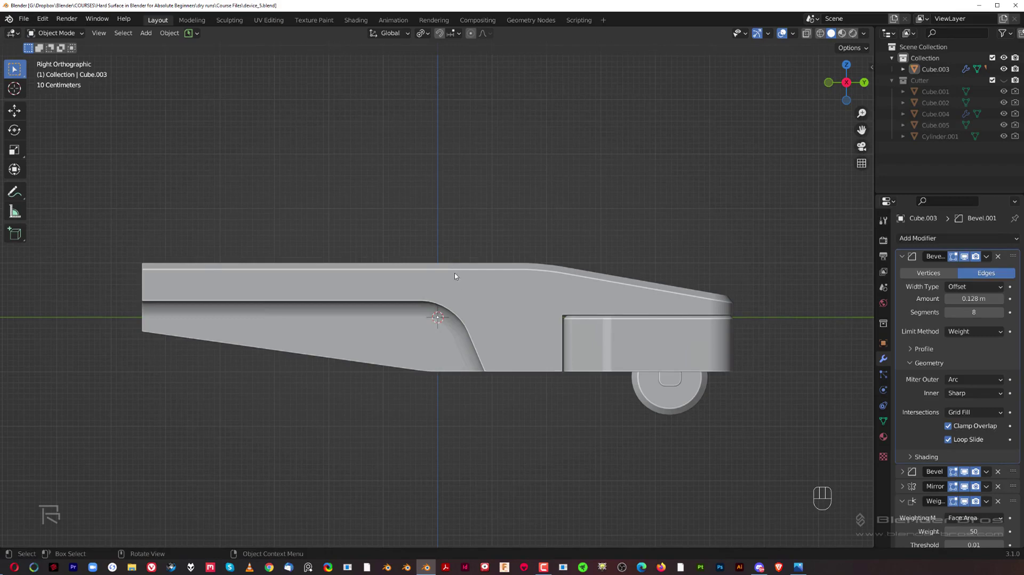
Examine the device body's silhouette and edge chamfers in the side orthographic view and in perspective.
middle_drag(363, 308, 467, 223)
scroll(407, 218, up, 2)
shift+middle_drag(535, 228, 485, 242)
scroll(441, 219, up, 2)
key(KP_5)
key(grave)
click(582, 278)
key(KP_5)
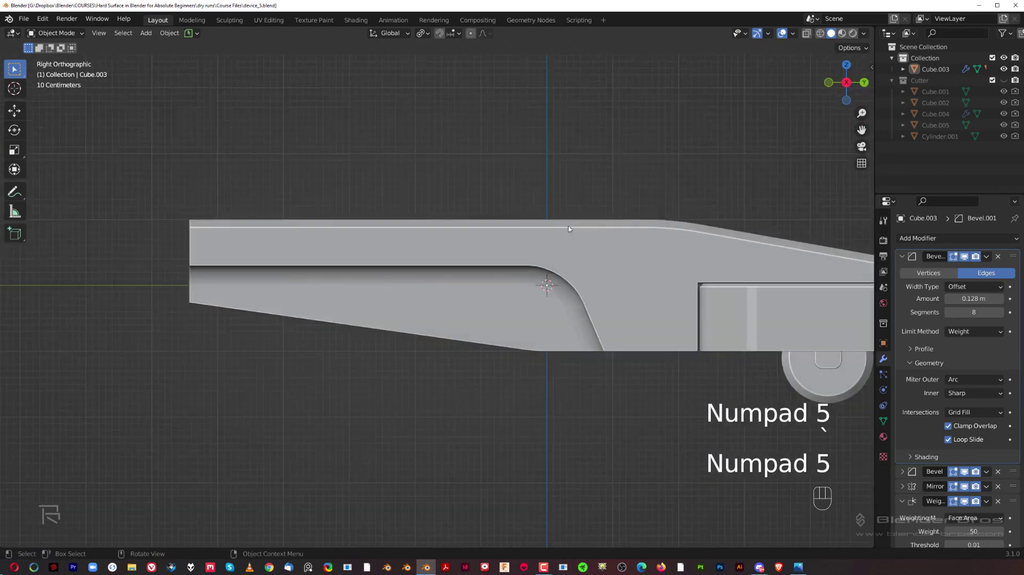
shift+middle_drag(599, 221, 496, 227)
scroll(510, 233, down, 1)
middle_drag(569, 209, 452, 261)
key(KP_5)
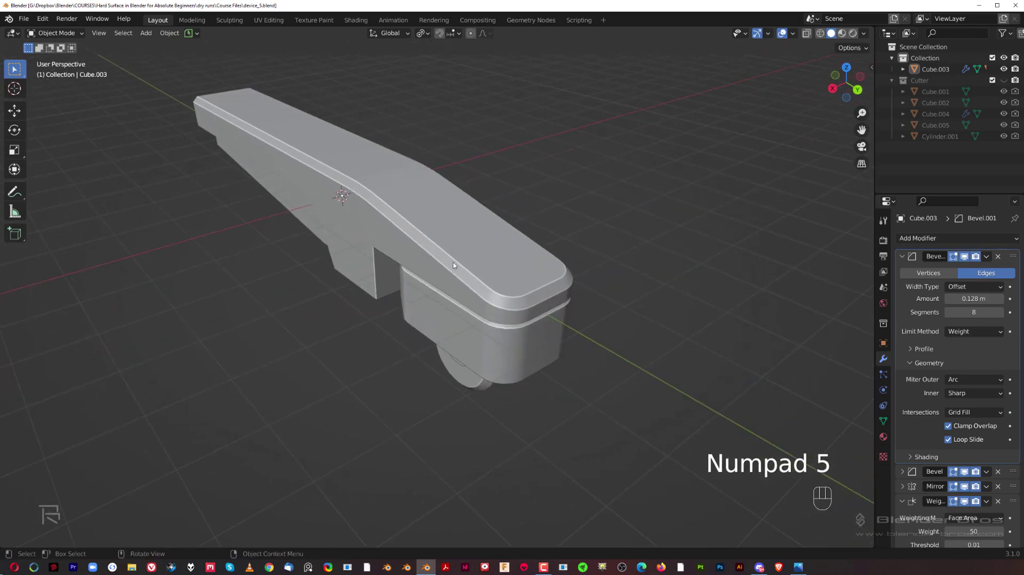
Inspect the sloped top face and its adjacent chamfer face in the mesh, and check how they catch light from several angles.
key(Tab)
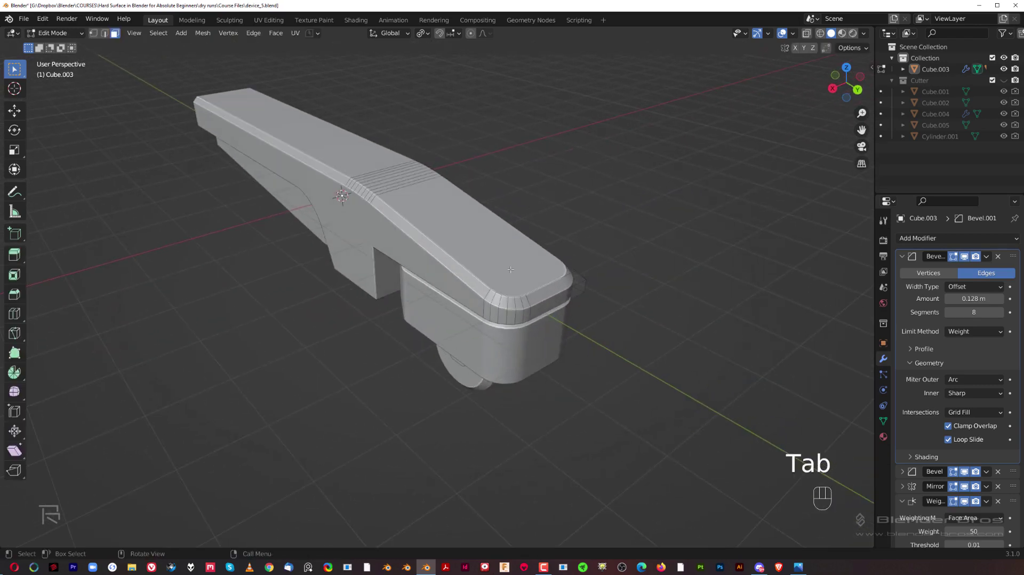
click(524, 238)
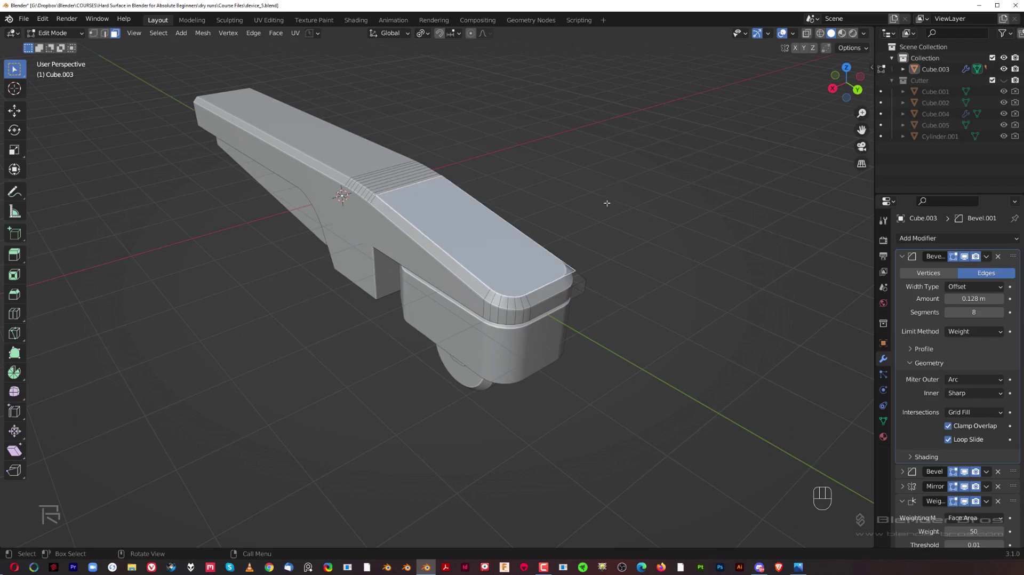
click(459, 271)
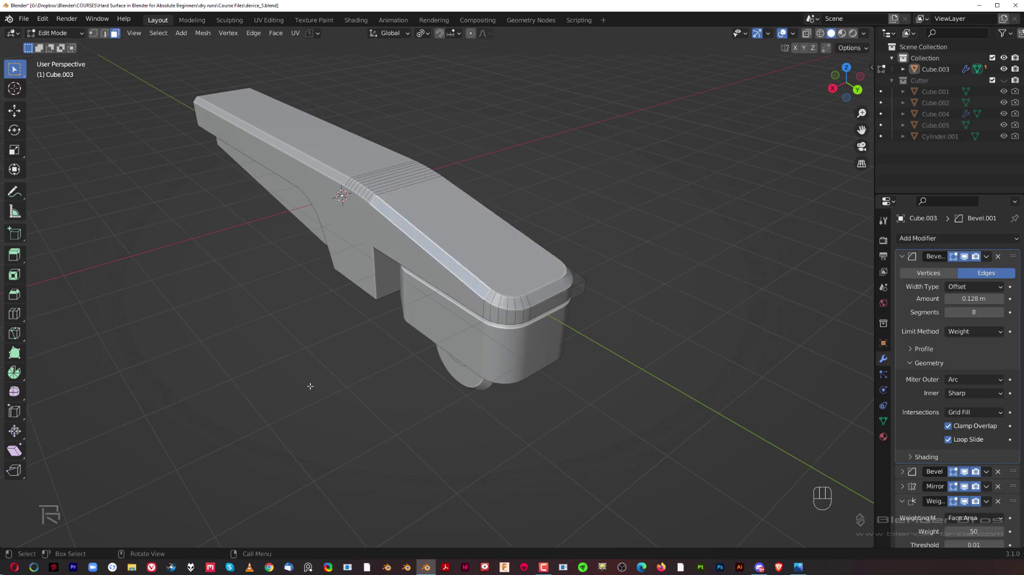
middle_drag(317, 356, 472, 203)
key(Tab)
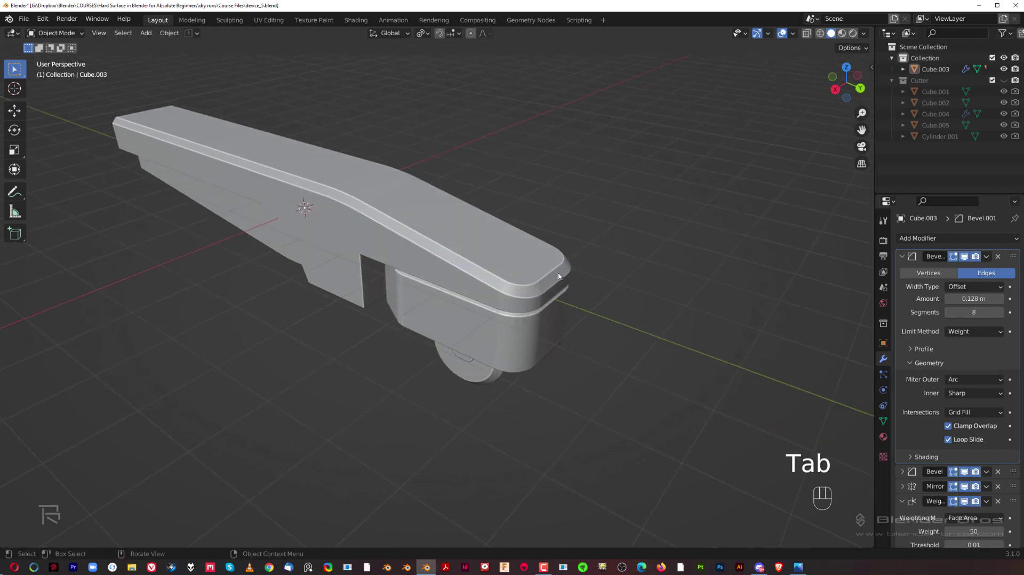
middle_drag(448, 257, 507, 299)
middle_drag(507, 299, 482, 278)
scroll(498, 261, down, 2)
middle_drag(406, 276, 555, 302)
scroll(556, 302, up, 1)
middle_drag(480, 261, 499, 226)
Bevel the inner corner edge of the body's recess above the wheel housing with 6 segments and a width of about 0.082 m.
key(grave)
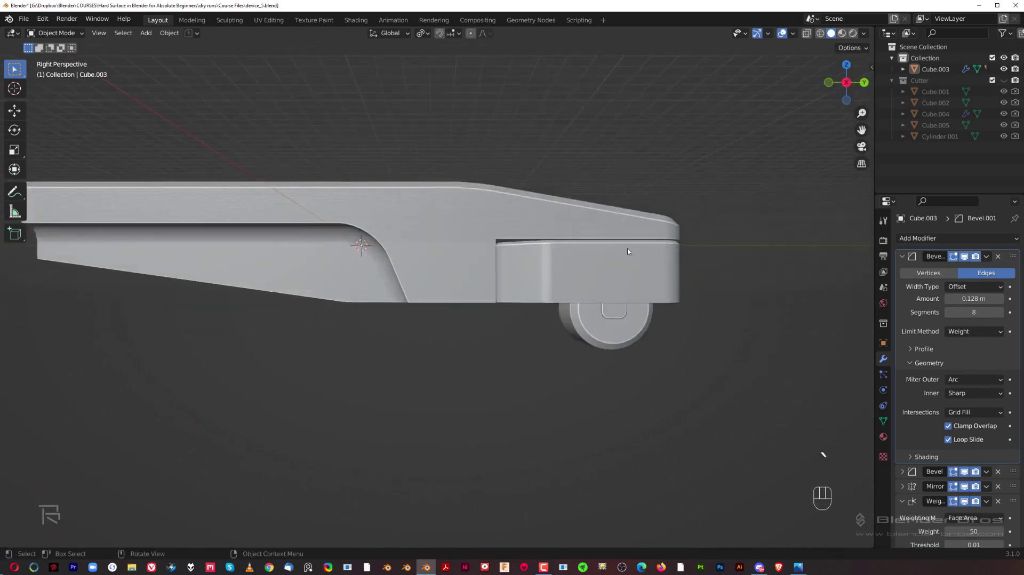
key(KP_5)
scroll(627, 251, up, 3)
middle_drag(627, 250, 431, 207)
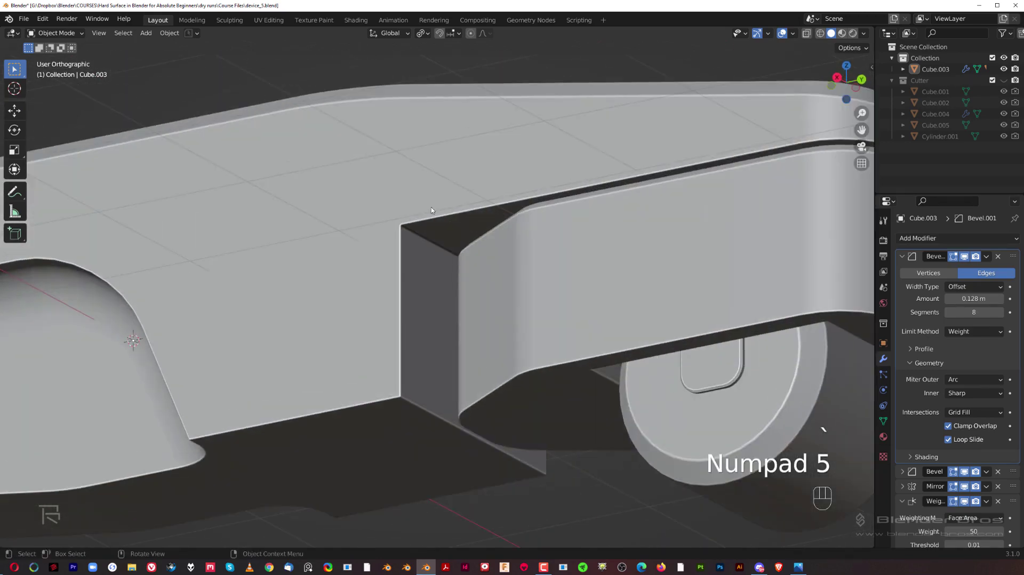
key(Tab)
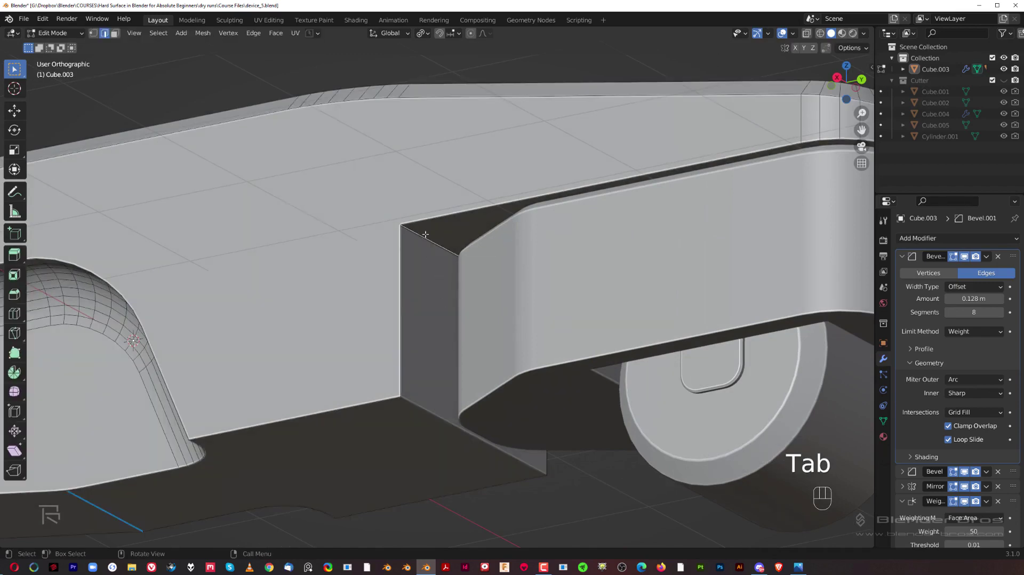
scroll(437, 264, down, 5)
key(grave)
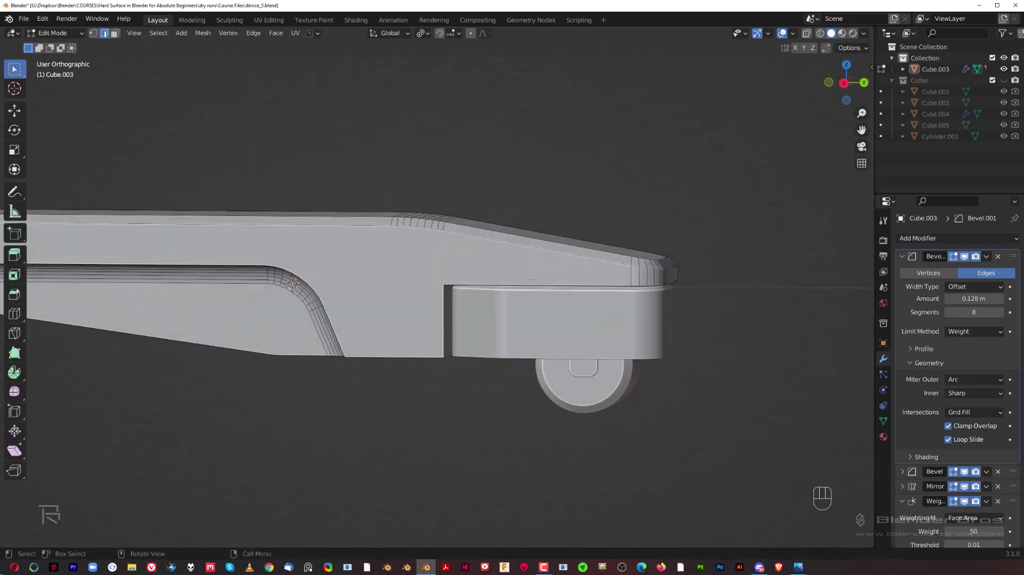
key(grave)
click(671, 281)
scroll(600, 230, up, 4)
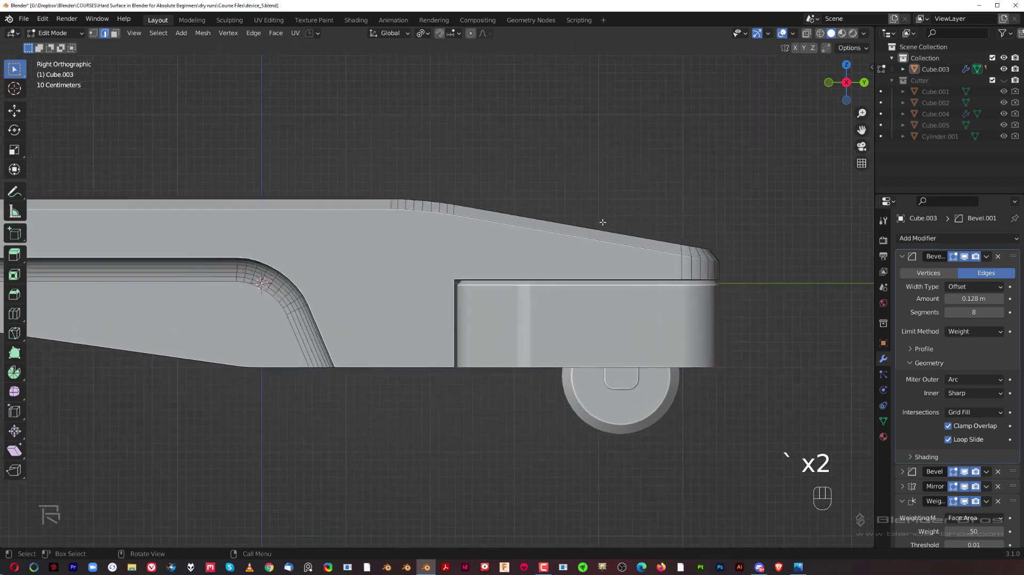
key(ctrl+b)
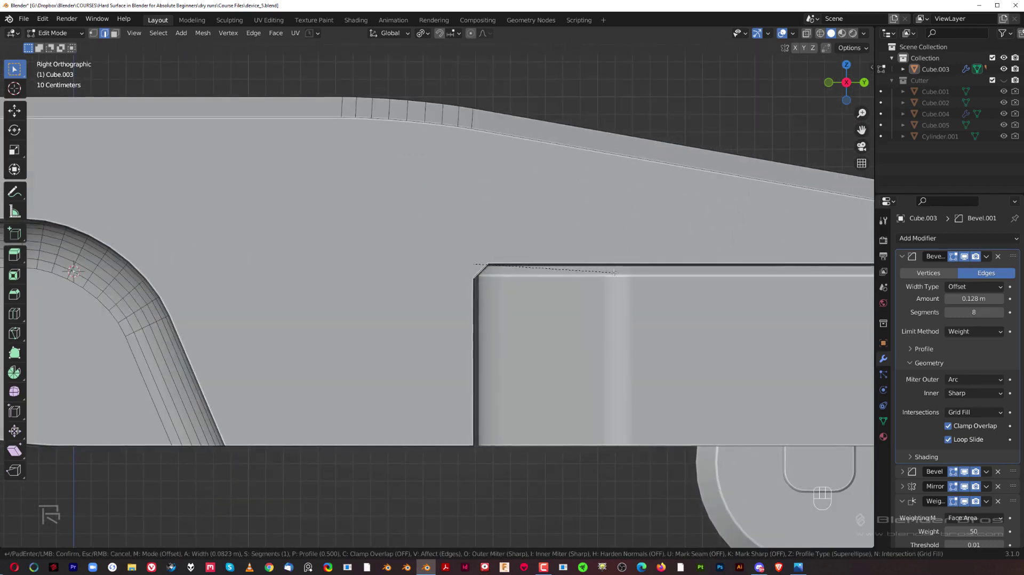
scroll(609, 277, up, 2)
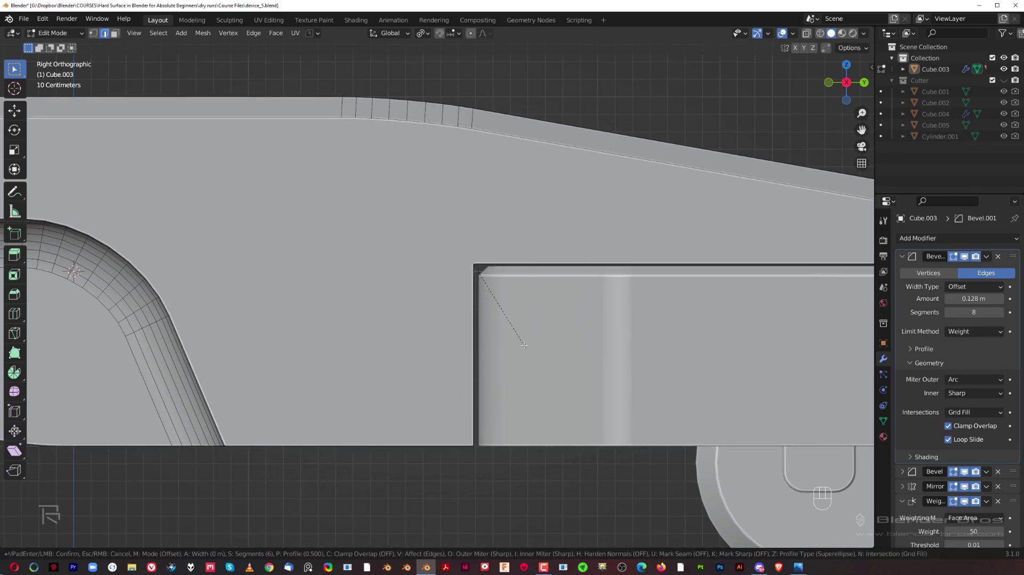
click(553, 378)
scroll(576, 305, down, 2)
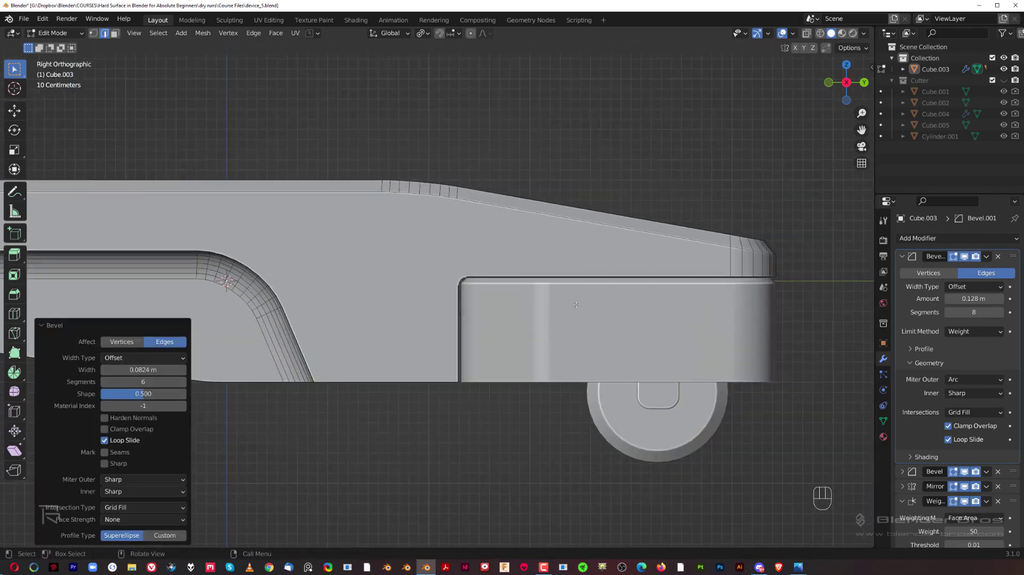
Chamfer the edge path outlining the wheel housing recess with a single-segment bevel about 0.04 m wide.
middle_drag(706, 276, 368, 334)
ctrl+click(364, 335)
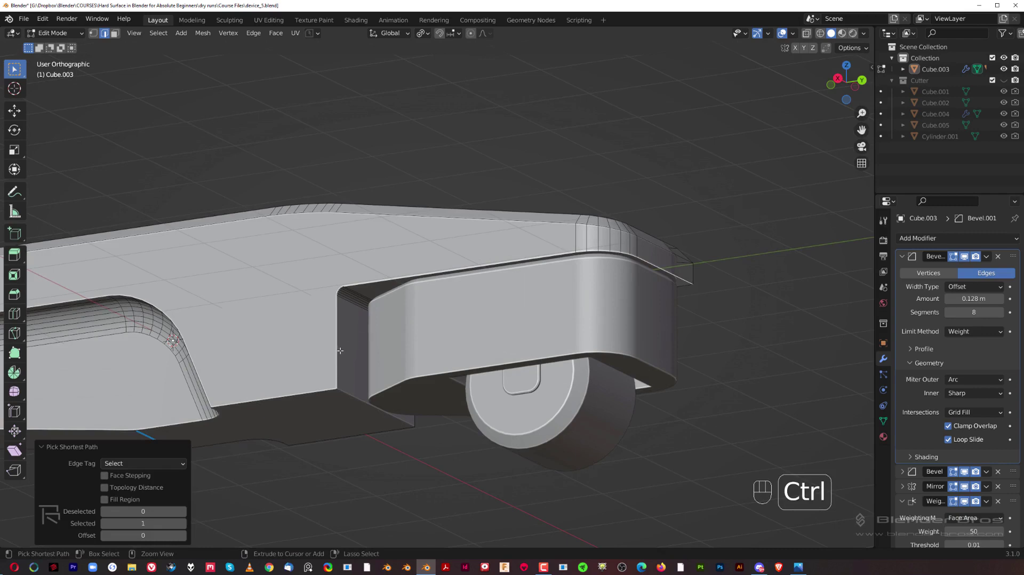
key(ctrl+b)
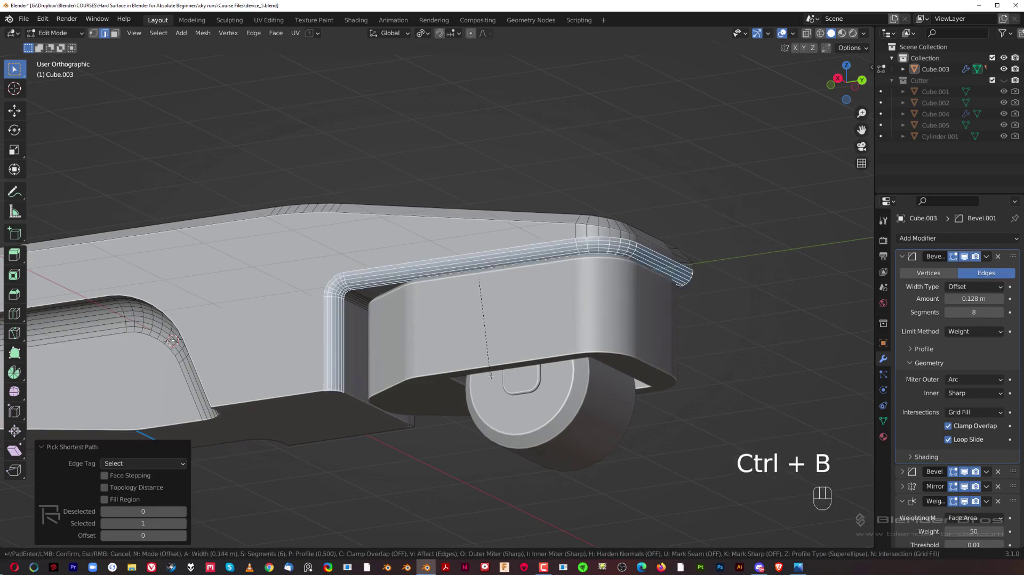
scroll(490, 372, down, 5)
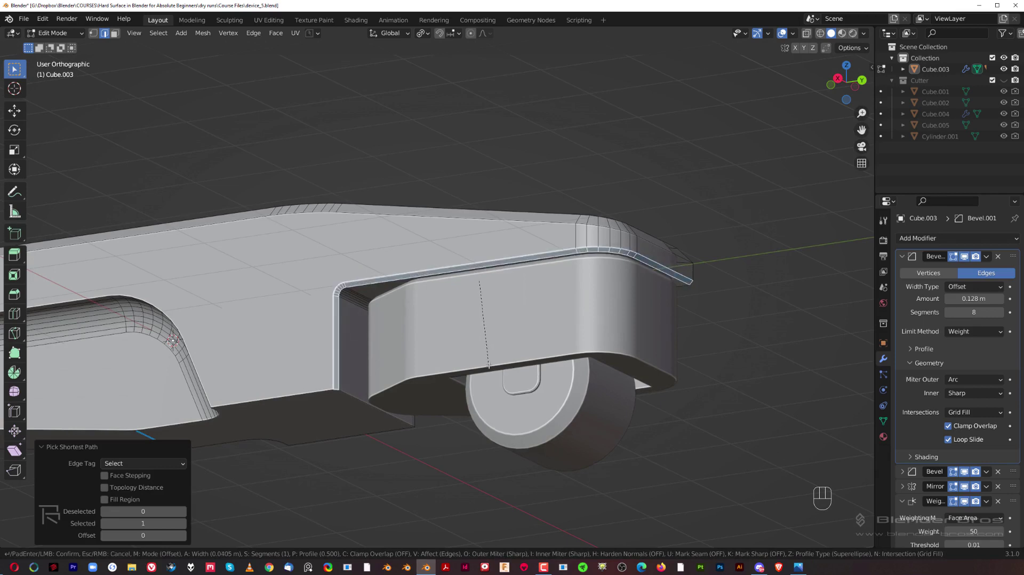
shift+click(489, 366)
key(Tab)
Chamfer the outer edge path of the long curved side cutout with a single-segment bevel about 0.04 m wide.
scroll(411, 214, down, 2)
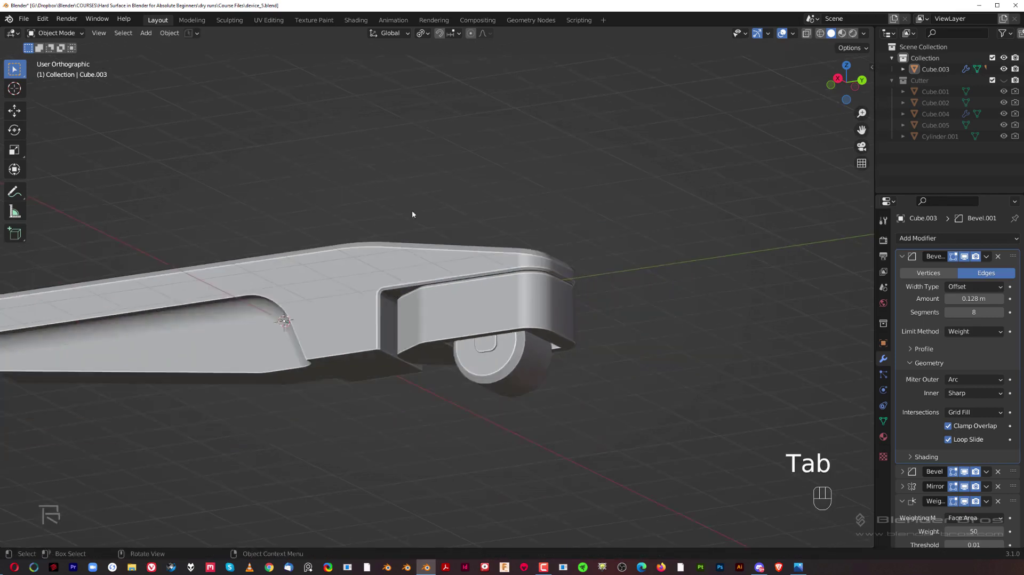
middle_drag(412, 212, 494, 229)
key(grave)
scroll(635, 300, up, 2)
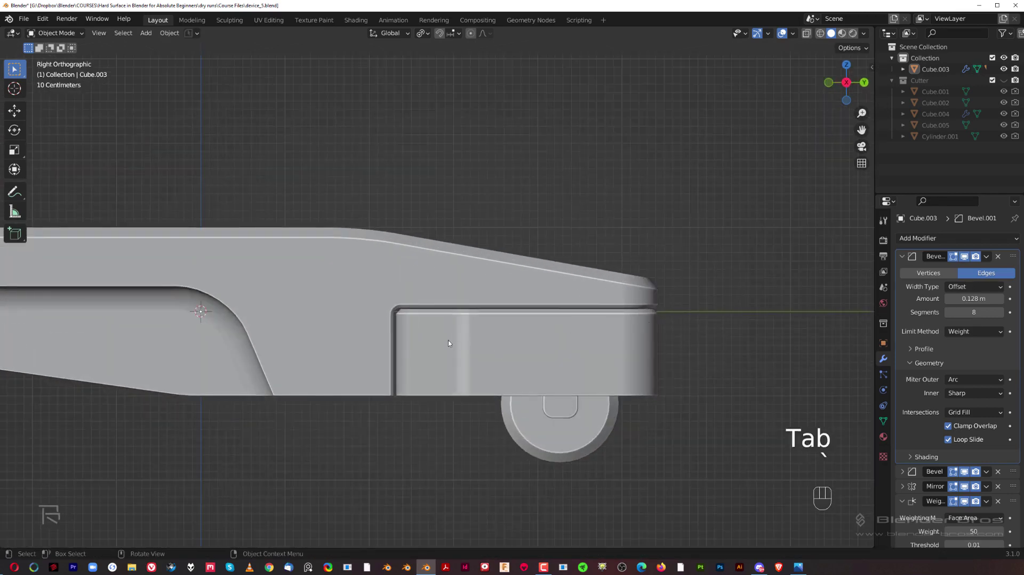
shift+middle_drag(448, 343, 652, 385)
click(433, 338)
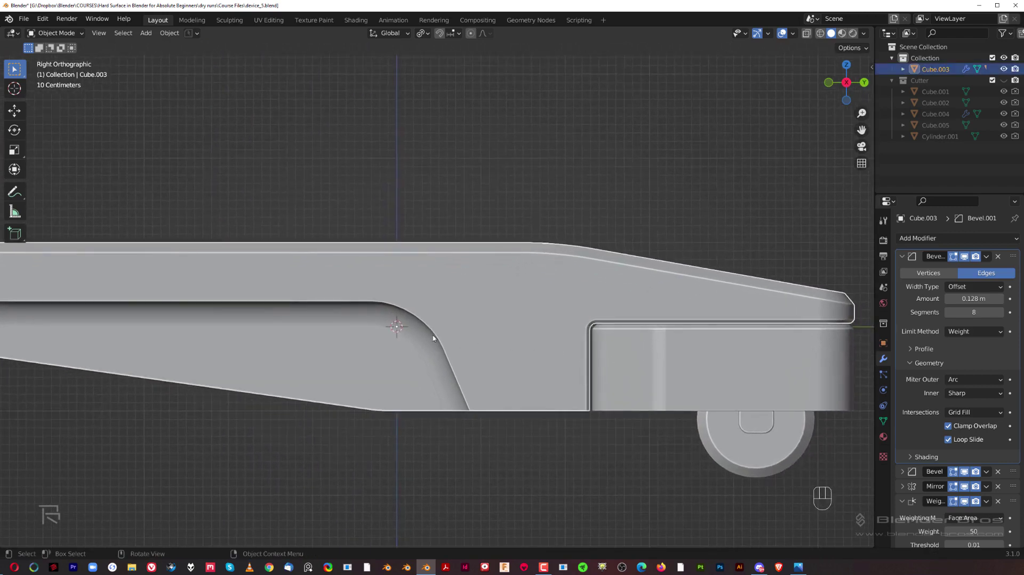
middle_drag(434, 338, 495, 332)
key(Tab)
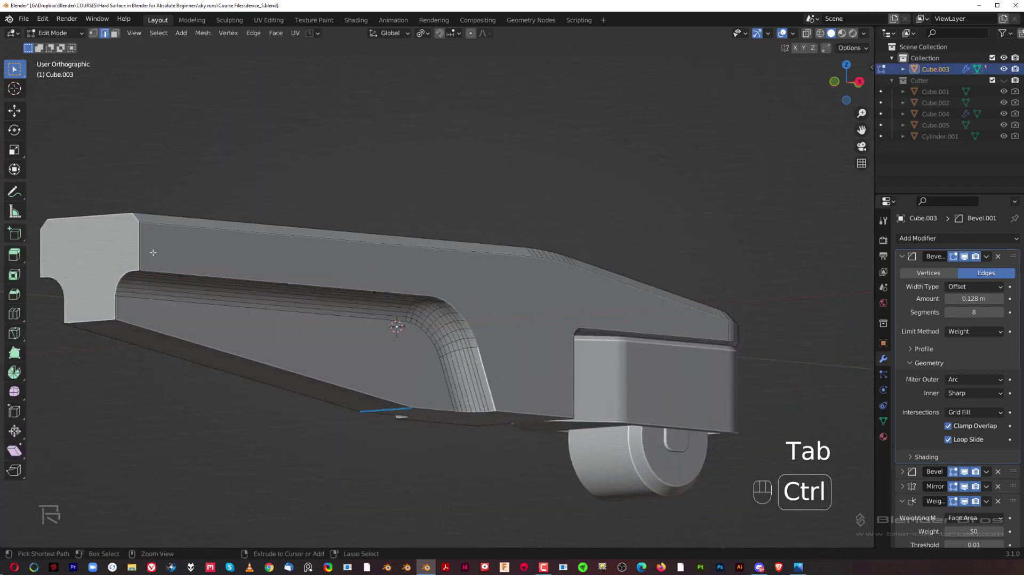
ctrl+click(267, 277)
middle_drag(266, 278, 433, 272)
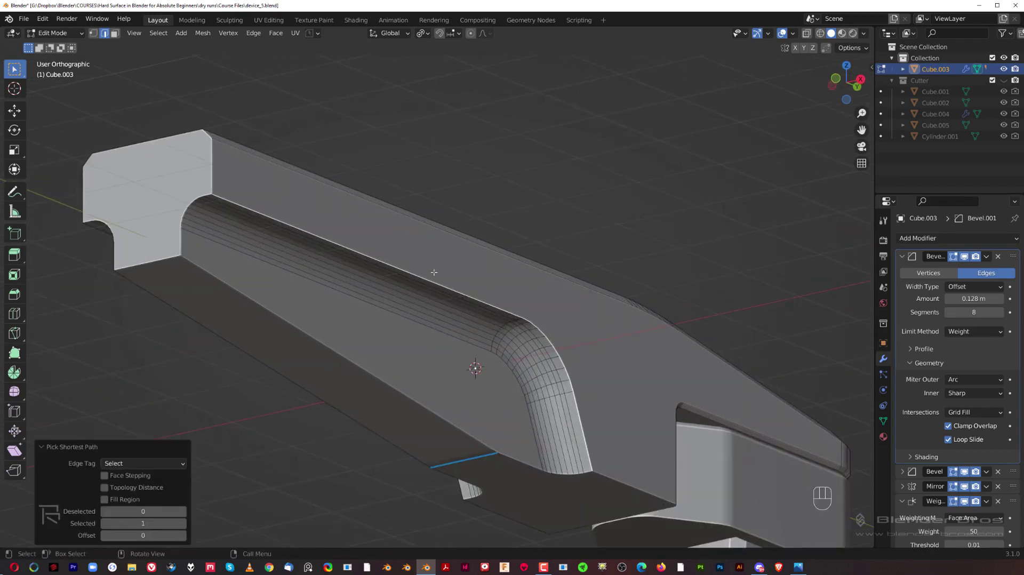
key(ctrl+b)
key(shift)
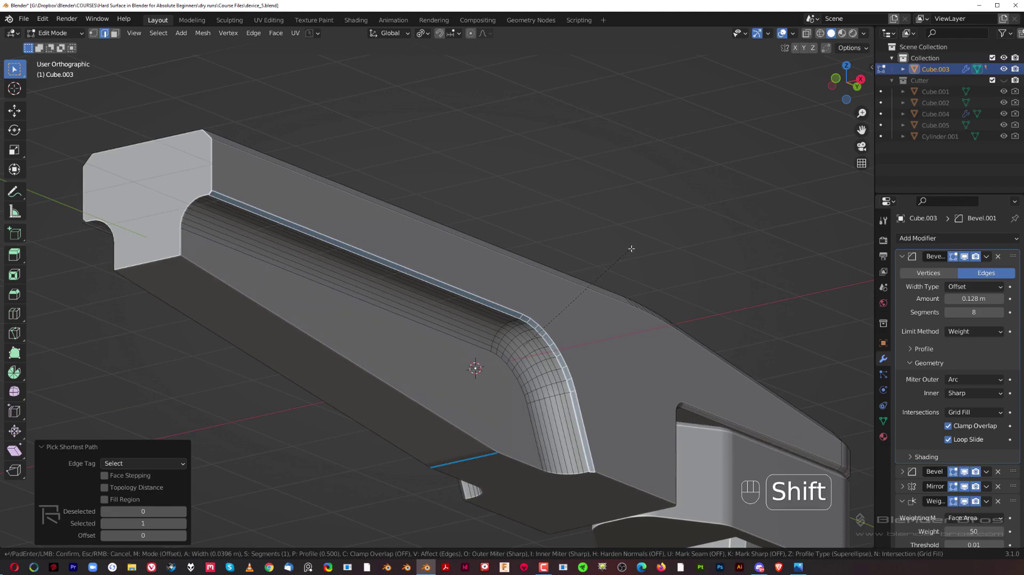
shift+click(633, 249)
key(grave)
key(Tab)
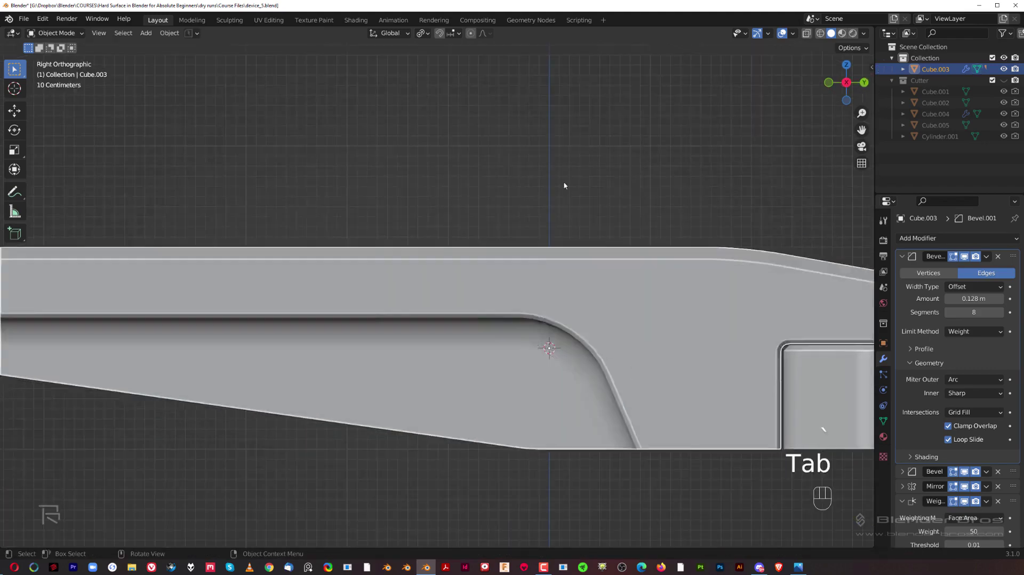
Examine the chamfered side cutout and wheel housing recess from the side view and at an angle.
scroll(422, 298, down, 3)
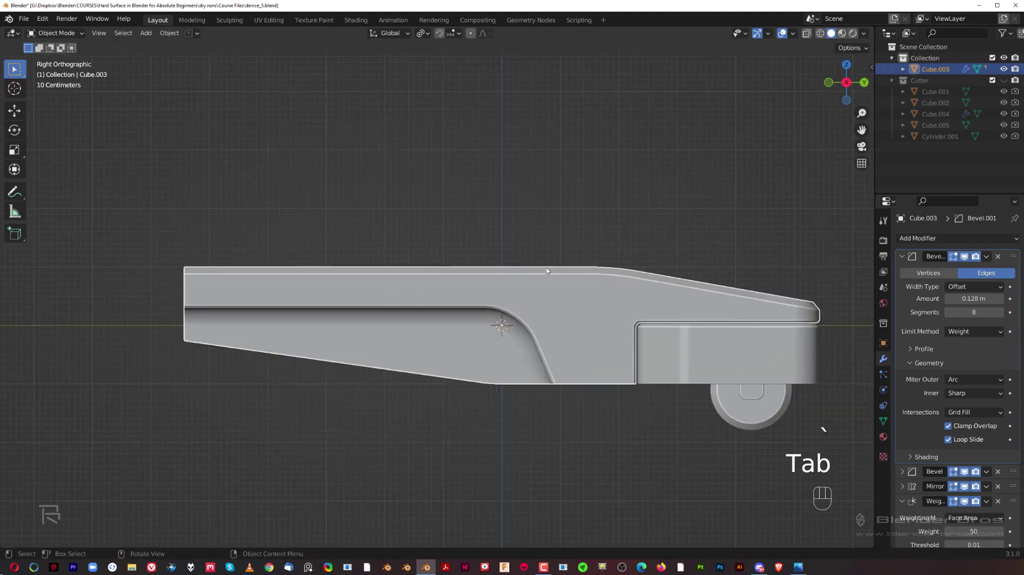
shift+middle_drag(614, 308, 613, 258)
scroll(382, 266, up, 3)
middle_drag(382, 265, 315, 313)
key(grave)
shift+middle_drag(570, 288, 384, 232)
scroll(555, 335, up, 2)
shift+middle_drag(554, 334, 371, 323)
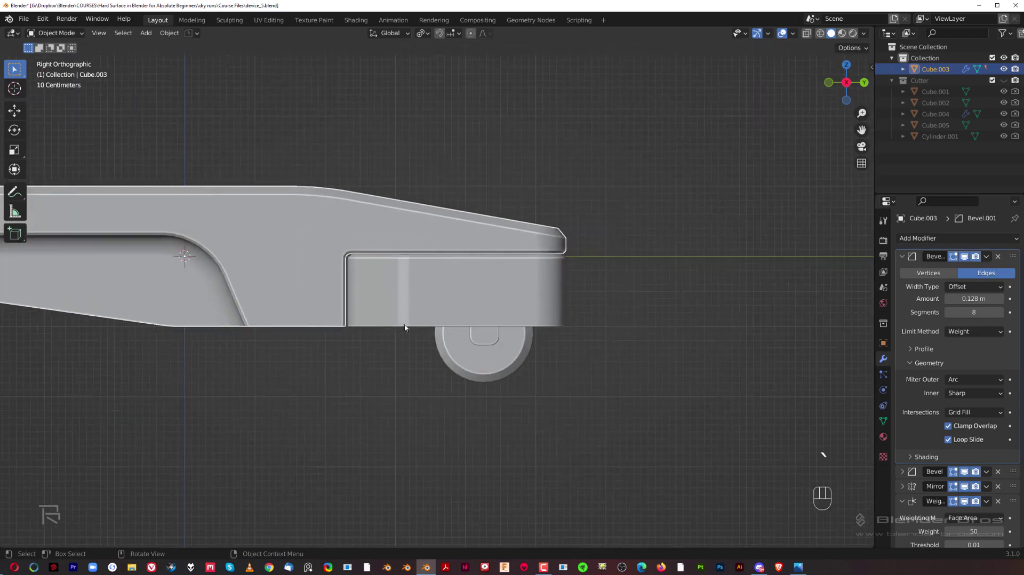
shift+middle_drag(416, 294, 605, 320)
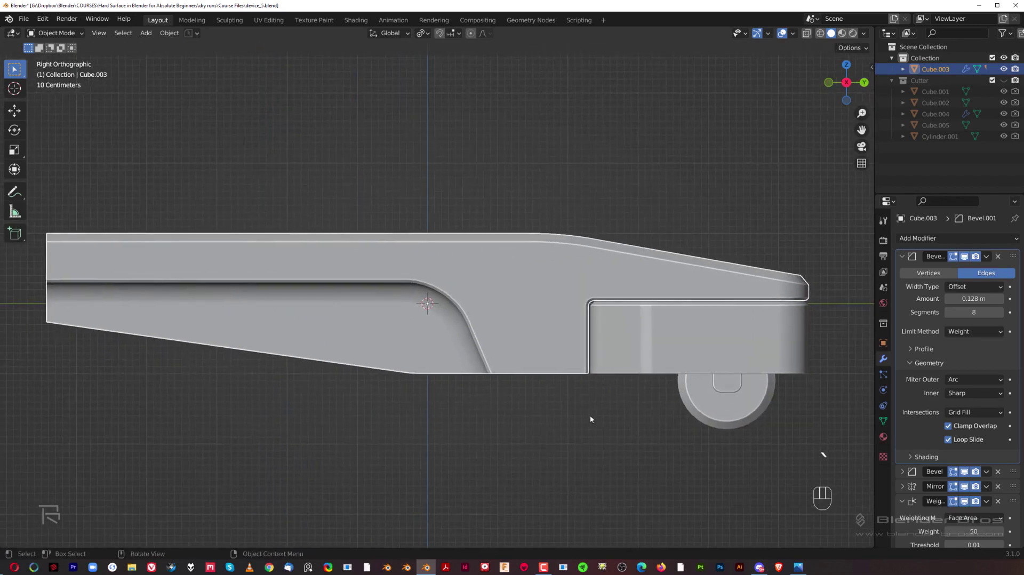
scroll(515, 311, down, 3)
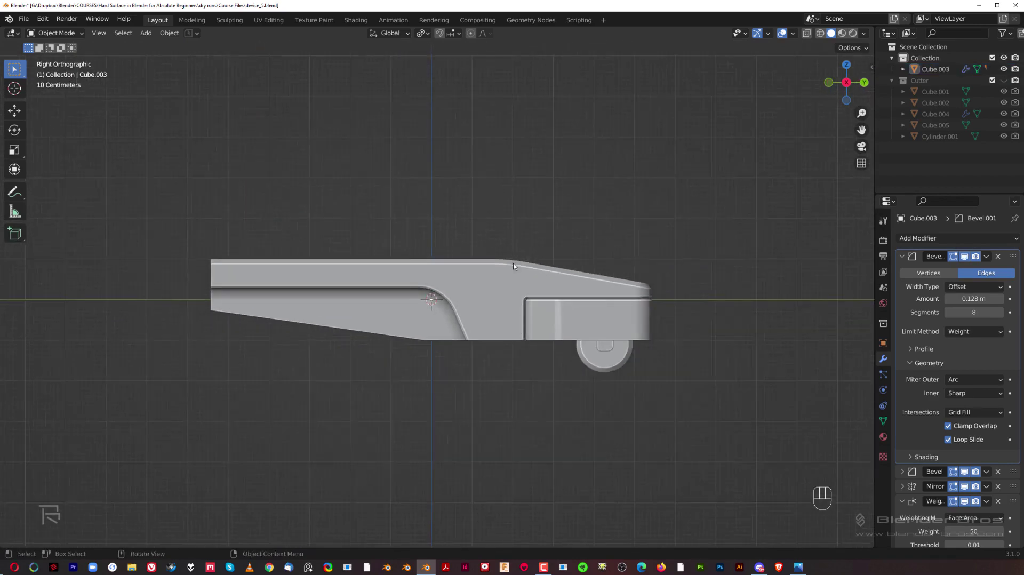
middle_drag(516, 266, 278, 283)
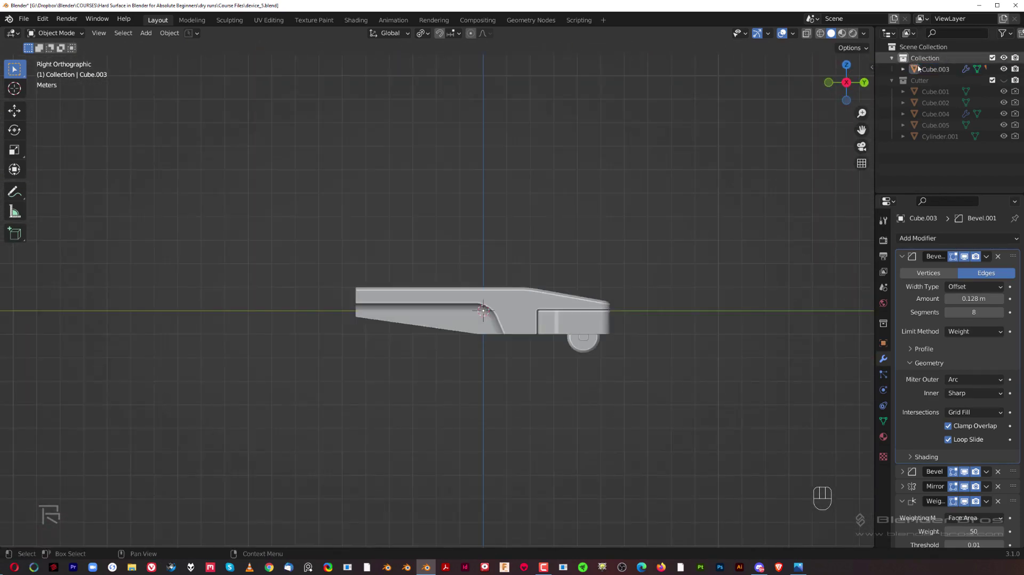
Rename the collection holding the device body as Wheels.
double_click(926, 60)
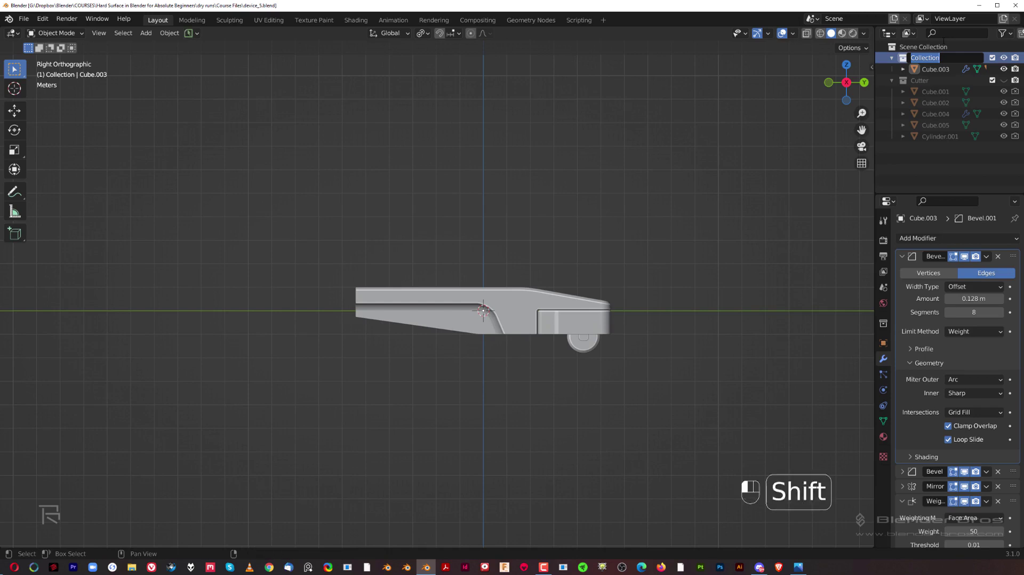
text(Whels)
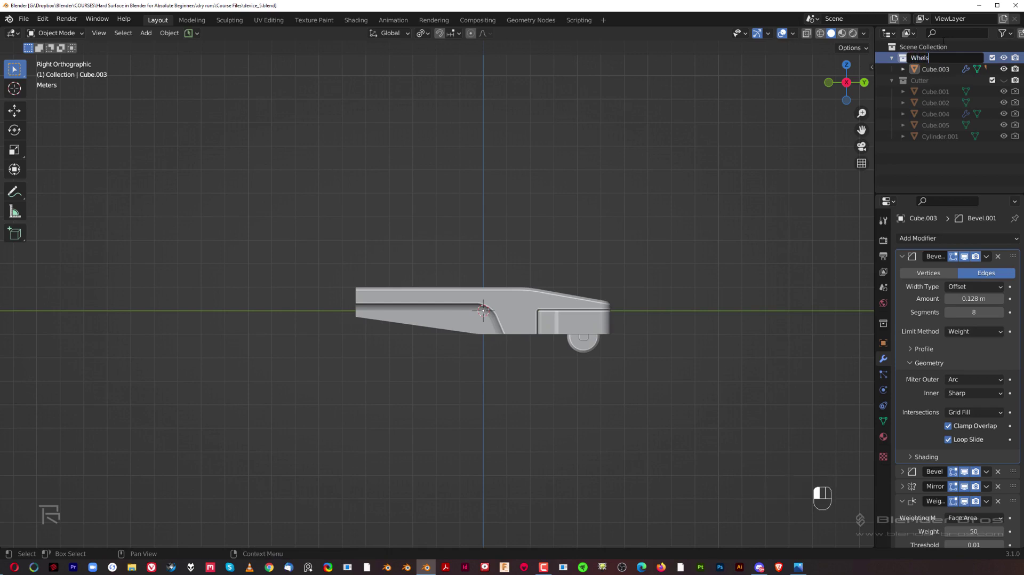
key(BackSpace)
key(BackSpace)
text(els)
key(Return)
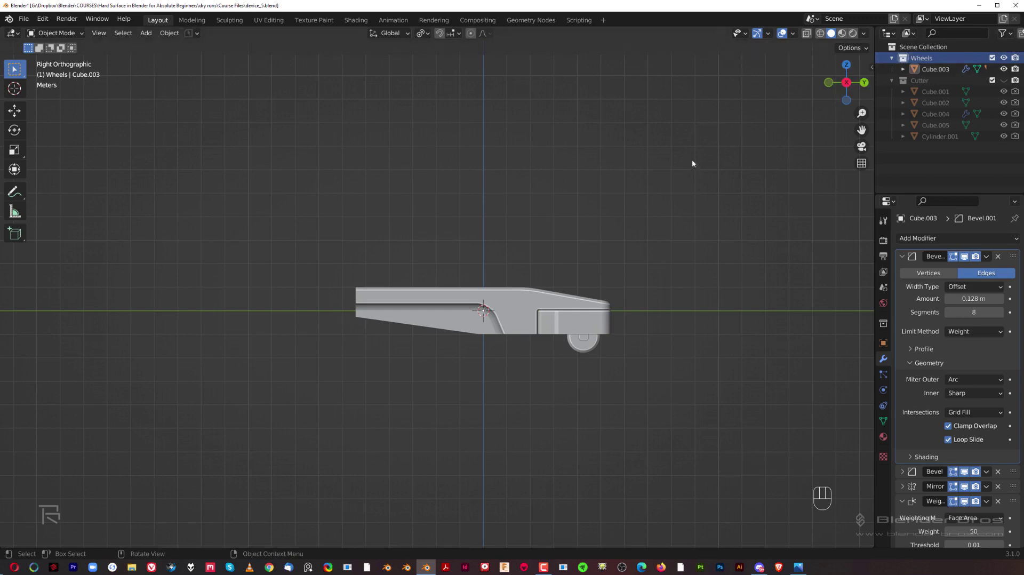
Add a 32-vertex cylinder mesh with 1 m radius and 2 m depth at the world origin.
scroll(456, 228, down, 3)
mouse_move(447, 239)
shift+middle_down()
mouse_move(487, 235)
mouse_move(452, 251)
shift+middle_up()
key(shift+a)
mouse_move(500, 255)
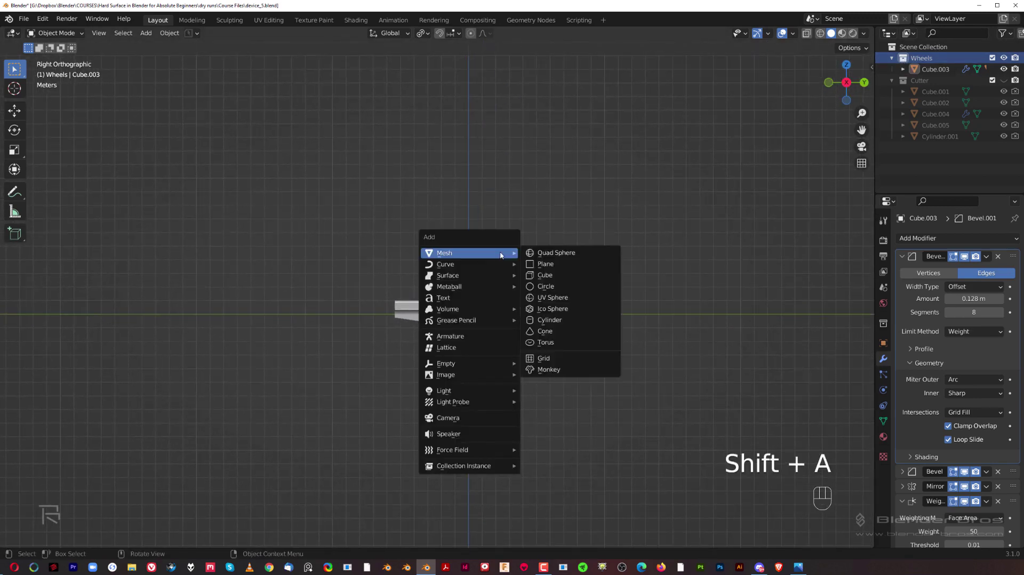
click(555, 320)
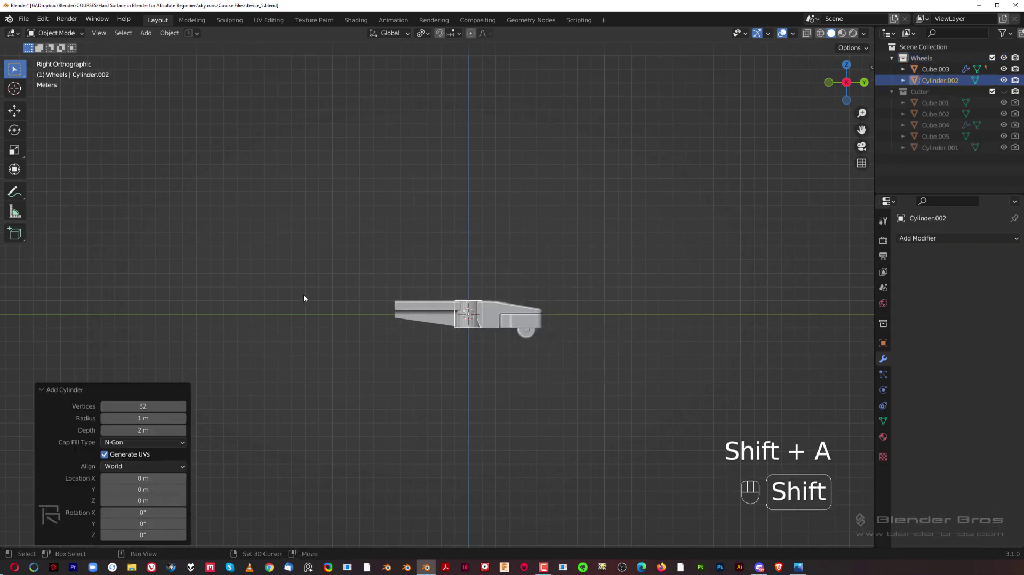
shift+middle_drag(304, 297, 302, 293)
scroll(288, 315, up, 2)
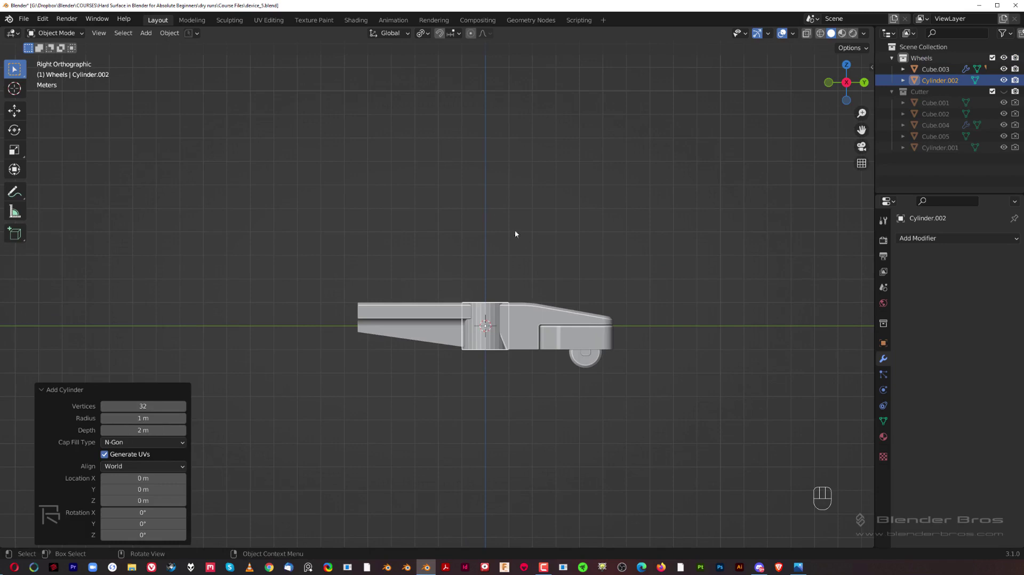
Set the new cylinder's vertex count to 50.
click(161, 406)
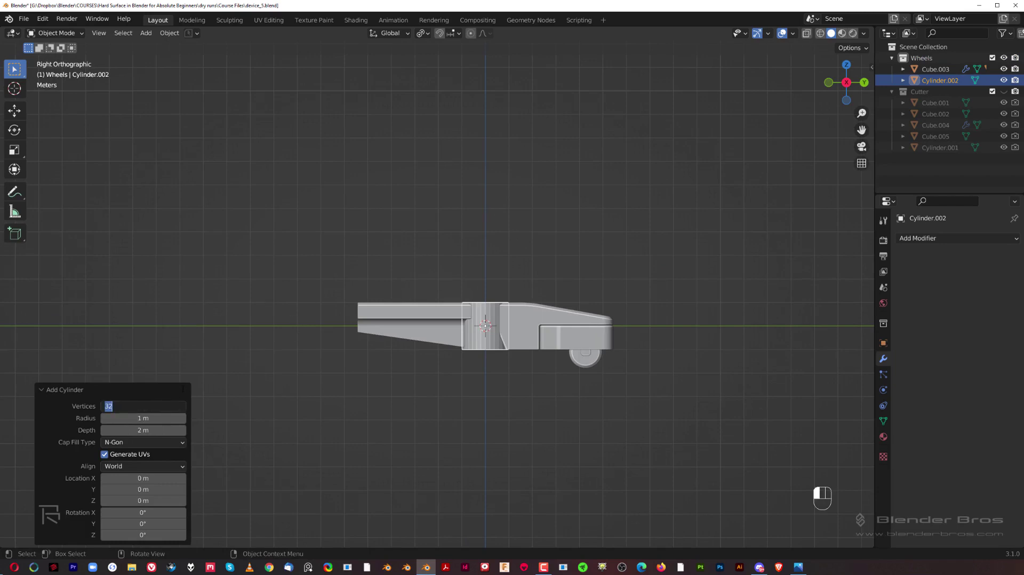
text(50)
key(Return)
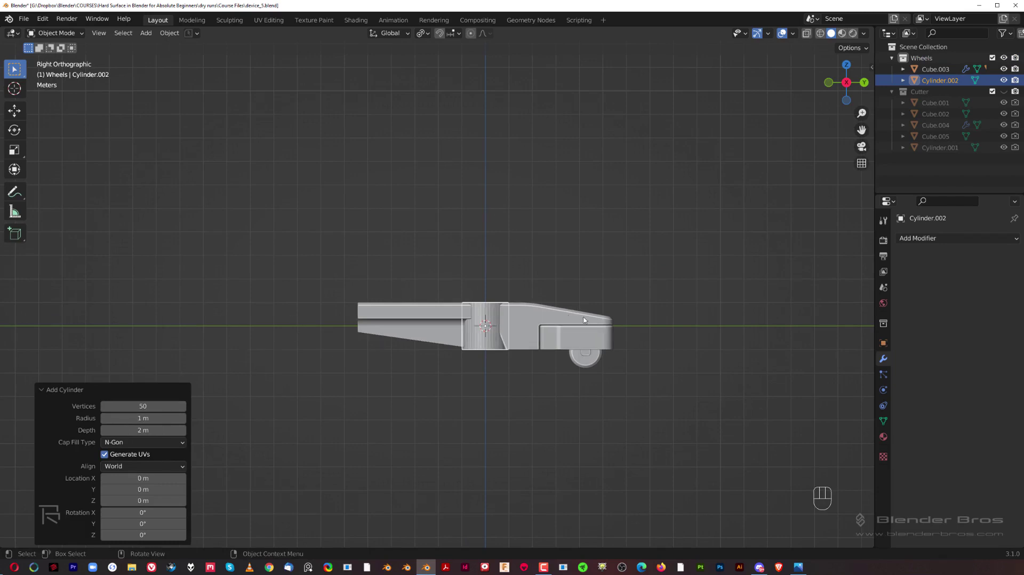
Scale the cylinder up uniformly by about 4.3 and flatten it along Z by a factor of about 0.37.
scroll(584, 320, up, 3)
scroll(567, 328, down, 5)
key(s)
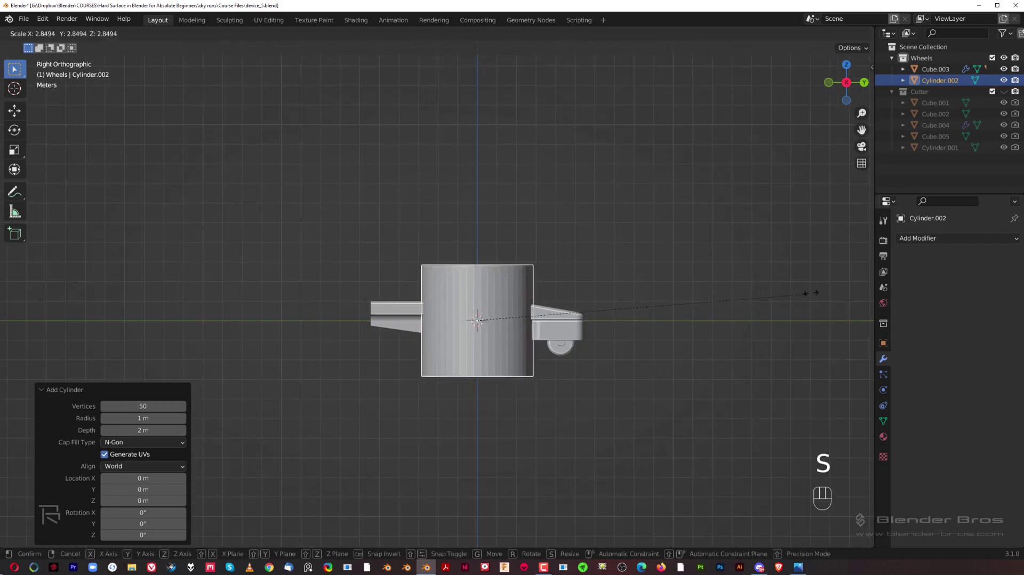
click(811, 293)
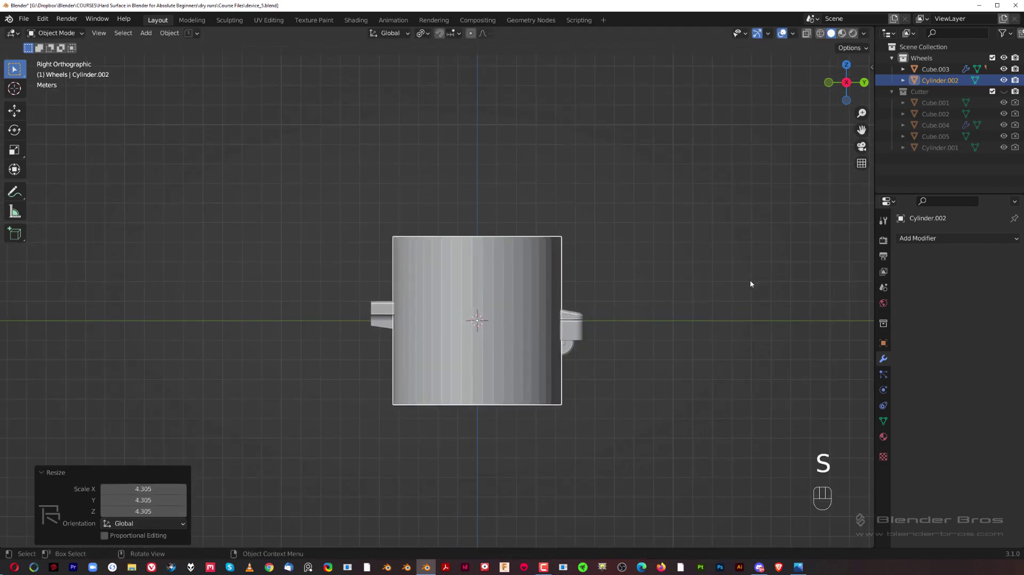
key(s)
key(z)
click(578, 320)
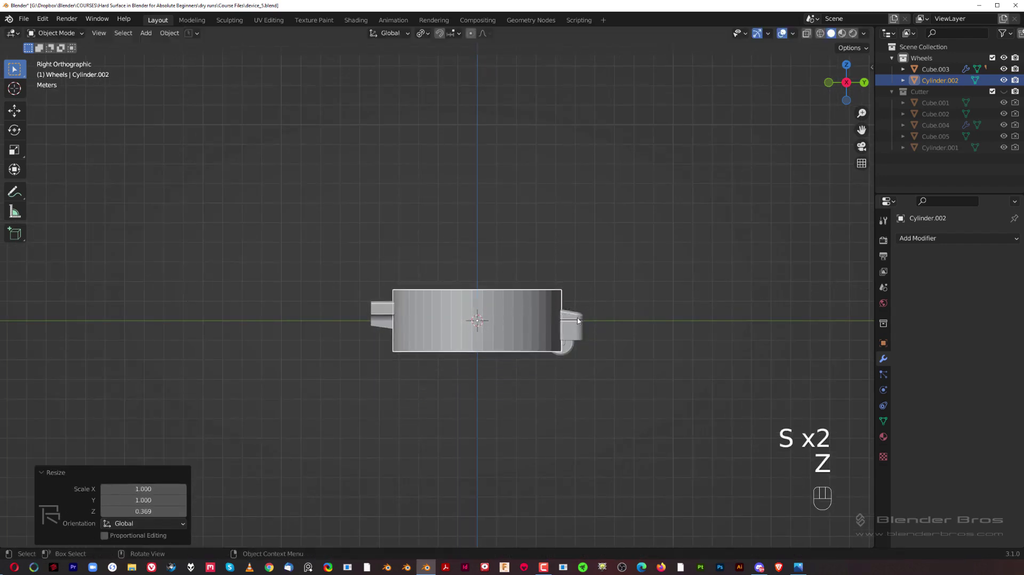
Move the device body about 7.8 m along the positive Y axis so it extends outward from the cylinder.
shift+middle_drag(602, 295, 667, 313)
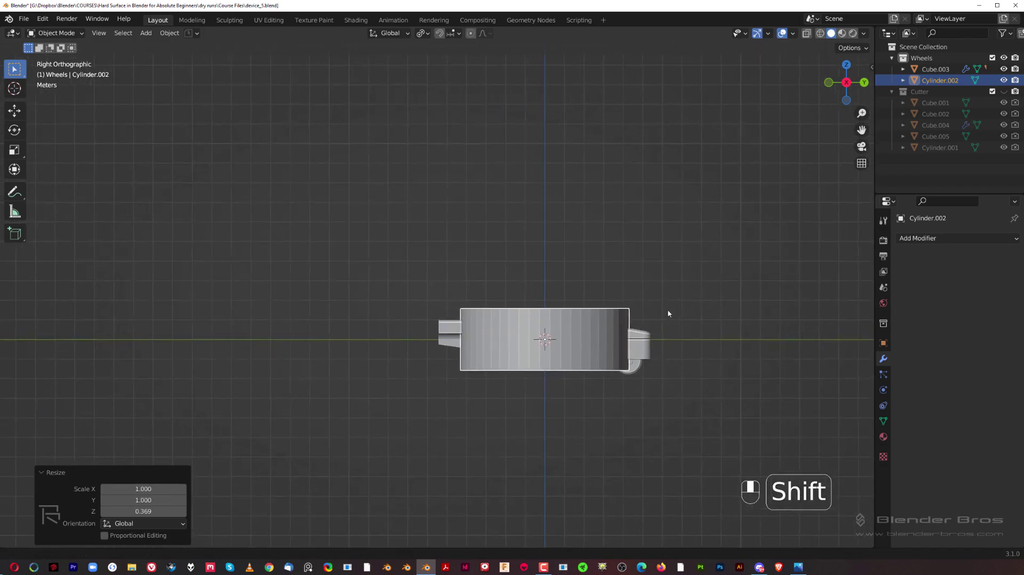
scroll(604, 286, down, 2)
middle_drag(604, 285, 595, 320)
key(grave)
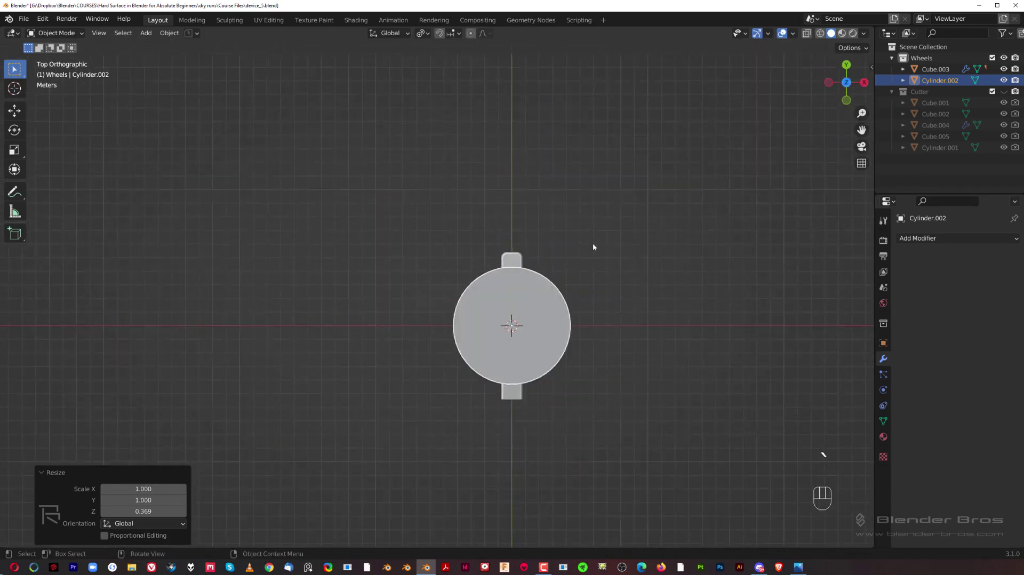
shift+middle_drag(544, 268, 512, 323)
scroll(505, 328, up, 2)
click(503, 328)
click(503, 330)
scroll(507, 332, down, 2)
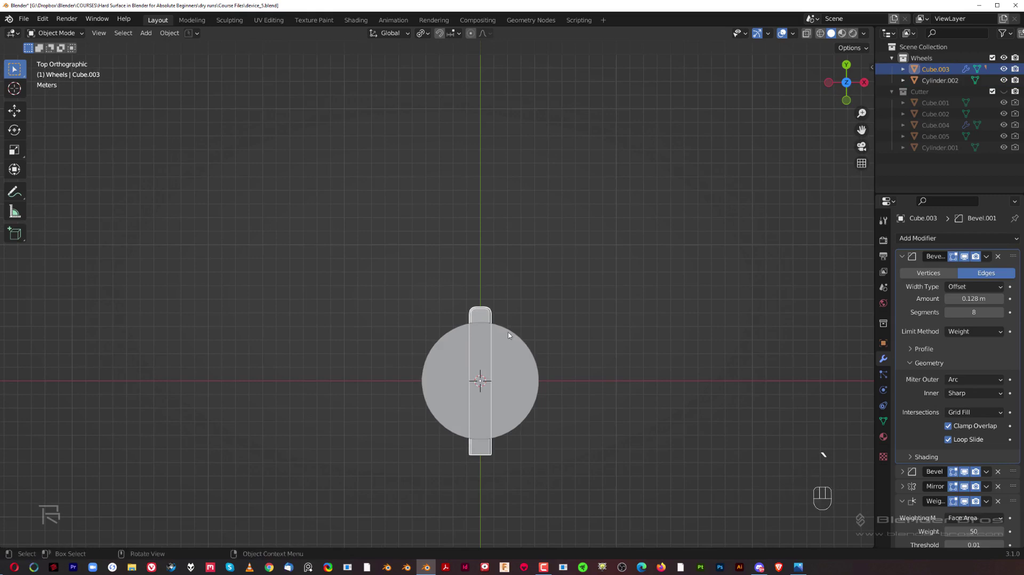
key(g)
key(y)
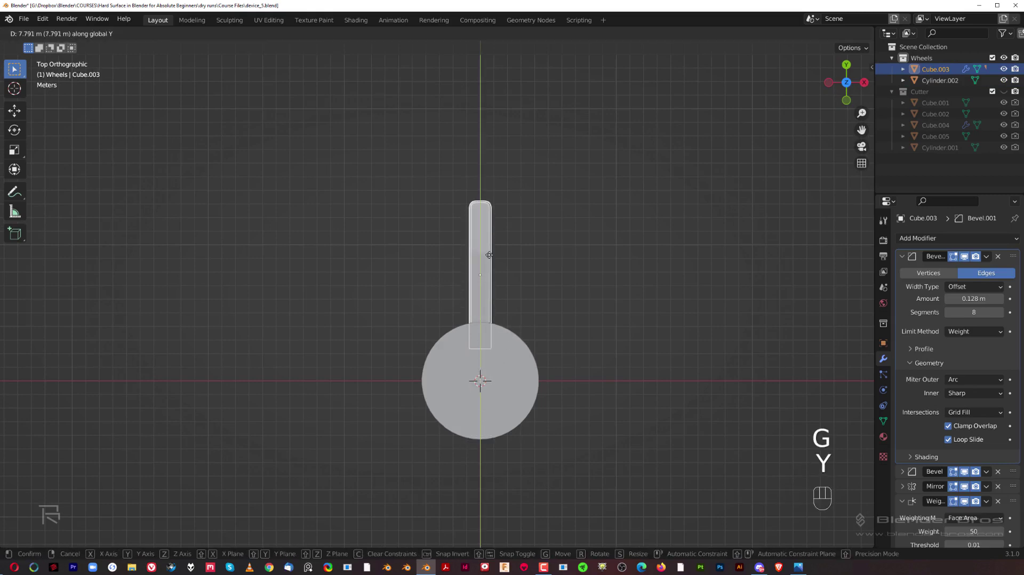
click(489, 255)
Enlarge the cylinder uniformly by a factor of about 1.21 in the top view.
click(527, 356)
scroll(527, 357, down, 2)
scroll(598, 326, up, 1)
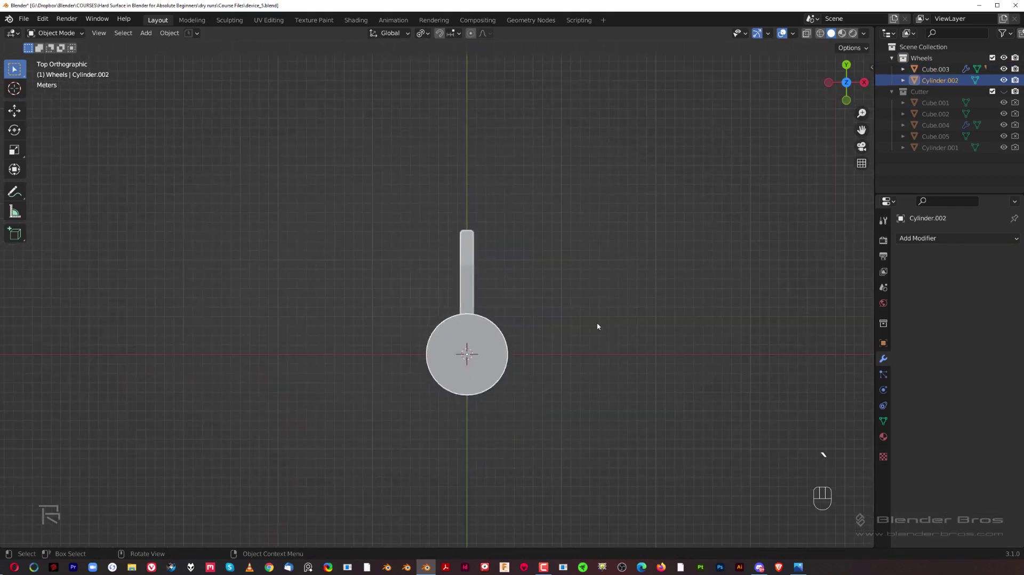
key(s)
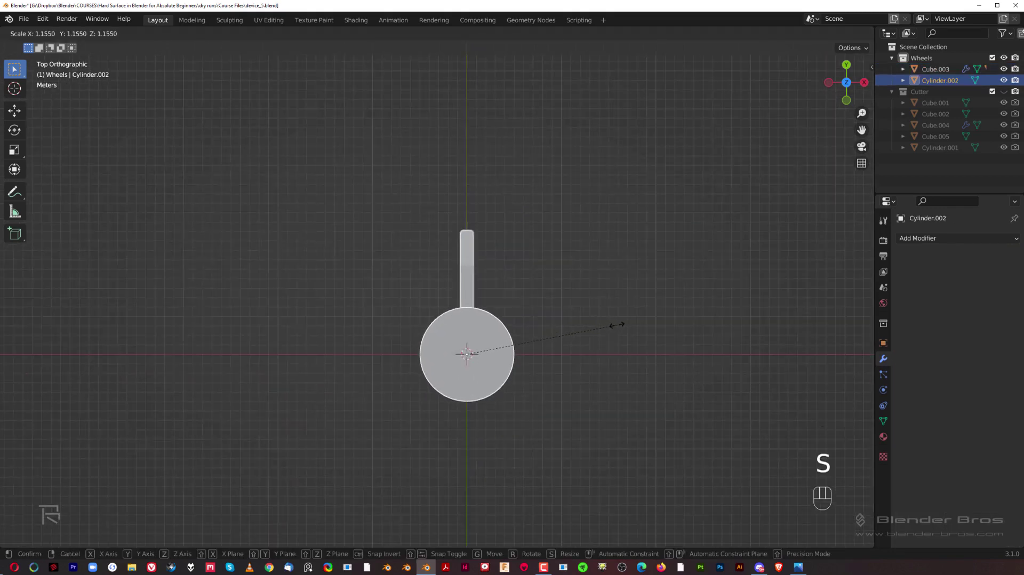
click(624, 345)
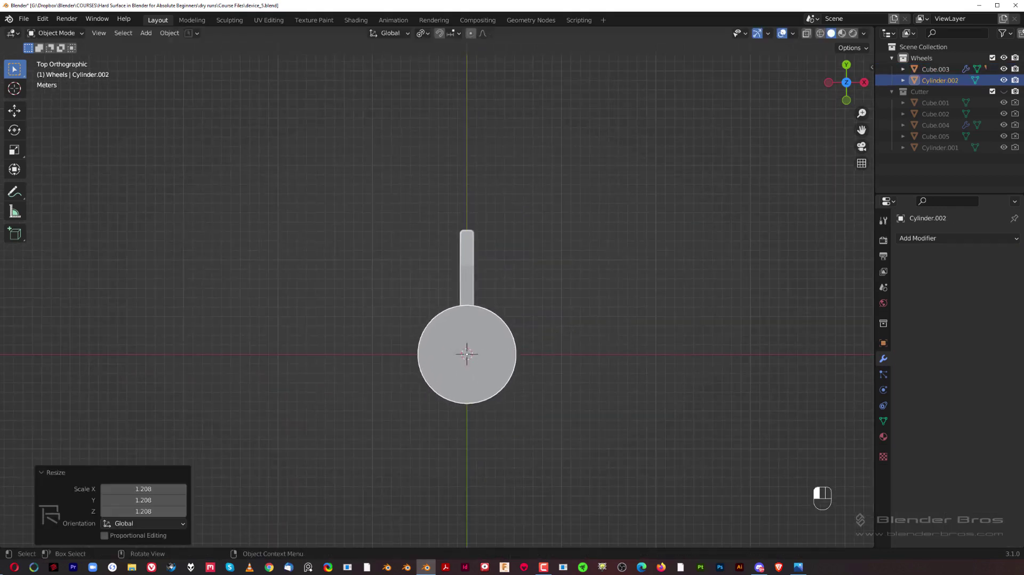
Move the device body farther outward along Y in the right view, leaving only its inner end inside the cylinder.
click(461, 287)
middle_drag(494, 305, 390, 196)
key(grave)
scroll(446, 290, up, 3)
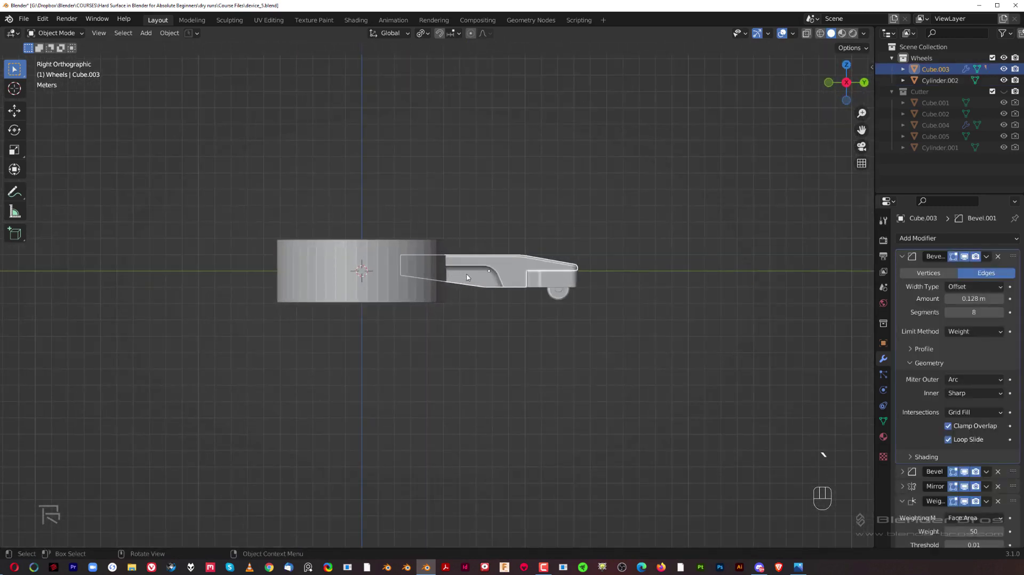
shift+middle_drag(467, 276, 513, 299)
click(520, 303)
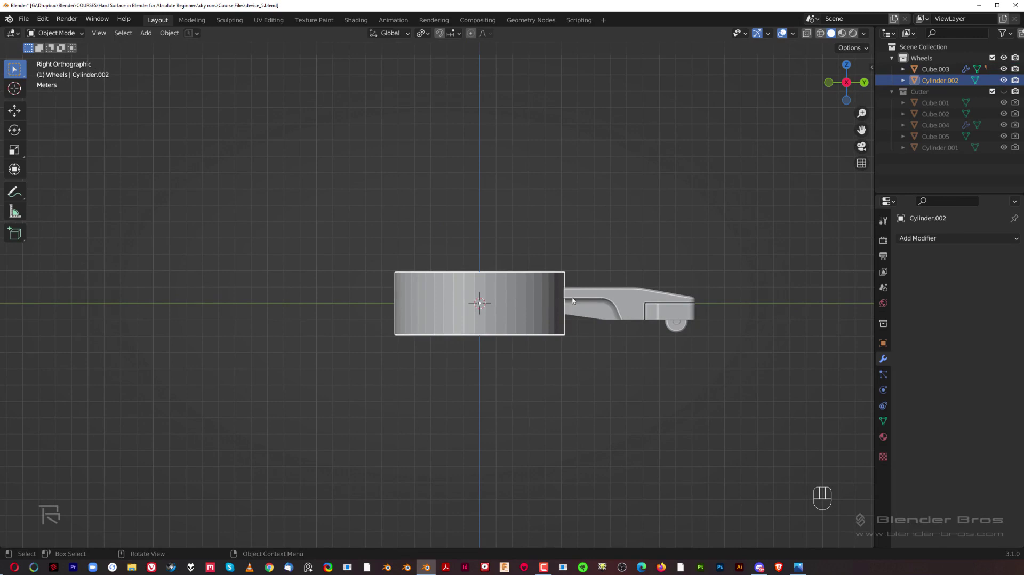
click(592, 305)
key(g)
key(y)
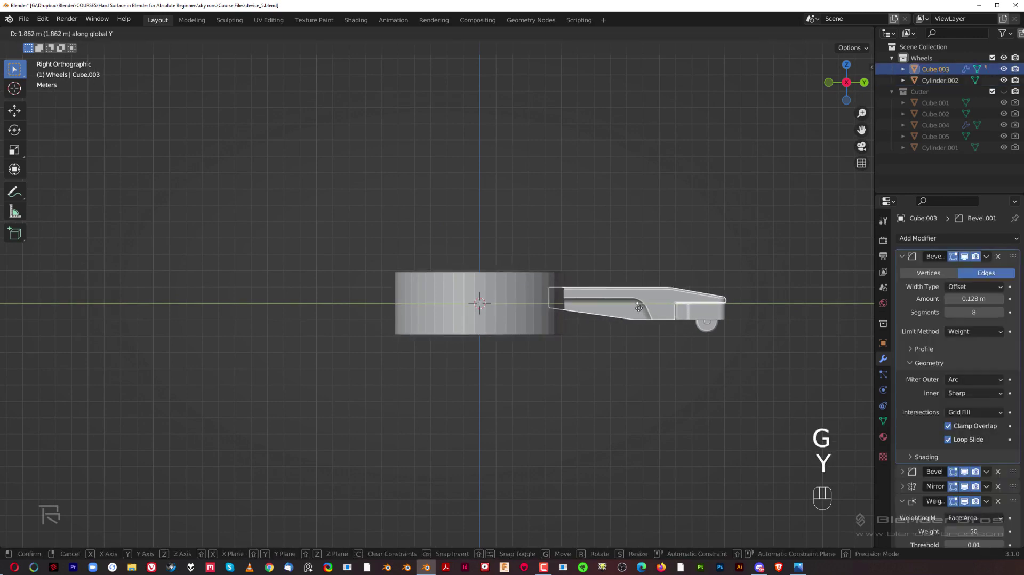
click(534, 302)
Flatten the cylinder along Z by a factor of about 0.65.
click(534, 302)
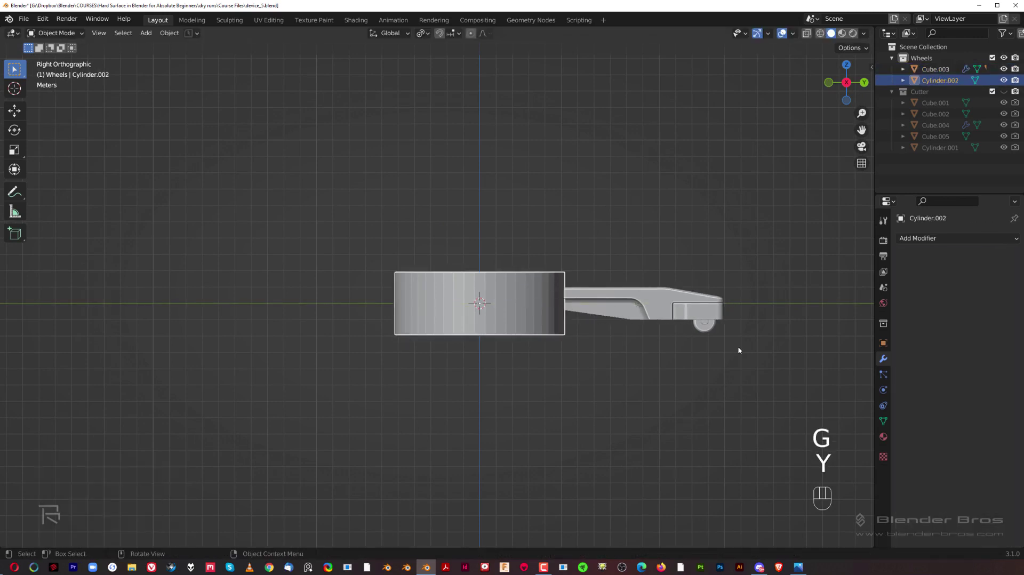
key(s)
key(z)
right_click(676, 334)
key(s)
key(z)
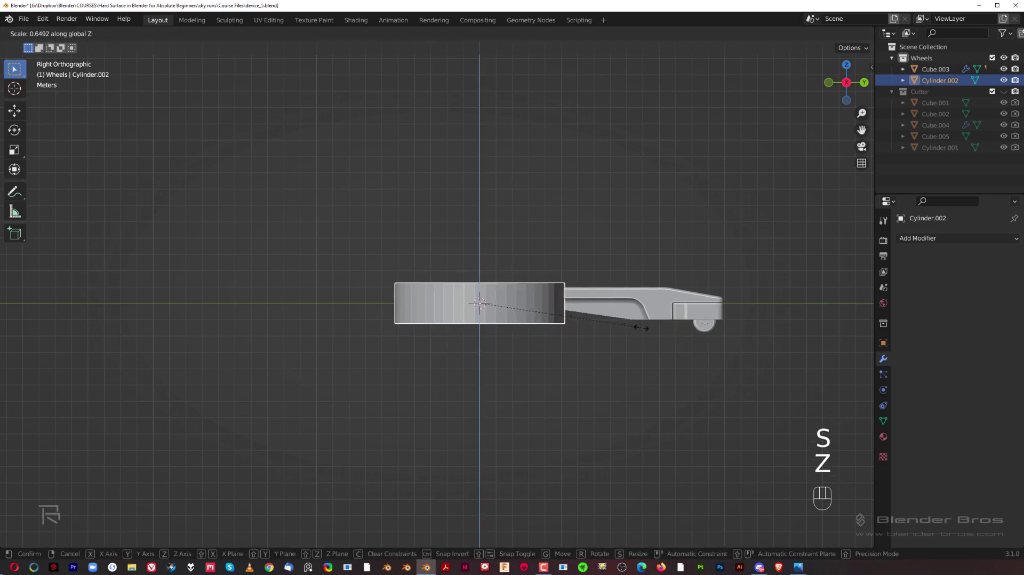
click(643, 328)
Raise the cylinder about 0.4 m along Z and lower it by about 0.045 m to align it with the device body.
key(g)
key(z)
key(shift)
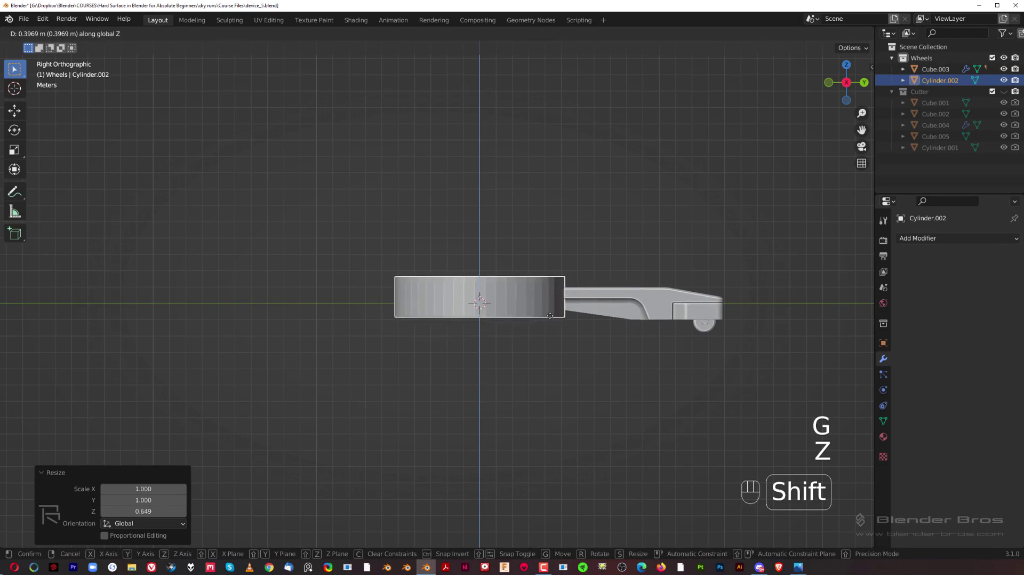
click(550, 316)
scroll(550, 316, up, 5)
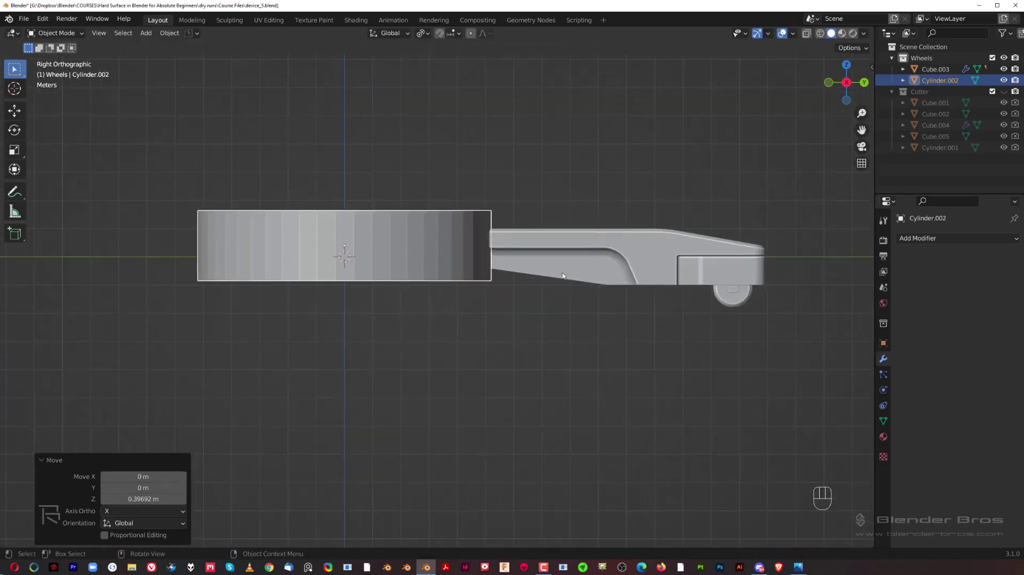
key(g)
key(z)
key(shift)
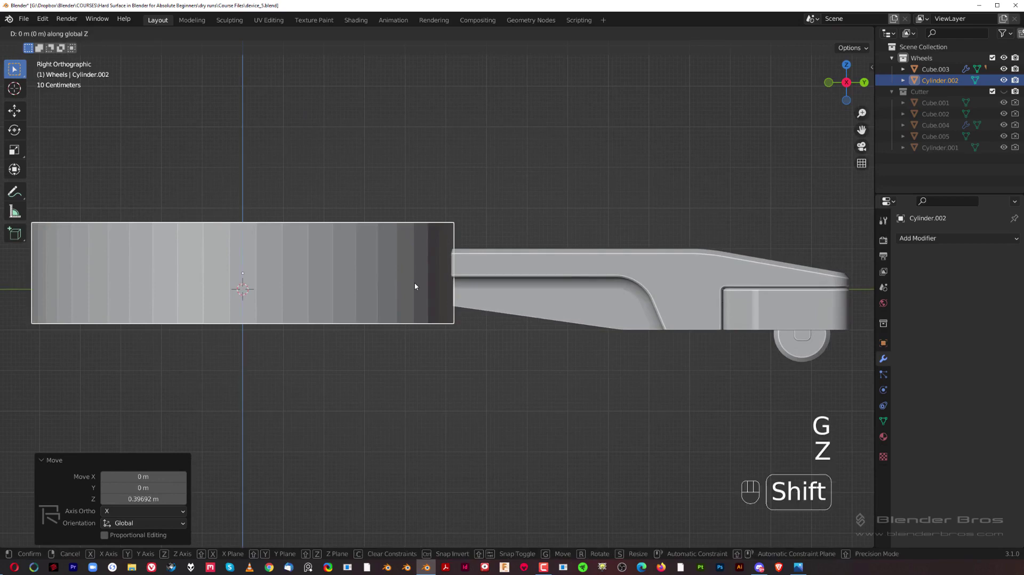
click(422, 301)
Shade the cylinder smooth and enable Auto Smooth at 30° for its normals.
key(q)
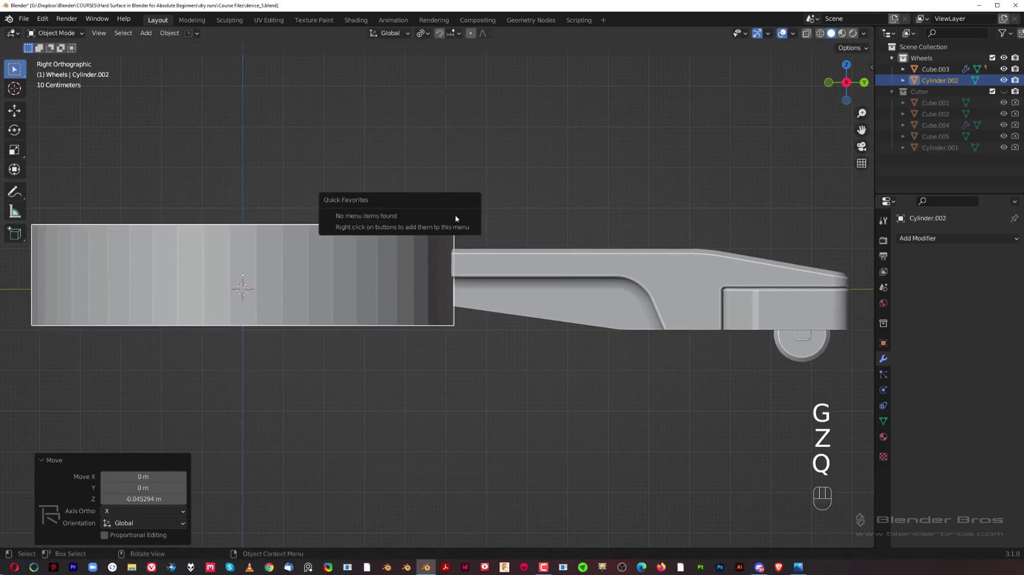
scroll(368, 297, down, 2)
middle_drag(368, 297, 503, 300)
right_click(502, 299)
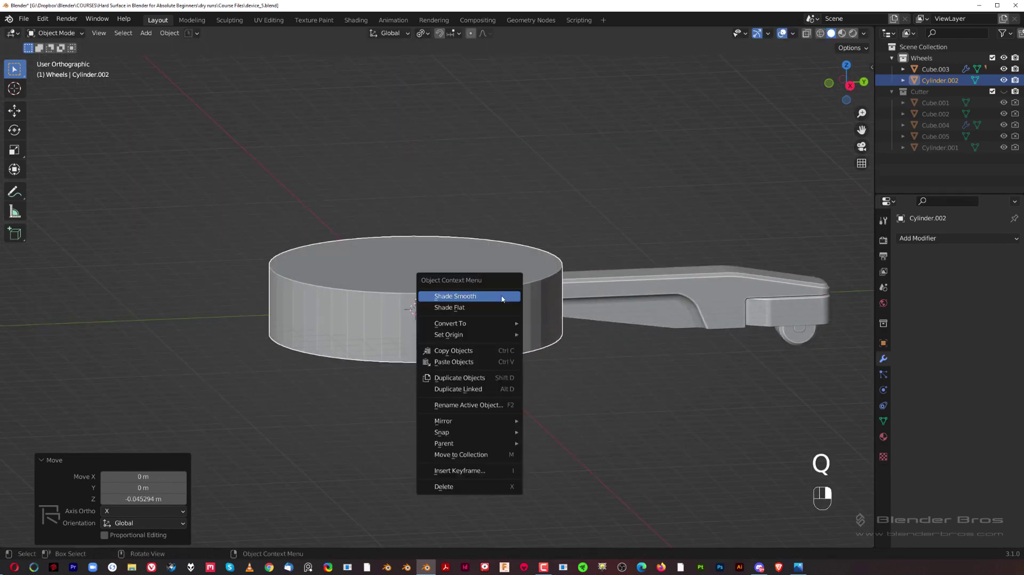
right_click(453, 259)
click(451, 258)
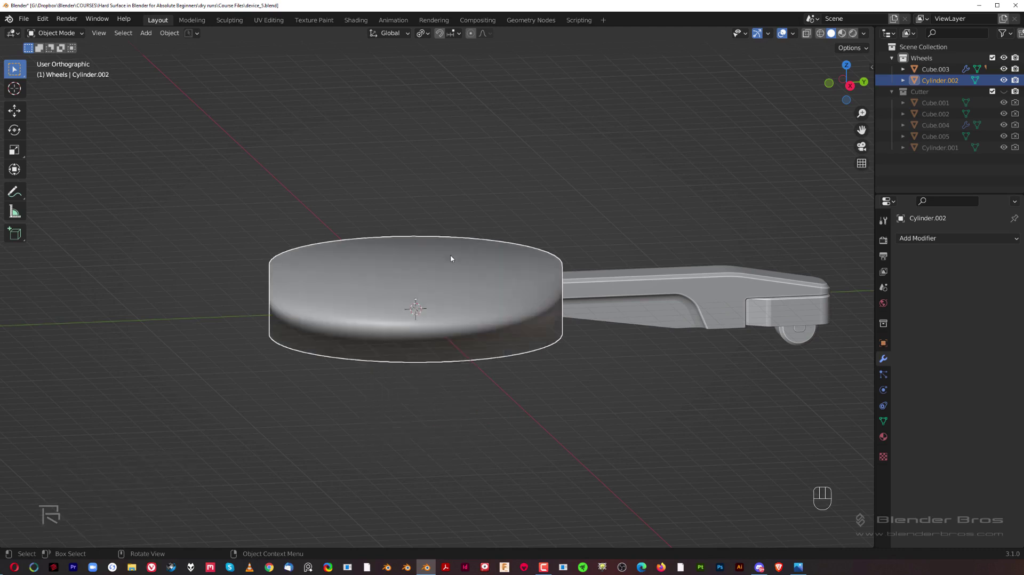
click(883, 422)
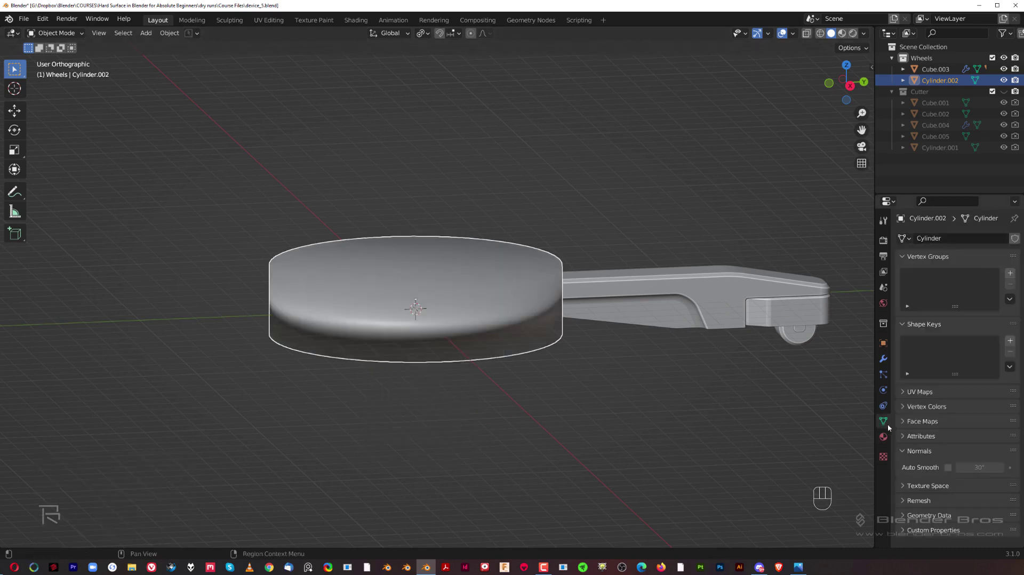
click(948, 468)
Apply the cylinder's scale.
middle_drag(473, 331, 500, 277)
key(ctrl+a)
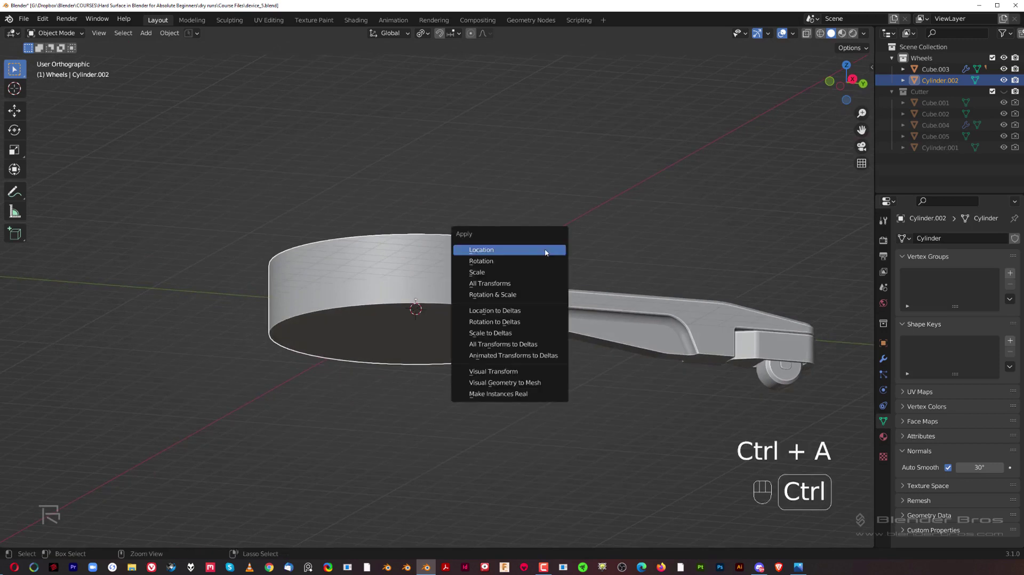
click(540, 272)
Enlarge the cylinder uniformly by a factor of about 1.19 in the right view.
key(grave)
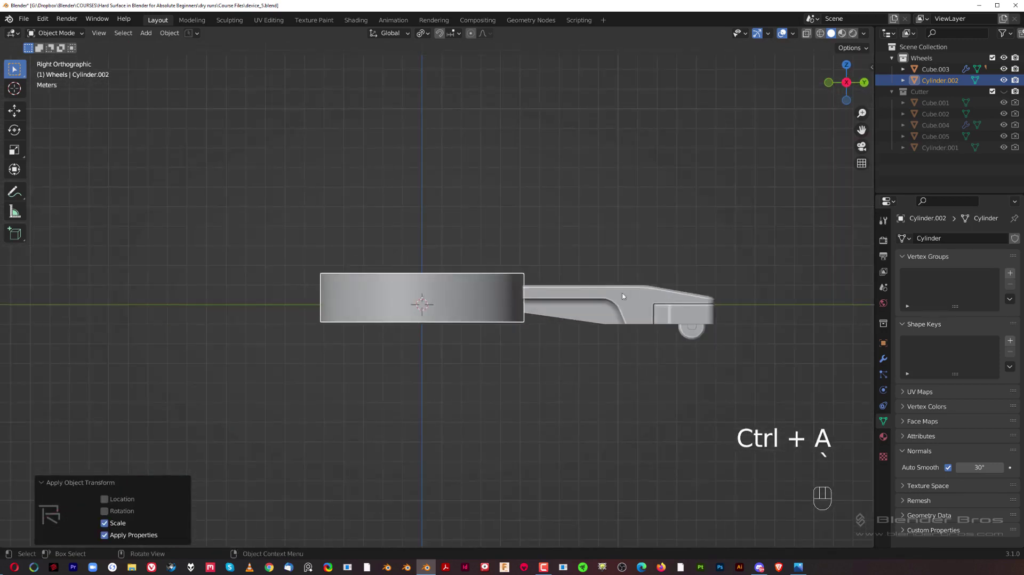
shift+middle_drag(583, 270, 560, 245)
scroll(553, 285, down, 2)
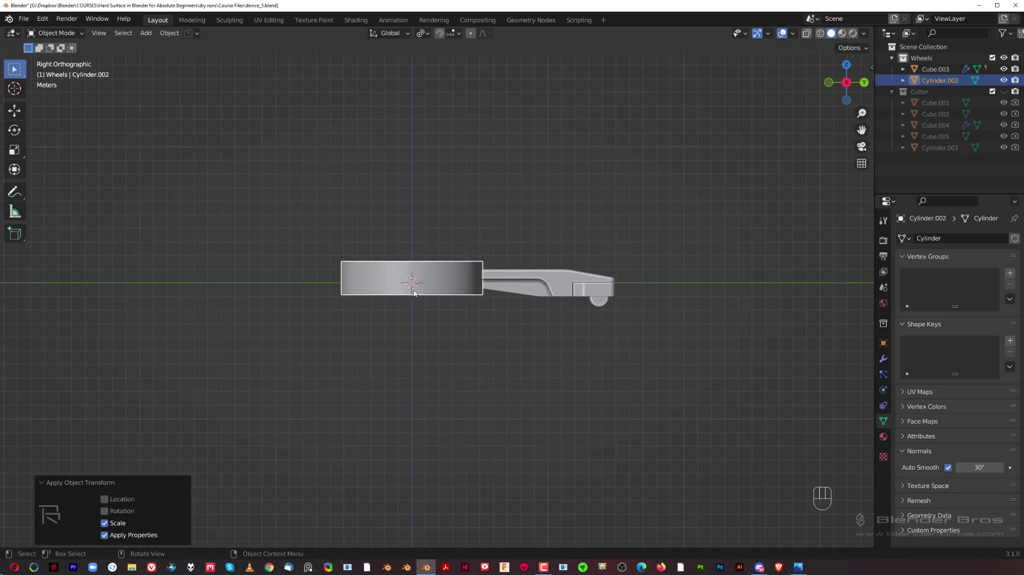
key(s)
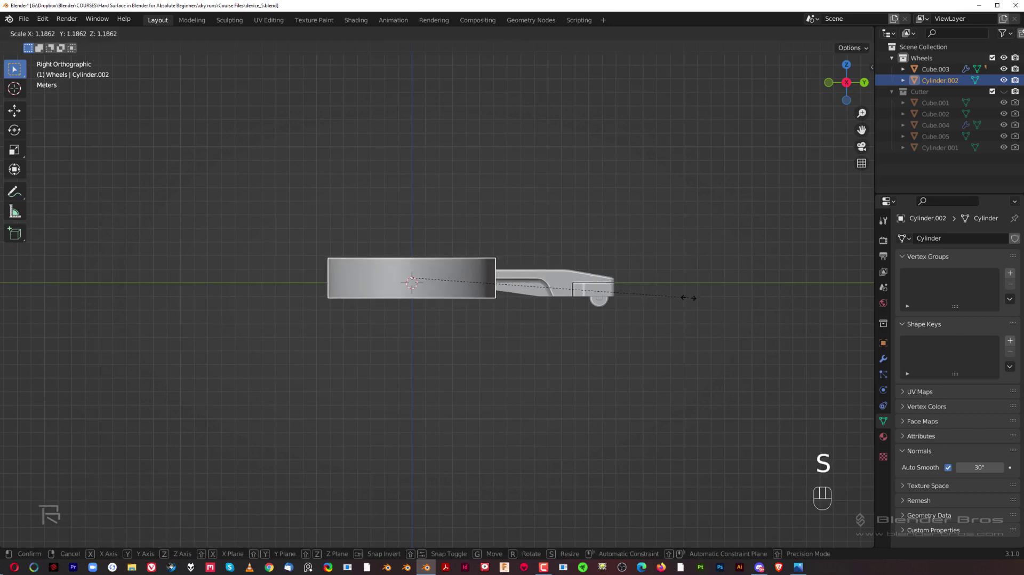
click(688, 302)
key(g)
right_click(640, 295)
Move the device body about 1.38 m outward along Y relative to the enlarged cylinder.
click(559, 278)
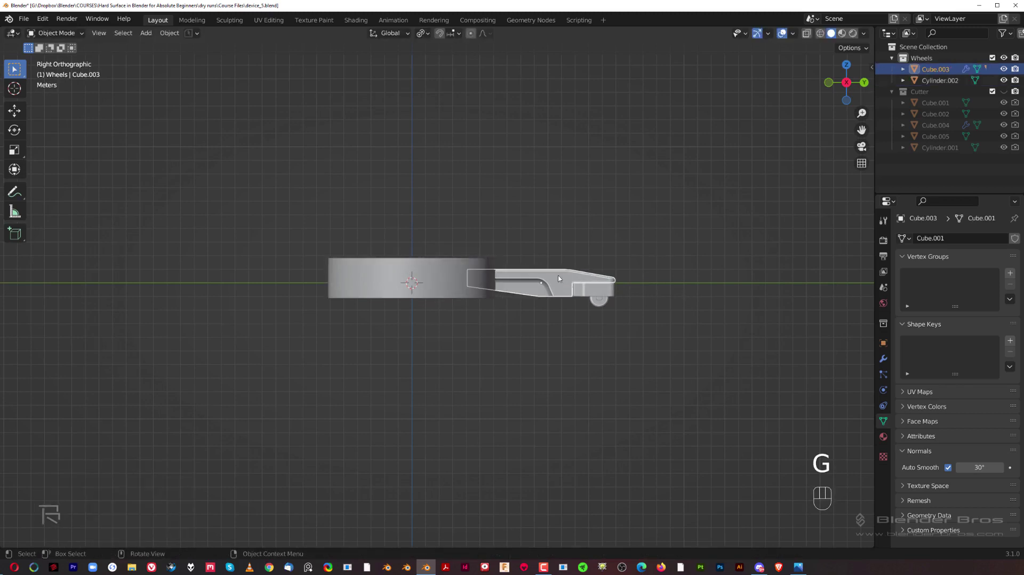
key(g)
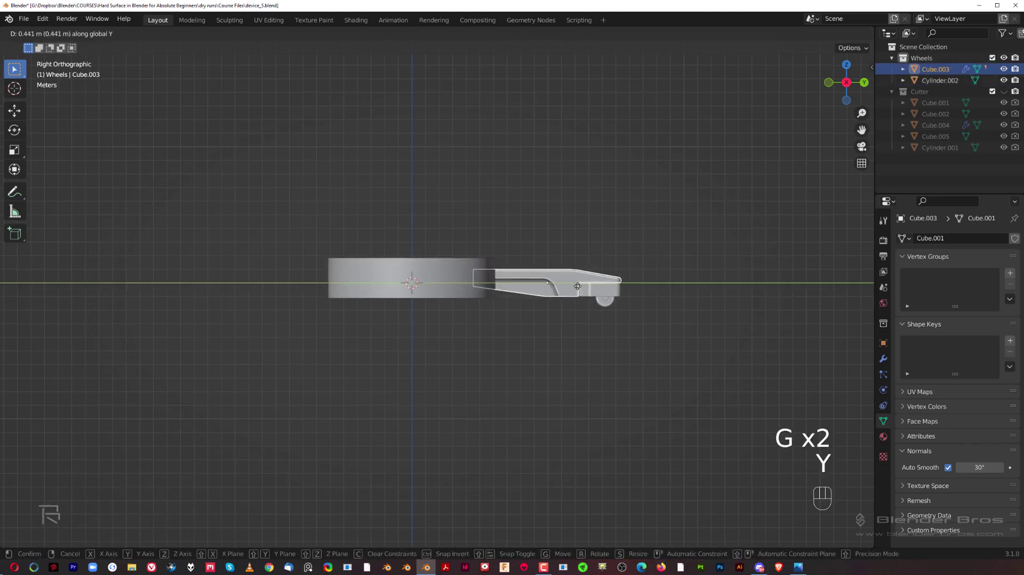
key(shift)
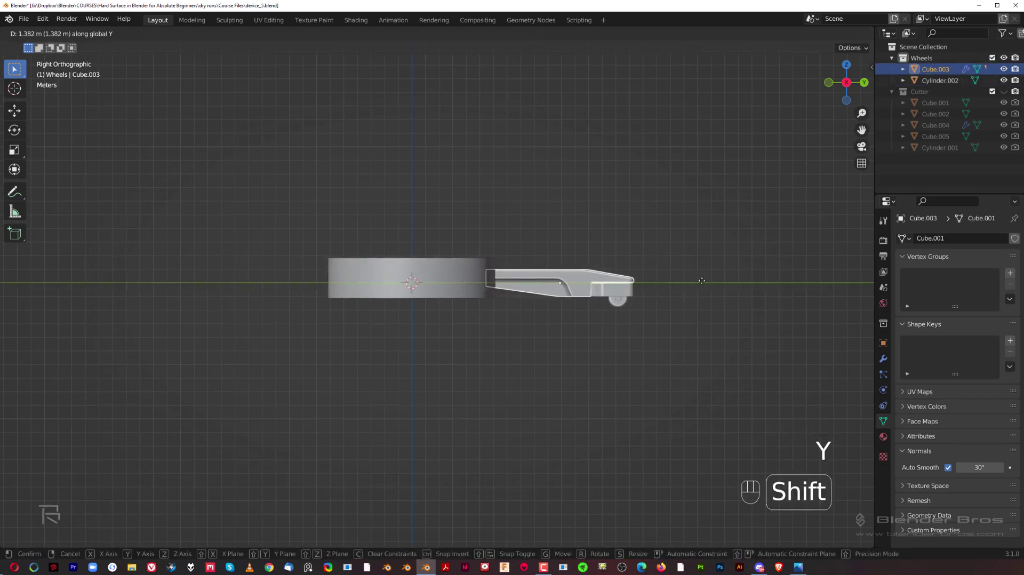
click(700, 284)
Enlarge the cylinder uniformly by about 1.09 and flatten it slightly along Z.
middle_drag(619, 238, 572, 286)
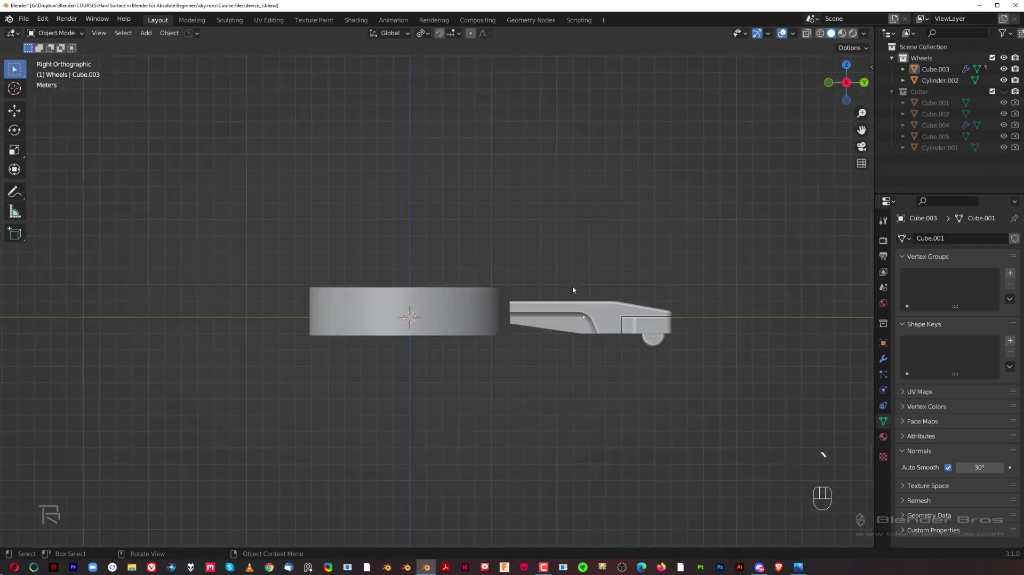
click(453, 308)
key(s)
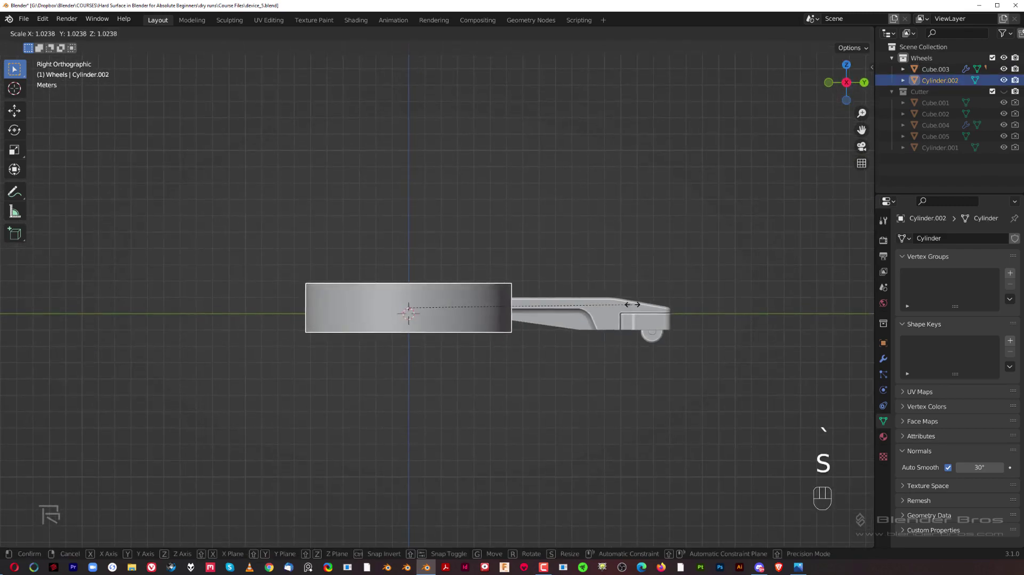
click(681, 305)
key(s)
key(z)
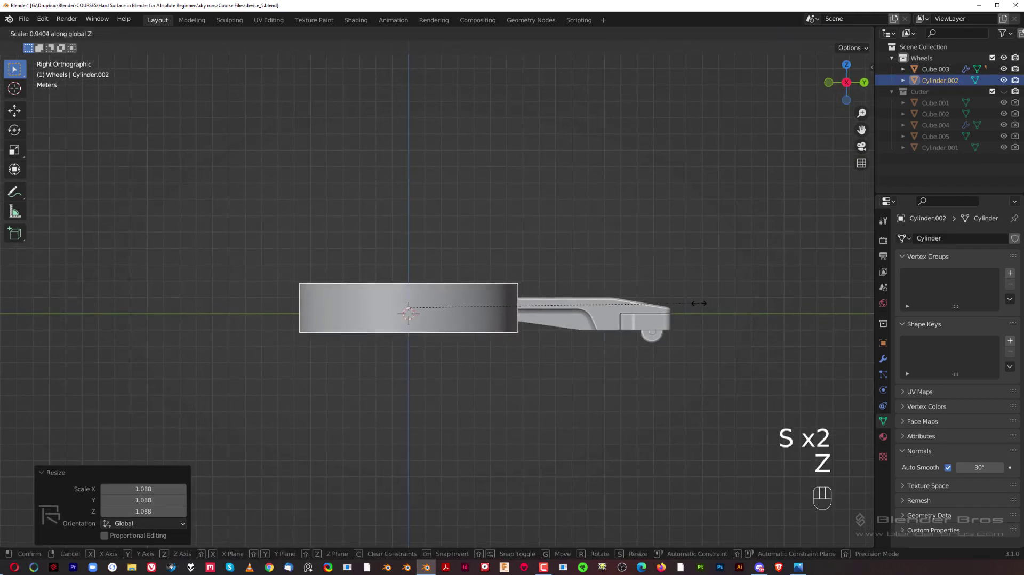
click(681, 305)
Lower the central cylinder by about 0.31 m along Z in the right view.
scroll(568, 312, down, 1)
click(568, 312)
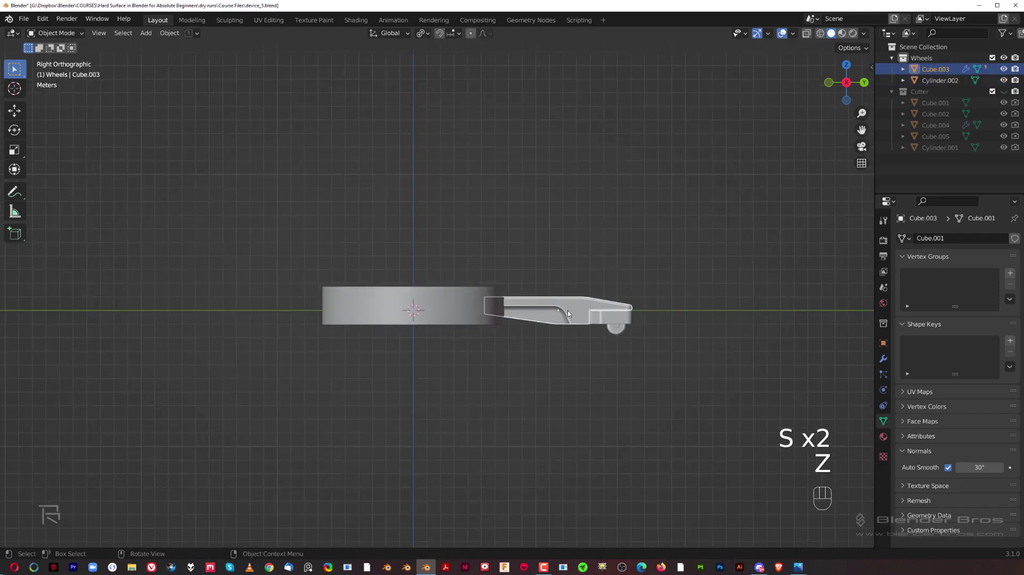
click(441, 292)
key(g)
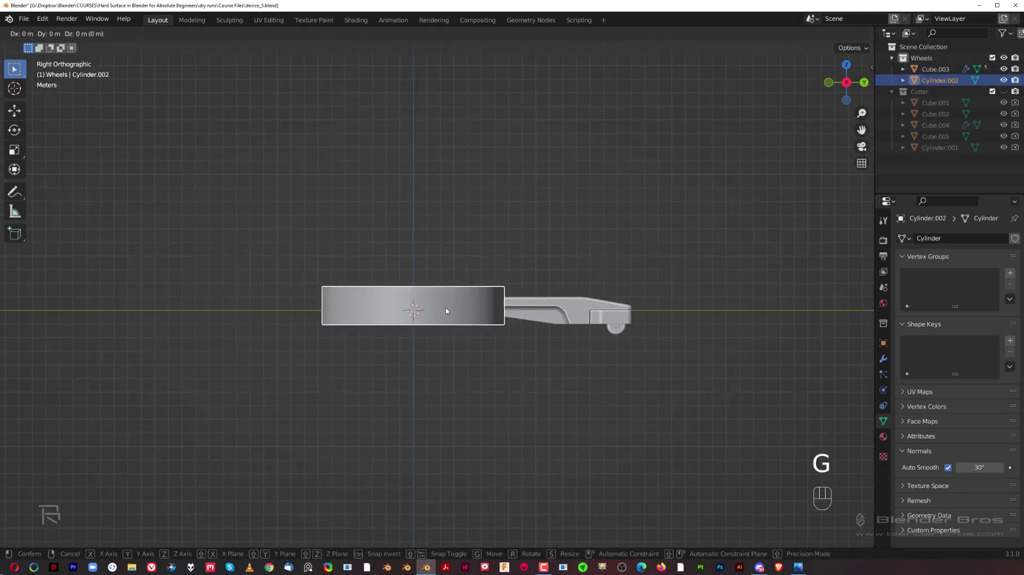
key(z)
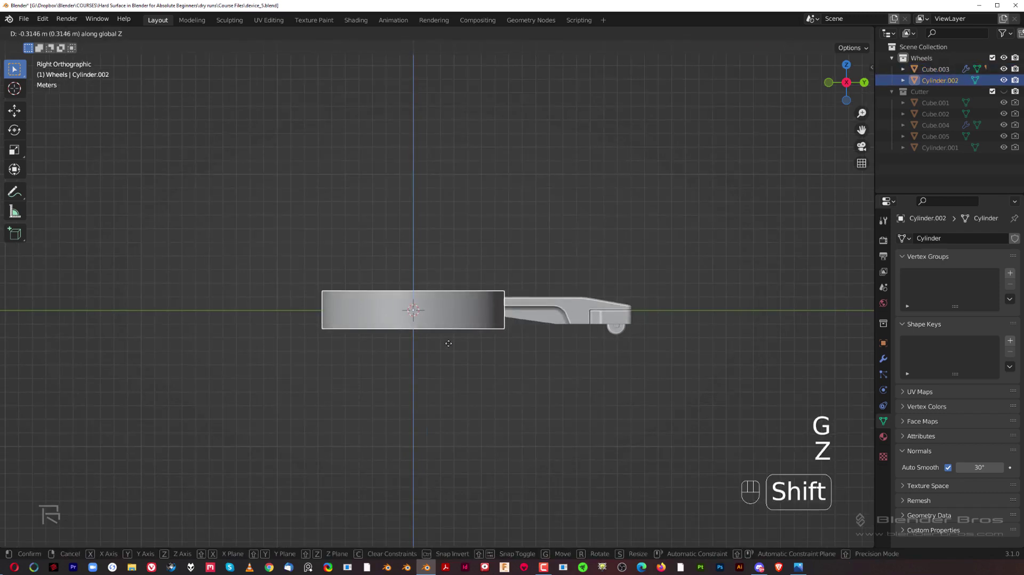
click(447, 346)
Apply the central cylinder's scale.
middle_drag(539, 271, 501, 353)
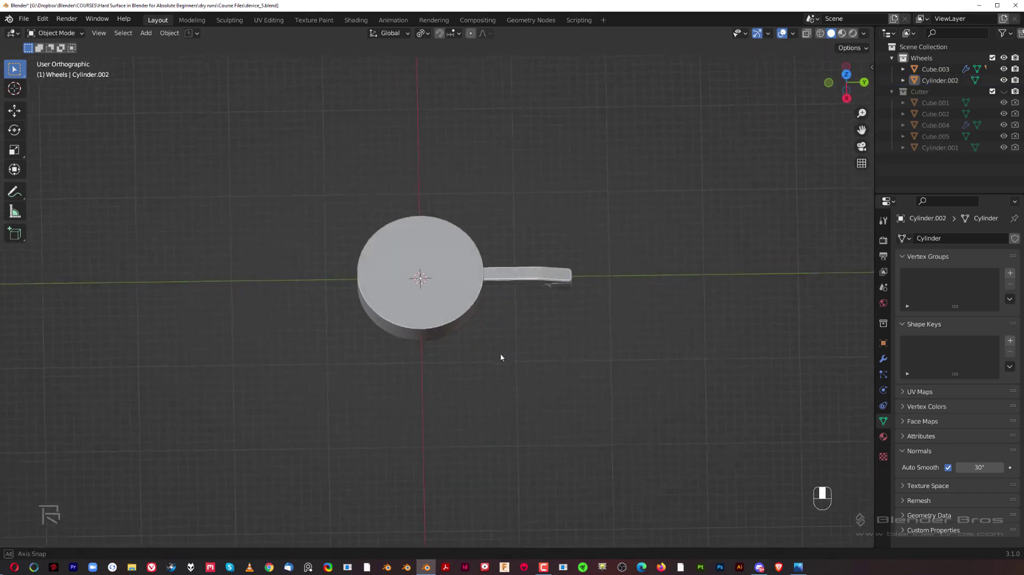
click(513, 280)
key(grave)
click(489, 157)
middle_drag(601, 320, 530, 294)
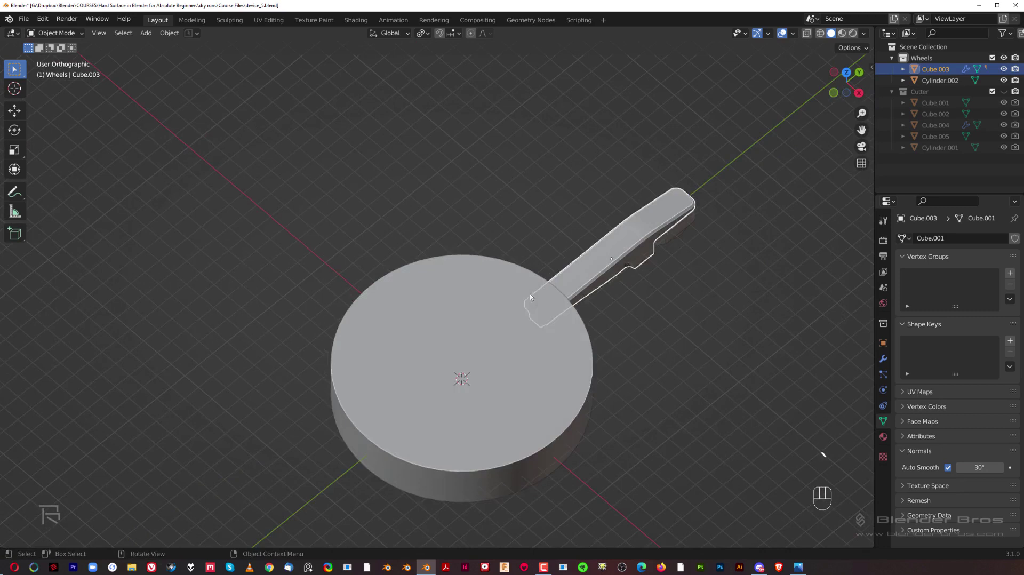
click(472, 343)
middle_drag(471, 280, 468, 207)
key(ctrl+a)
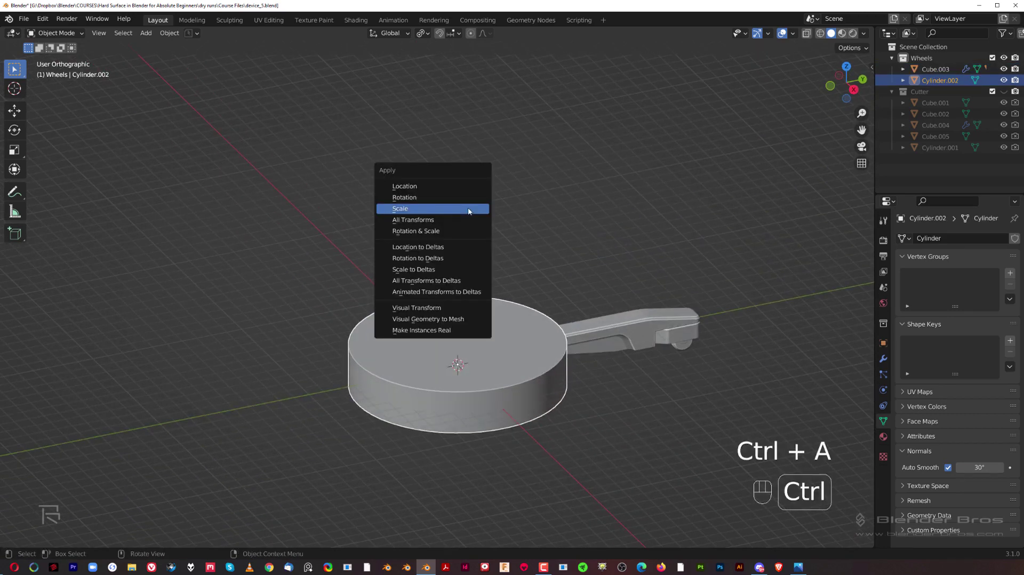
click(469, 209)
Try to rotate the wheeled arm about its own origin in the top view.
click(614, 327)
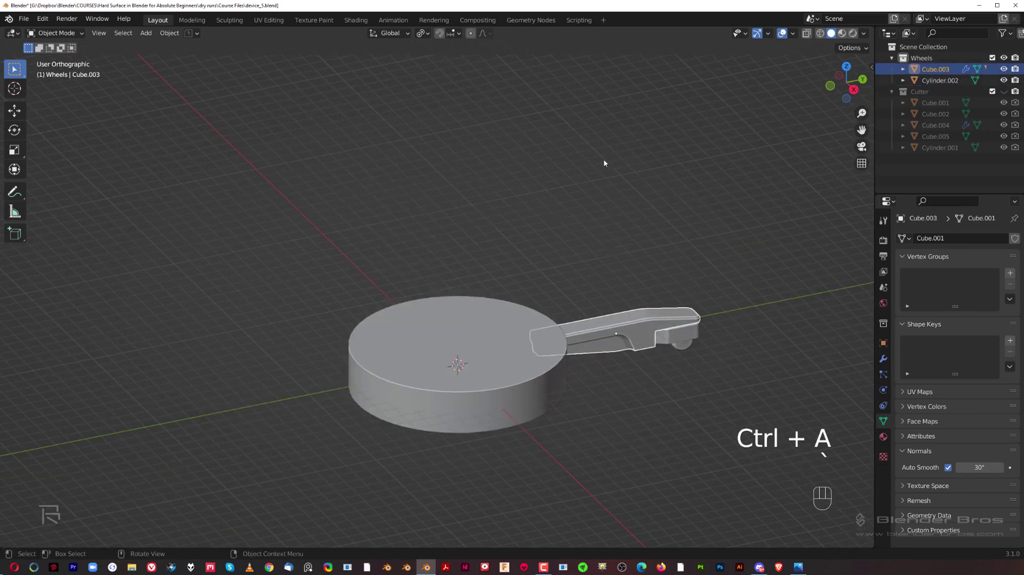
key(grave)
shift+middle_drag(622, 269, 543, 186)
scroll(554, 230, down, 2)
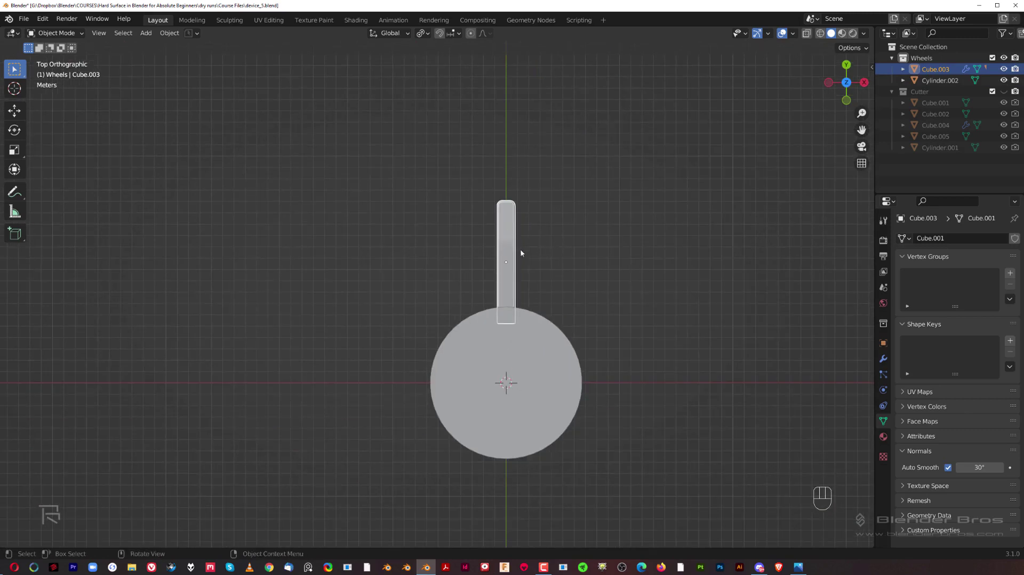
click(505, 371)
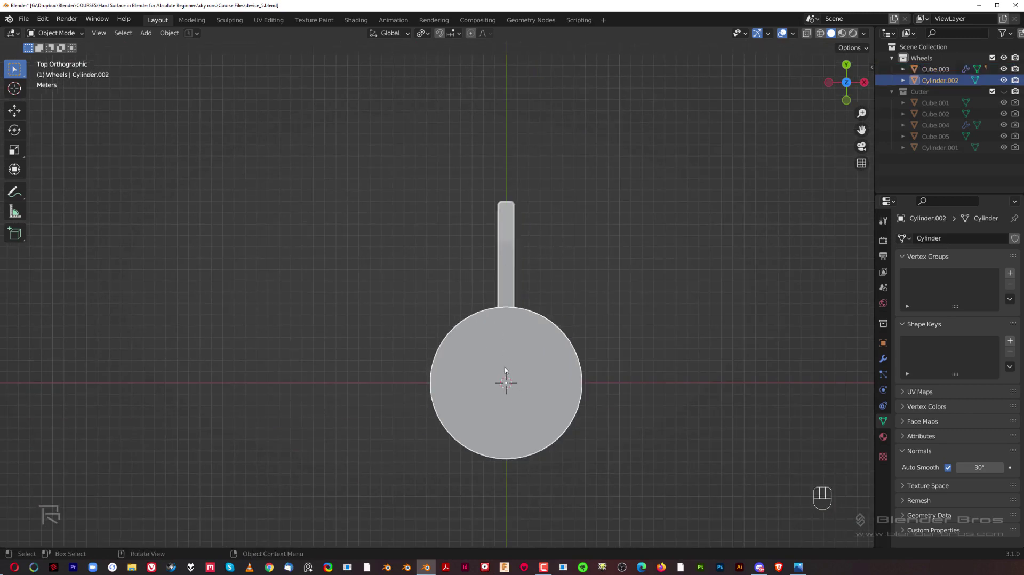
shift+middle_drag(502, 378, 511, 319)
click(518, 198)
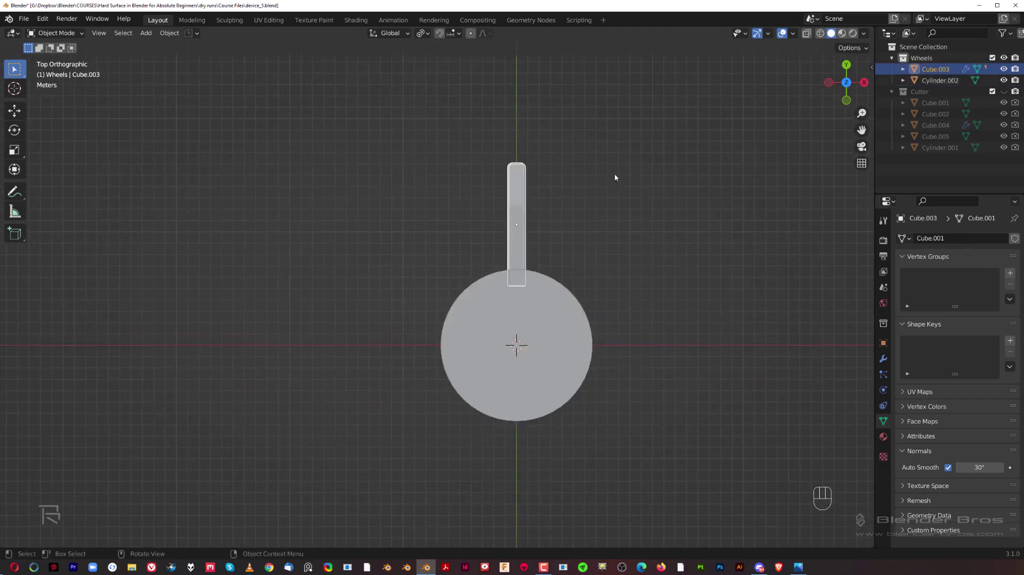
key(r)
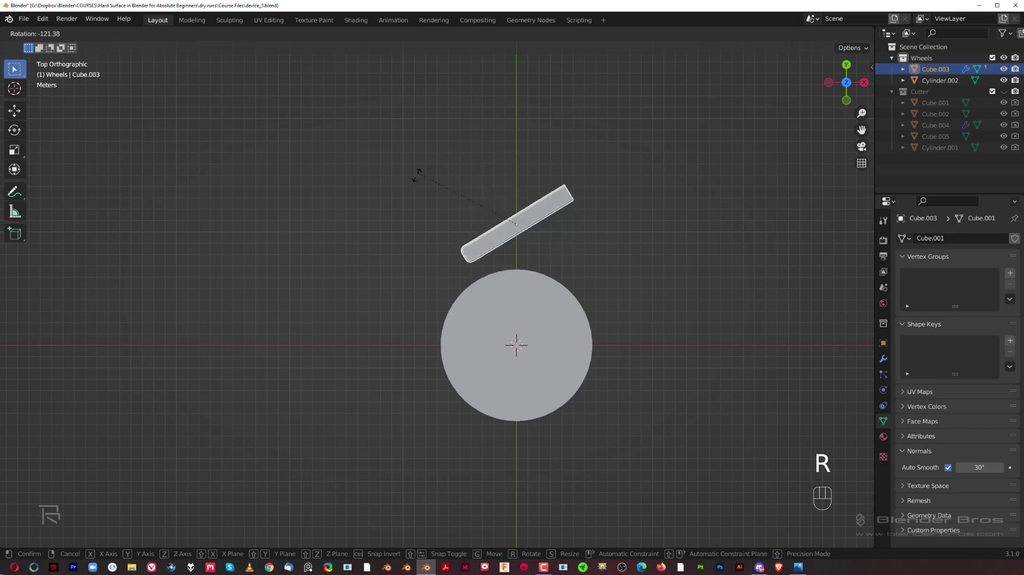
right_click(530, 204)
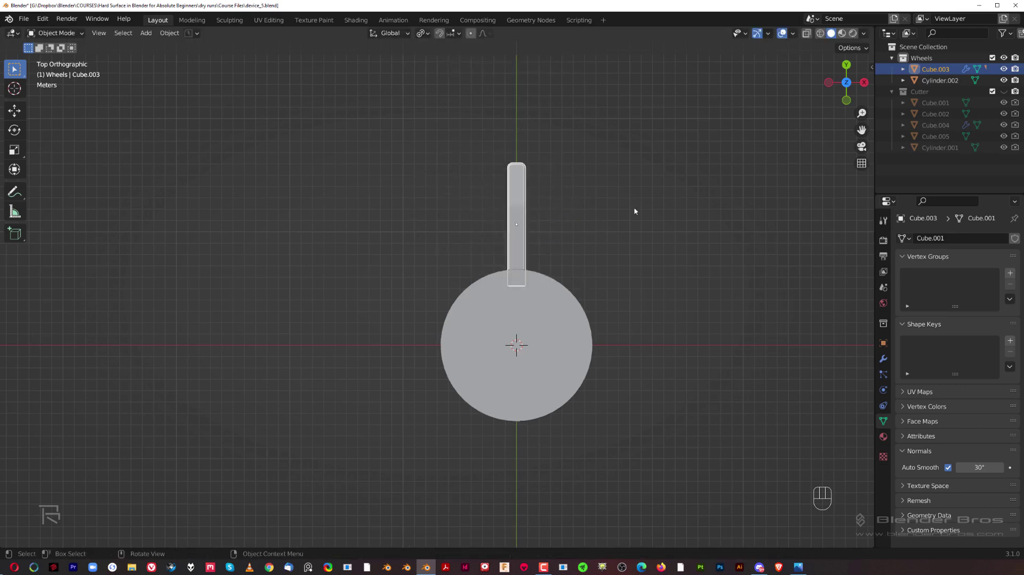
Set the transform pivot point to the 3D Cursor.
click(423, 33)
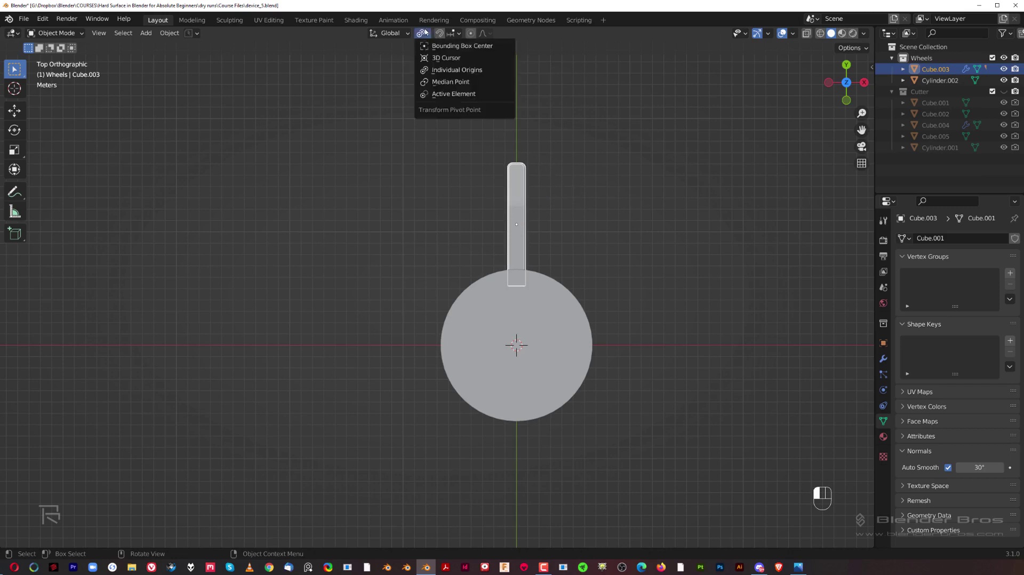
click(435, 59)
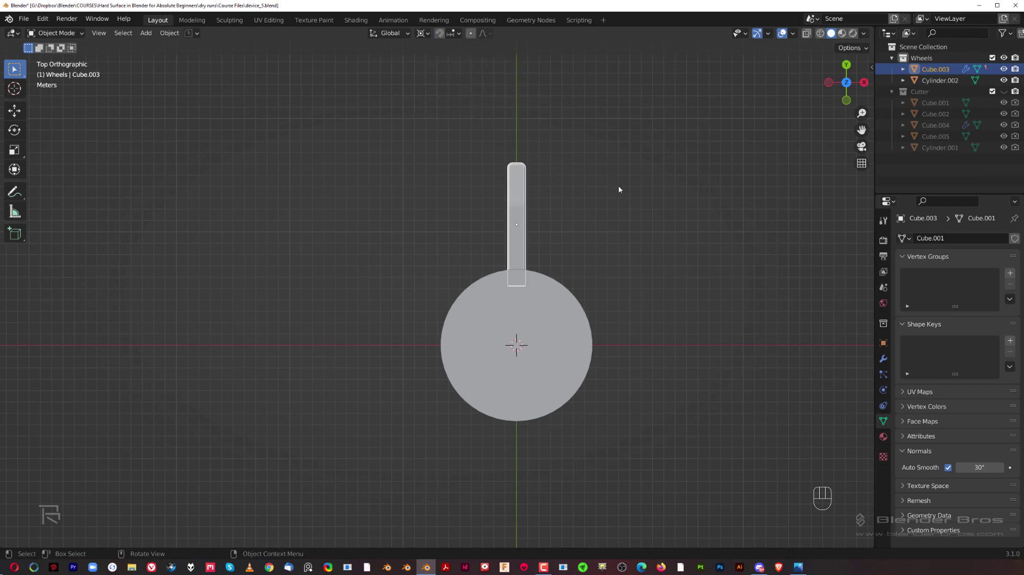
key(r)
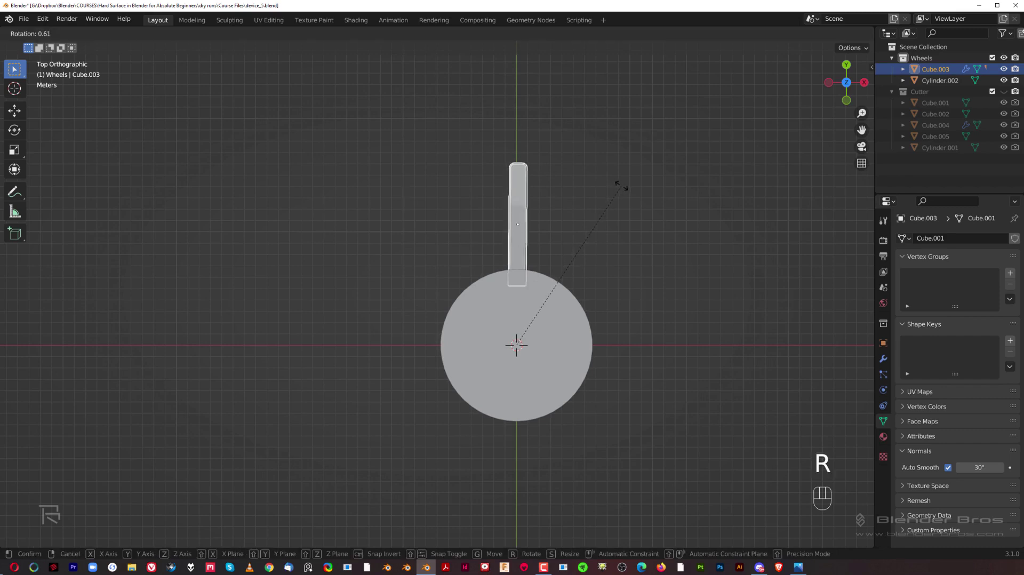
right_click(622, 188)
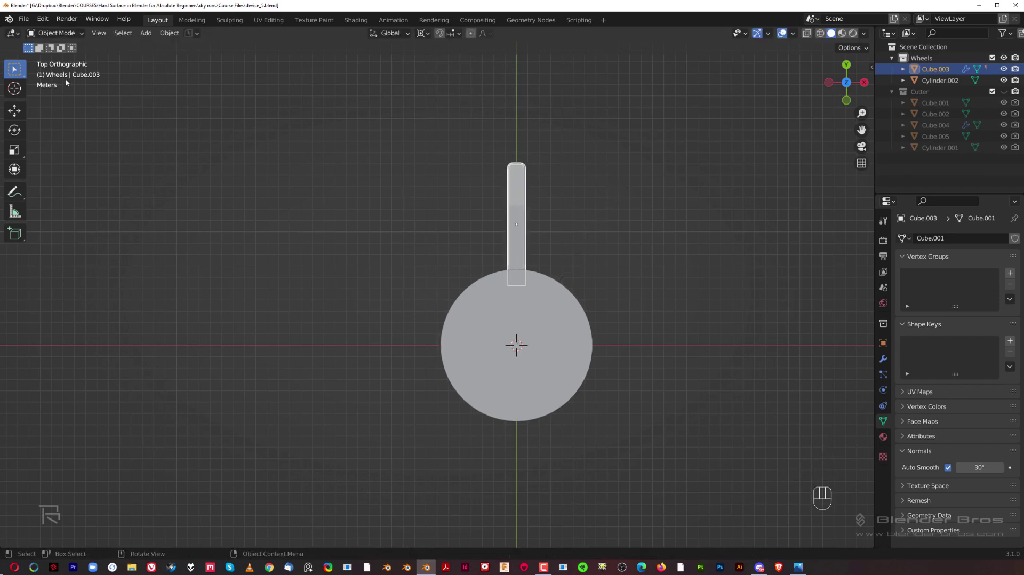
Rotate the wheeled arm by -30° about the 3D cursor in the top orthographic view, snapping the angle.
key(grave)
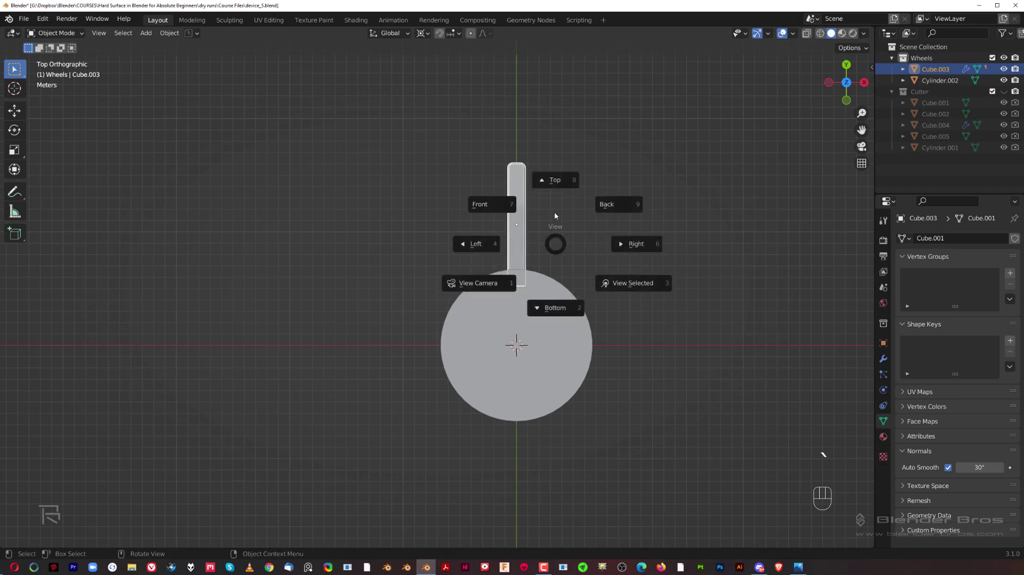
click(546, 179)
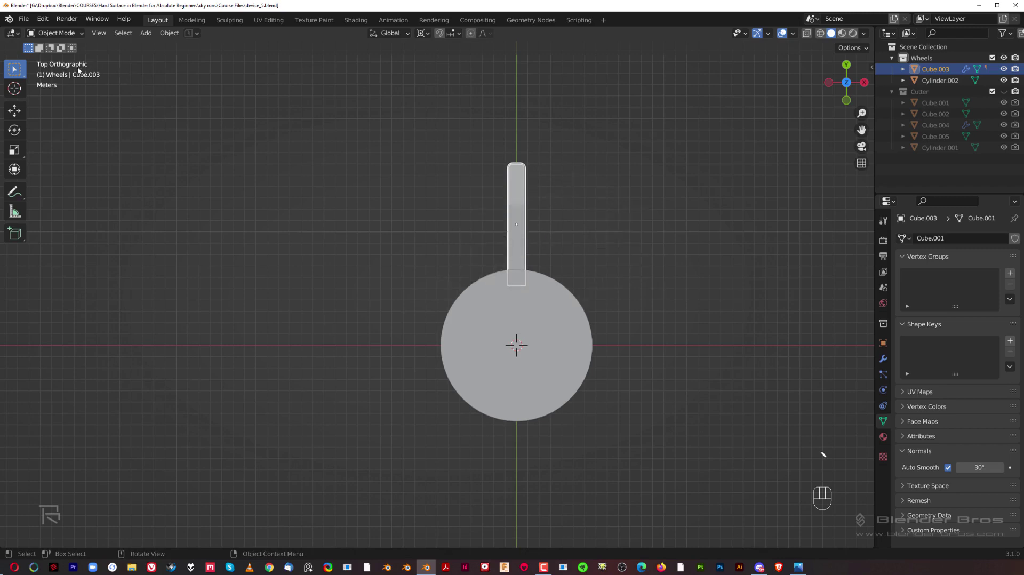
key(KP_5)
key(KP_5)
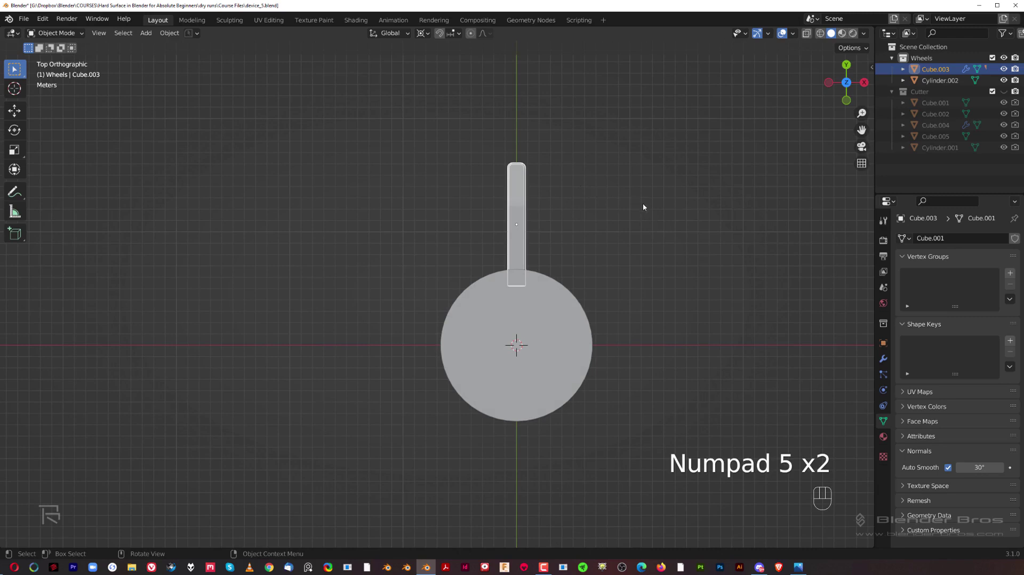
key(r)
key(ctrl)
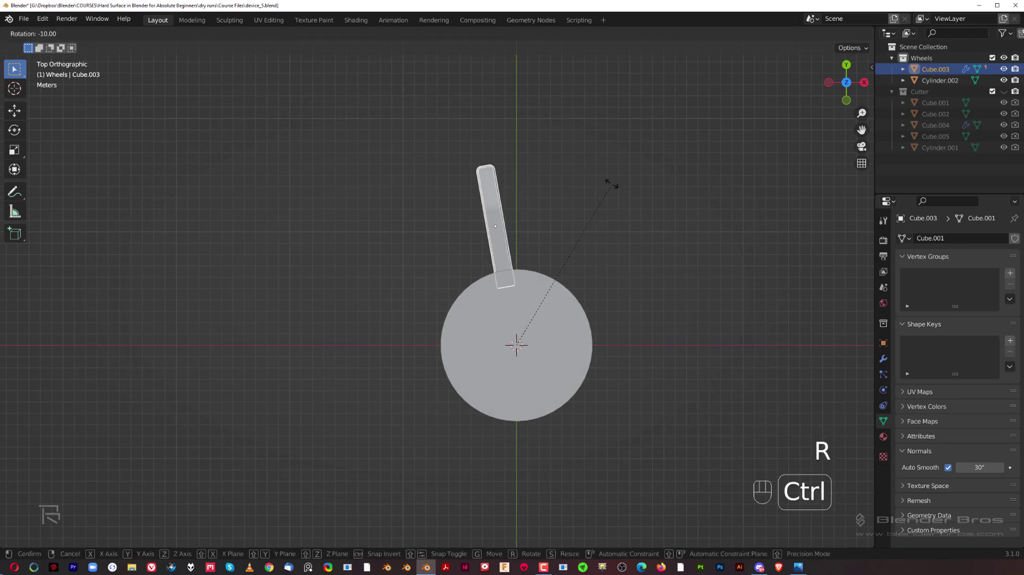
click(553, 167)
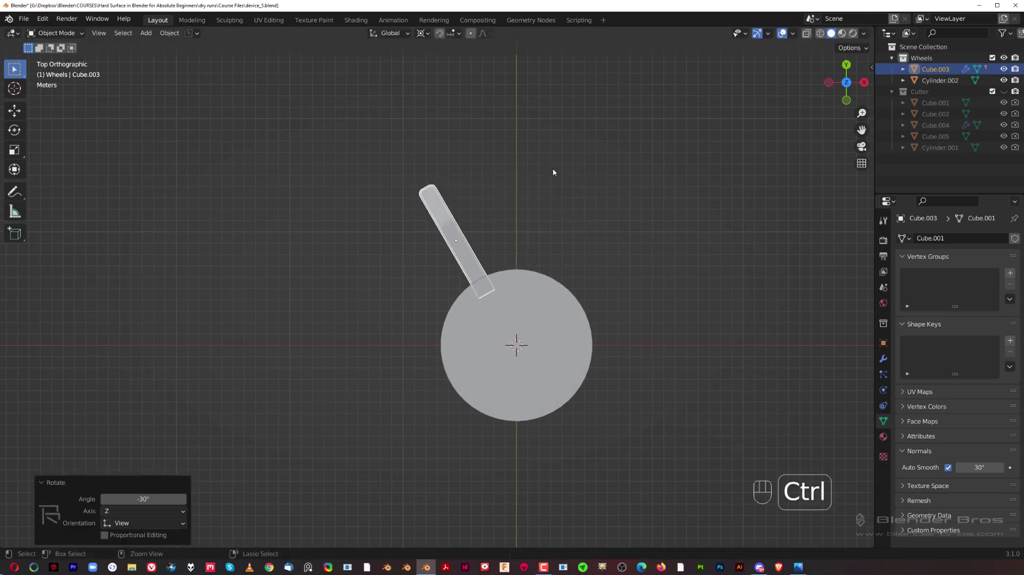
Examine the rotated arm and its wheel against the central cylinder from above and from the side.
key(KP_5)
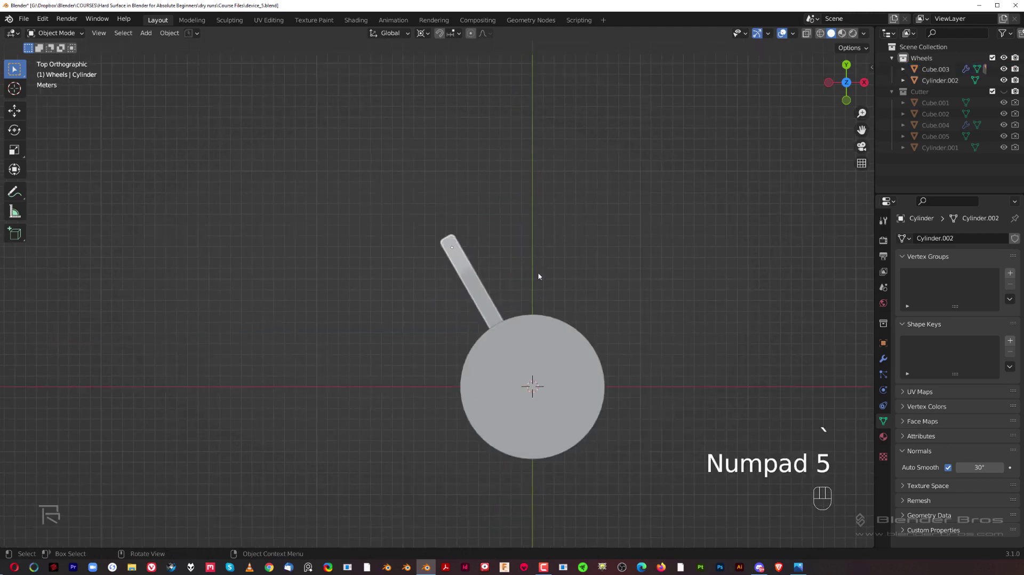
shift+middle_drag(530, 258, 485, 222)
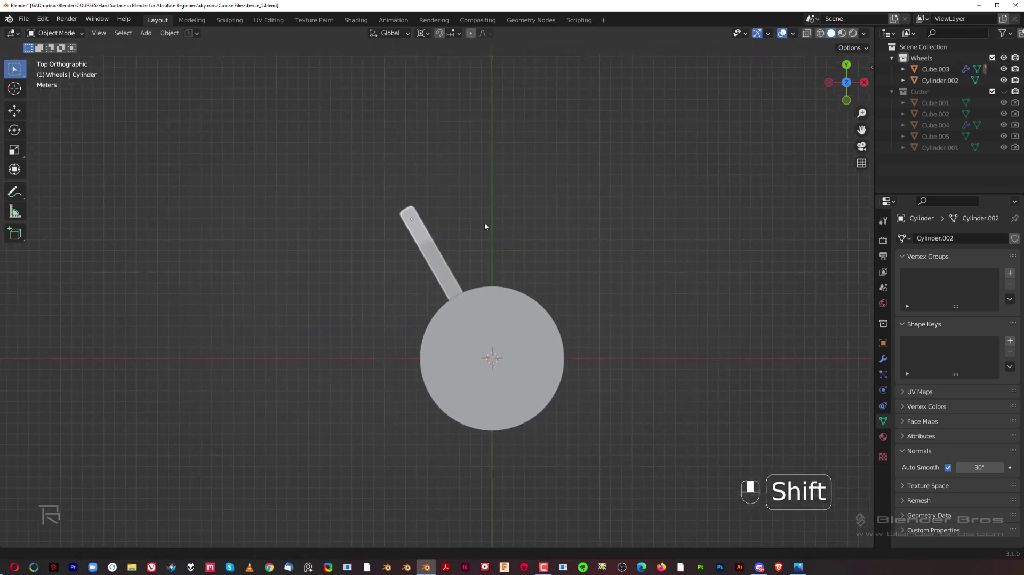
scroll(464, 231, up, 2)
click(409, 195)
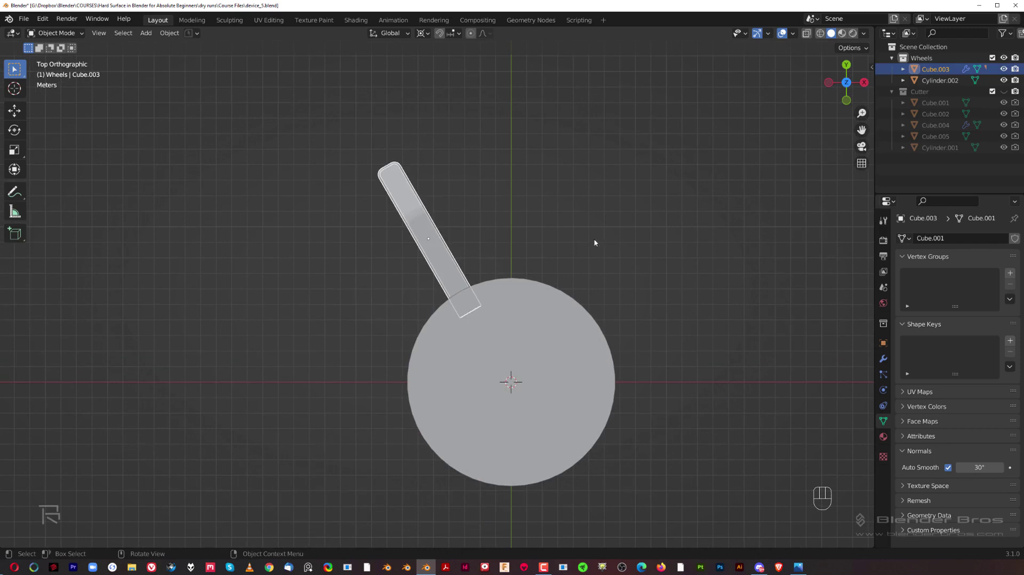
middle_drag(595, 242, 476, 281)
scroll(518, 289, up, 2)
click(565, 323)
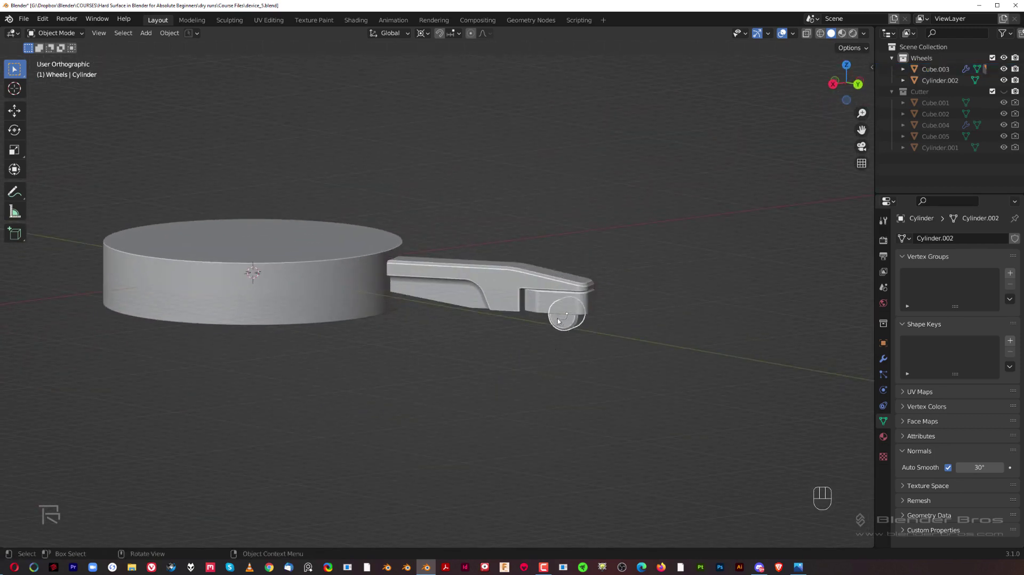
shift+click(549, 290)
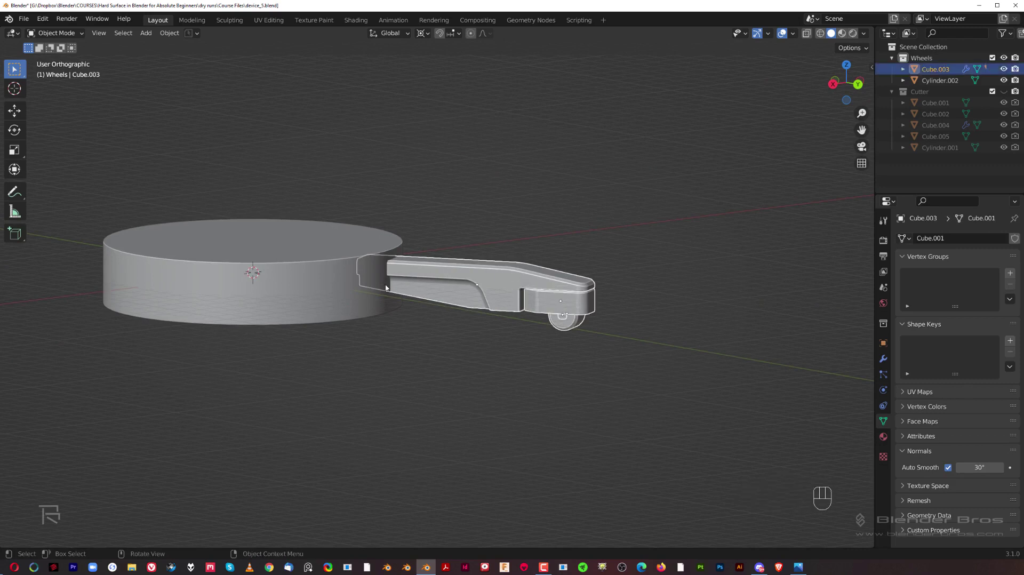
click(523, 236)
shift+middle_drag(475, 259, 511, 284)
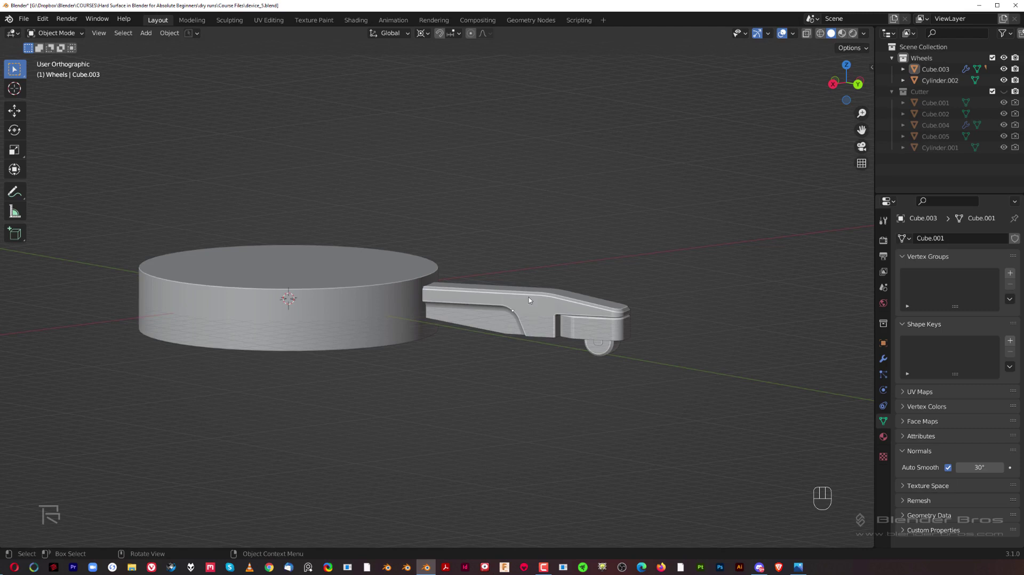
scroll(465, 282, down, 2)
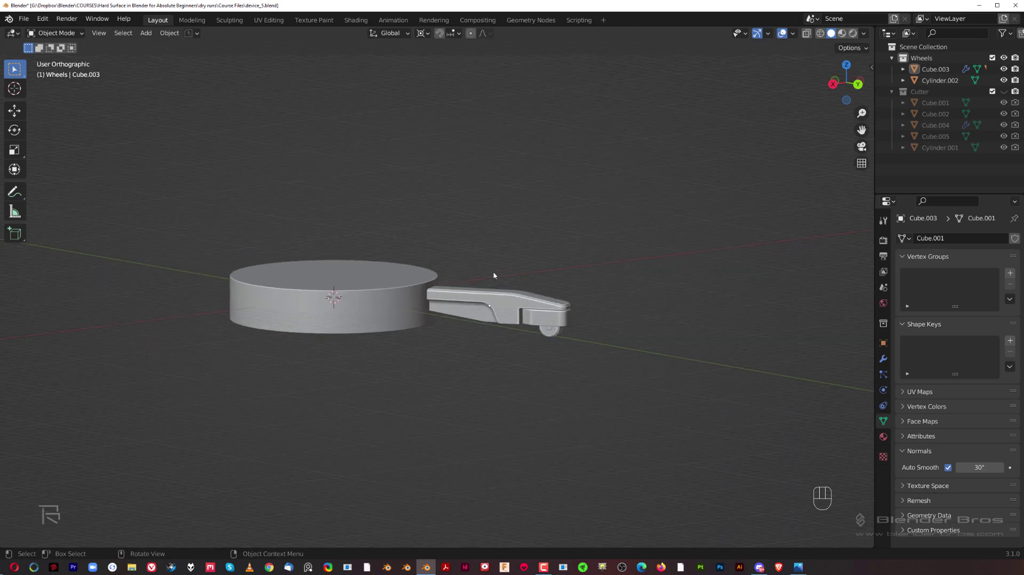
key(ctrl+z)
middle_drag(392, 222, 505, 193)
scroll(510, 227, up, 1)
Move the central cylinder into a new collection named Core and collapse the Cutter collection in the outliner.
key(KP_5)
middle_drag(510, 230, 490, 281)
click(395, 288)
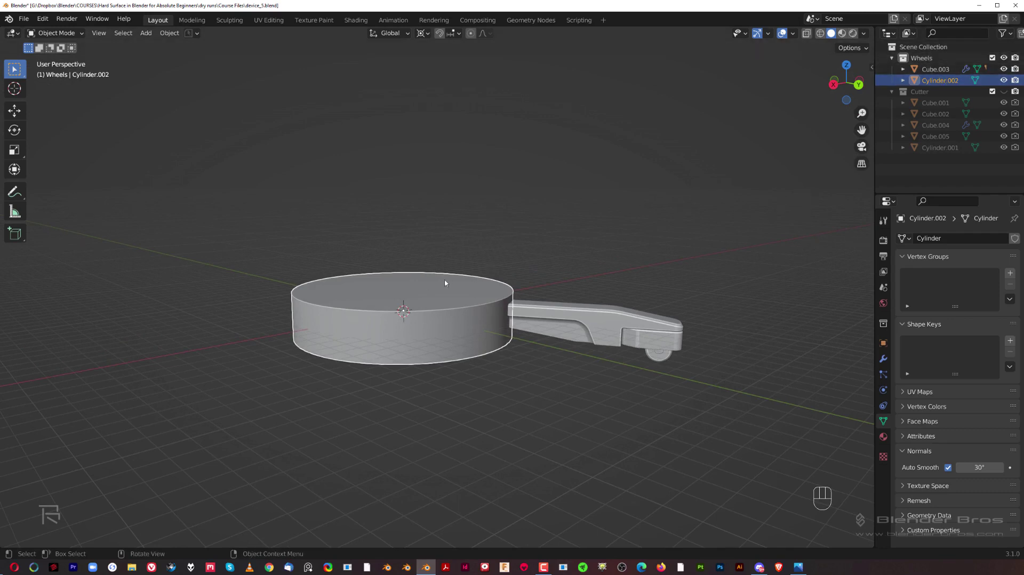
middle_drag(445, 282, 567, 233)
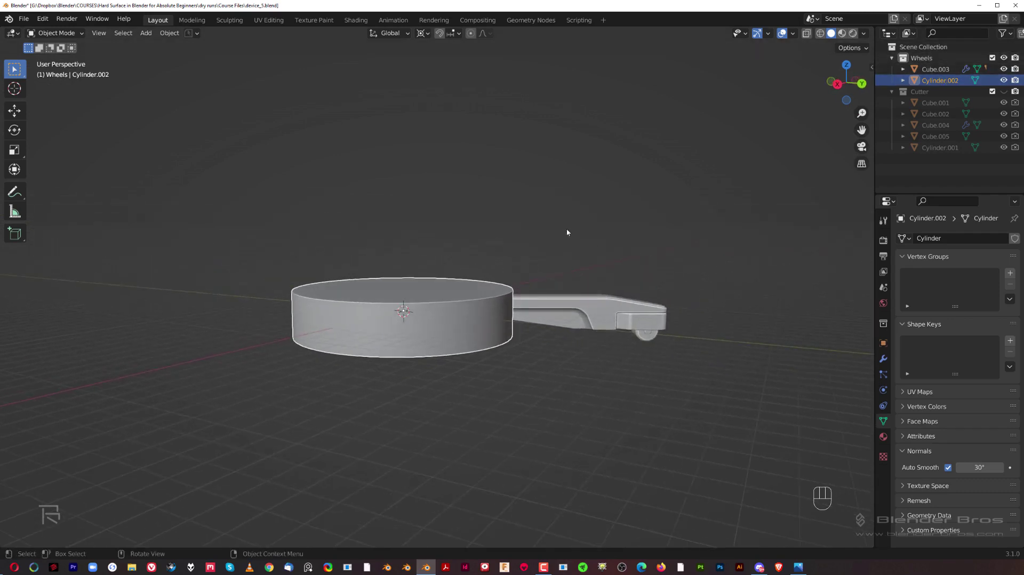
key(m)
click(600, 218)
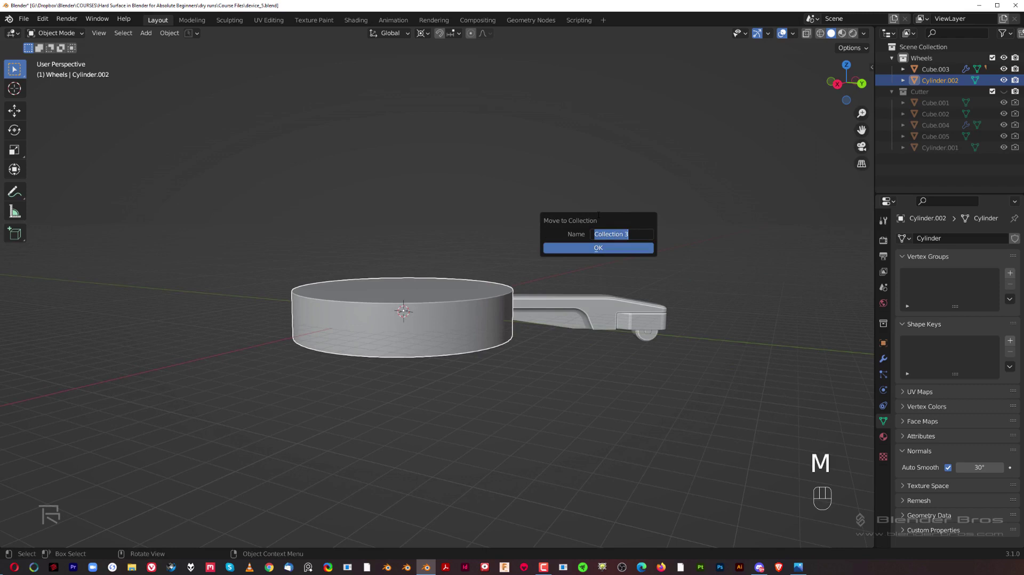
text(Core)
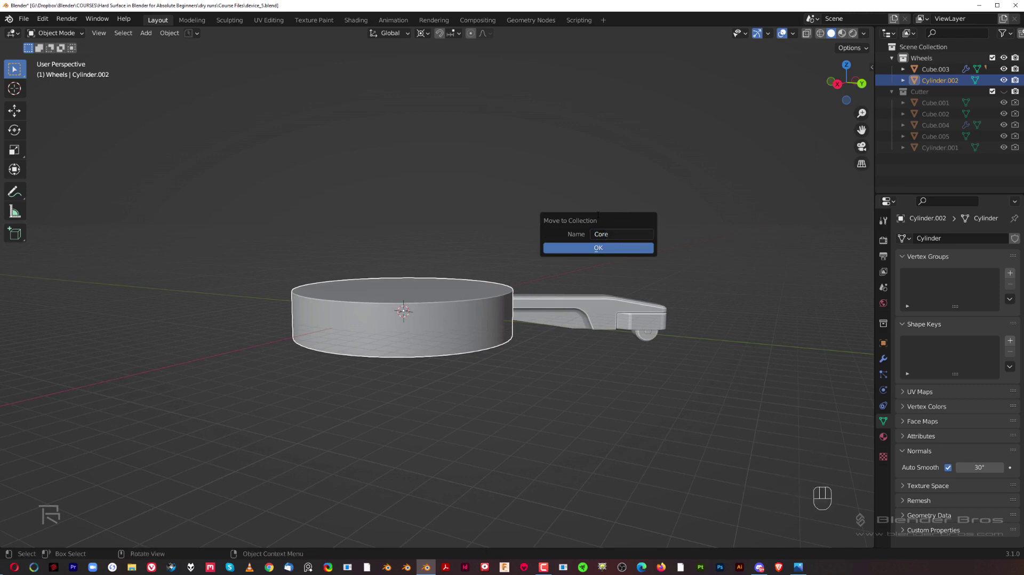
click(642, 247)
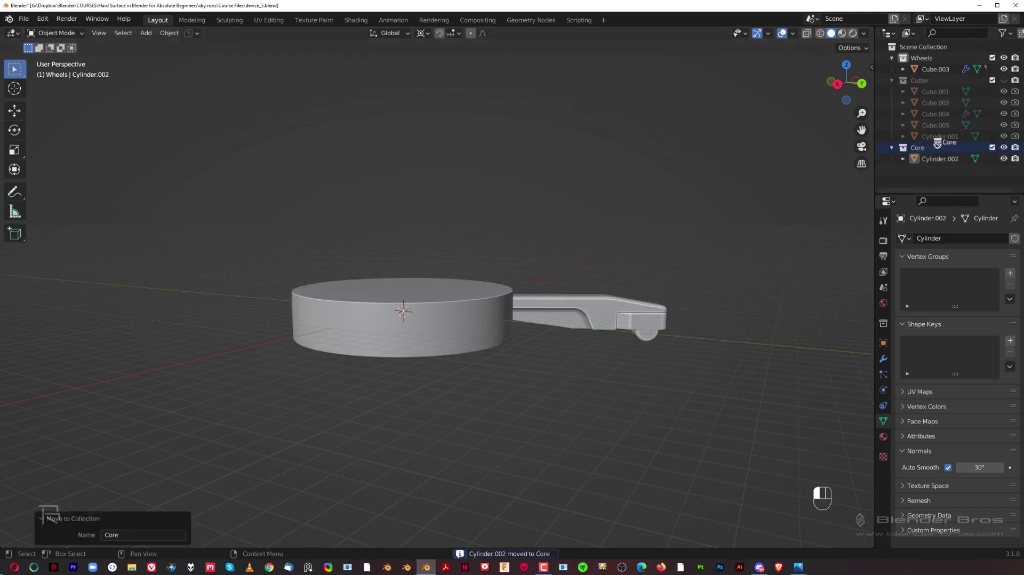
click(892, 80)
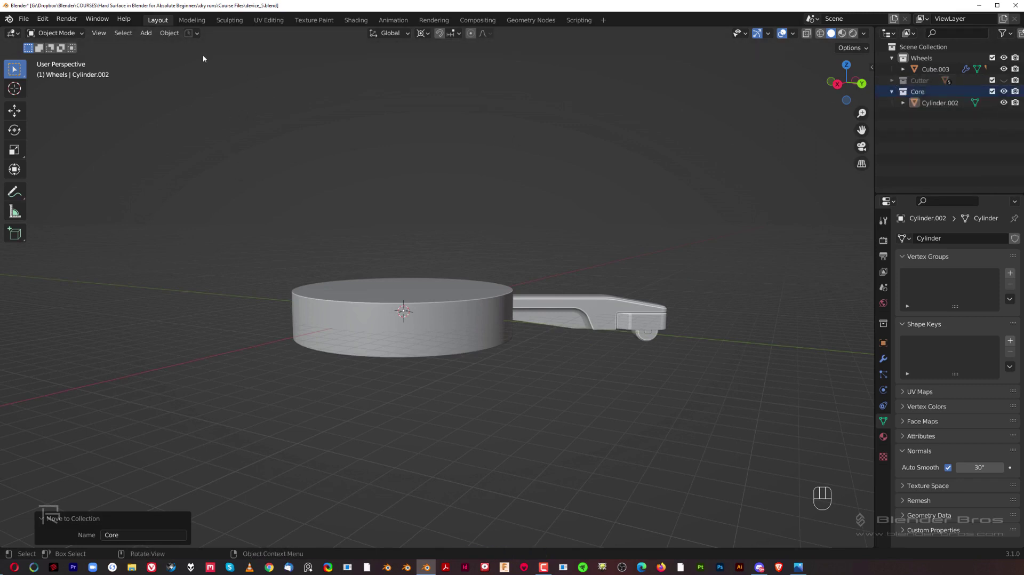
Add a collection instance of the Wheels collection at the world origin.
click(146, 33)
mouse_move(176, 264)
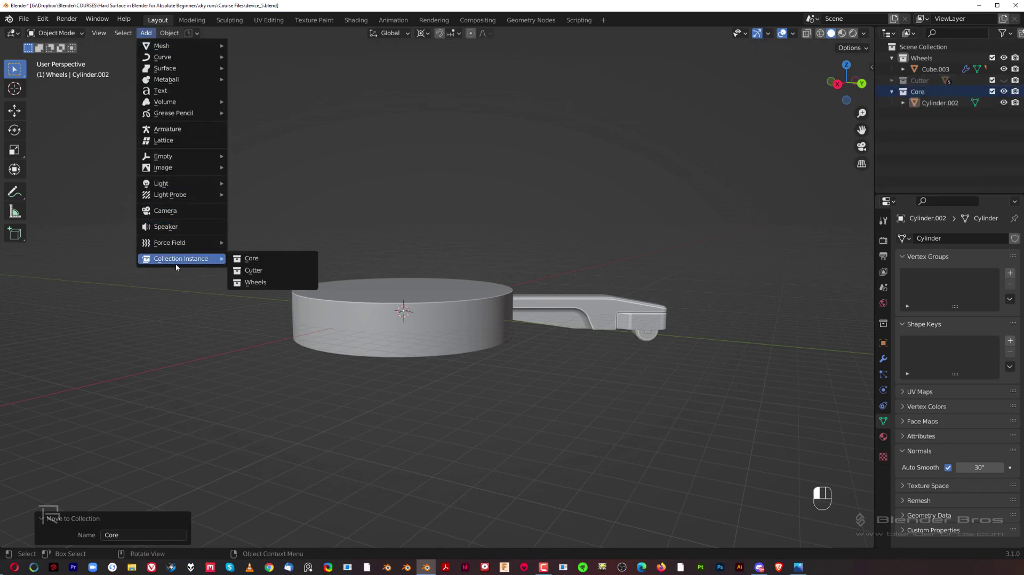
click(261, 284)
middle_drag(574, 246, 625, 263)
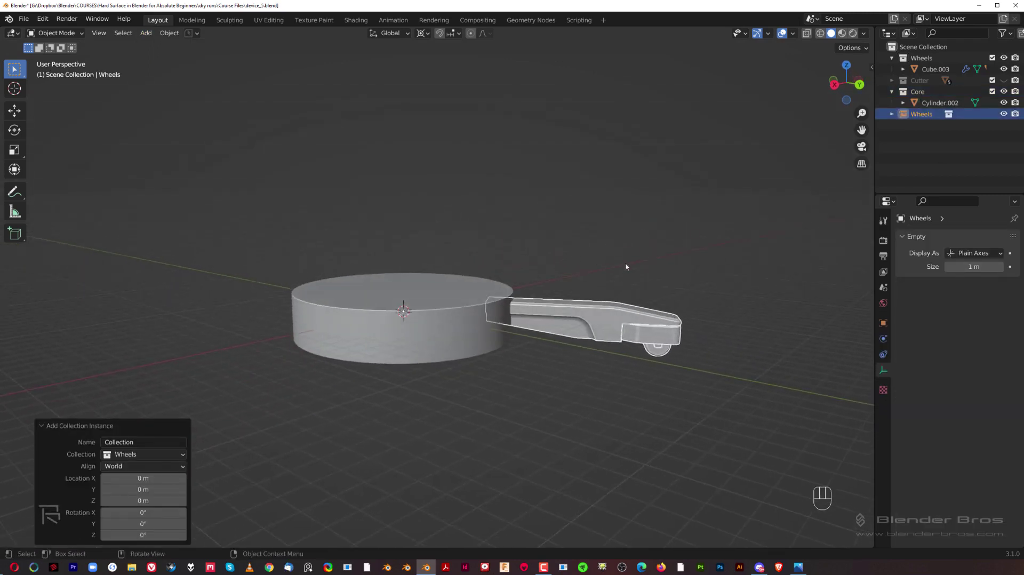
key(g)
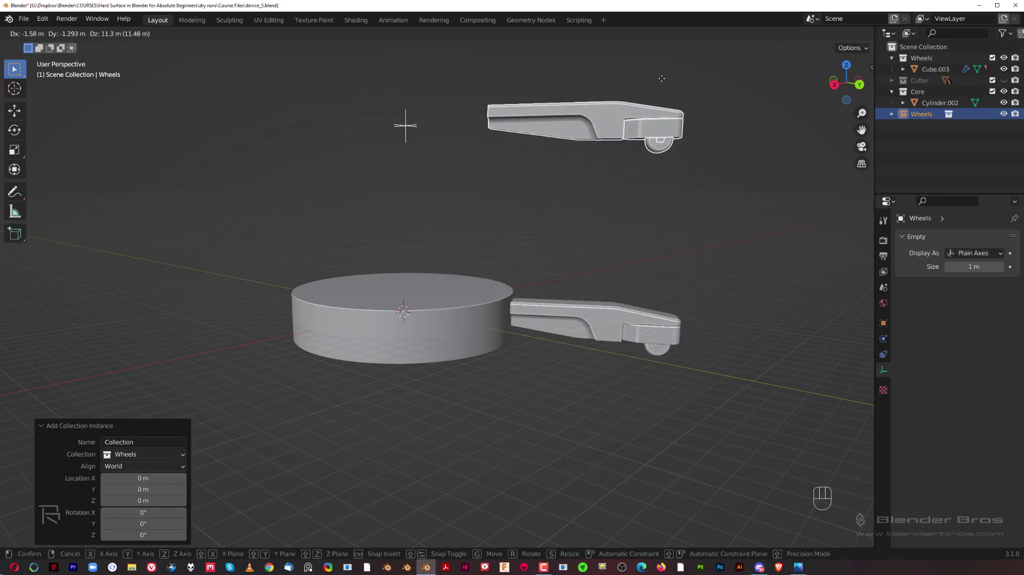
key(slash)
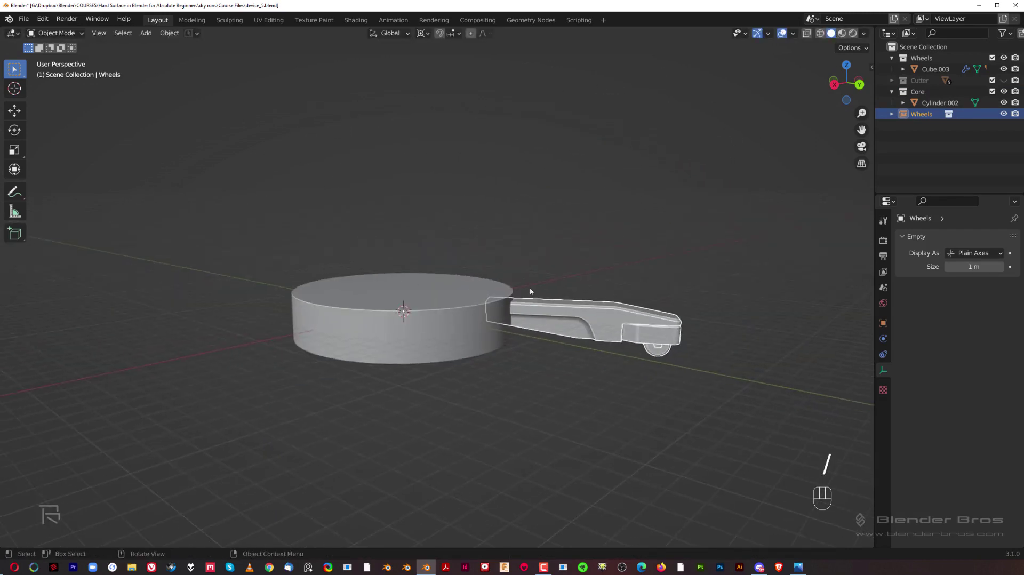
key(Tab)
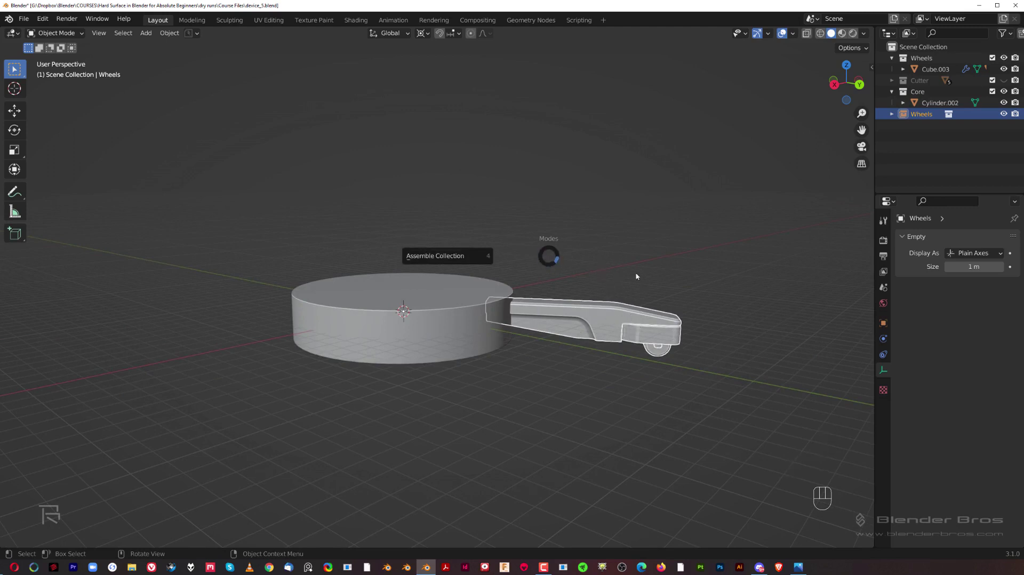
key(Escape)
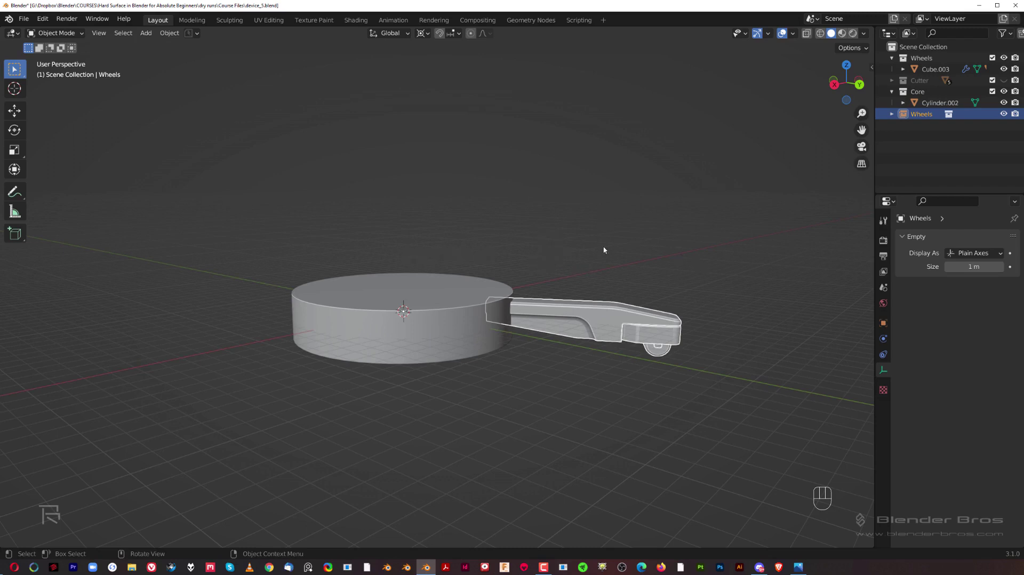
key(g)
key(Escape)
Rotate the Wheels instance by 60° about the 3D cursor in the top orthographic view, snapping the angle.
key(grave)
key(KP_5)
scroll(498, 254, down, 3)
shift+middle_drag(507, 209, 548, 244)
scroll(523, 198, up, 2)
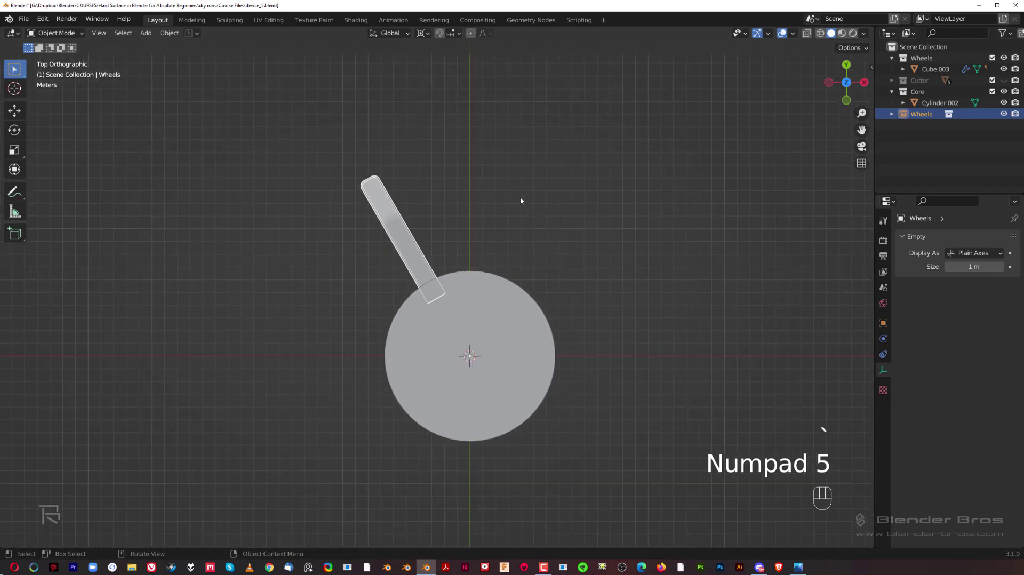
key(r)
key(ctrl)
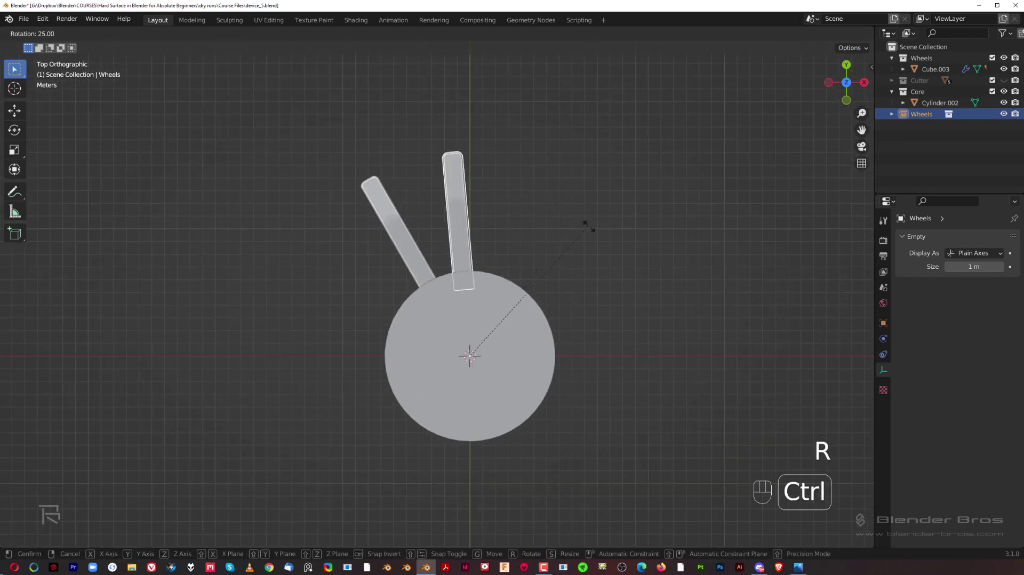
click(655, 304)
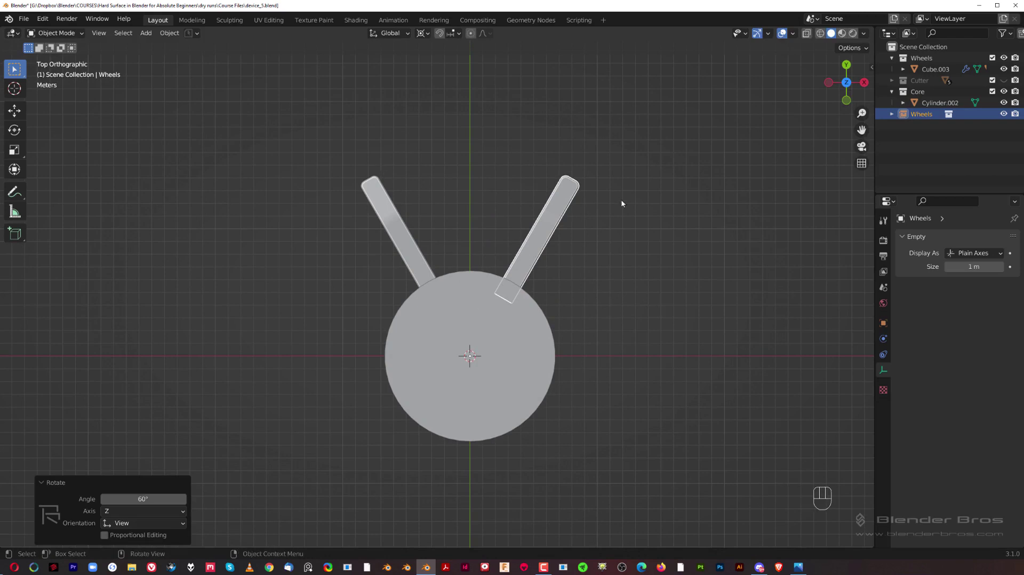
Duplicate the Wheels instance in place and rotate the copy by 120° about the 3D cursor, snapping the angle.
scroll(622, 203, down, 3)
shift+middle_drag(558, 315, 568, 239)
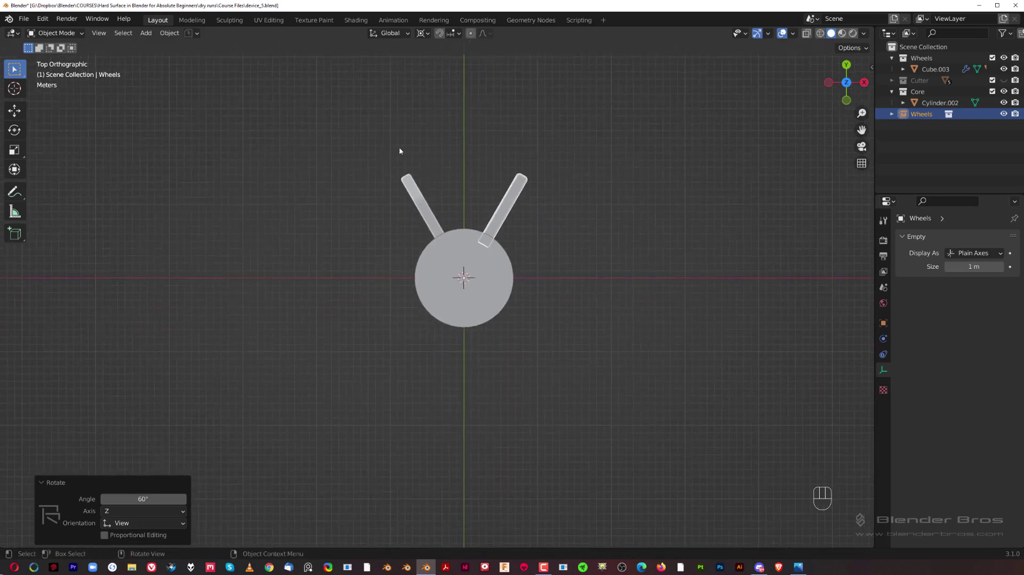
click(146, 33)
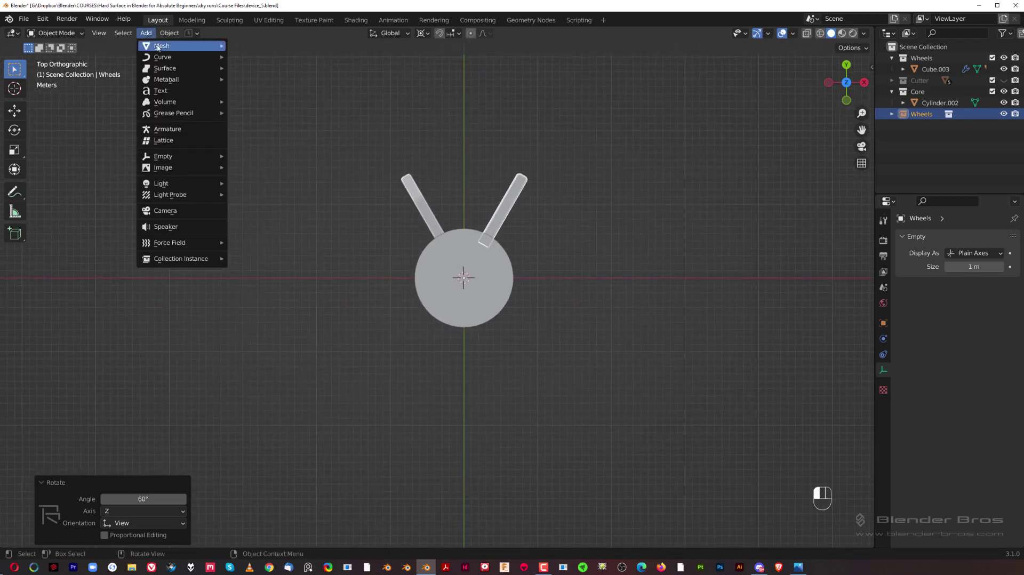
key(shift+d)
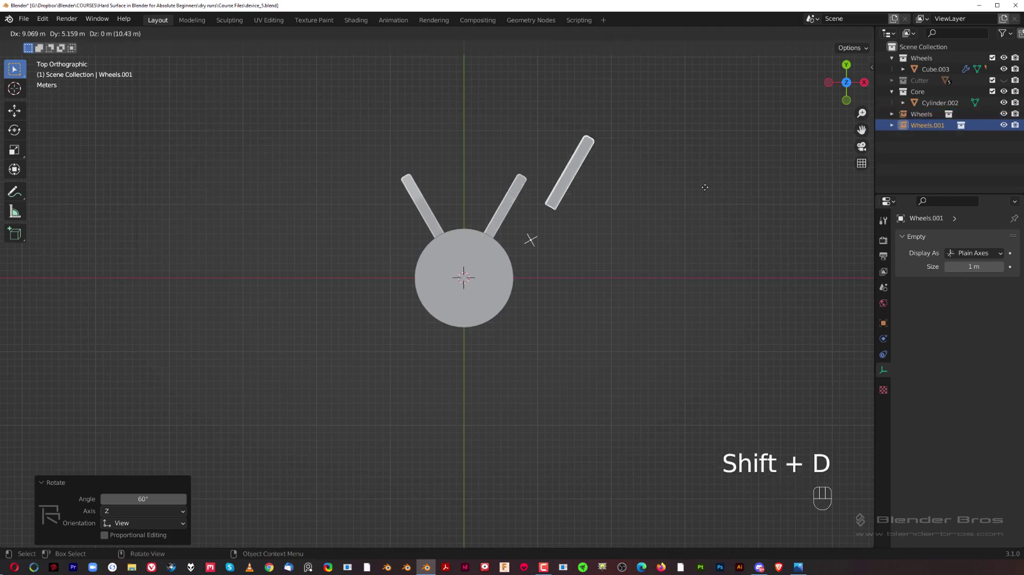
right_click(666, 145)
key(r)
key(ctrl)
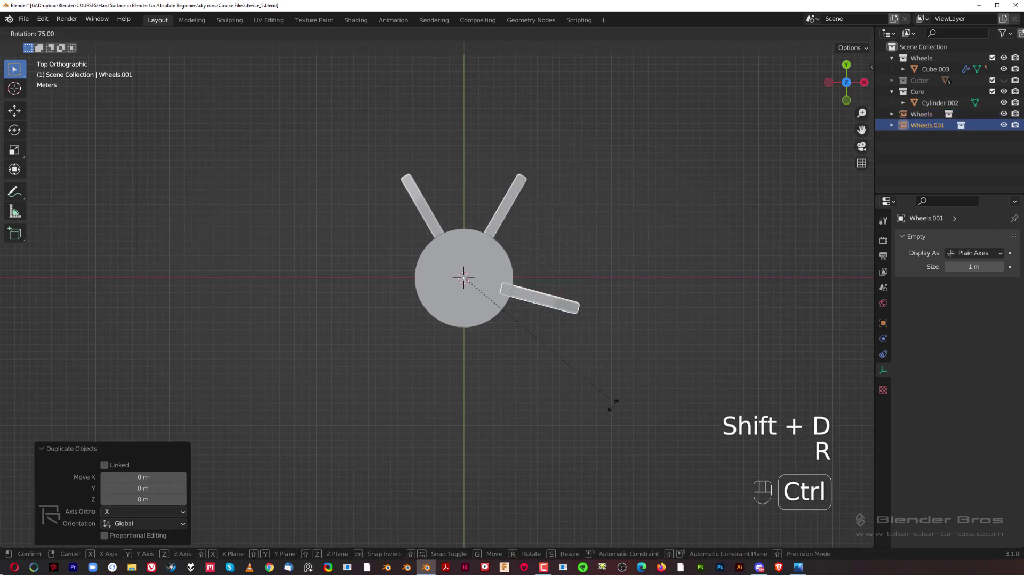
click(473, 423)
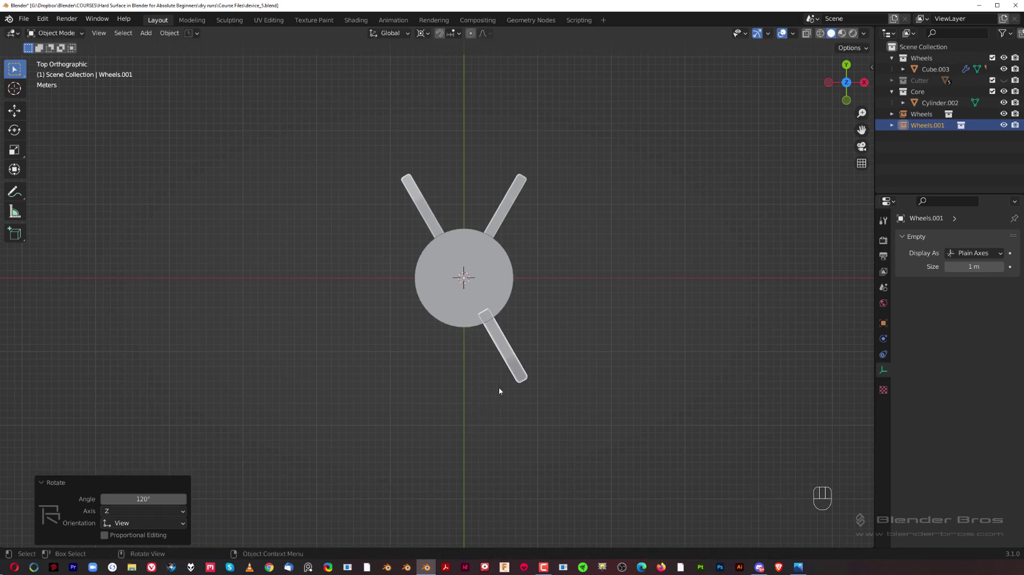
Duplicate the second arm instance in place and rotate the copy by 55° about the 3D cursor, snapping the angle.
key(shift+d)
right_click(614, 261)
key(r)
key(ctrl)
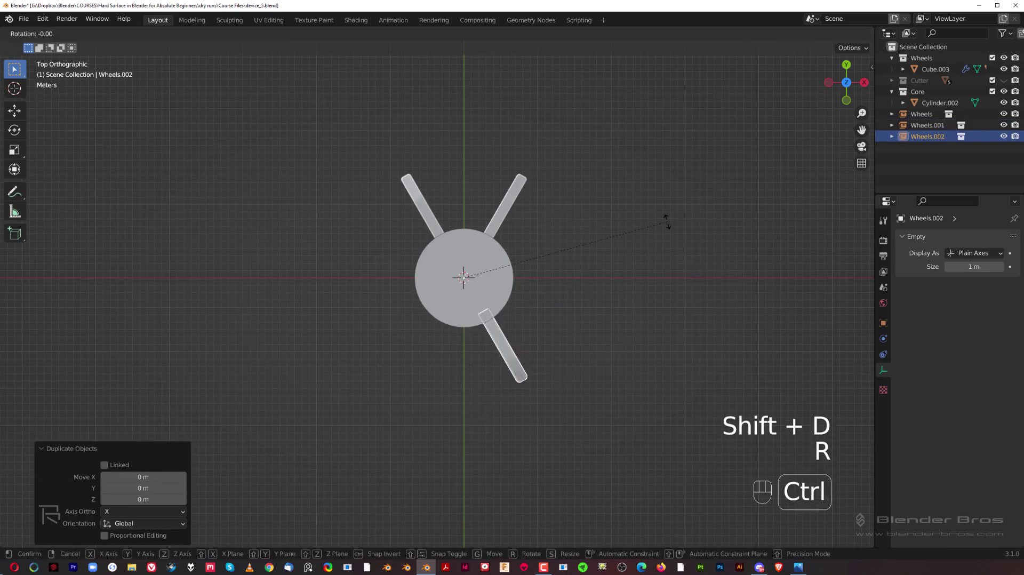
click(550, 350)
Try to move the wheel housing at the end of the original arm to test the linked instances.
middle_drag(570, 316, 396, 218)
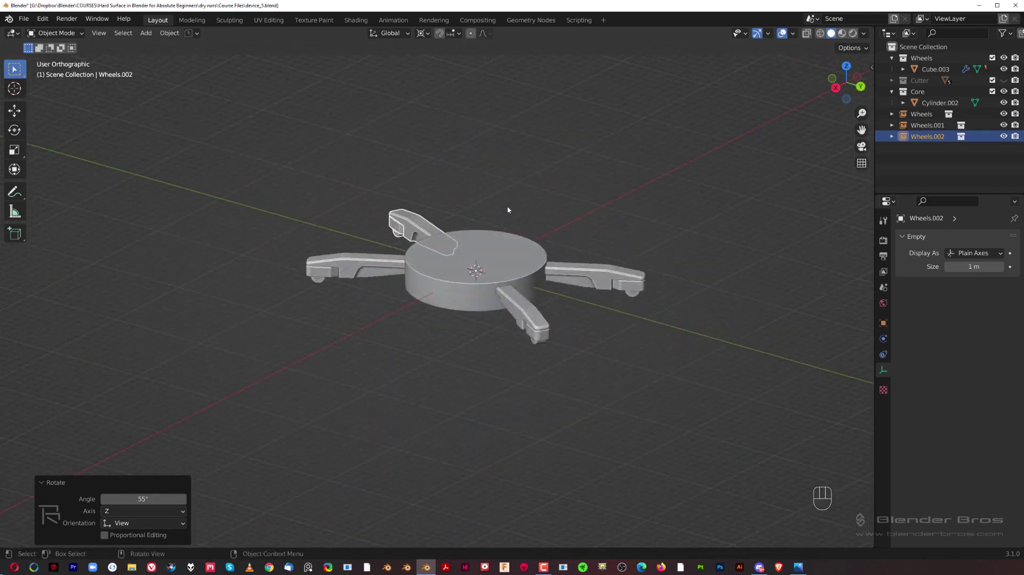
scroll(606, 248, up, 1)
shift+middle_drag(547, 208, 422, 212)
scroll(459, 208, up, 2)
click(542, 200)
middle_drag(528, 228, 541, 223)
scroll(550, 235, up, 1)
click(629, 286)
middle_drag(561, 329, 577, 327)
key(g)
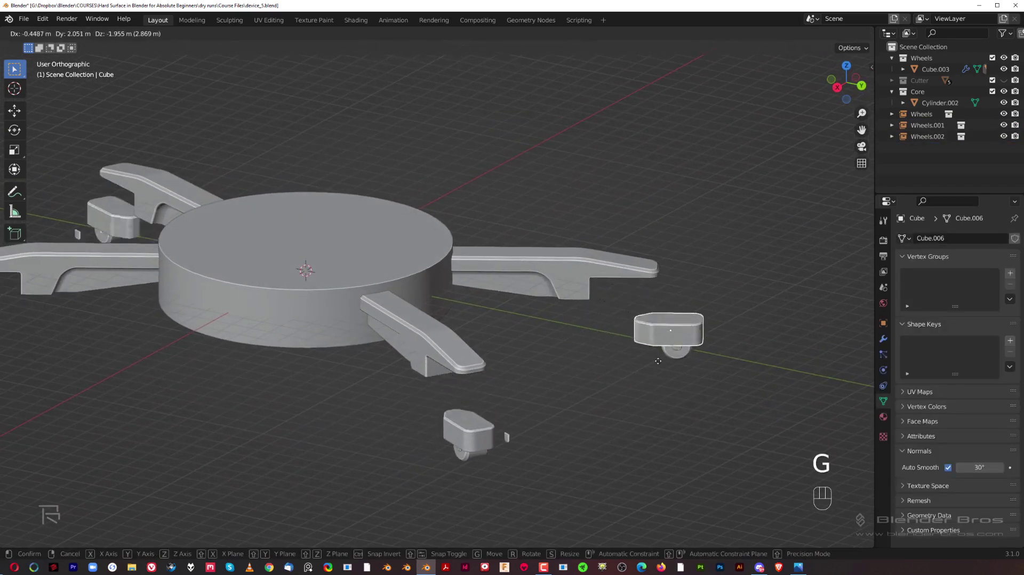
right_click(640, 365)
scroll(143, 257, down, 2)
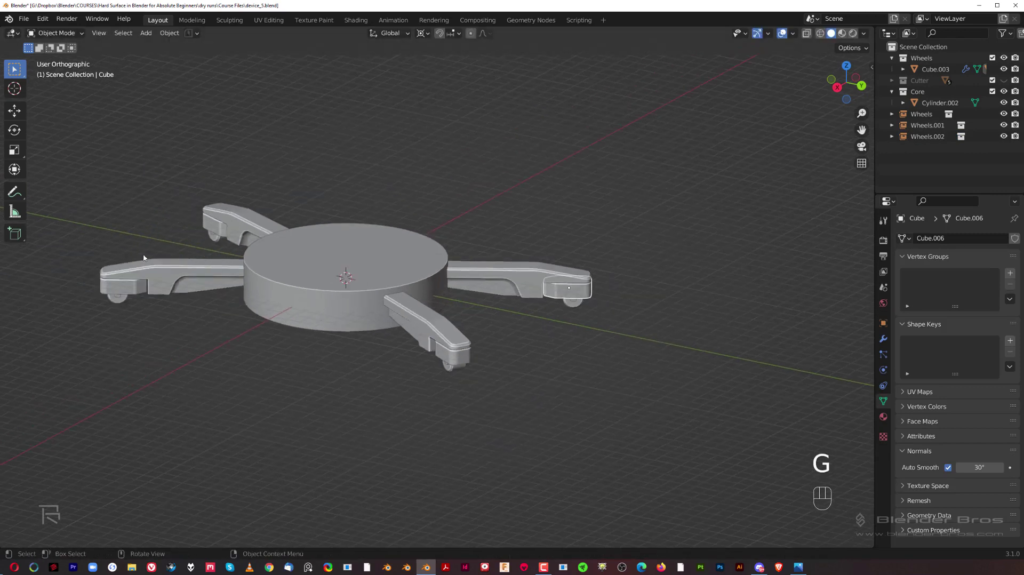
Try extruding the side face of the original arm in Edit Mode, undo the extrusion and return to Object Mode.
scroll(408, 301, up, 4)
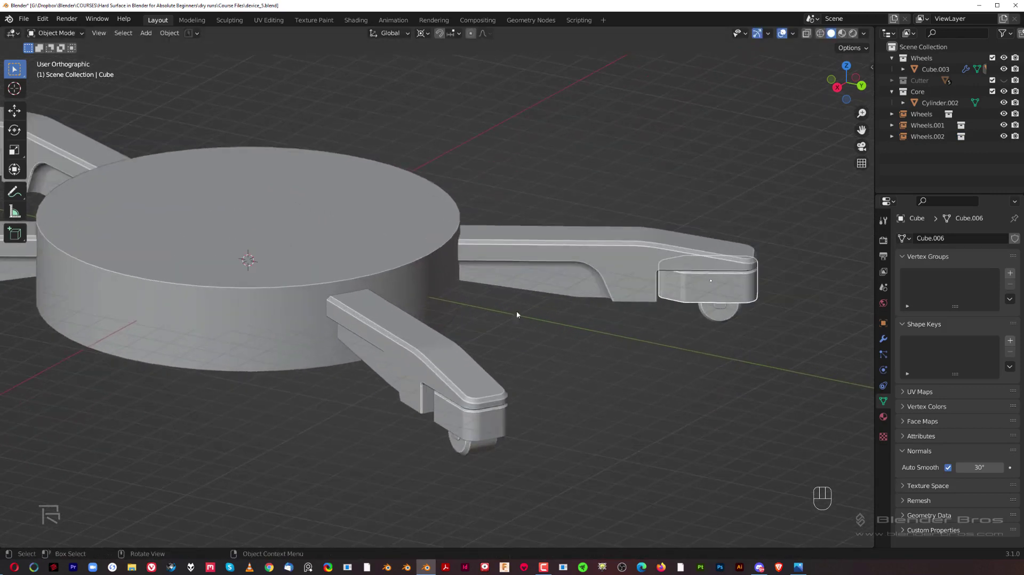
scroll(533, 267, up, 2)
click(533, 267)
scroll(553, 275, down, 2)
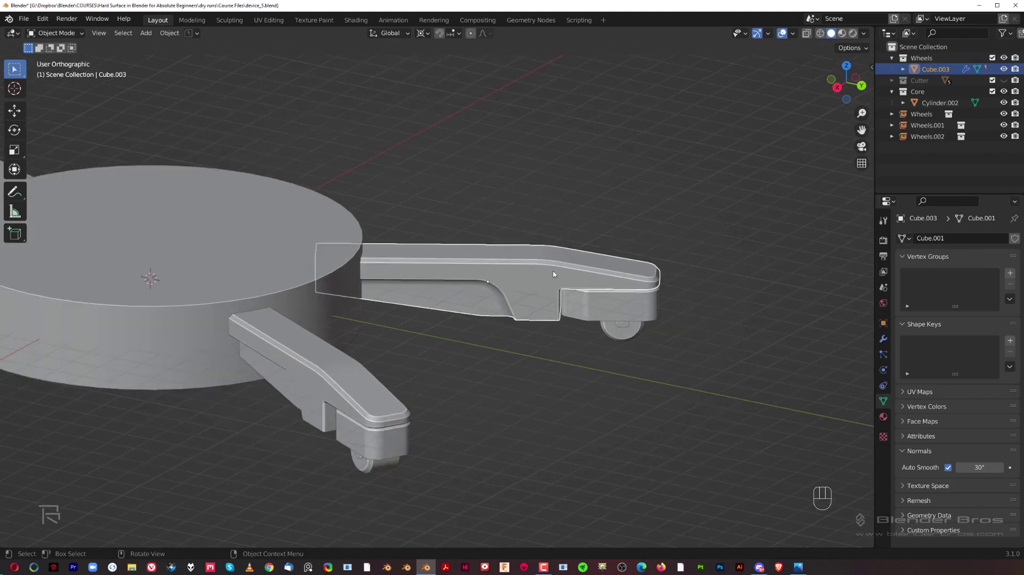
key(Tab)
key(Tab)
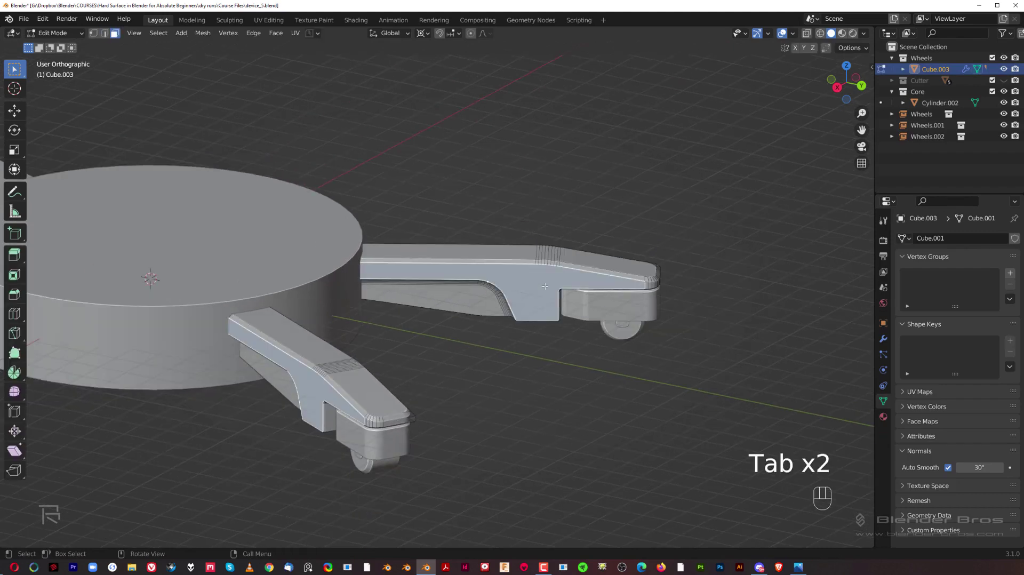
key(e)
right_click(562, 374)
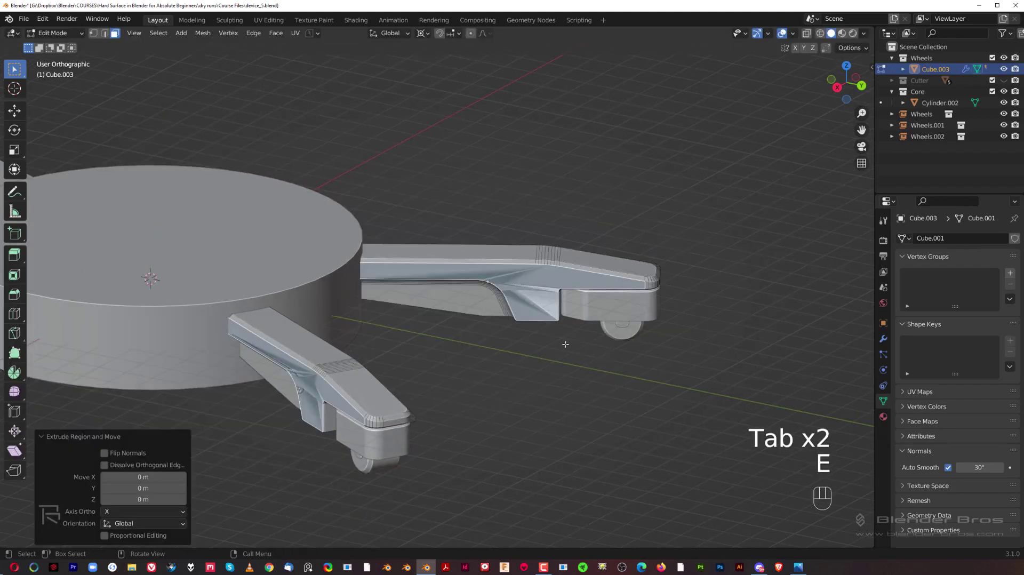
key(ctrl+z)
key(Tab)
Try to move the original arm body away from the central cylinder to test the instances.
scroll(480, 201, down, 4)
middle_drag(480, 201, 395, 256)
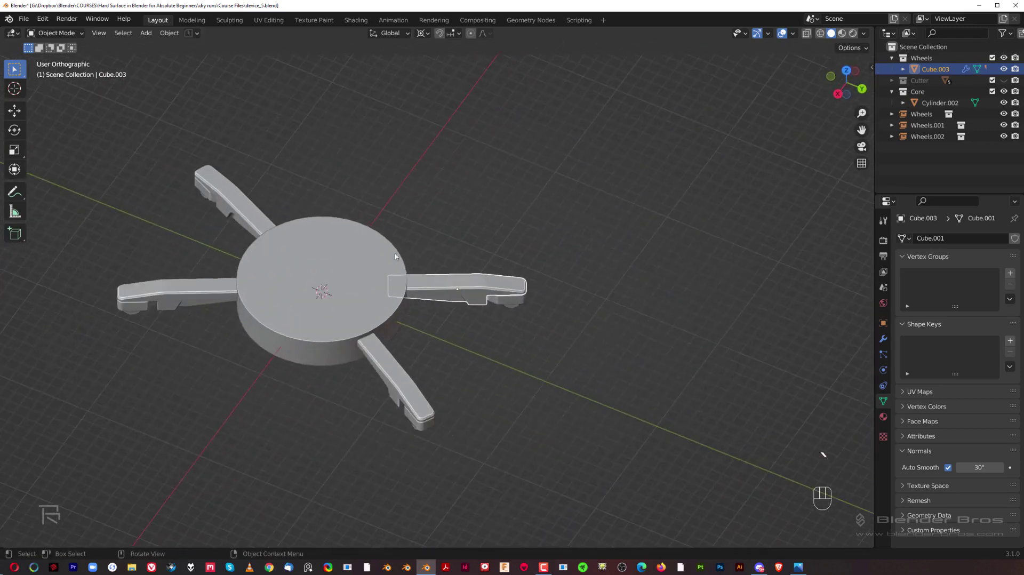
key(g)
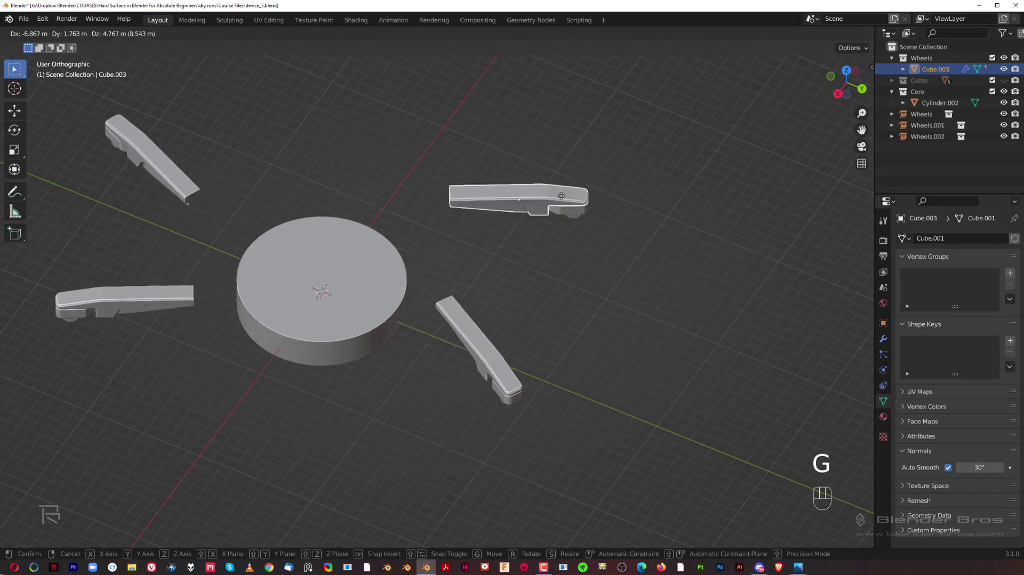
right_click(299, 401)
Bevel the rim of the central cylinder's bottom face by about 0.641 m with one segment and save the file.
middle_drag(419, 257, 495, 198)
key(grave)
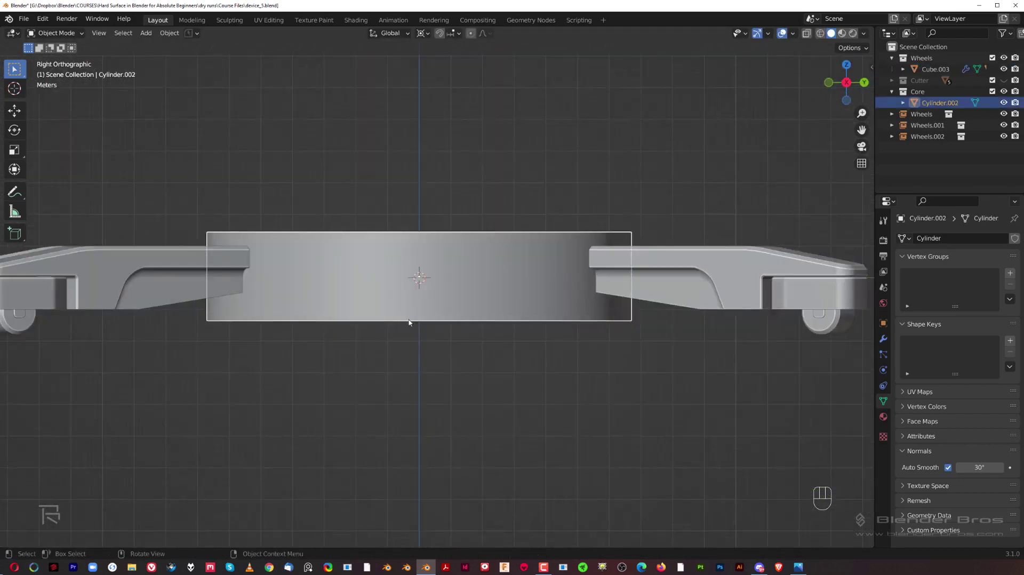
middle_drag(409, 322, 480, 315)
key(Tab)
click(530, 324)
click(413, 305)
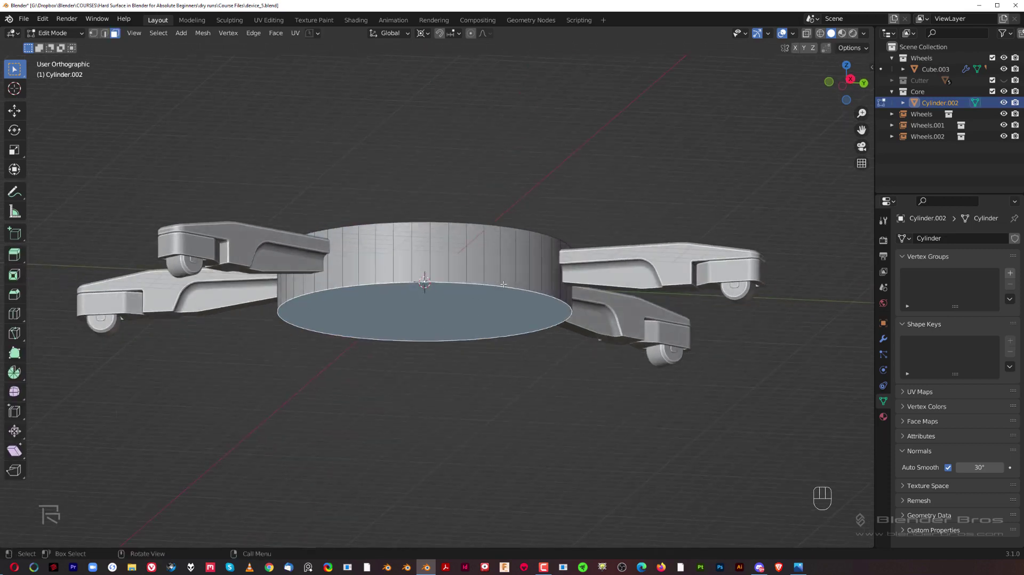
key(ctrl+b)
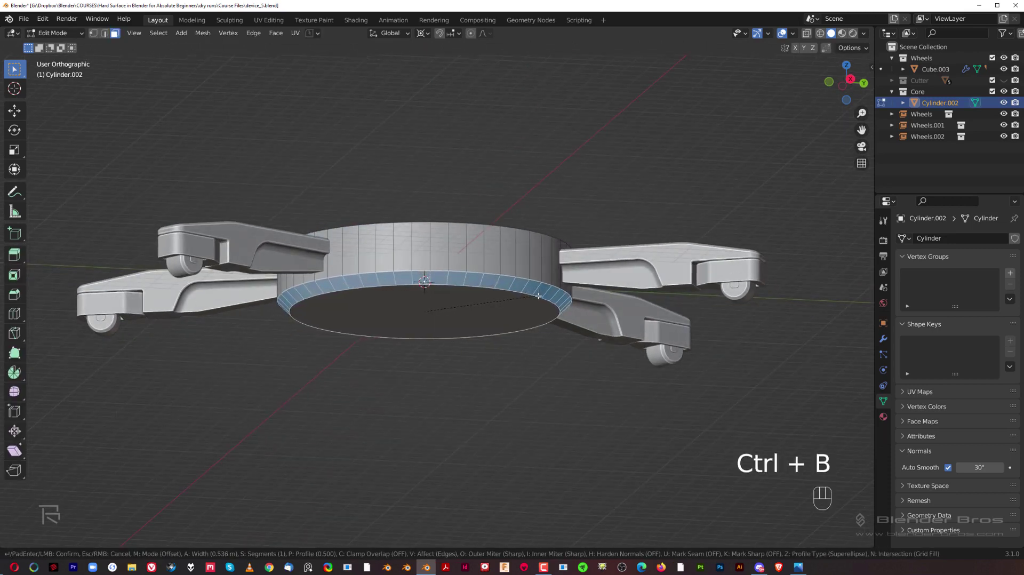
click(543, 296)
scroll(485, 322, up, 6)
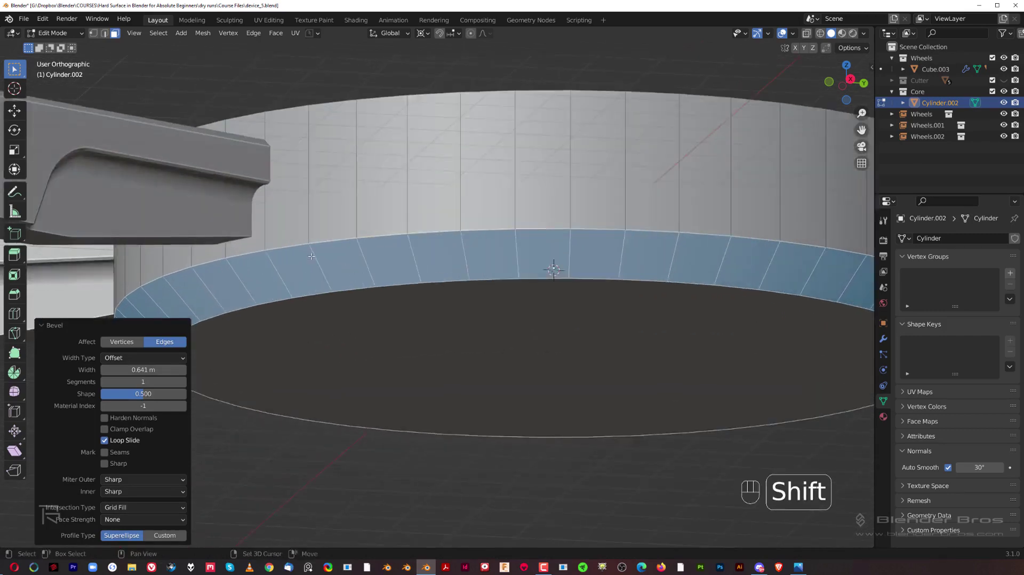
key(ctrl+s)
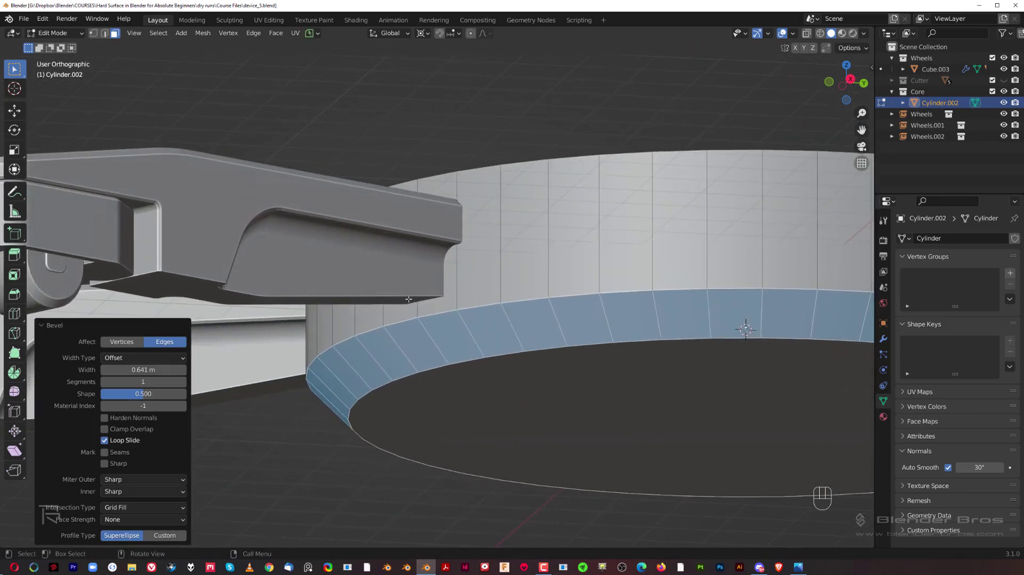
middle_drag(417, 313, 442, 310)
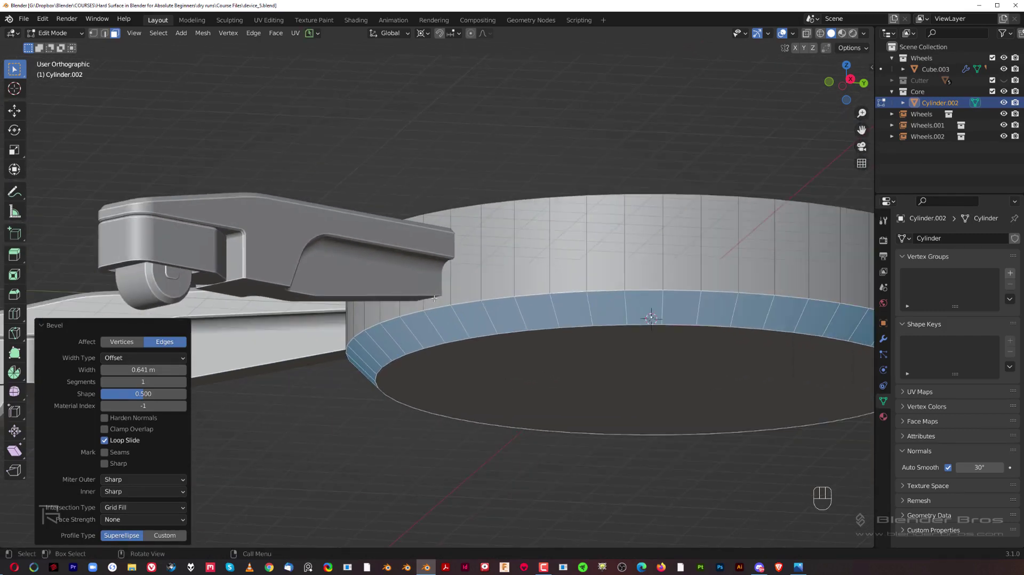
key(Tab)
scroll(426, 302, down, 5)
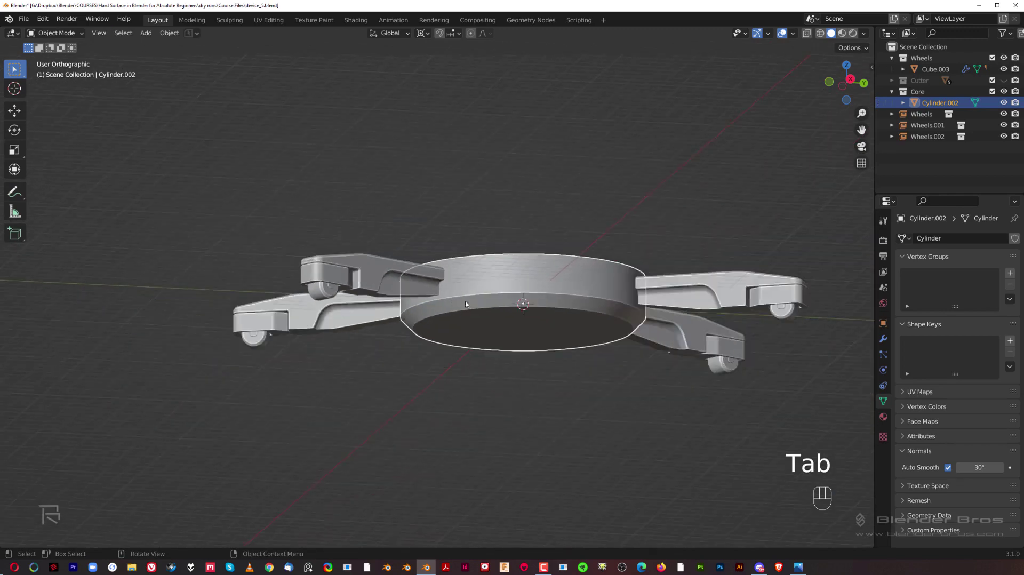
Try a bevel of about 0.182 m on the rim of the cylinder's top face and undo it.
middle_drag(466, 304, 513, 284)
shift+middle_drag(575, 325, 611, 273)
scroll(486, 309, up, 3)
key(Tab)
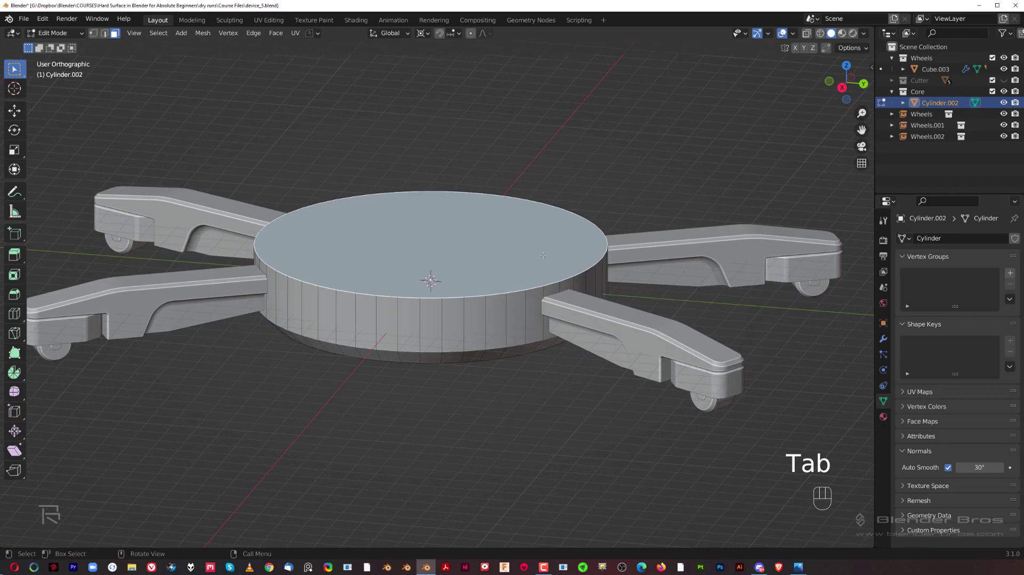
key(ctrl+b)
shift+click(619, 266)
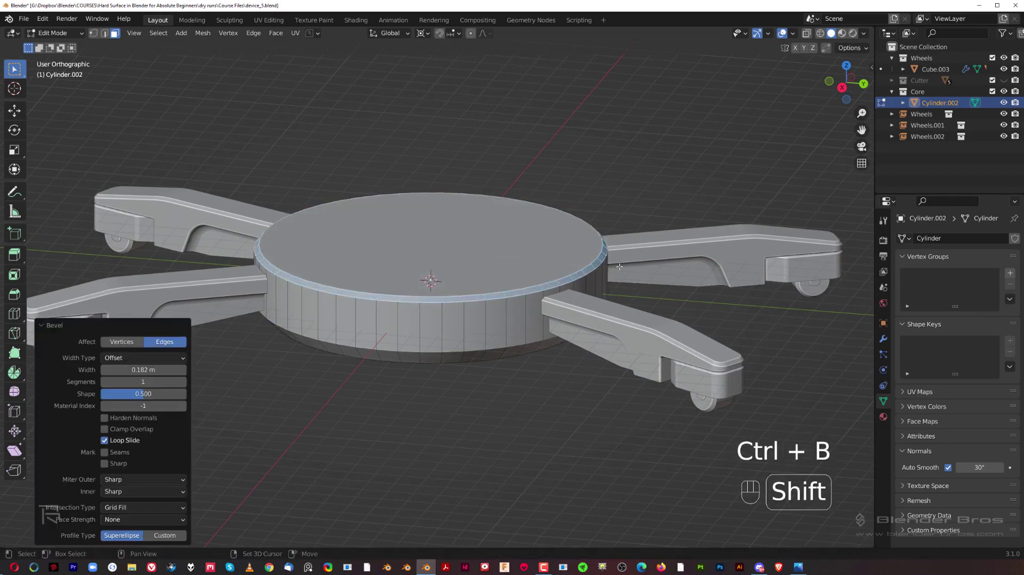
middle_drag(620, 267, 557, 331)
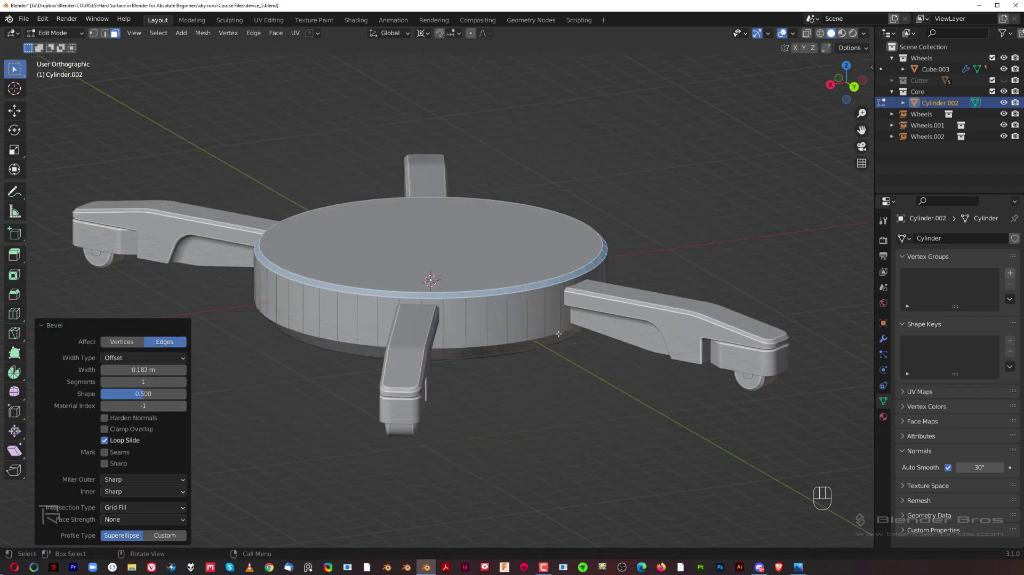
key(ctrl+z)
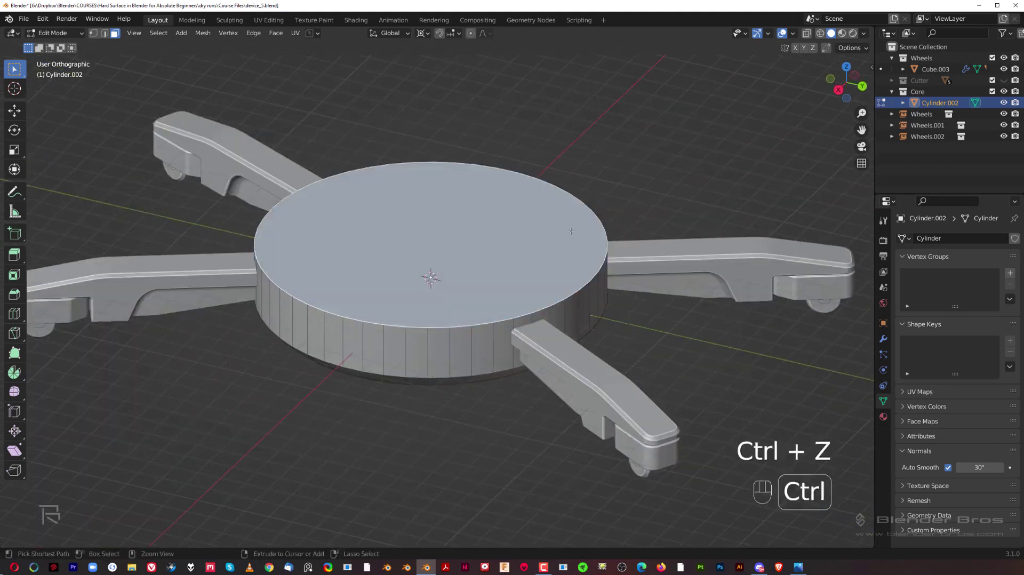
Bevel the rim of the cylinder's top face by about 0.237 m and raise the top cap with its bevel slightly along Z.
key(ctrl+b)
click(620, 219)
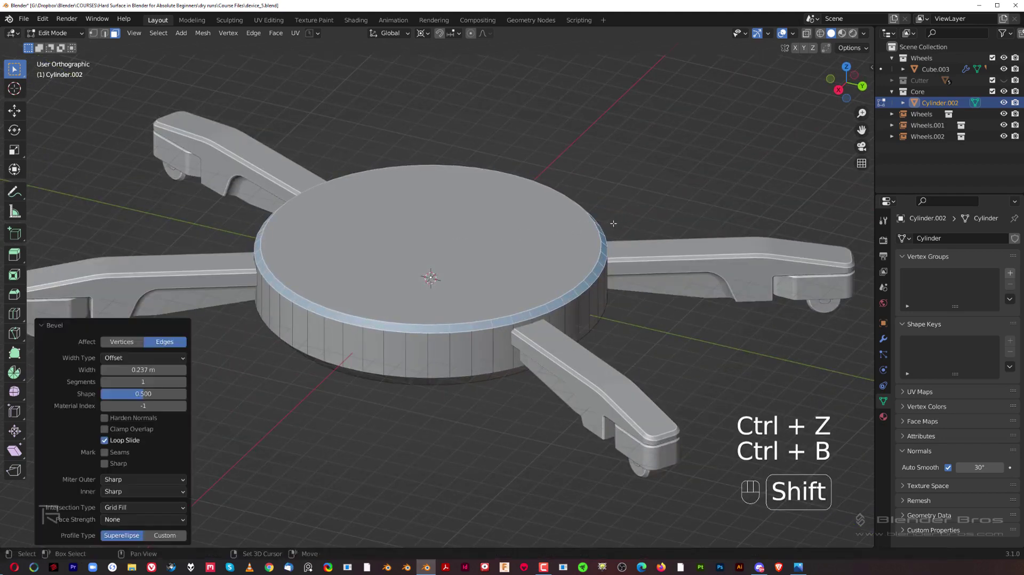
middle_drag(619, 219, 569, 302)
scroll(537, 306, up, 2)
shift+click(488, 275)
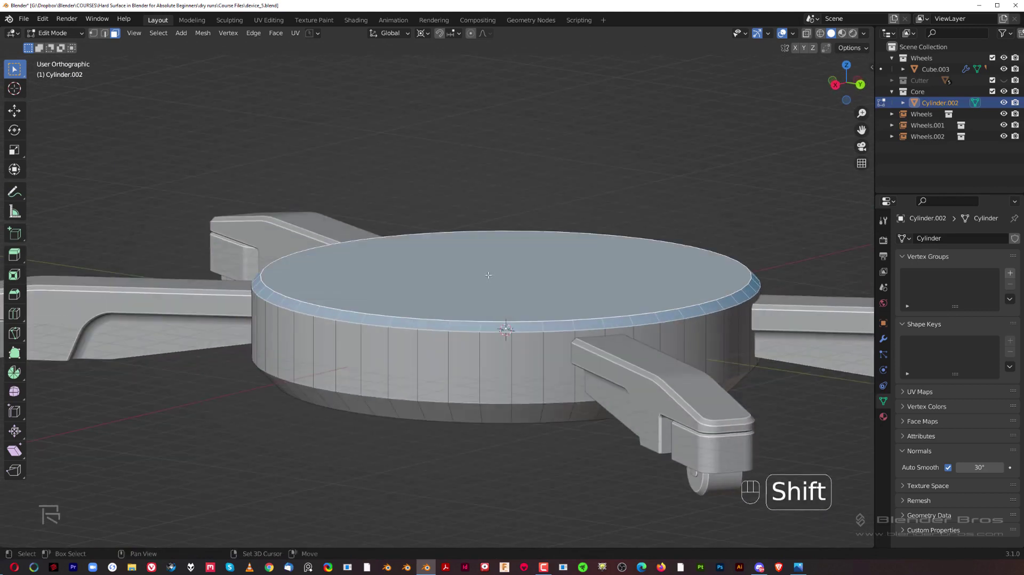
key(g)
key(z)
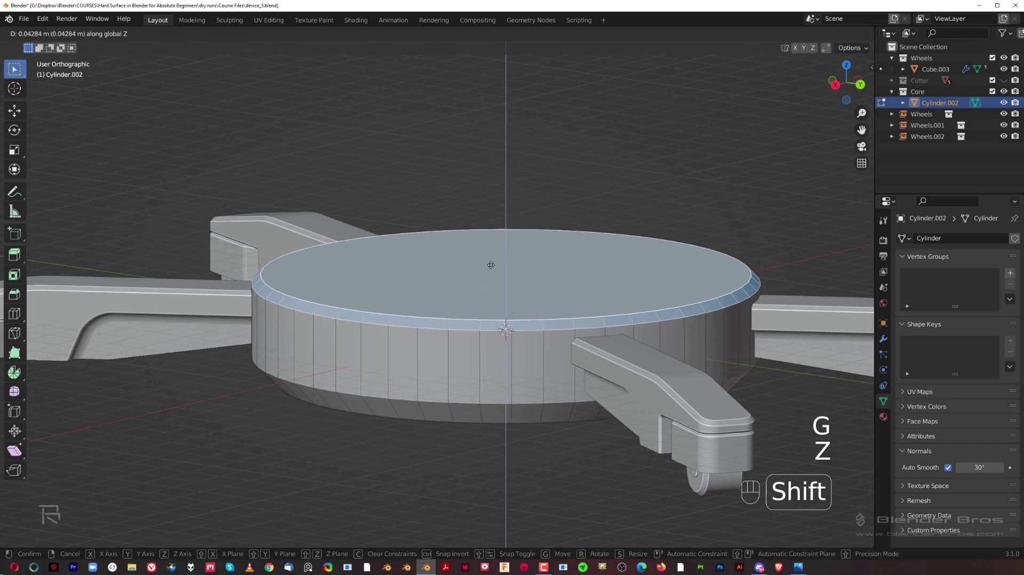
click(489, 269)
Examine the bevelled cylinder and its junctions with the arms in both Object Mode and Edit Mode.
middle_drag(488, 270, 594, 289)
middle_drag(594, 289, 606, 290)
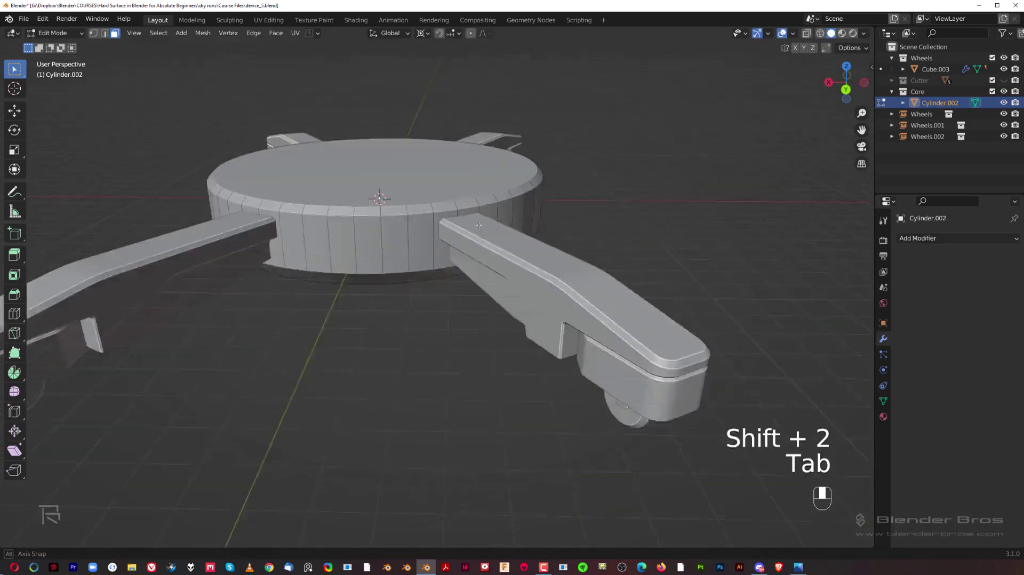
key(Tab)
middle_drag(513, 200, 437, 298)
scroll(463, 196, up, 2)
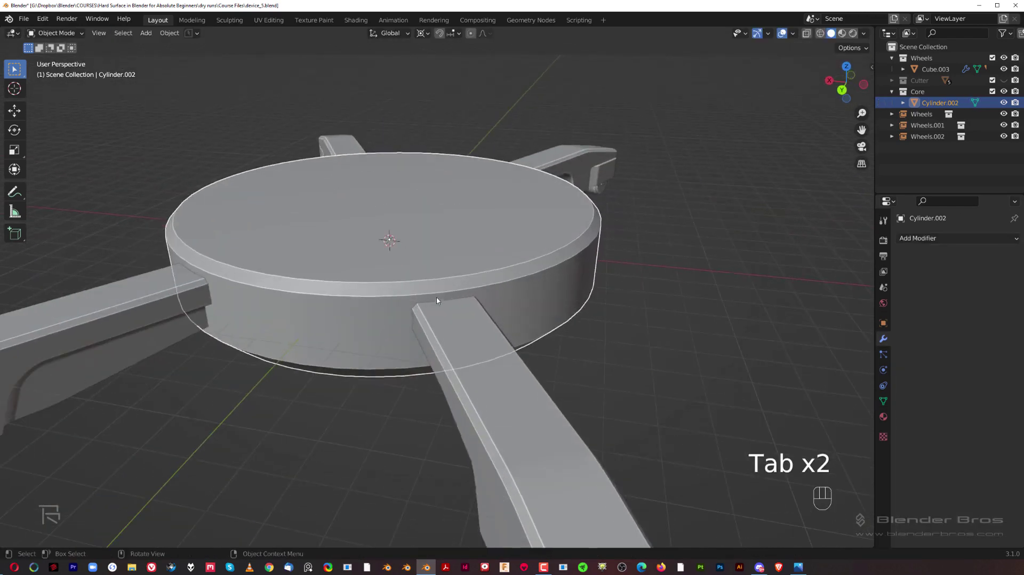
click(447, 299)
key(Tab)
key(Tab)
click(446, 248)
key(Tab)
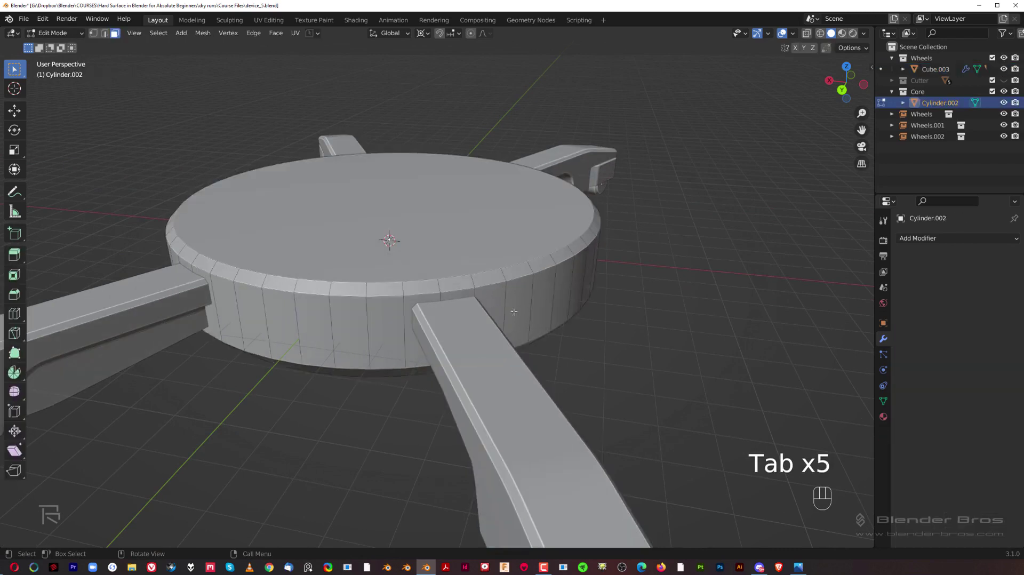
middle_drag(427, 264, 479, 370)
middle_drag(449, 319, 415, 333)
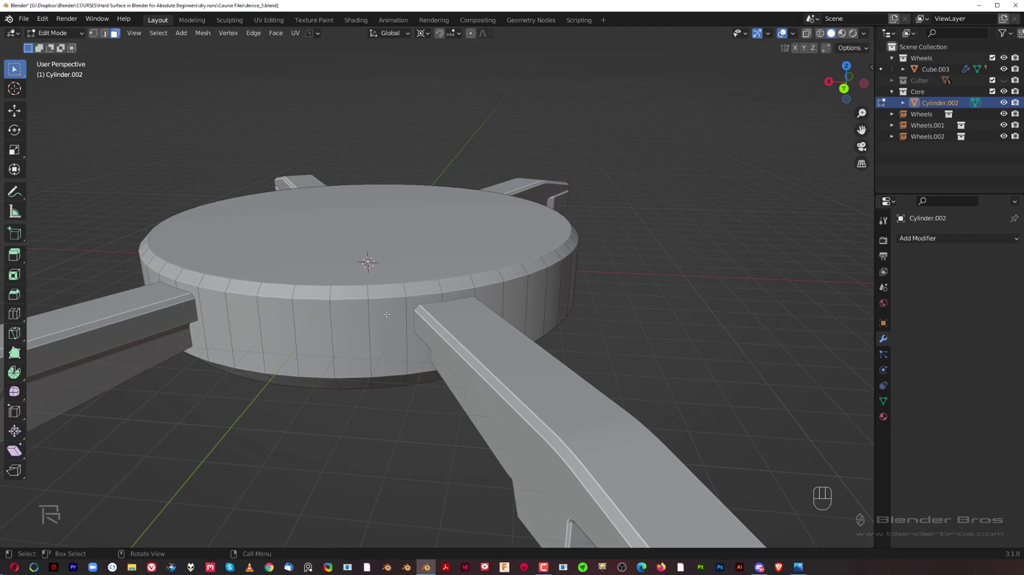
Select the cylinder's top and bottom faces plus a strip of side and bevel faces behind one arm.
click(383, 258)
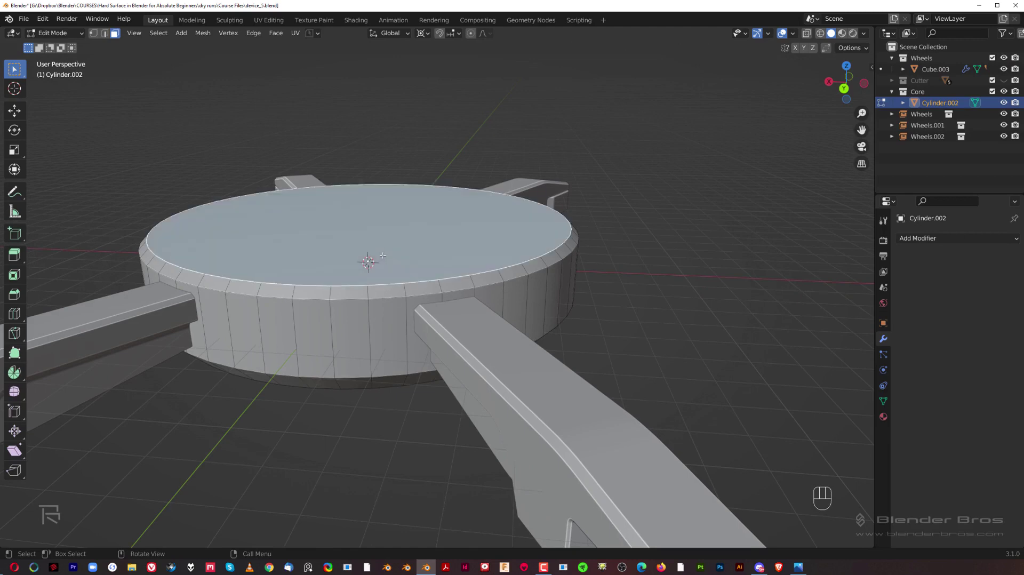
middle_drag(392, 347, 395, 288)
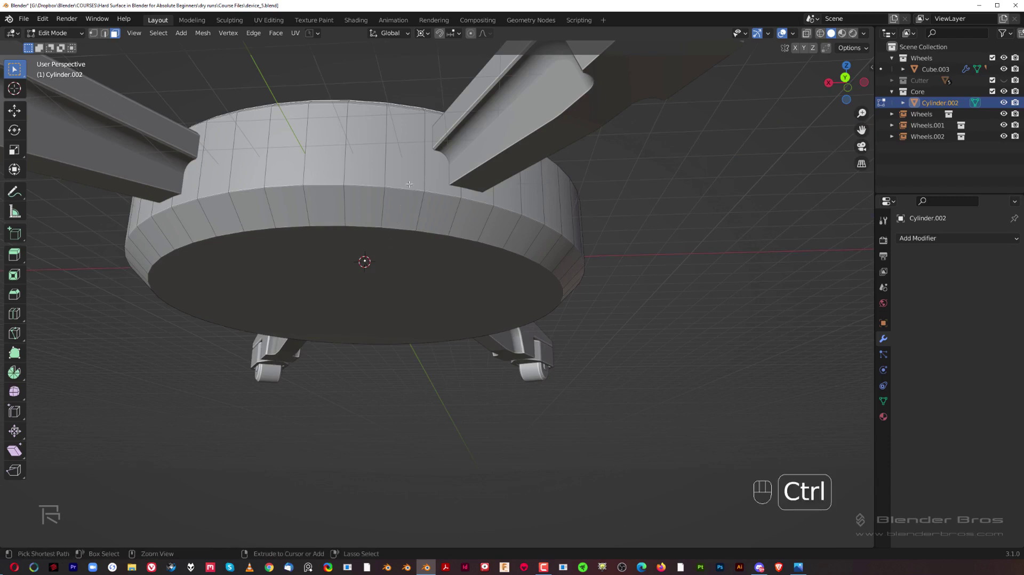
middle_drag(409, 165, 395, 313)
shift+click(393, 315)
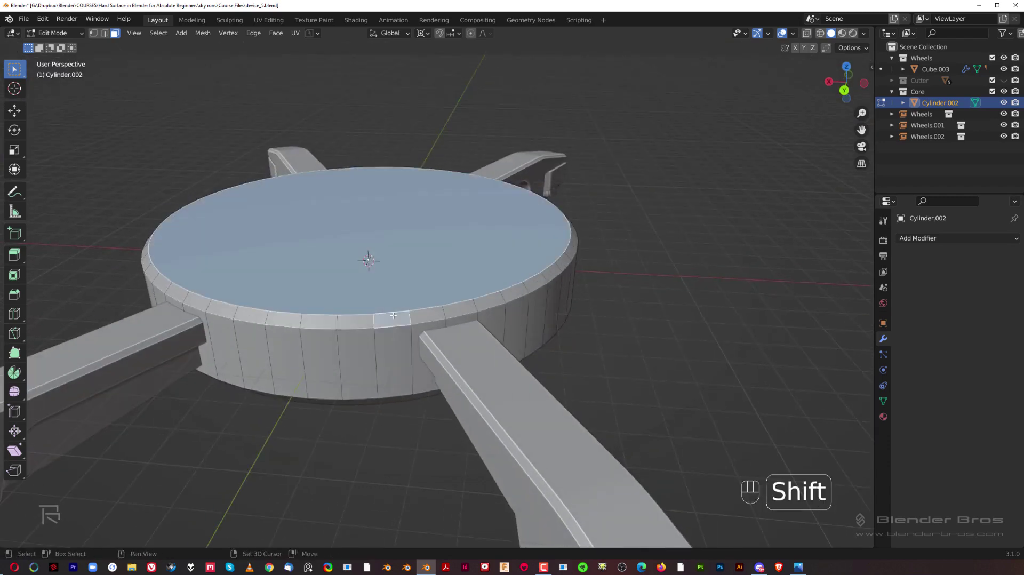
middle_drag(424, 355, 418, 298)
shift+click(392, 246)
shift+click(391, 301)
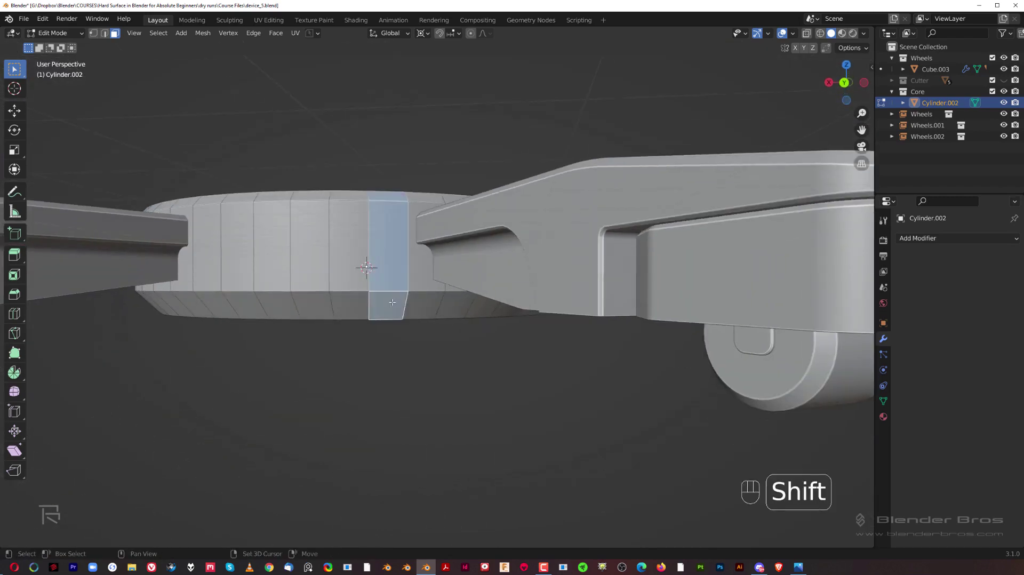
middle_drag(398, 346, 491, 294)
shift+click(362, 274)
ctrl+click(338, 227)
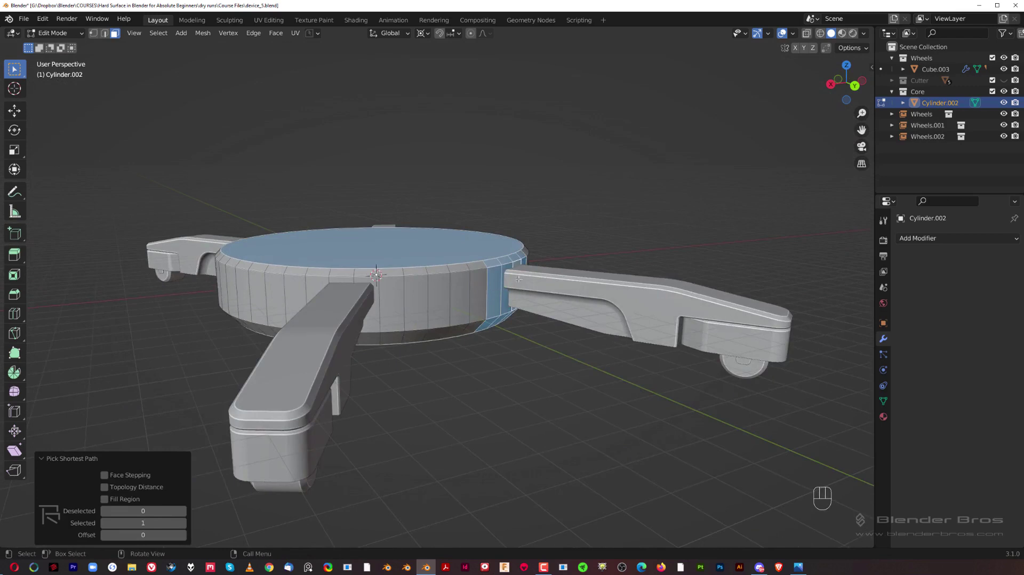
Duplicate the selected faces in place, separate the copy into its own object, and return to Object Mode.
key(shift+d)
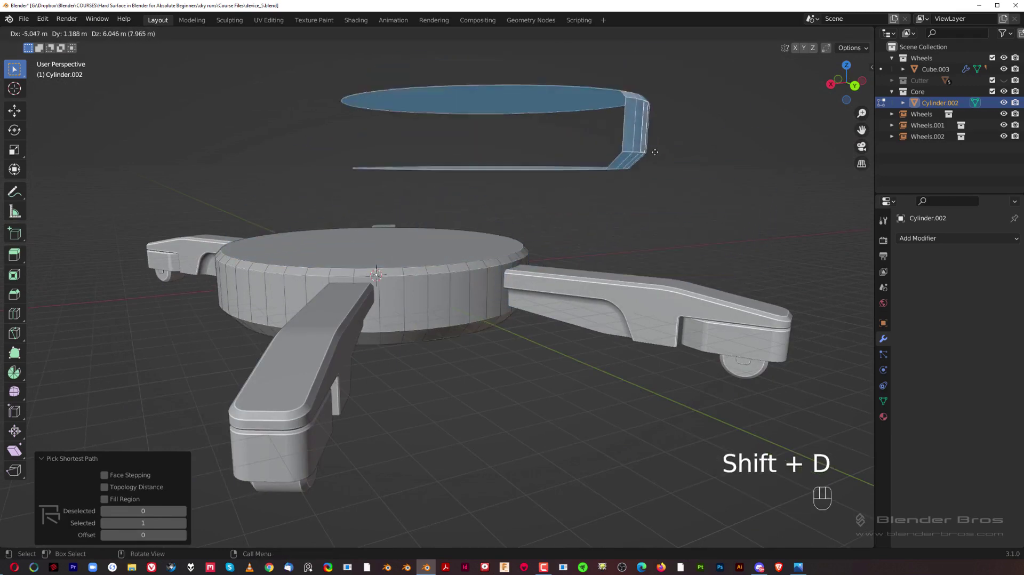
right_click(733, 103)
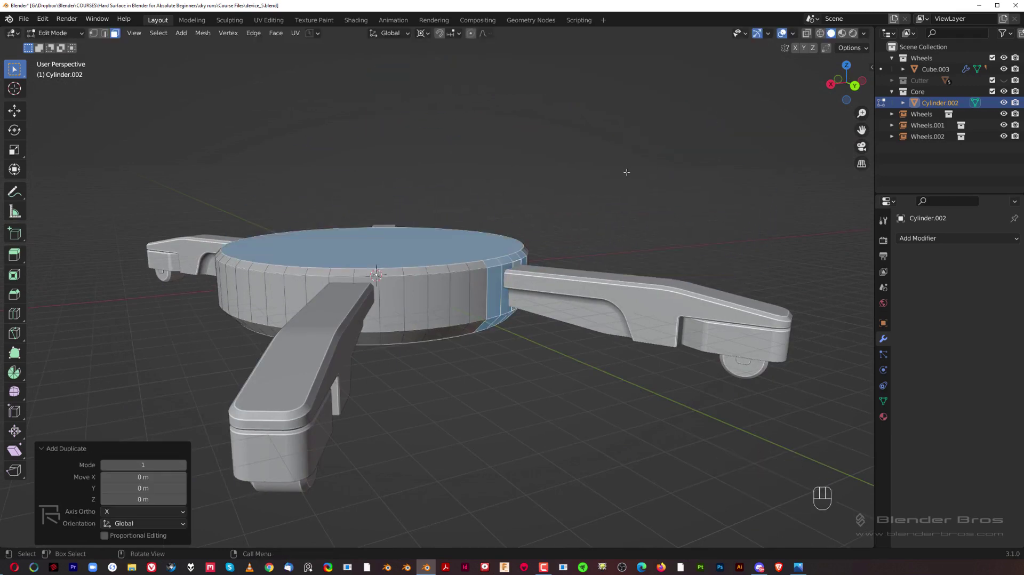
middle_drag(626, 171, 595, 191)
key(p)
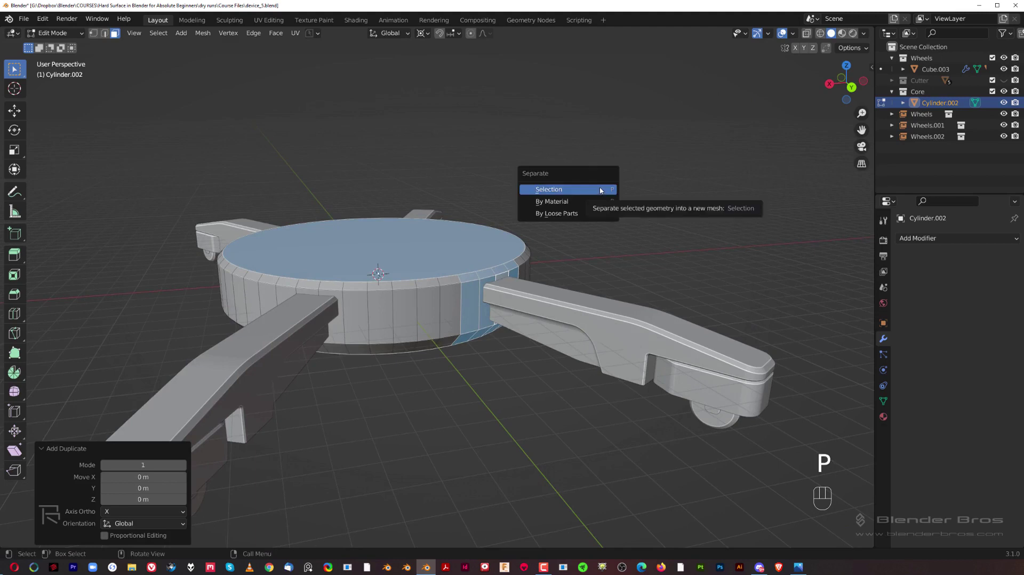
click(600, 190)
scroll(479, 225, up, 2)
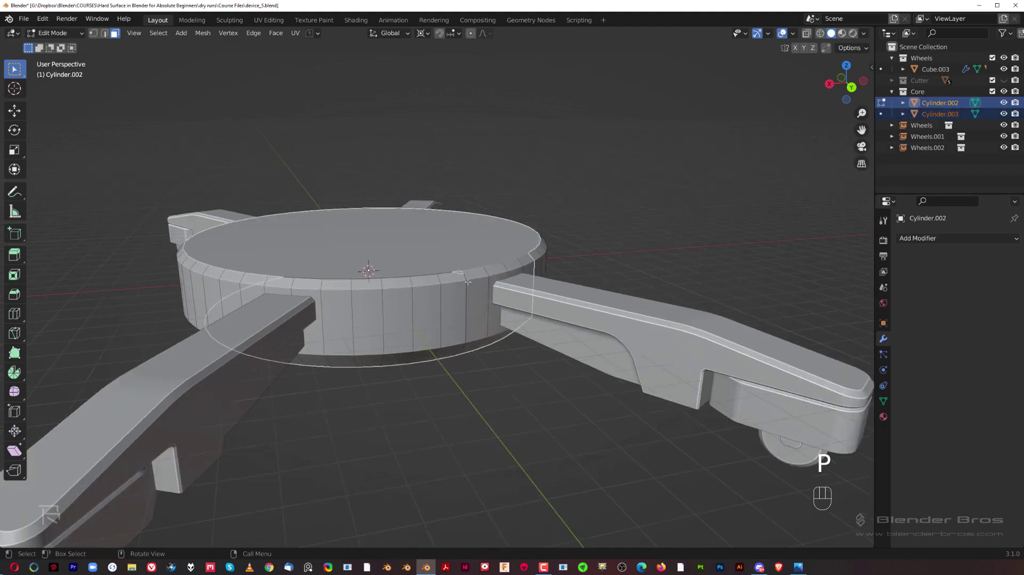
key(Tab)
shift+middle_drag(491, 257, 484, 260)
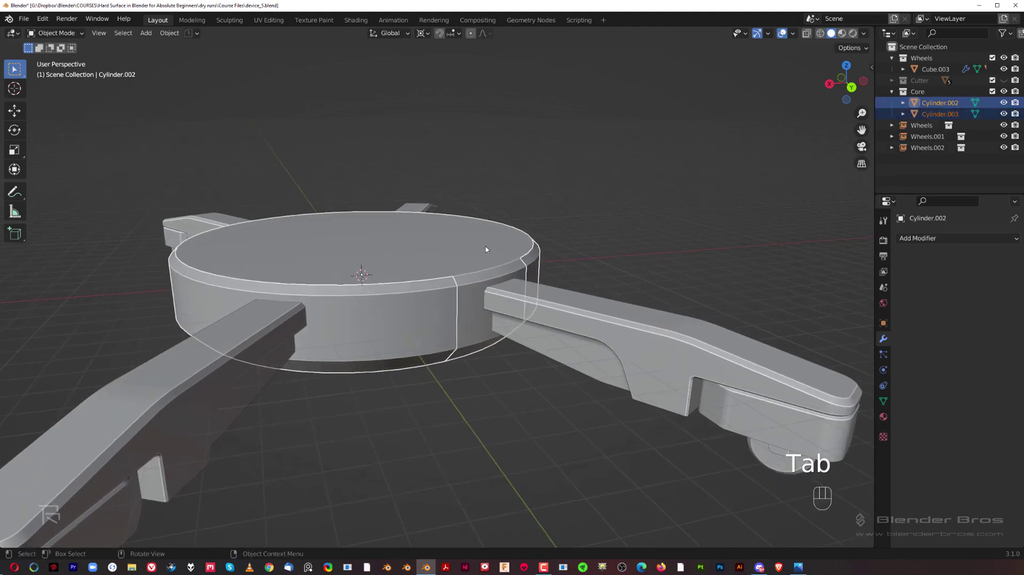
Select only the separated piece, try moving it away from the cylinder, and isolate it in Local View.
key(g)
right_click(523, 221)
click(523, 220)
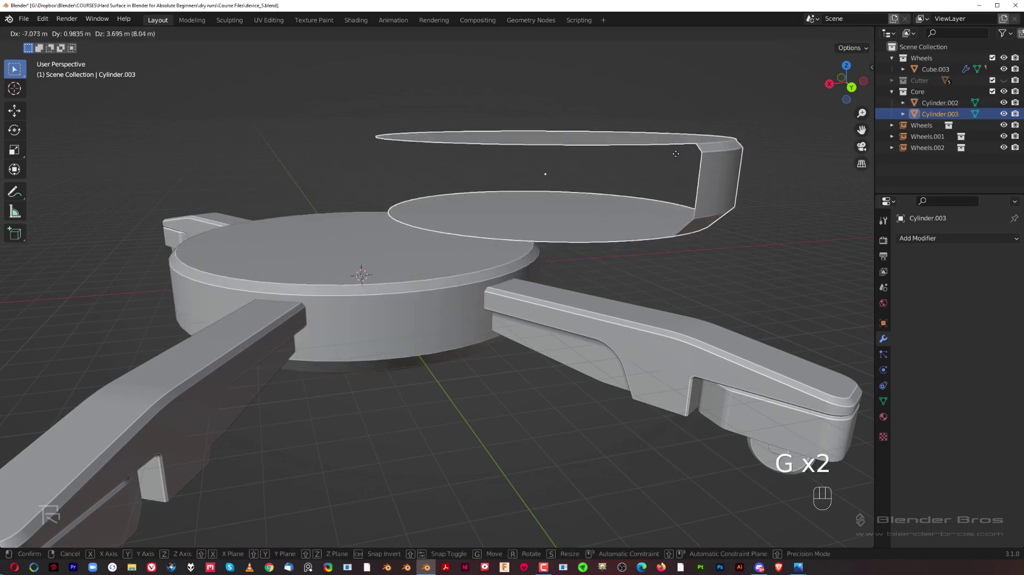
key(g)
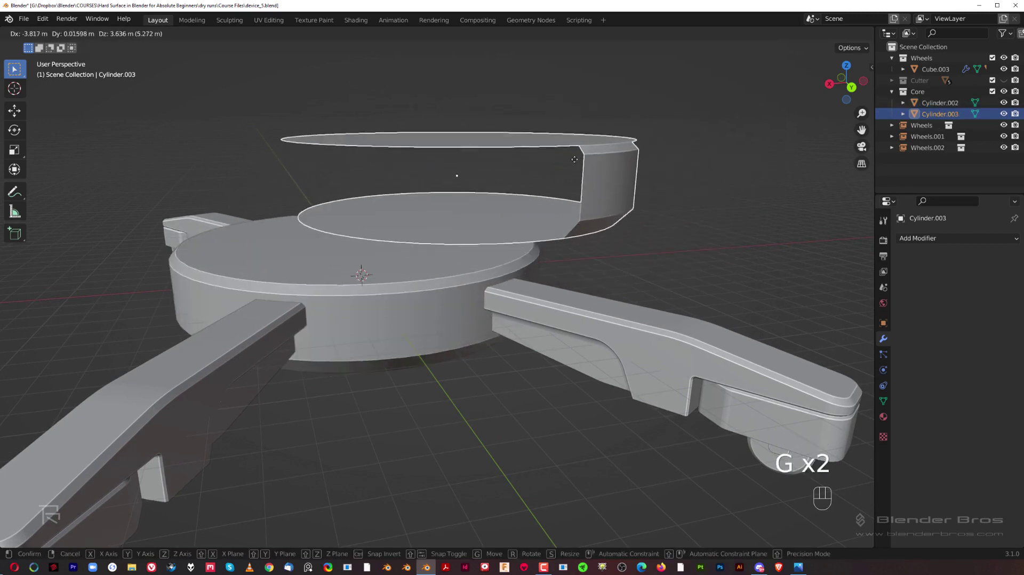
right_click(579, 165)
key(slash)
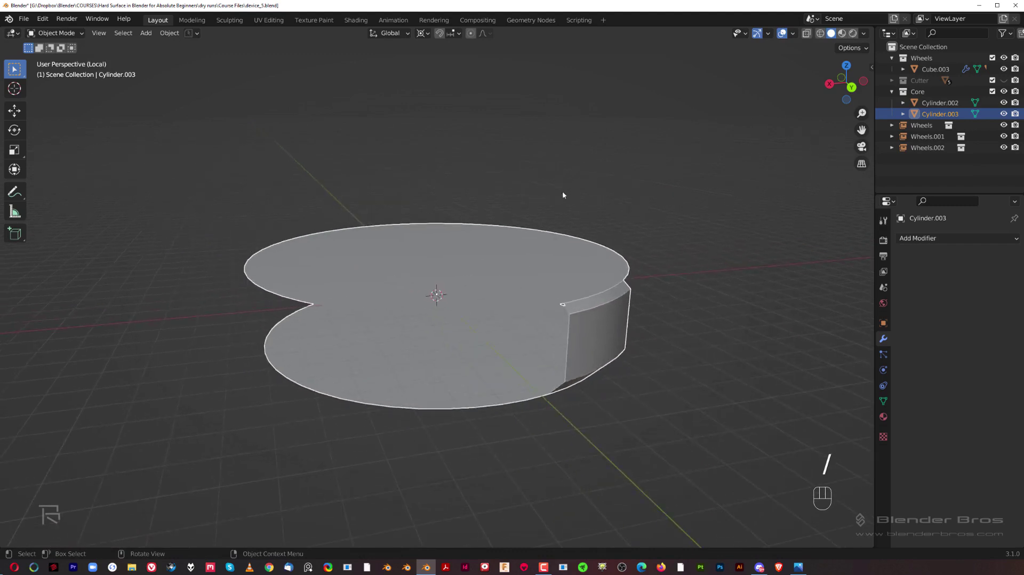
Inset the top face of the isolated piece by about 0.223 m in Edit Mode.
key(Tab)
shift+click(538, 252)
scroll(566, 269, up, 3)
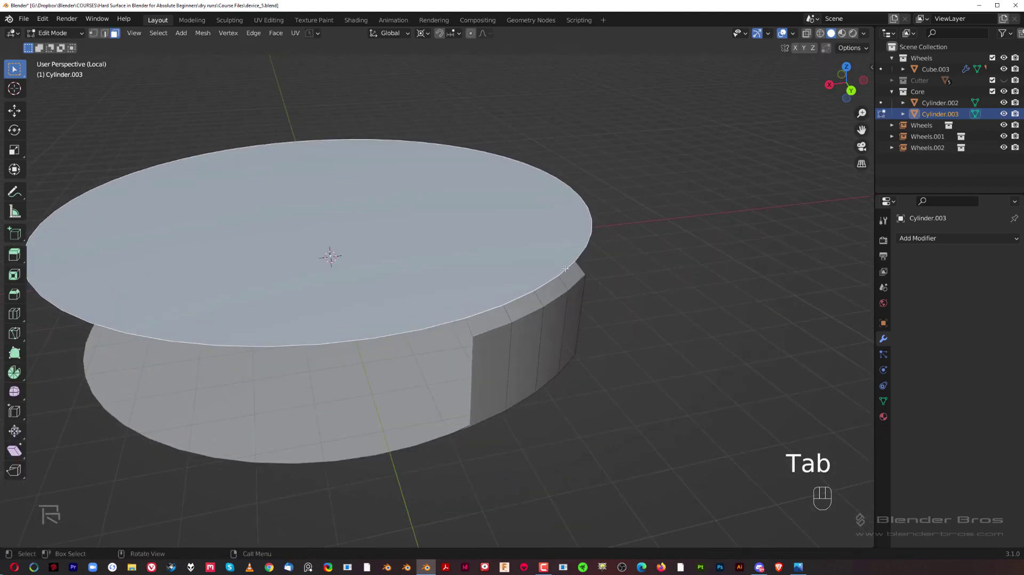
key(i)
key(shift)
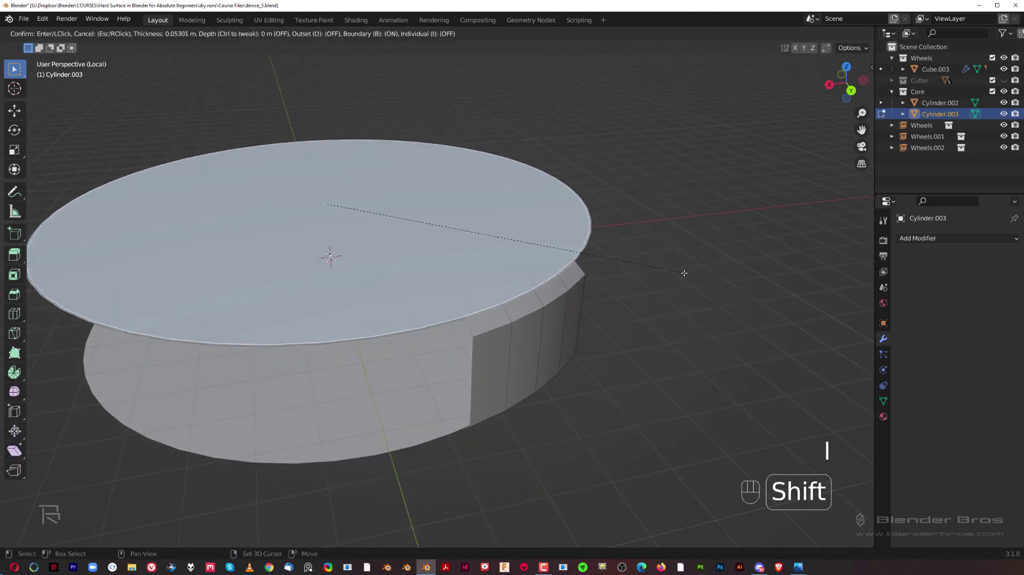
click(619, 251)
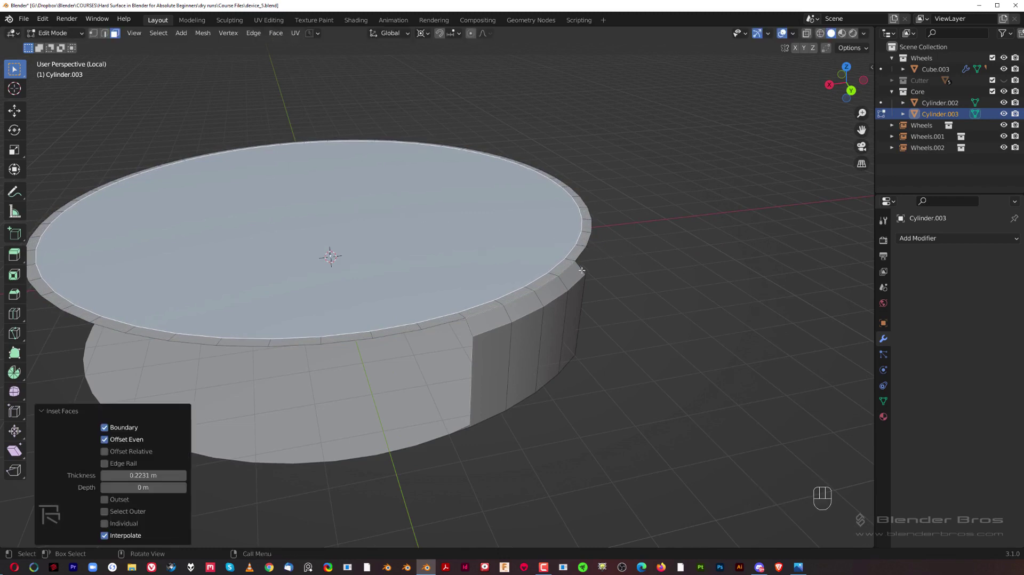
Delete the top cap and its inset ring faces, keeping only the ring faces that adjoin the side strip.
middle_drag(576, 257, 554, 219)
ctrl+click(424, 69)
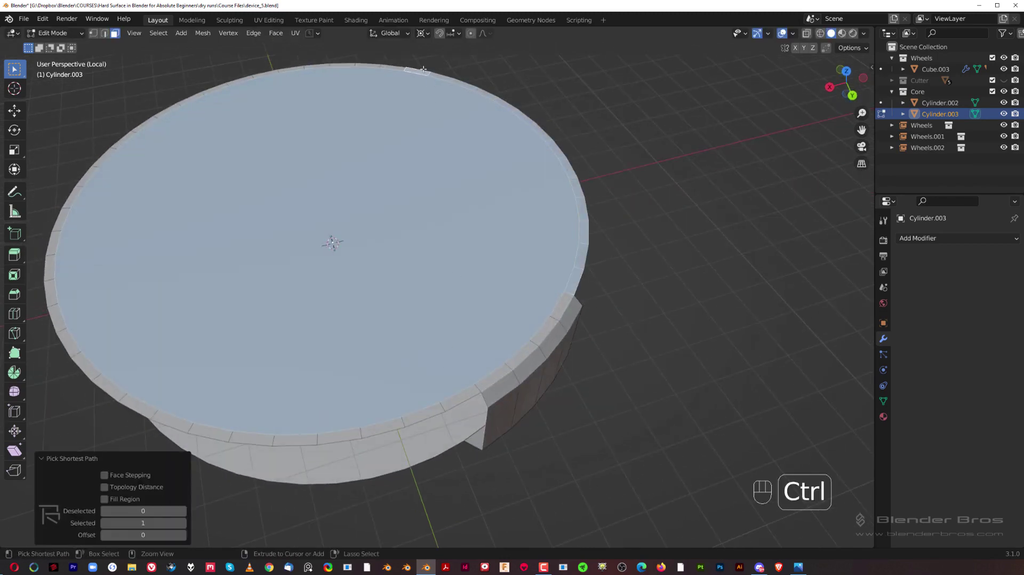
ctrl+click(153, 412)
ctrl+click(459, 399)
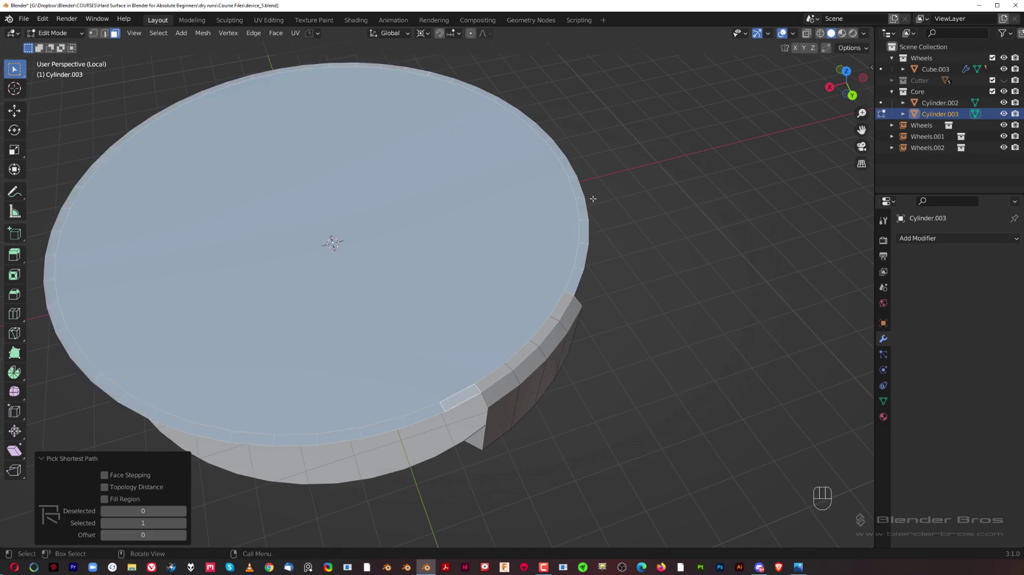
key(x)
click(588, 225)
Inset the bottom face of the isolated piece by about 0.23 m.
middle_drag(588, 229, 478, 272)
click(477, 265)
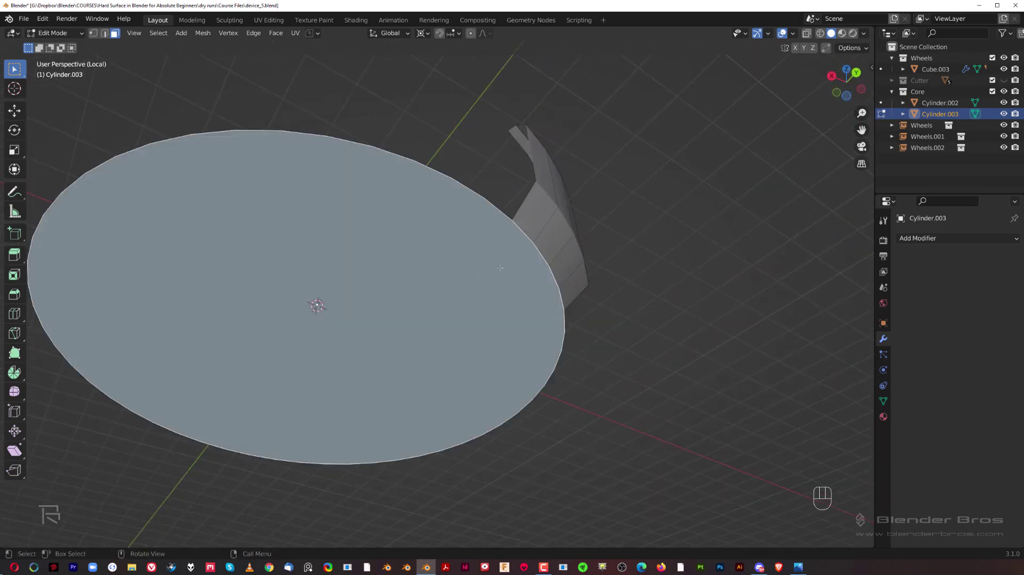
key(i)
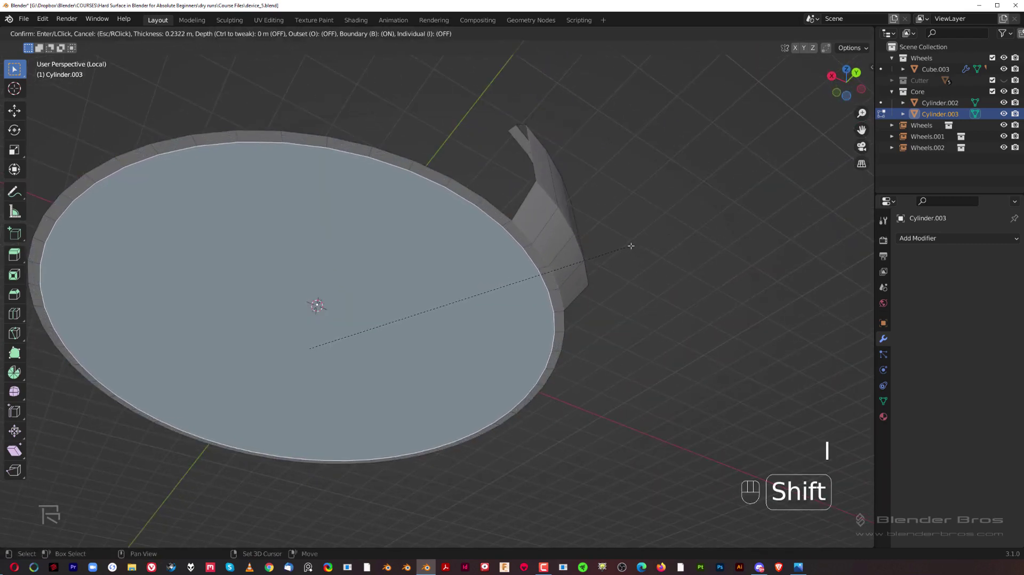
click(625, 249)
Delete the bottom cap and its inset ring faces except those adjoining the side strip, and return to Object Mode.
ctrl+click(495, 209)
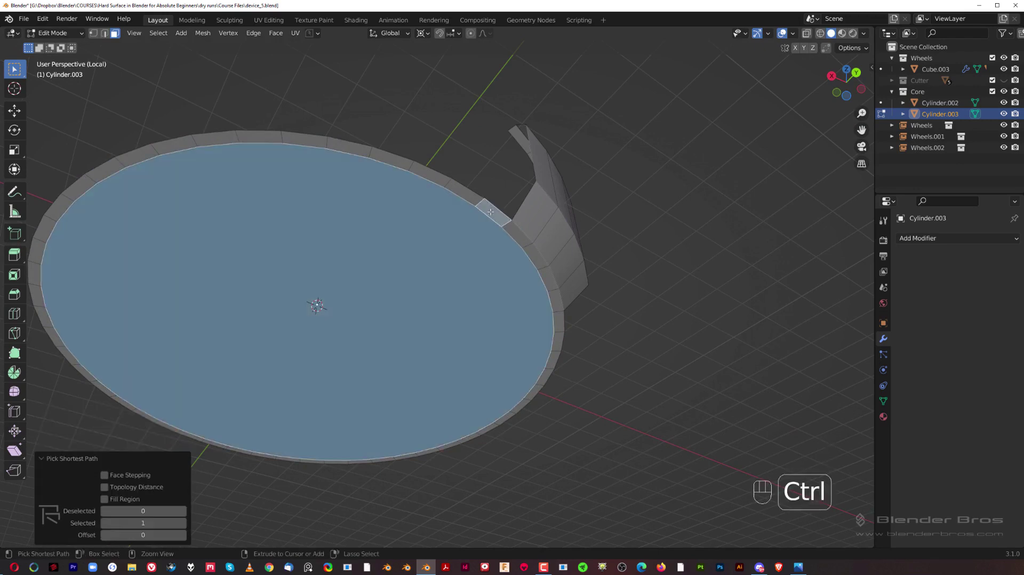
scroll(374, 278, down, 4)
ctrl+click(231, 290)
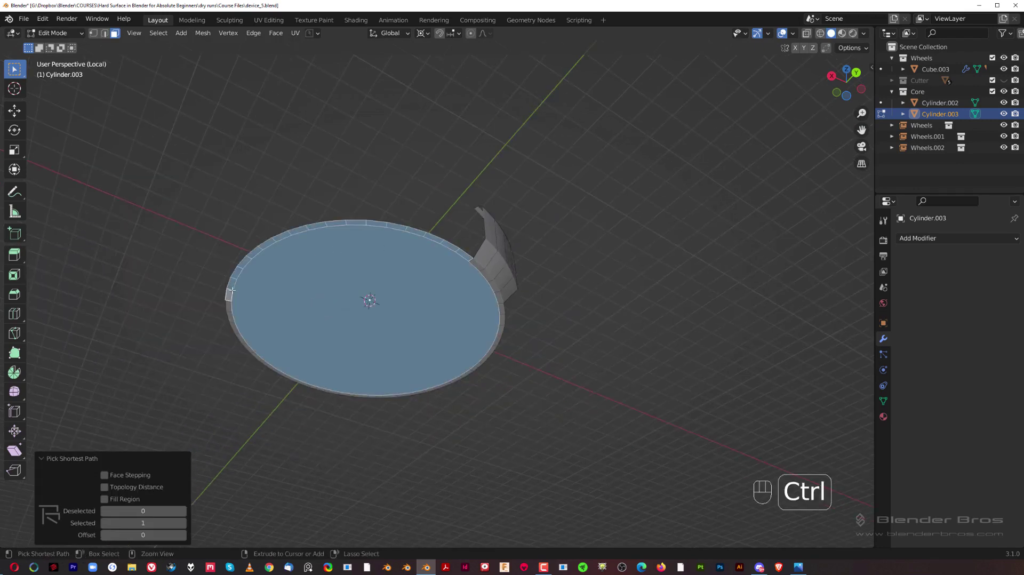
ctrl+click(334, 392)
key(ctrl+z)
ctrl+click(337, 392)
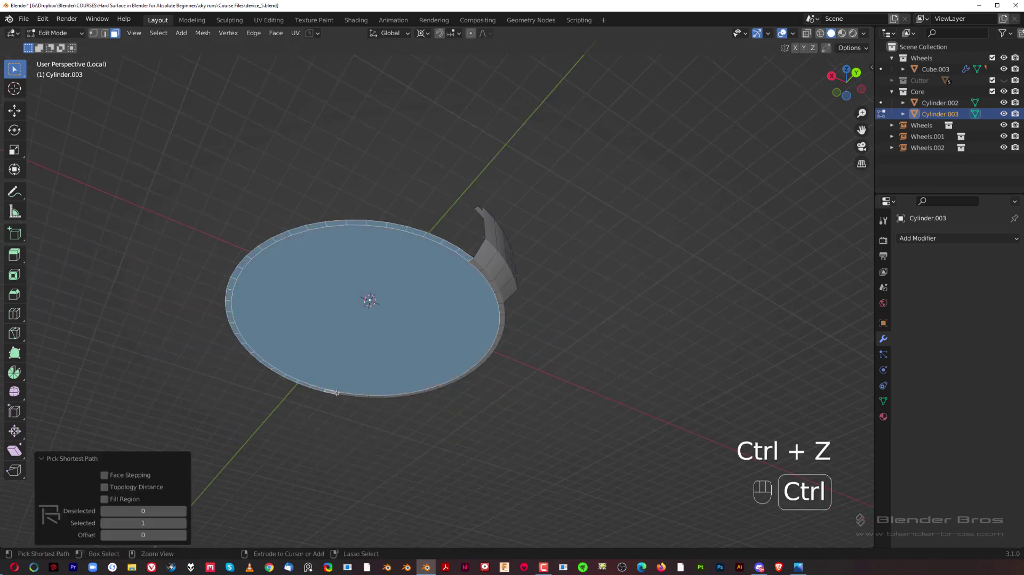
key(ctrl+z)
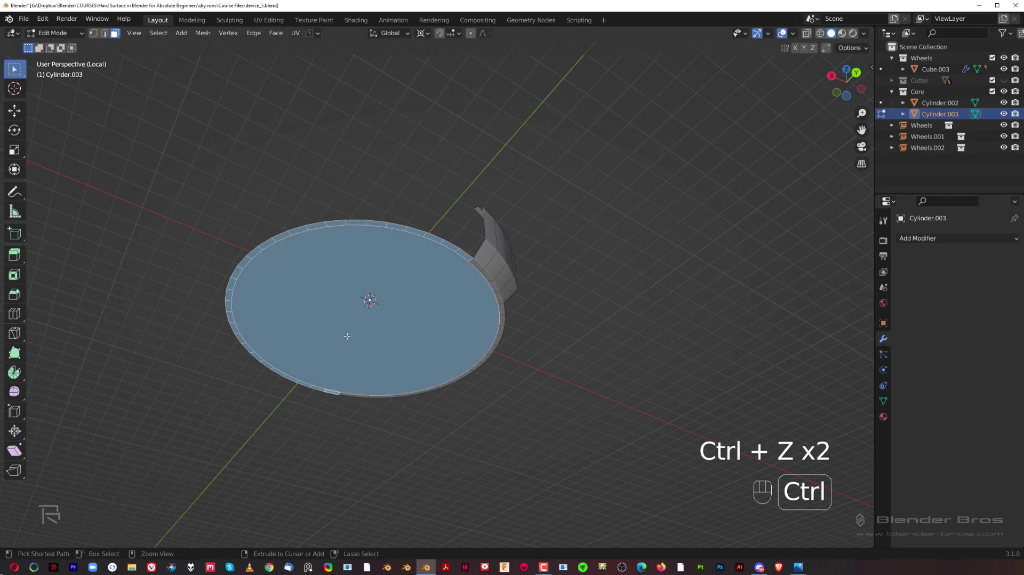
ctrl+click(461, 378)
key(ctrl+z)
ctrl+click(462, 377)
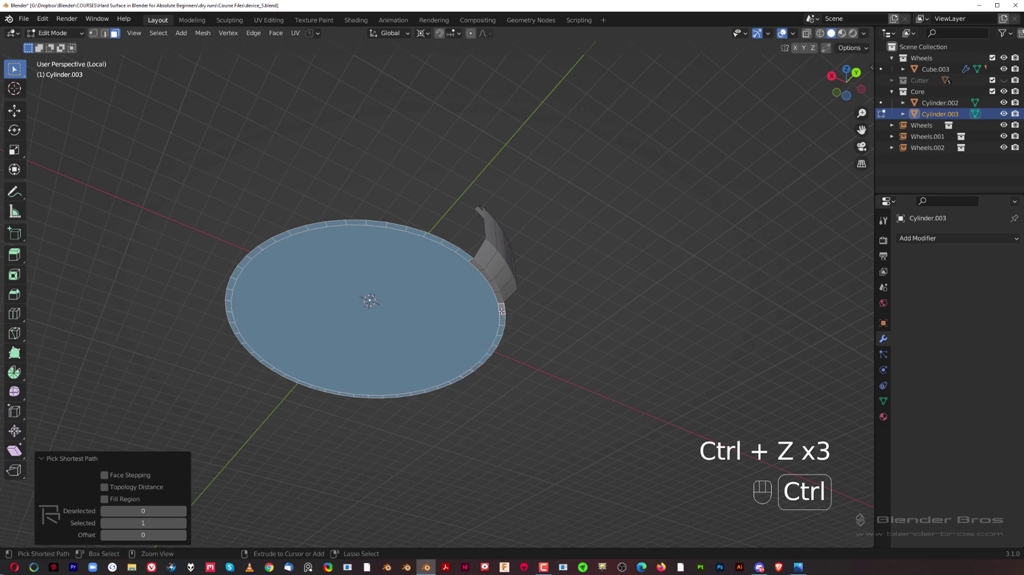
scroll(502, 311, up, 4)
key(x)
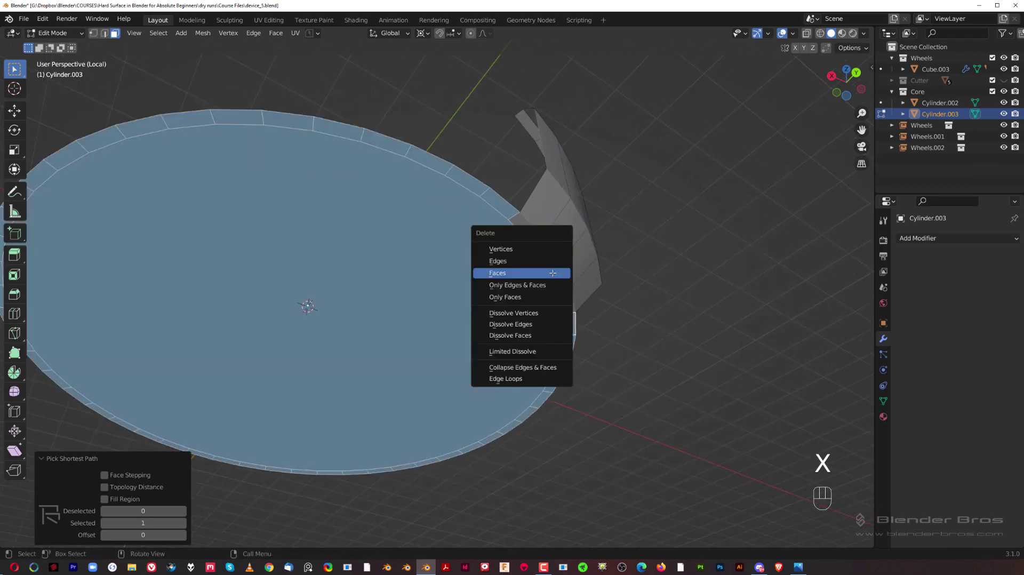
click(553, 272)
middle_drag(553, 272, 466, 350)
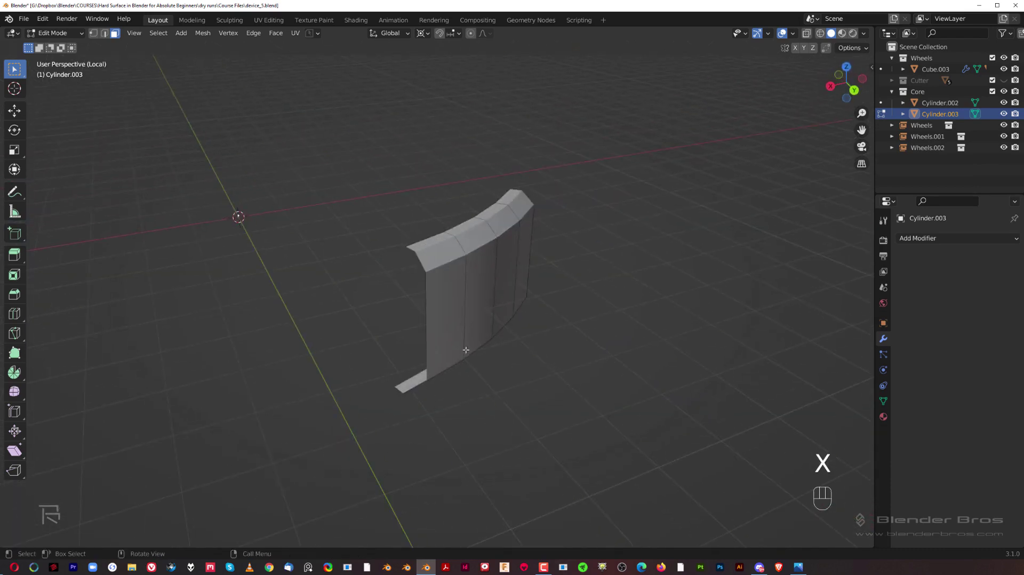
key(Tab)
middle_drag(462, 265, 481, 248)
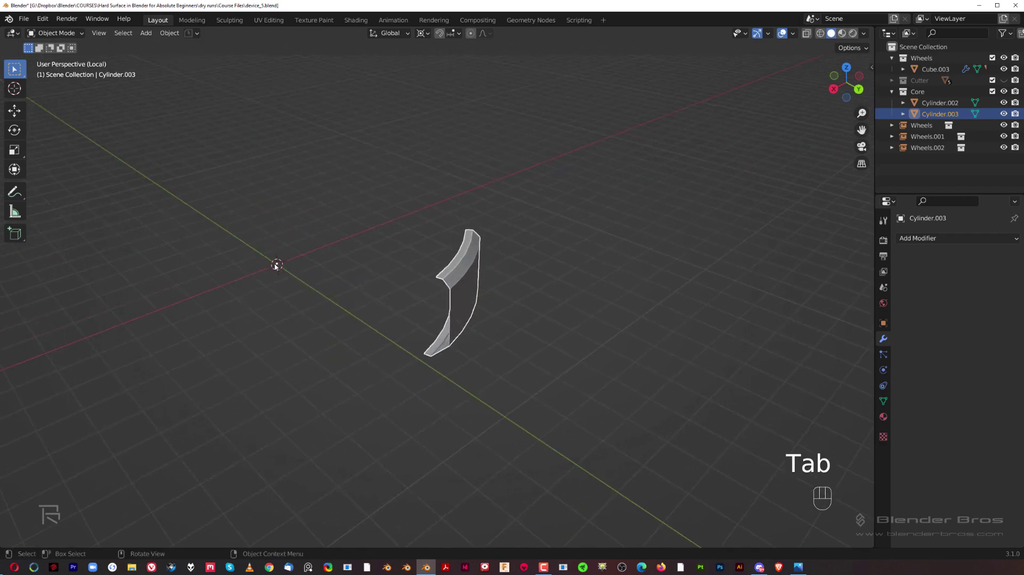
Set the curved panel's origin to its geometry and exit local view.
key(shift+s)
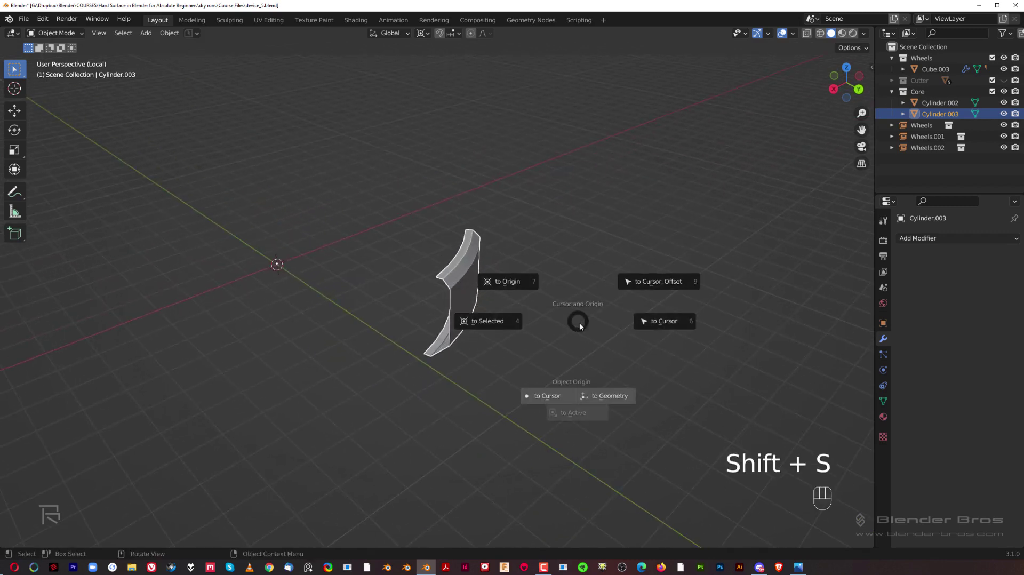
click(597, 393)
scroll(517, 280, up, 2)
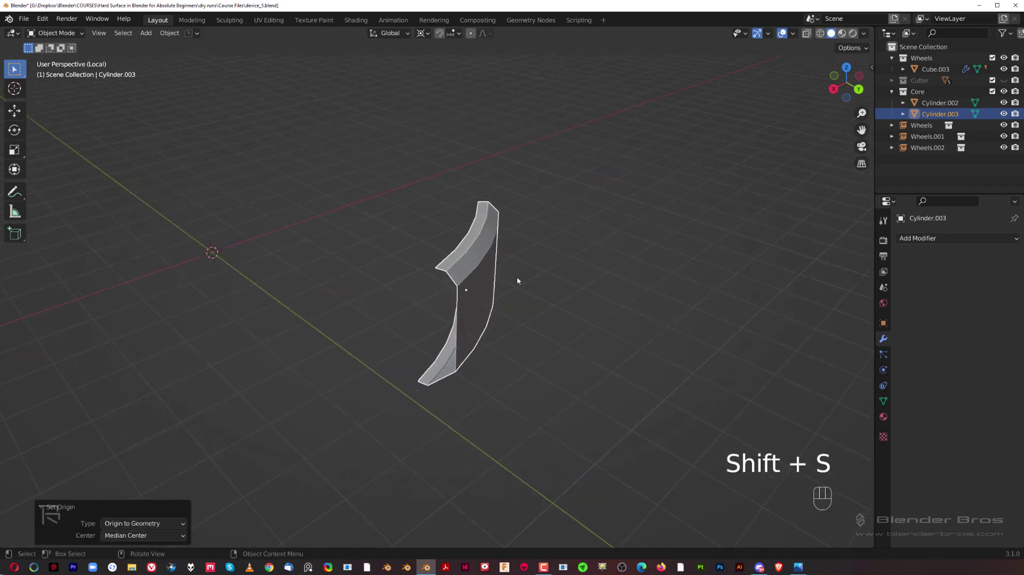
key(KP_Divide)
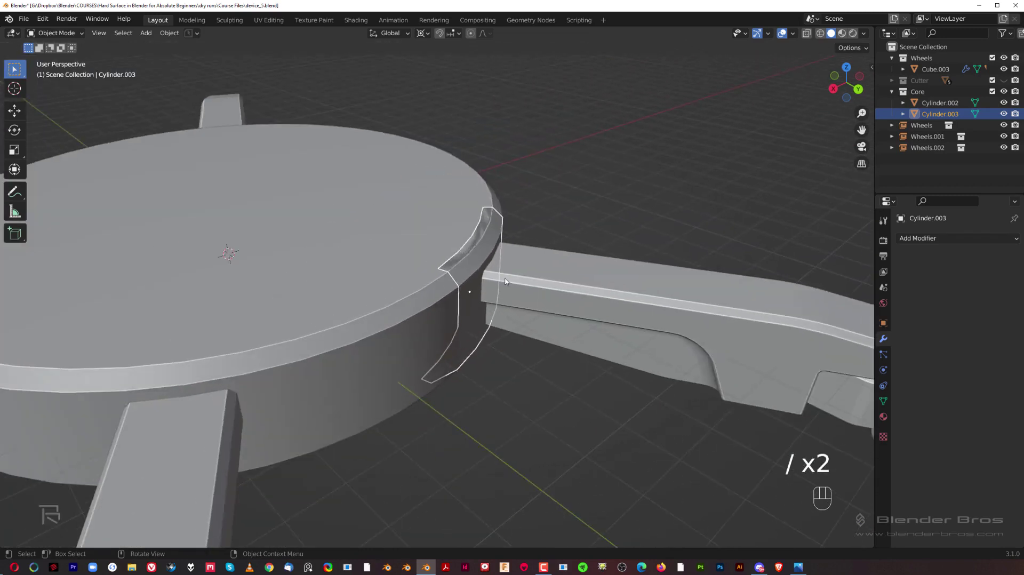
Add a Solidify modifier to the curved panel with a thickness of -0.21 m and Even Thickness enabled.
middle_drag(501, 277, 536, 271)
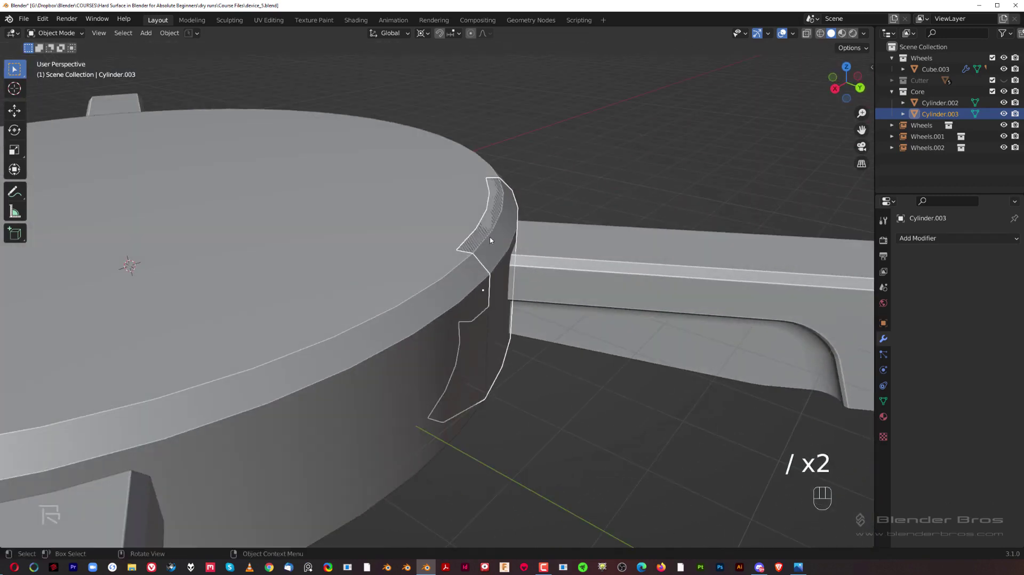
middle_drag(491, 240, 486, 242)
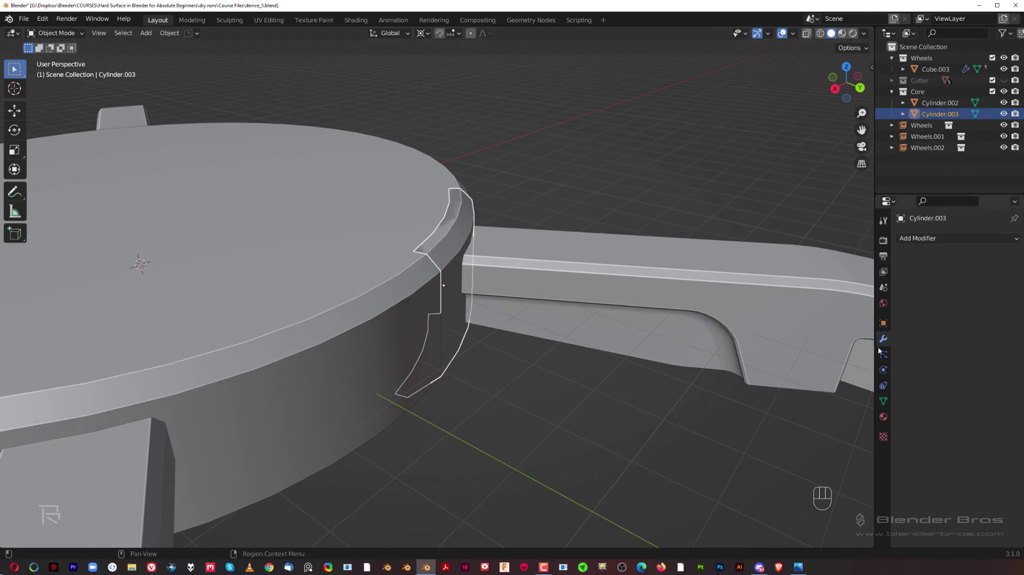
click(933, 238)
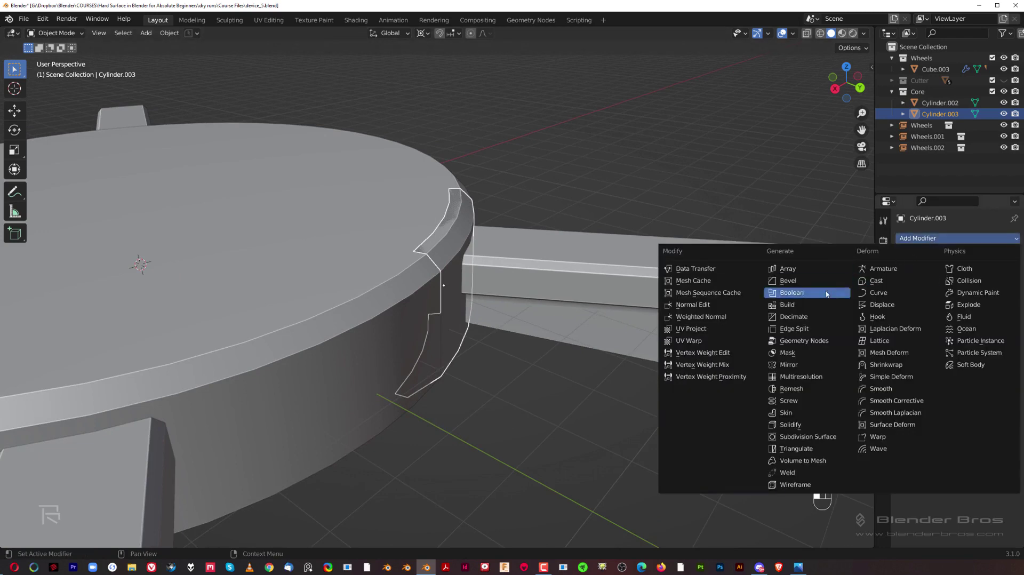
key(Escape)
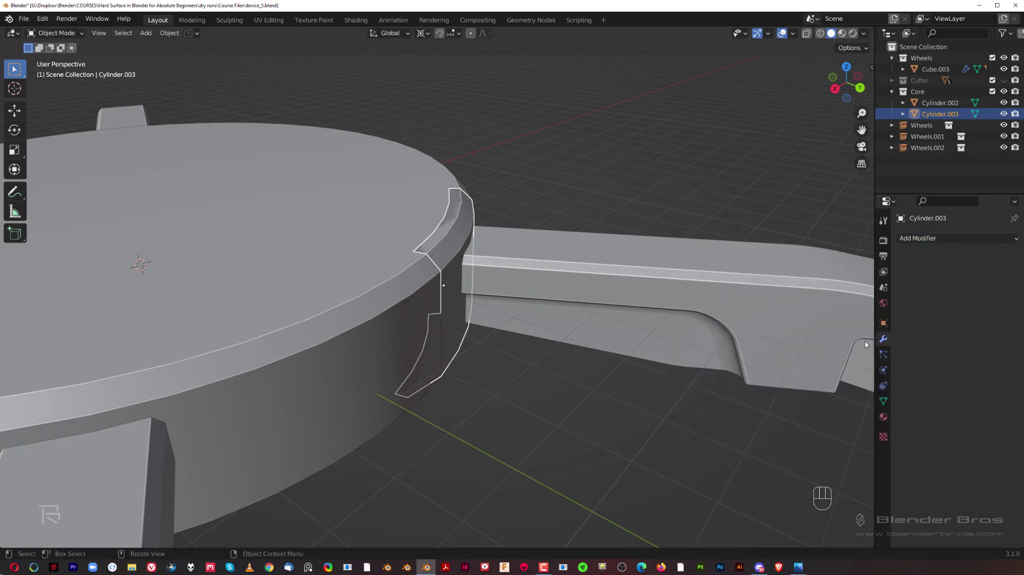
click(931, 238)
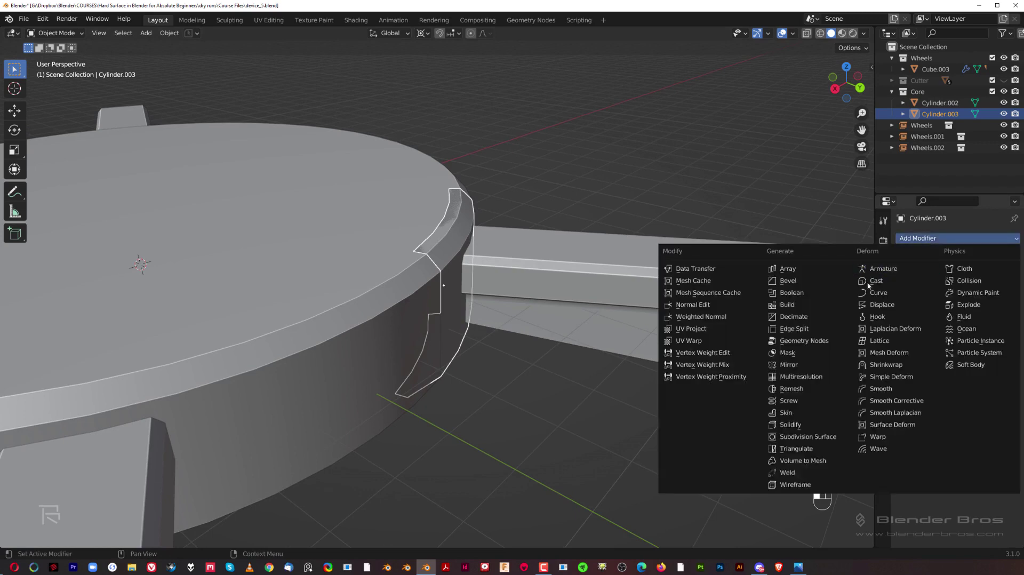
click(808, 424)
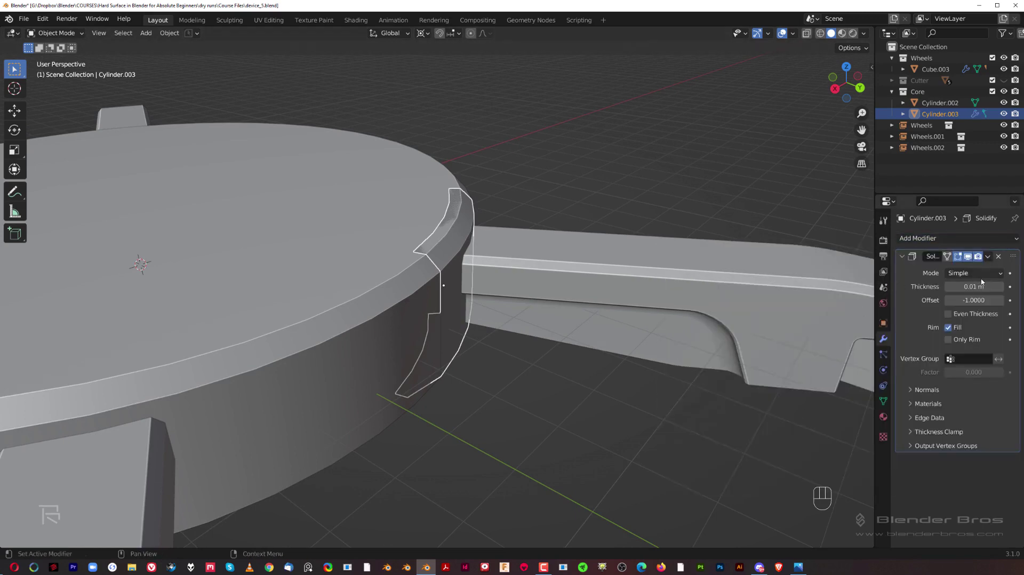
drag(984, 287, 968, 287)
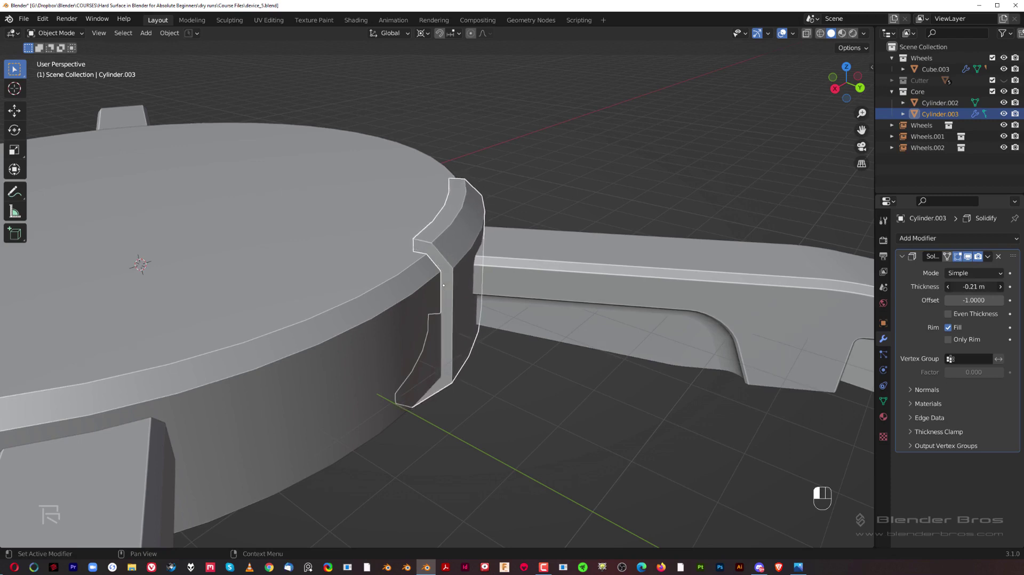
click(948, 315)
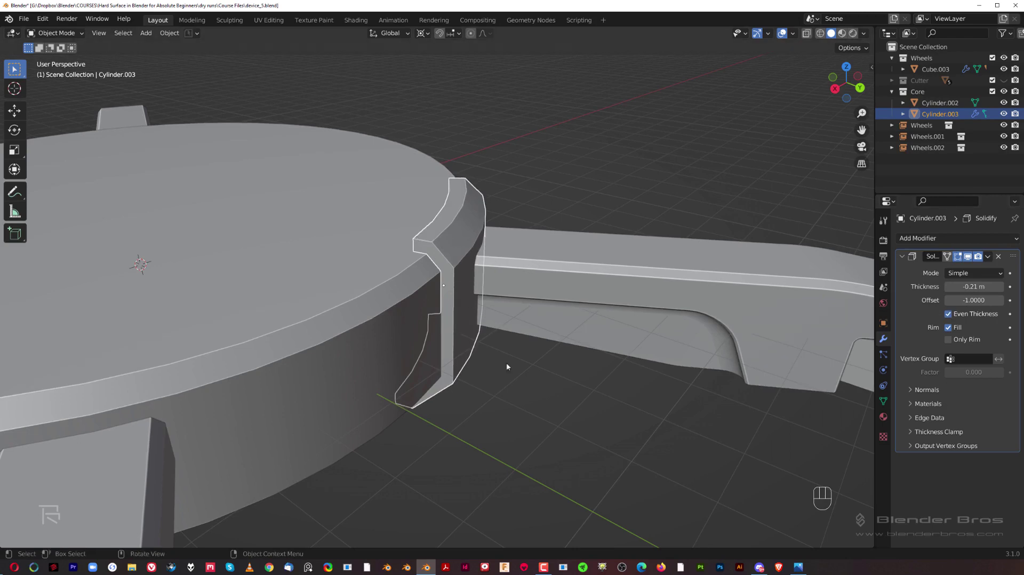
Reset the 3D cursor to the world origin, deselect the panel and add a 2 m cube there.
middle_drag(507, 366, 500, 238)
scroll(488, 292, down, 4)
scroll(483, 287, up, 2)
scroll(484, 287, up, 3)
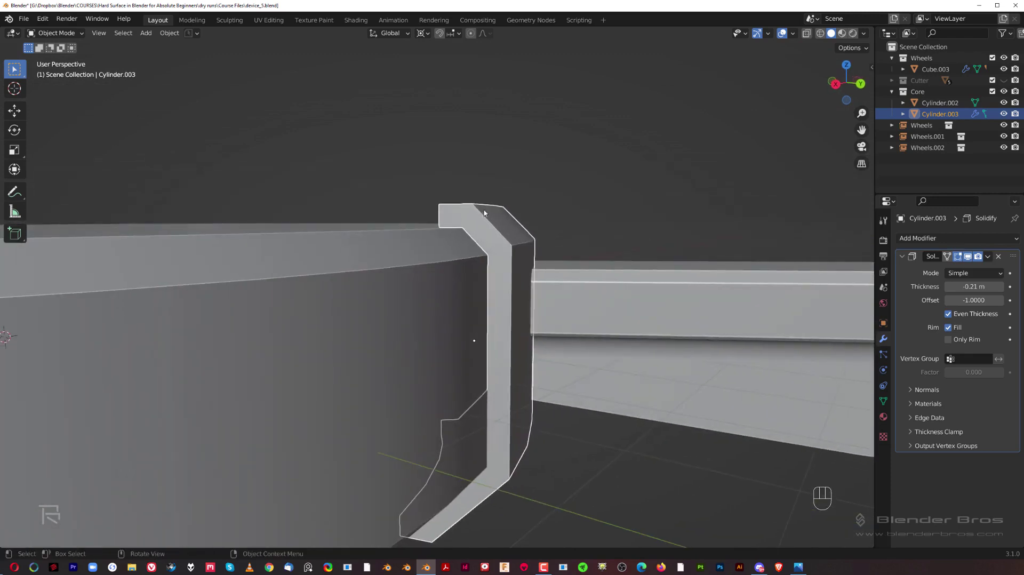
key(shift+c)
click(531, 228)
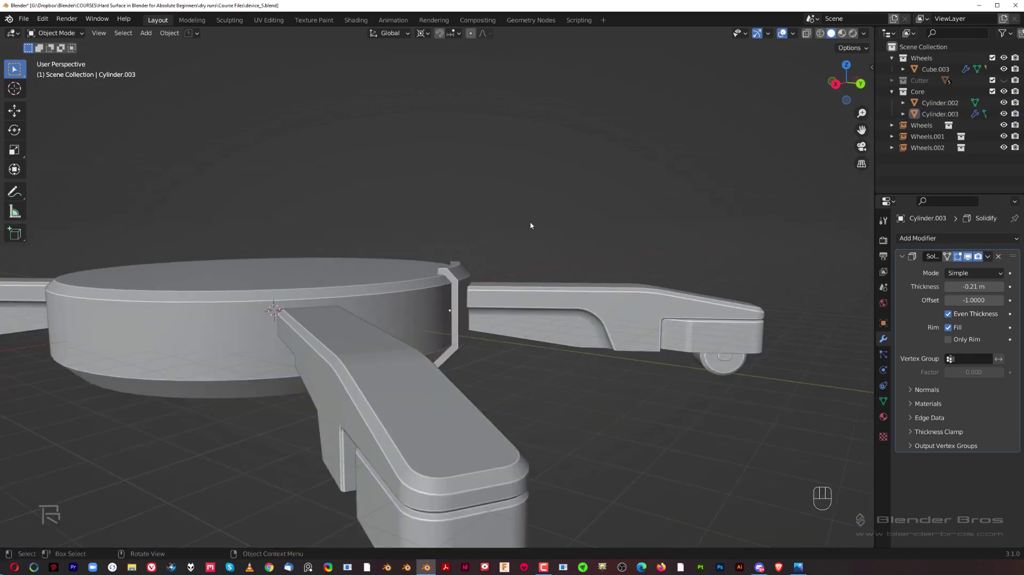
key(shift+a)
mouse_move(531, 225)
click(602, 245)
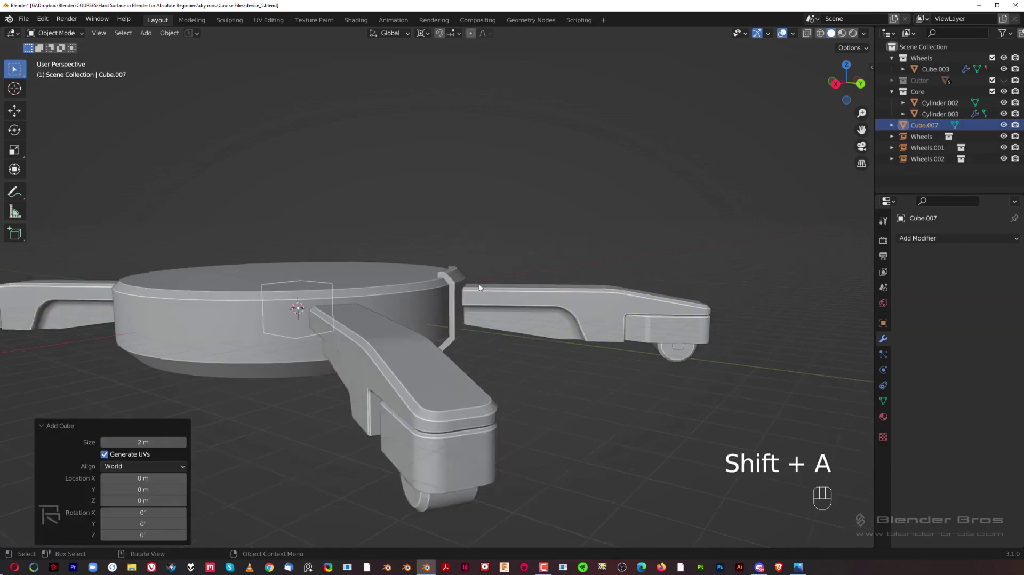
In right orthographic view, flatten the cube to about 0.422 along Z and raise it about 2.016 m above the cylinder.
key(grave)
key(KP_5)
shift+middle_drag(559, 291, 565, 336)
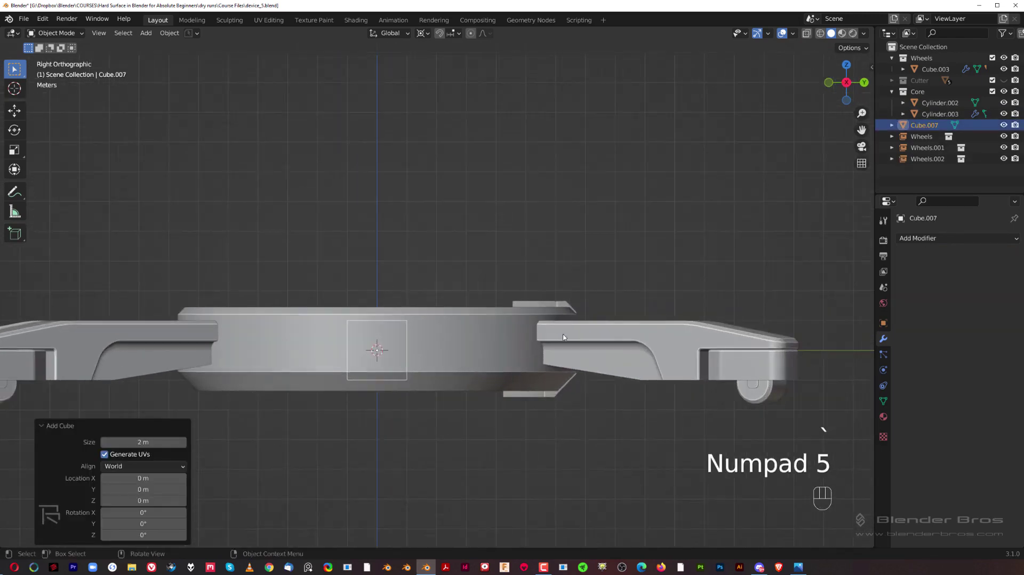
key(s)
key(z)
click(534, 341)
key(g)
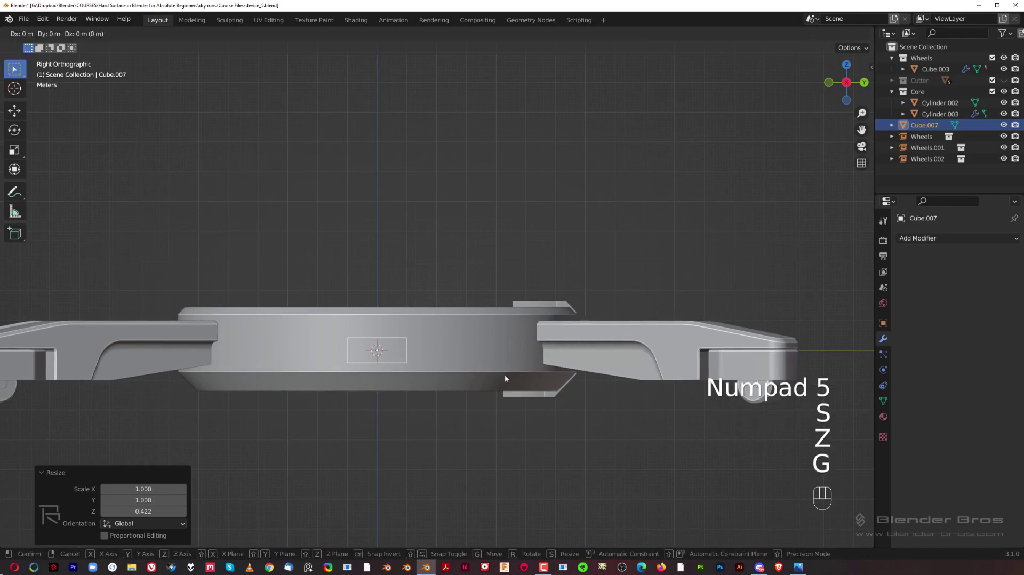
key(z)
click(494, 315)
Scale the flattened cube by about 8.563 in X and Y, keeping its height, so it covers the whole cylinder.
key(s)
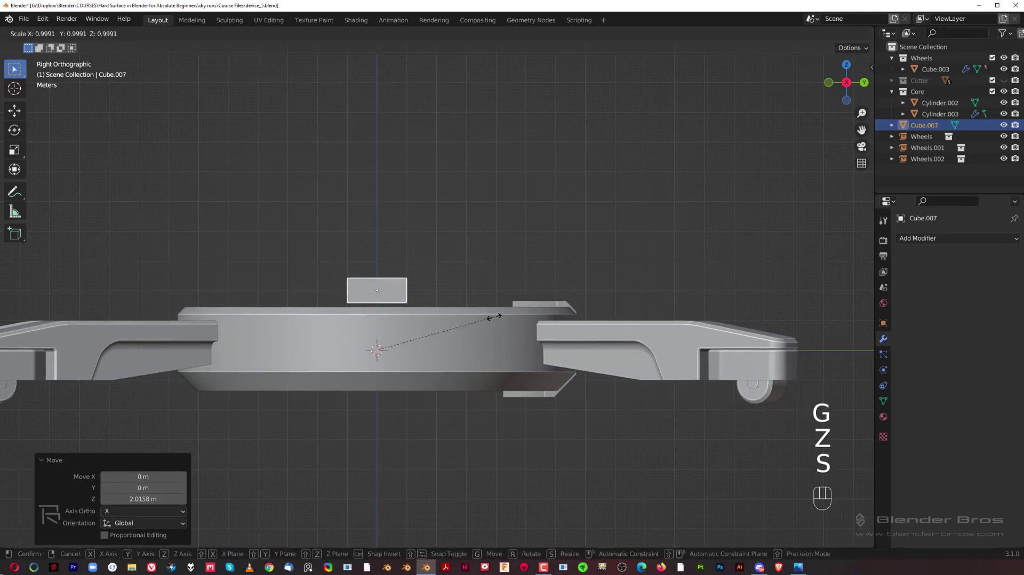
key(shift+z)
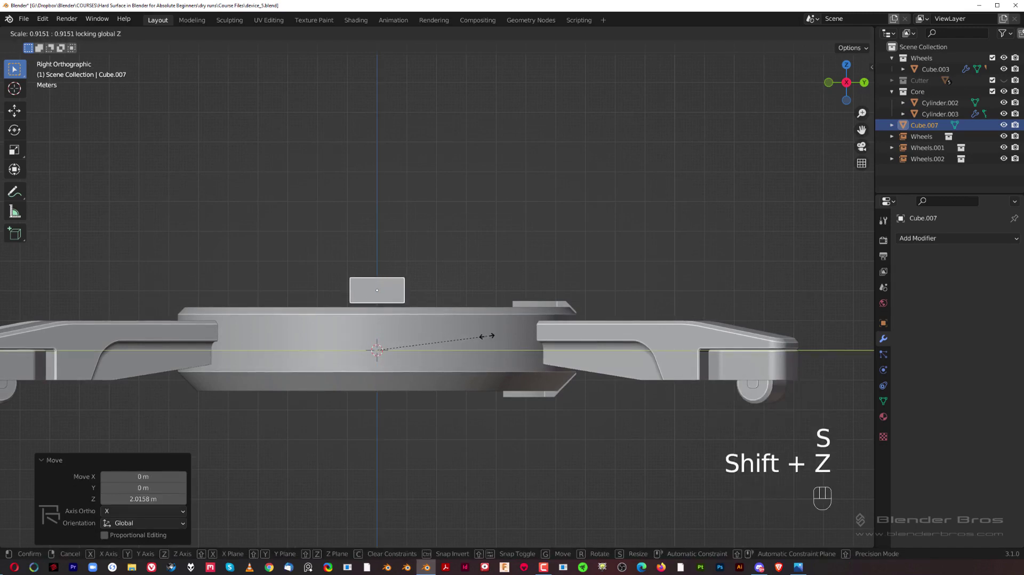
key(s)
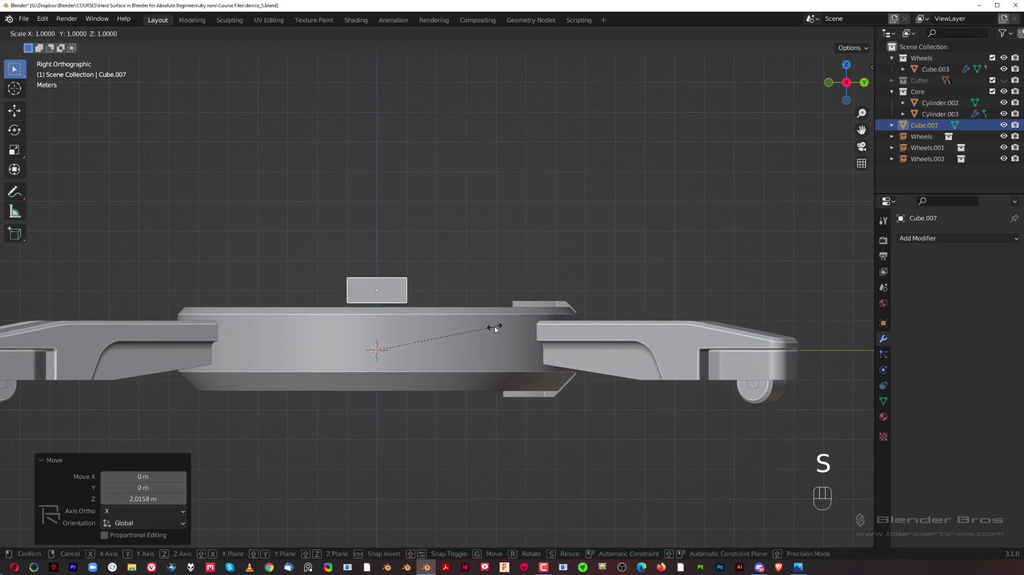
key(shift+z)
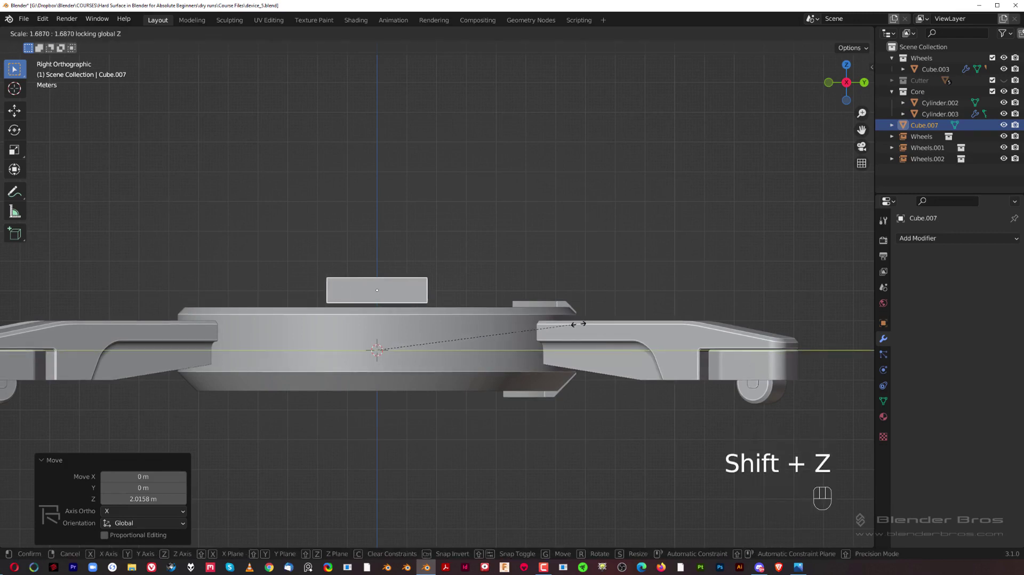
click(526, 283)
middle_drag(526, 283, 482, 255)
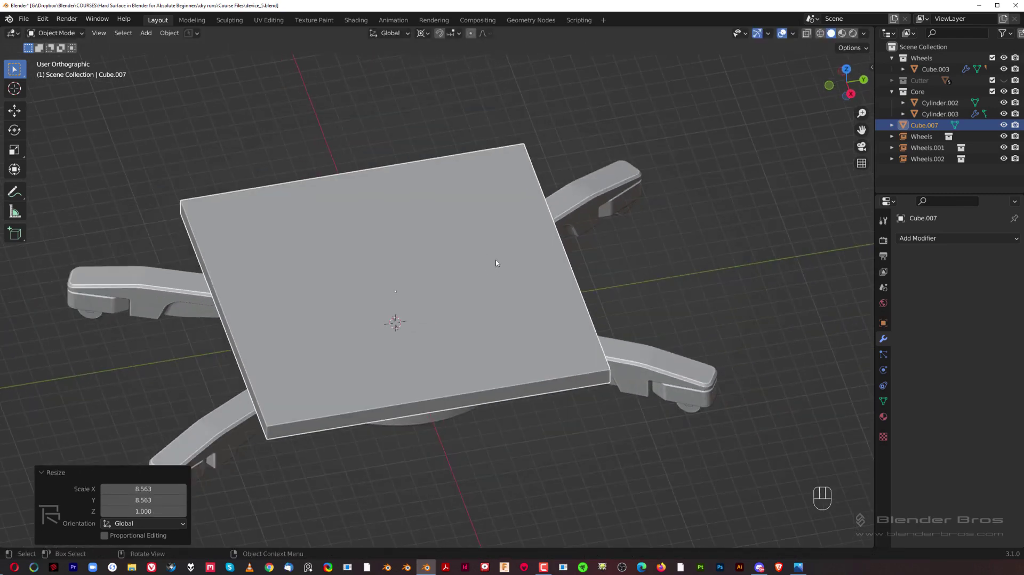
Lower the slab along Z in right view until its underside cuts slightly into the top of the curved panel.
key(grave)
scroll(560, 288, up, 4)
shift+middle_drag(508, 295, 323, 267)
scroll(322, 258, up, 6)
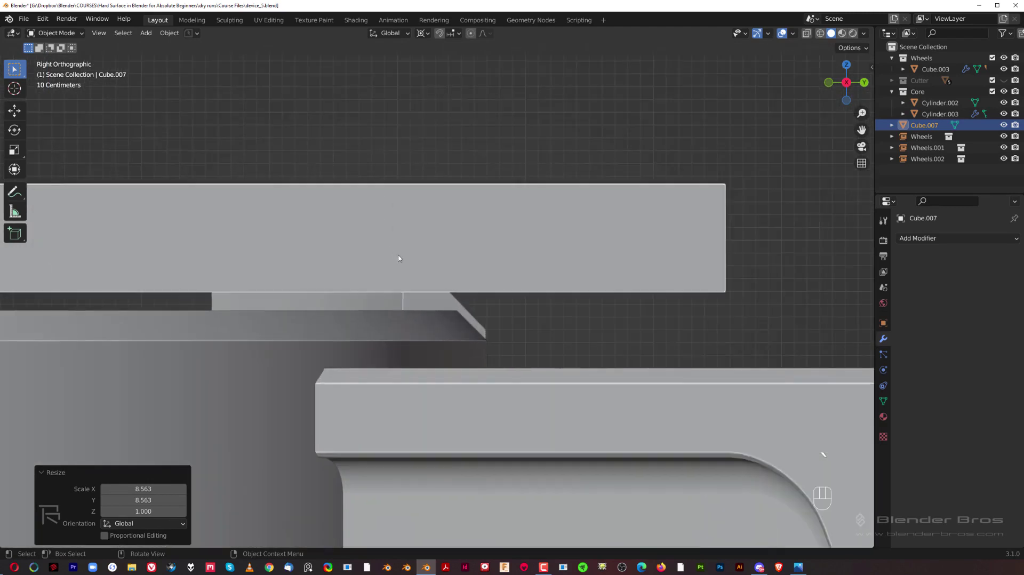
key(g)
key(z)
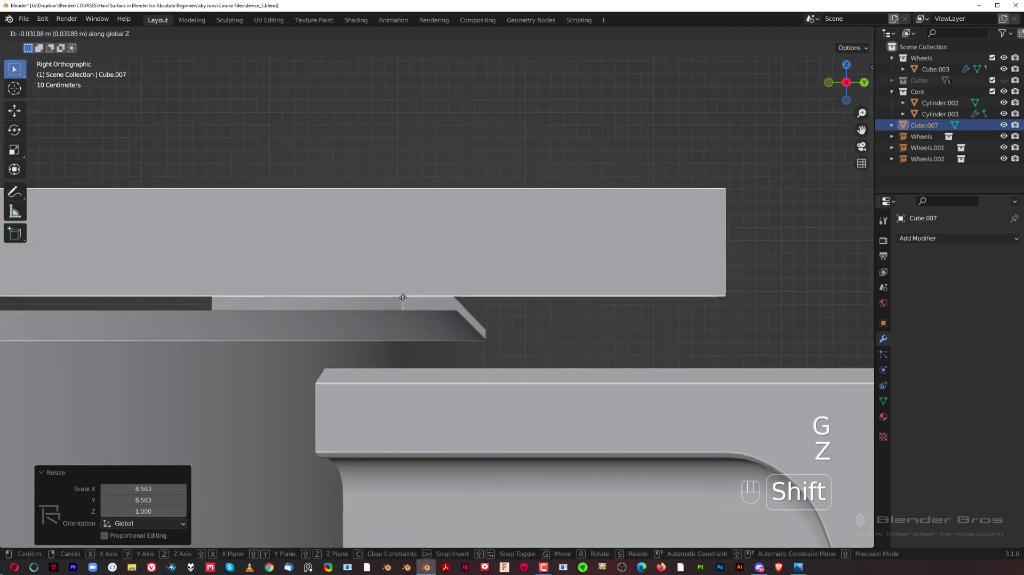
click(405, 319)
Subtract the slab from the top of the curved panel with a Boolean Difference.
shift+click(405, 315)
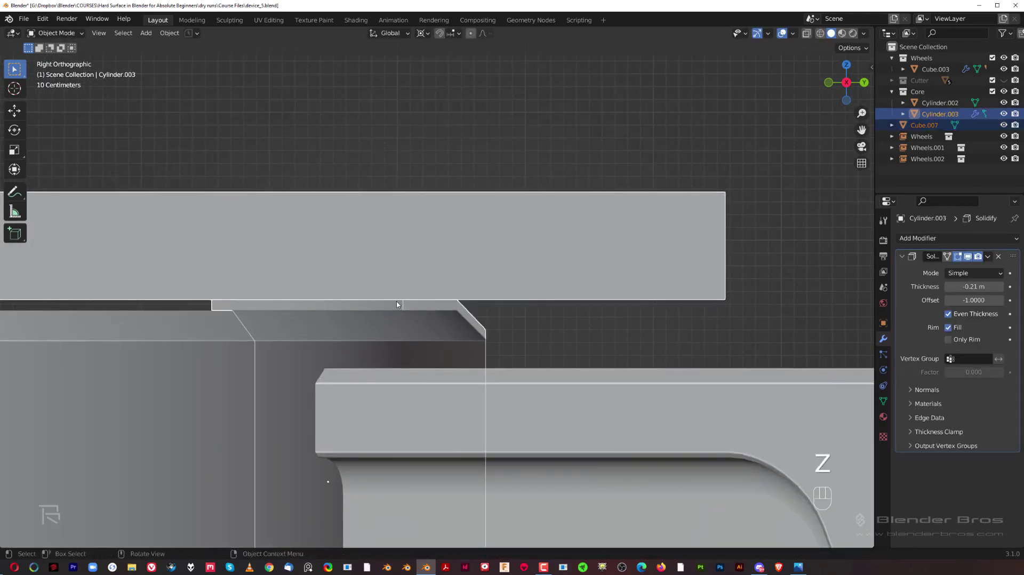
key(ctrl+KP_Subtract)
scroll(375, 318, down, 4)
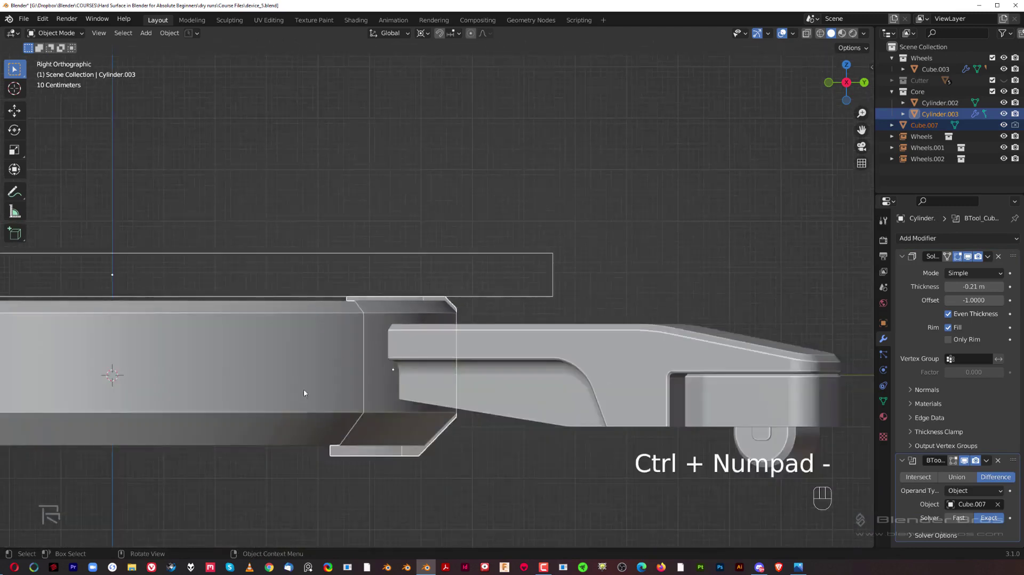
middle_drag(303, 389, 514, 203)
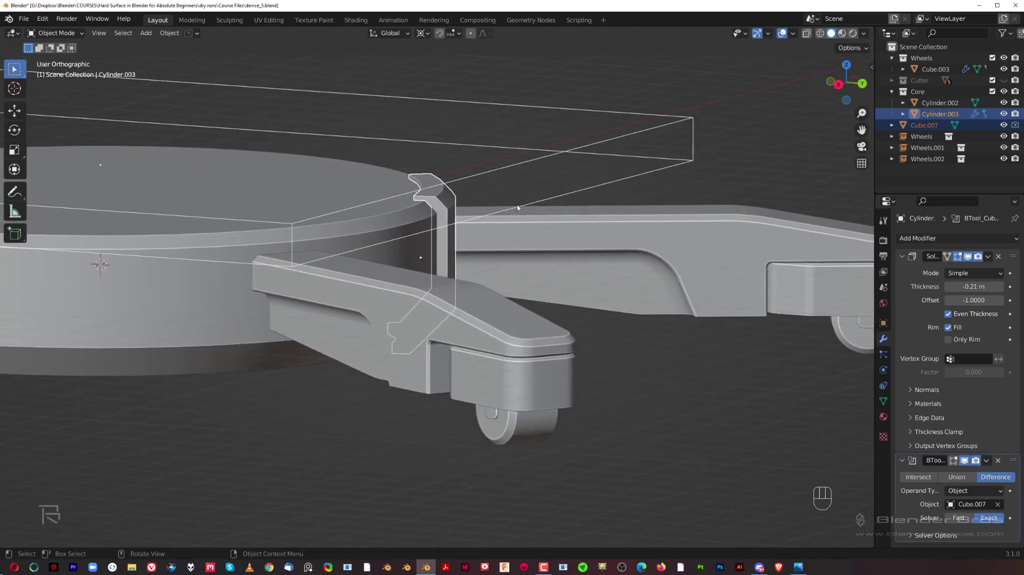
scroll(507, 206, down, 2)
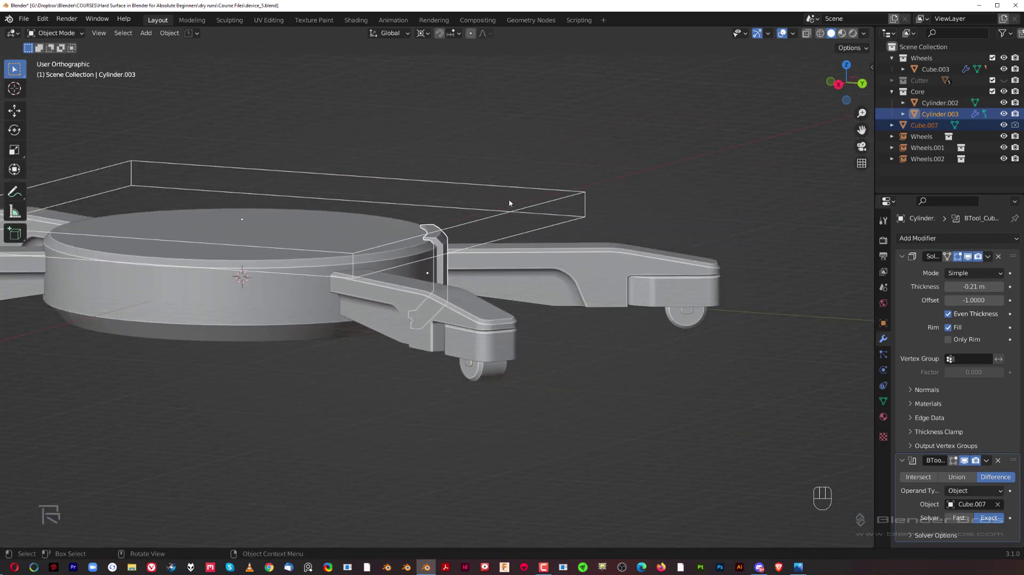
In Edit Mode, duplicate the cutter slab straight down along Z so it trims the panel's bottom lip, and return to Object Mode.
click(571, 199)
key(Tab)
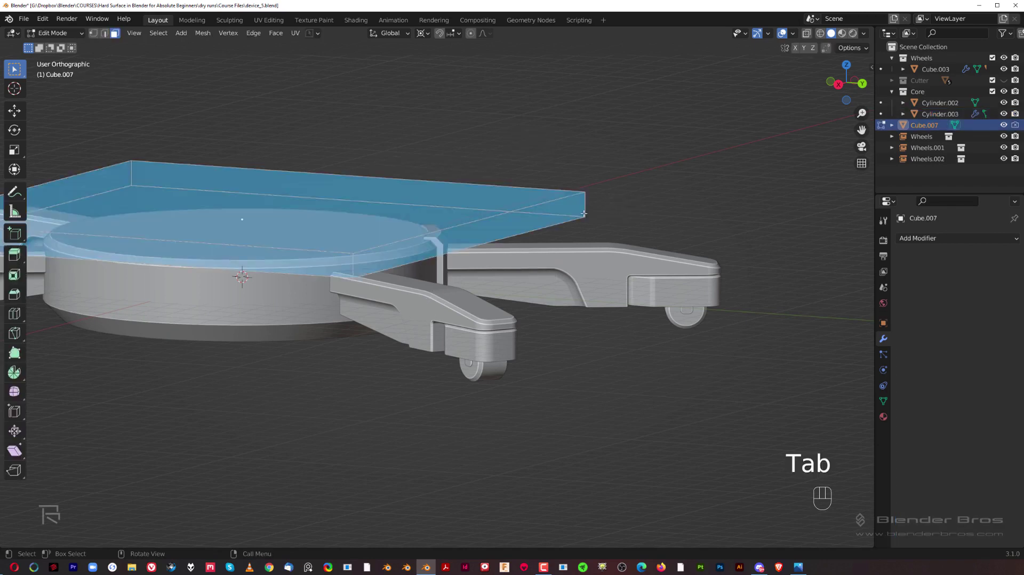
key(grave)
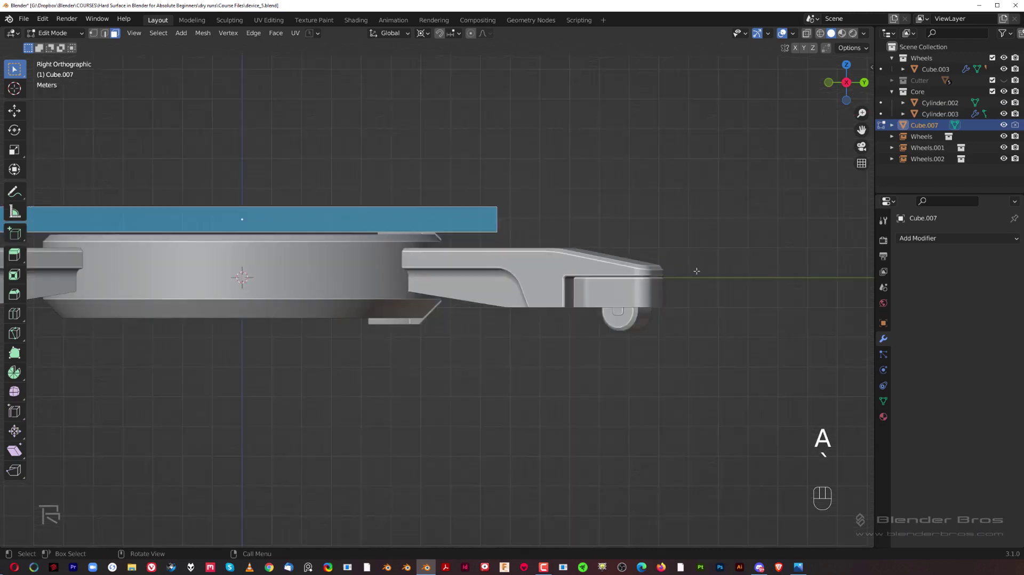
scroll(405, 304, up, 3)
shift+middle_drag(398, 306, 567, 322)
key(shift)
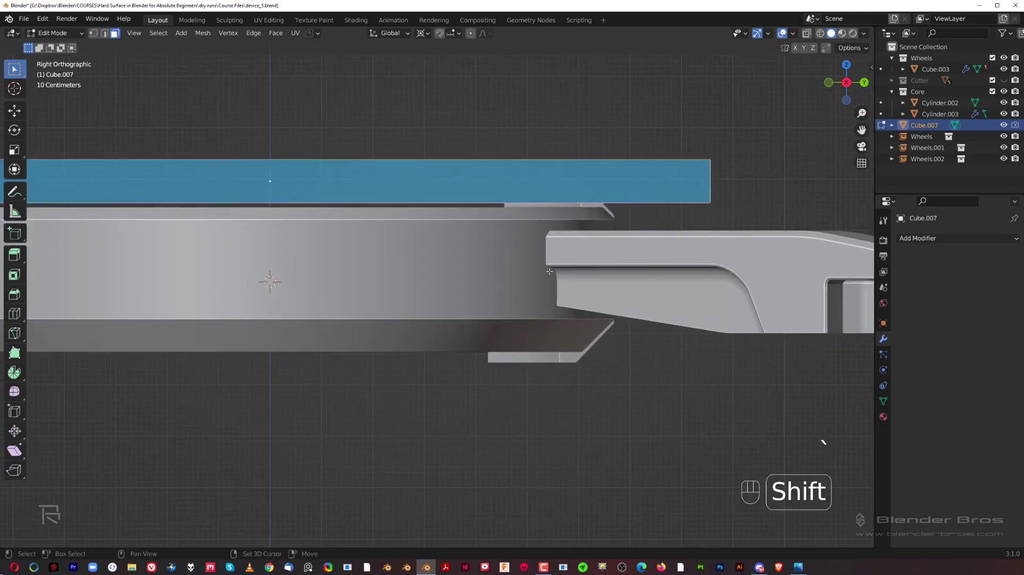
scroll(417, 236, down, 3)
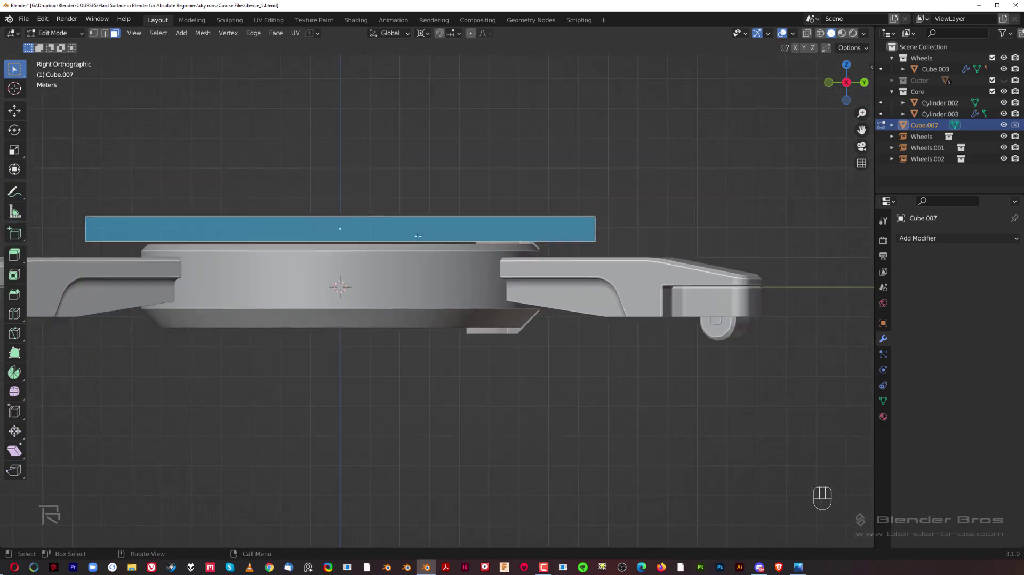
scroll(513, 267, up, 2)
key(shift)
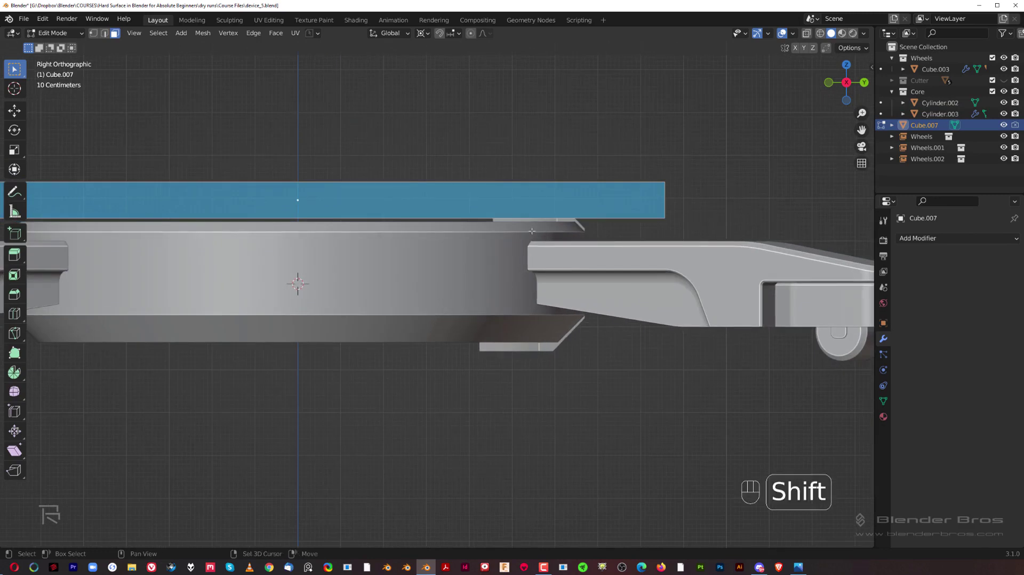
key(shift)
key(shift+d)
key(z)
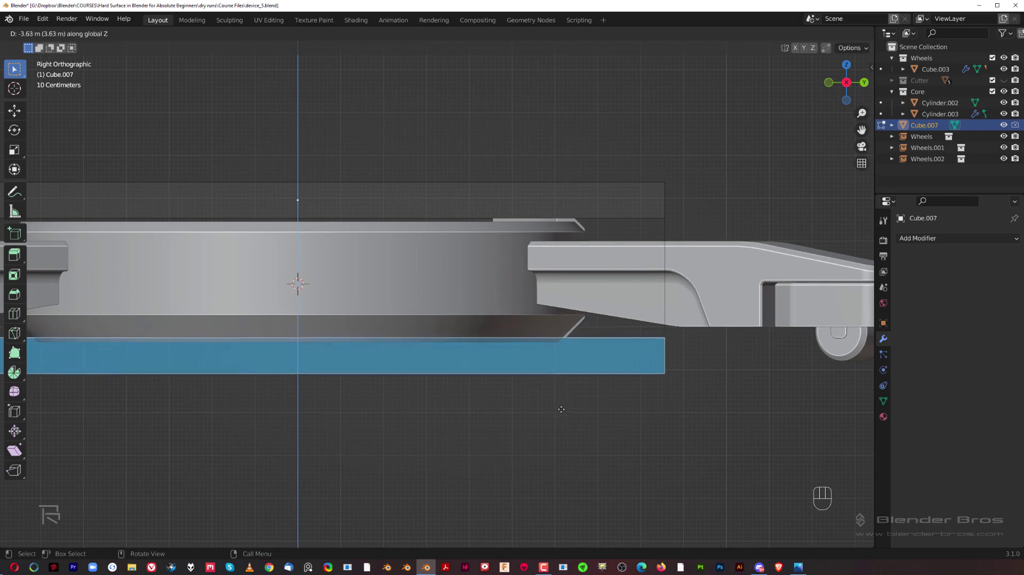
key(shift)
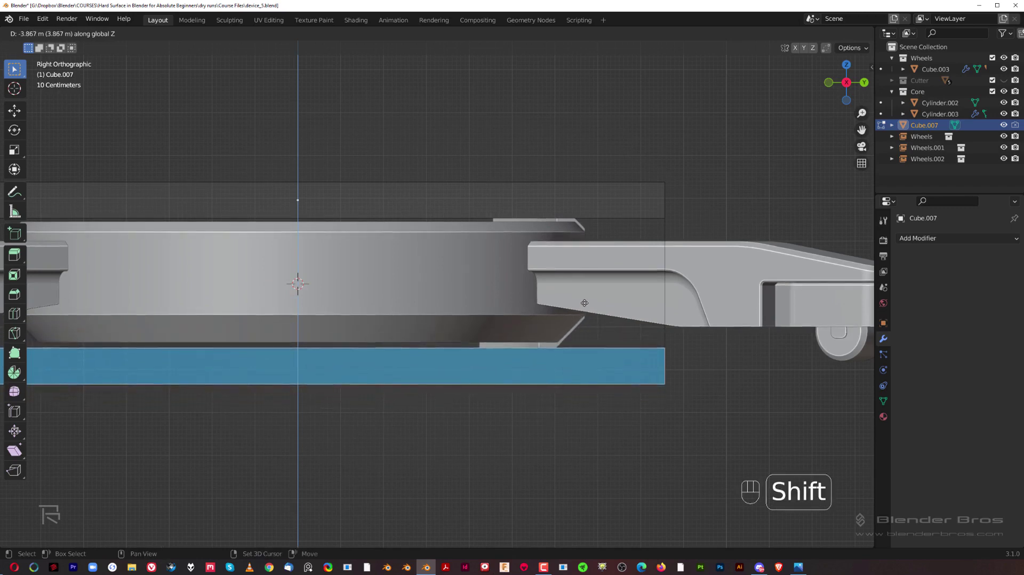
click(592, 276)
key(Tab)
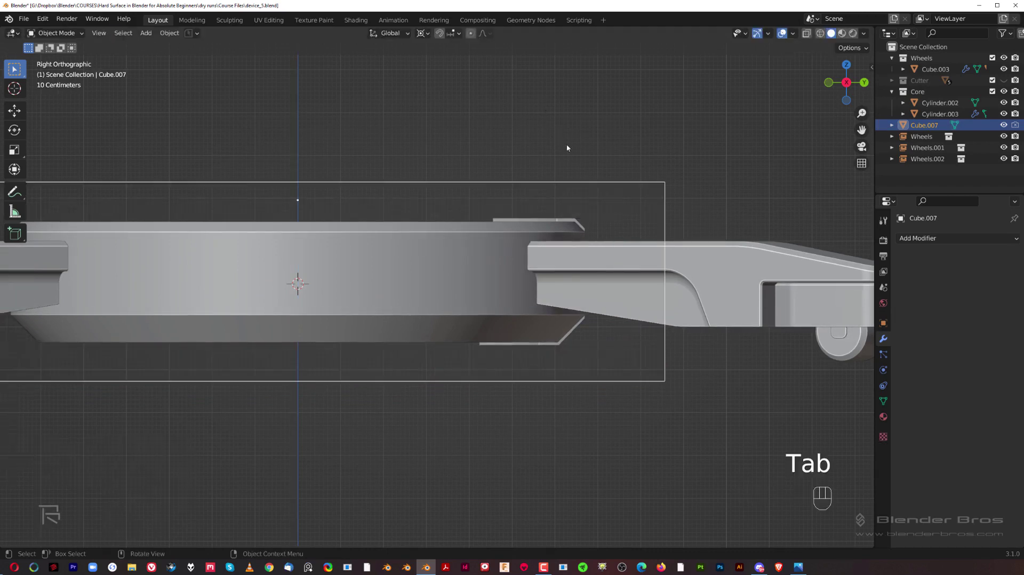
In Edit Mode, nudge the lower cutter slab down along Z by about 0.02 m, and return to Object Mode.
scroll(638, 244, up, 2)
middle_drag(658, 237, 724, 248)
shift+middle_drag(615, 350, 551, 300)
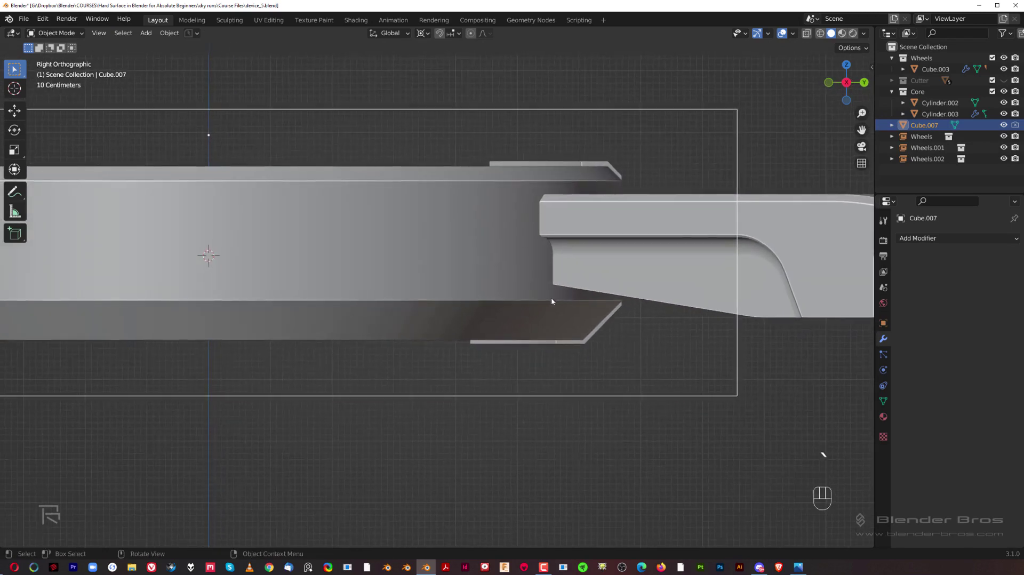
key(Tab)
key(g)
key(z)
key(shift)
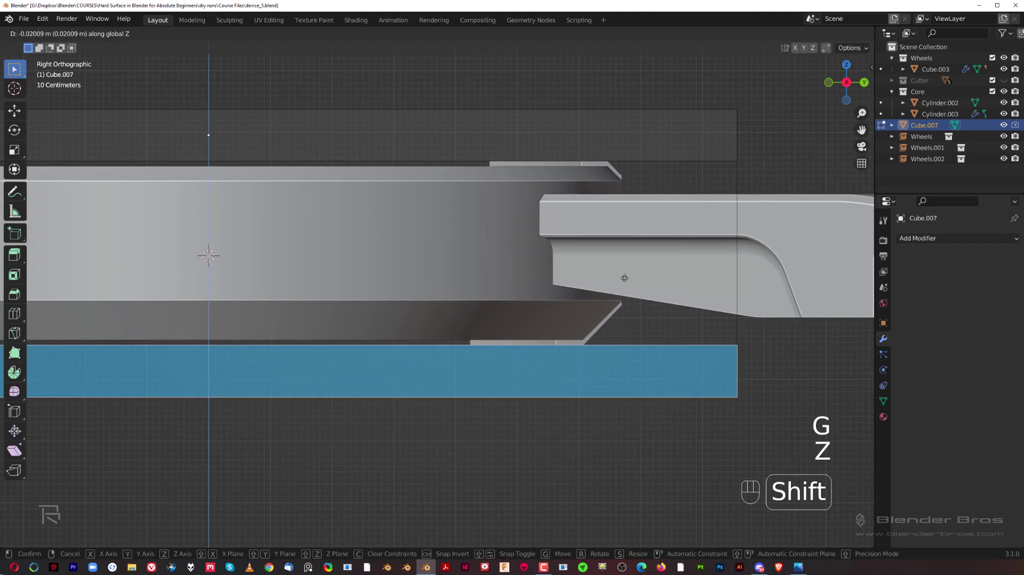
click(625, 278)
key(Tab)
Move the slab cutter object into the Cutter collection.
scroll(629, 245, down, 2)
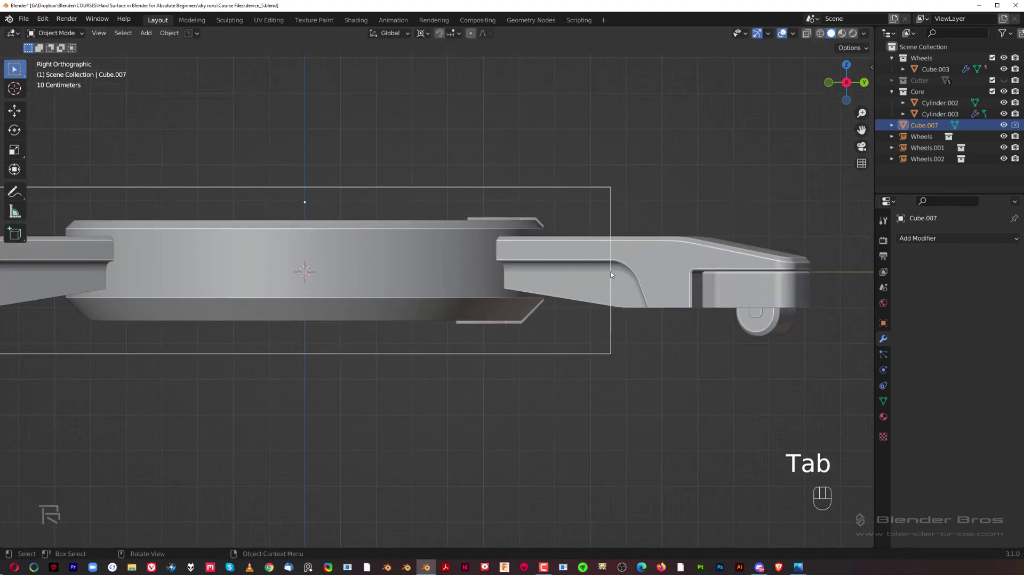
key(m)
click(610, 270)
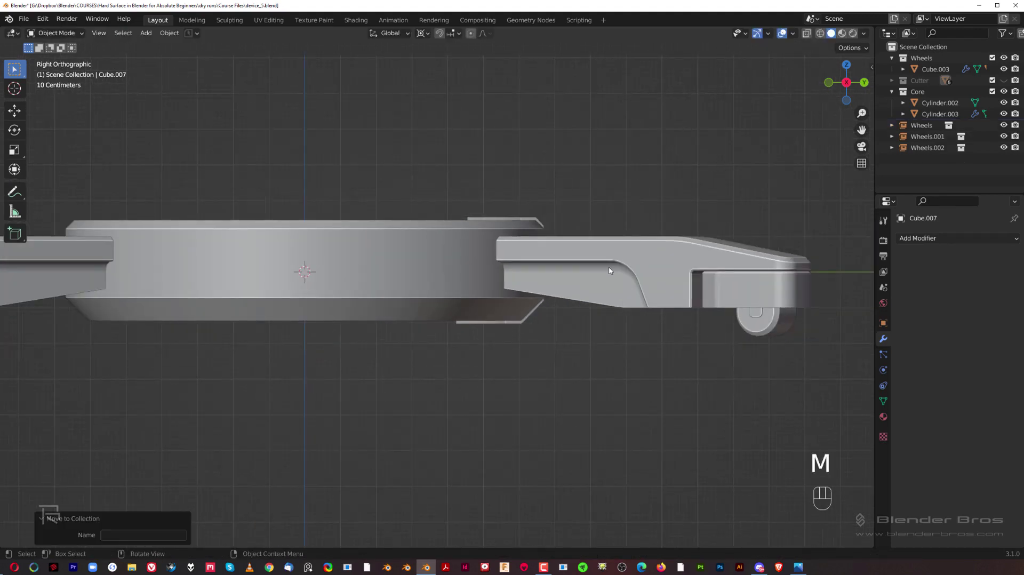
Apply the Solidify and Boolean Difference modifiers on the curved panel at the cylinder's edge.
middle_drag(610, 271, 316, 319)
key(KP_5)
scroll(383, 302, up, 4)
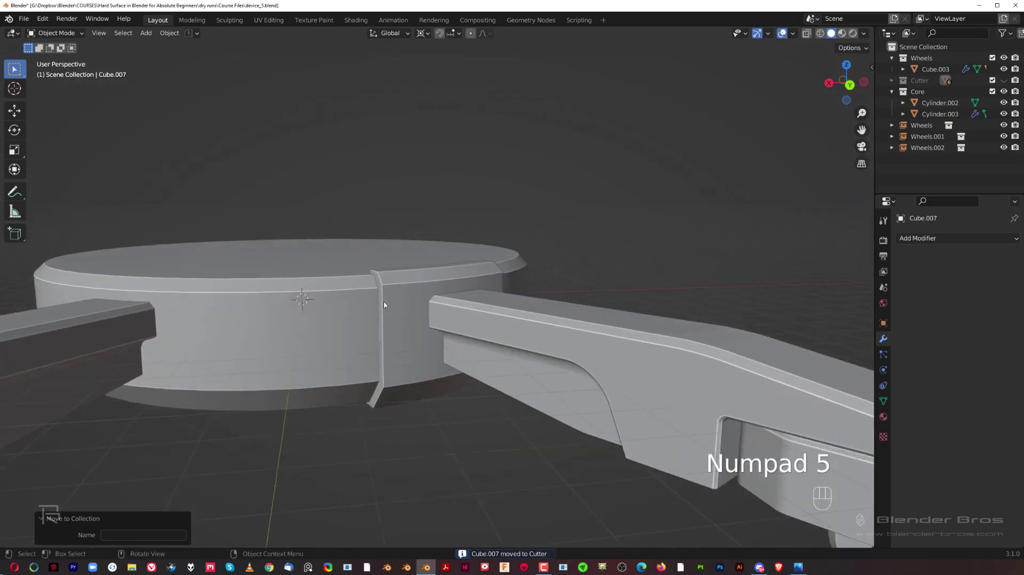
click(411, 275)
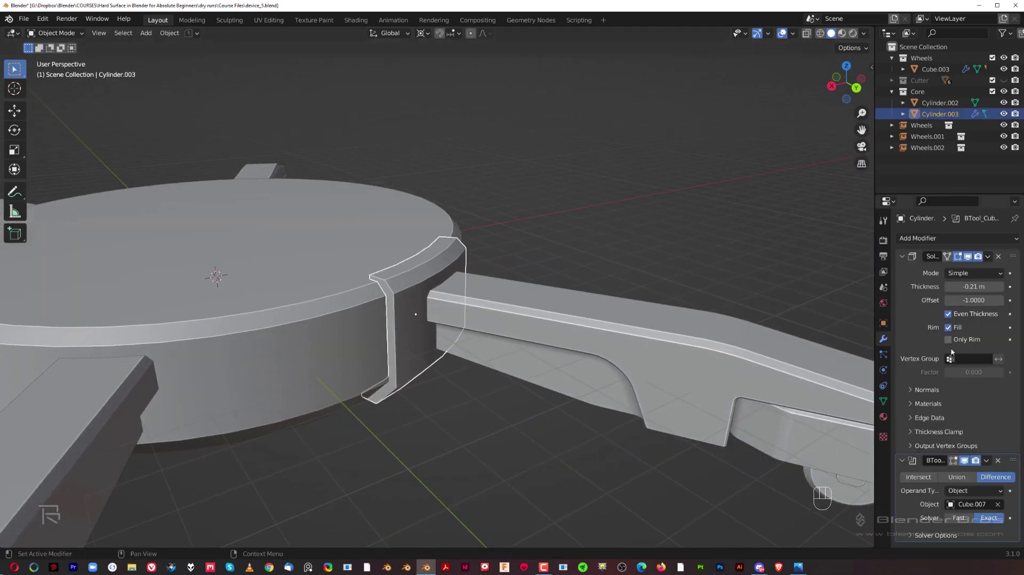
click(988, 256)
click(964, 272)
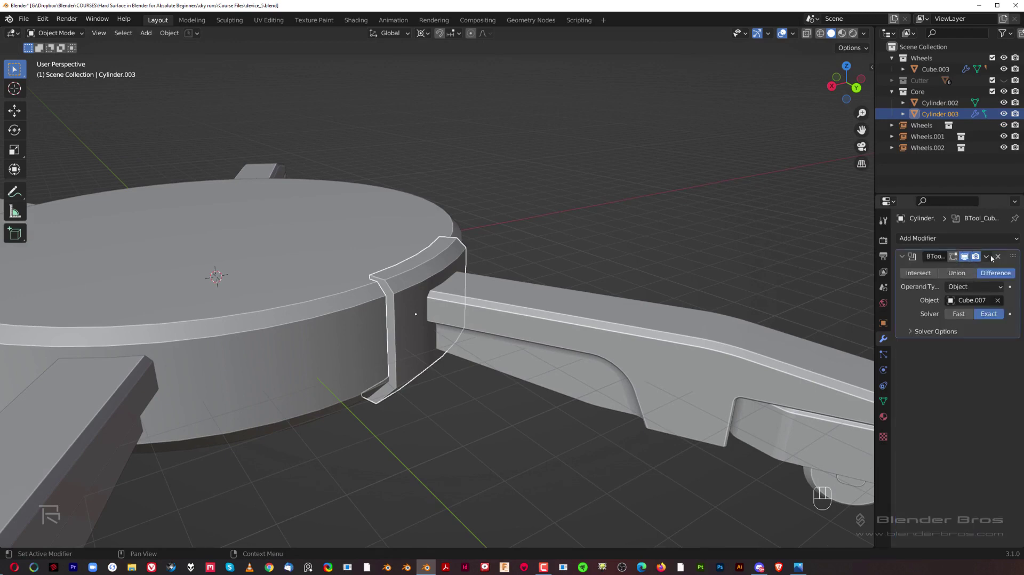
click(987, 257)
click(974, 272)
Examine the modifier stacks of the wheeled arm and its wheel for bevel and weighted normal settings.
middle_drag(420, 323, 499, 304)
click(511, 303)
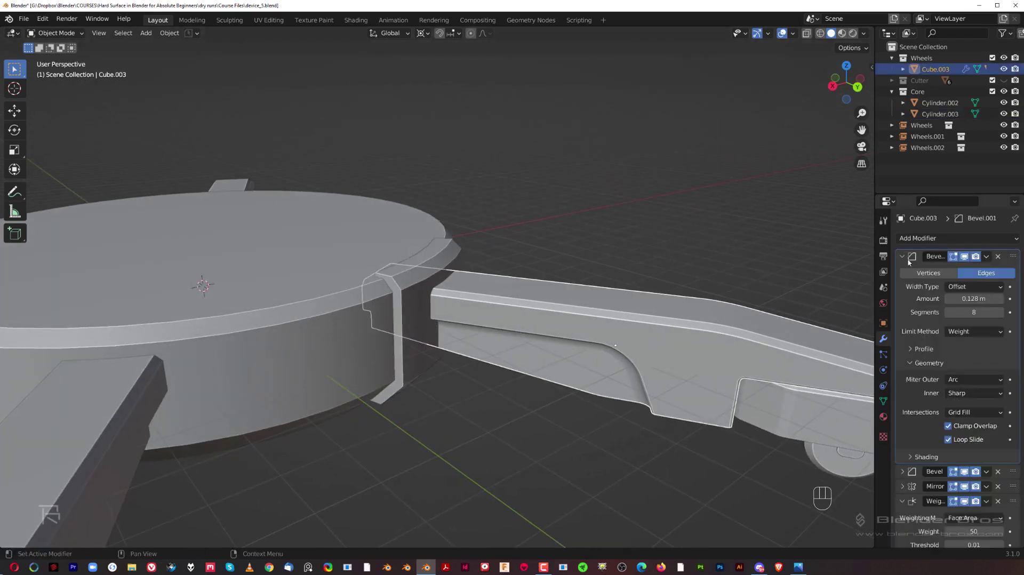
click(949, 260)
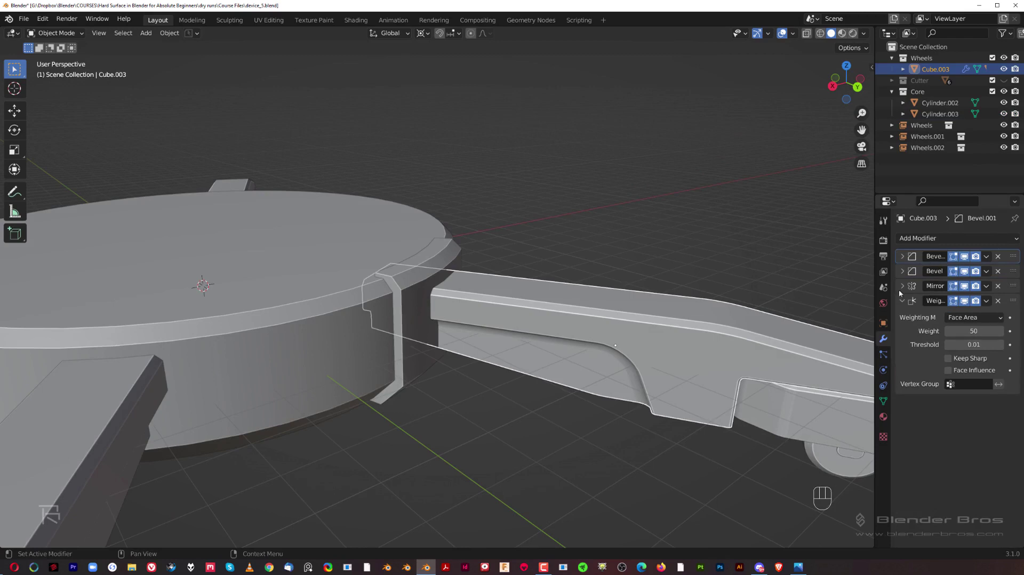
scroll(567, 368, down, 4)
click(662, 391)
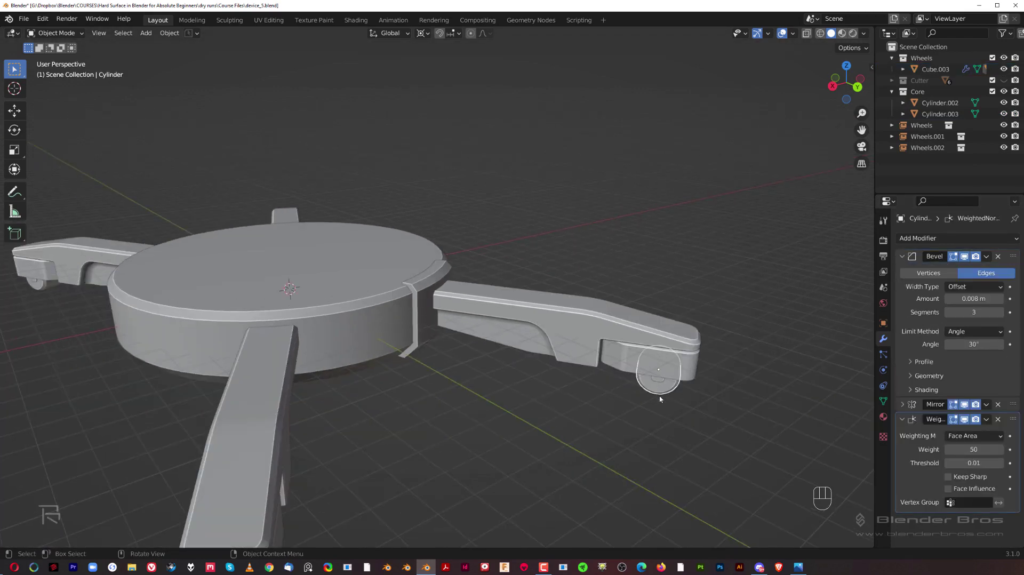
Apply the Mirror modifier on the wheel cylinder and collapse its Bevel settings.
click(905, 405)
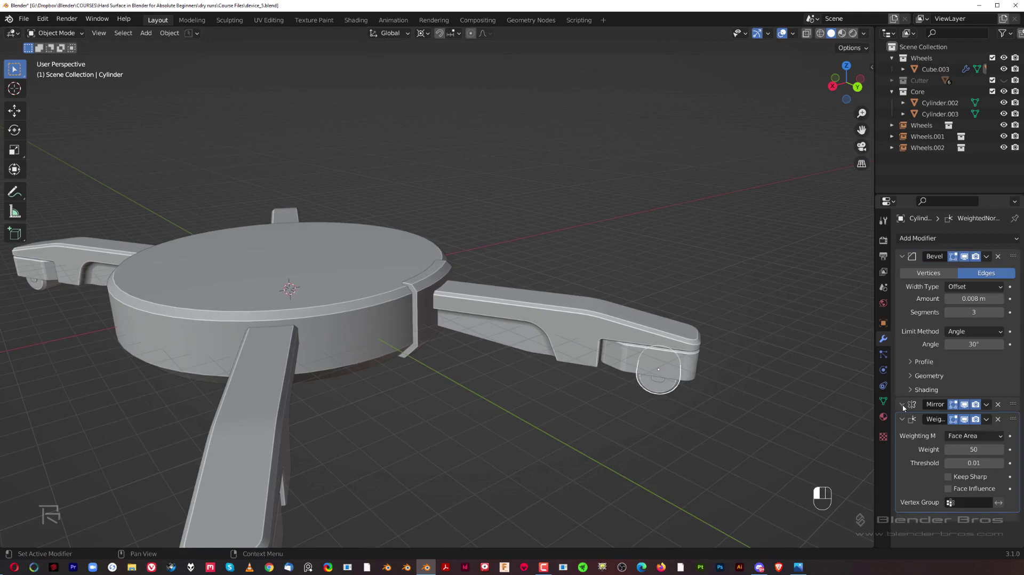
click(987, 405)
click(944, 417)
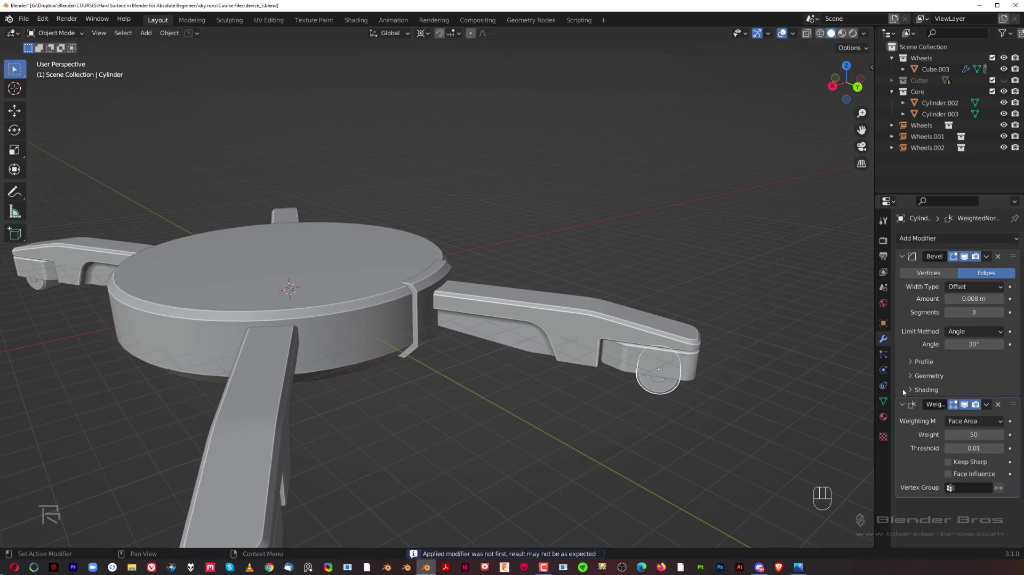
click(903, 257)
Copy the Bevel and Weighted Normal modifiers from the wheel cylinder to the curved bracket on the disc's rim.
click(427, 284)
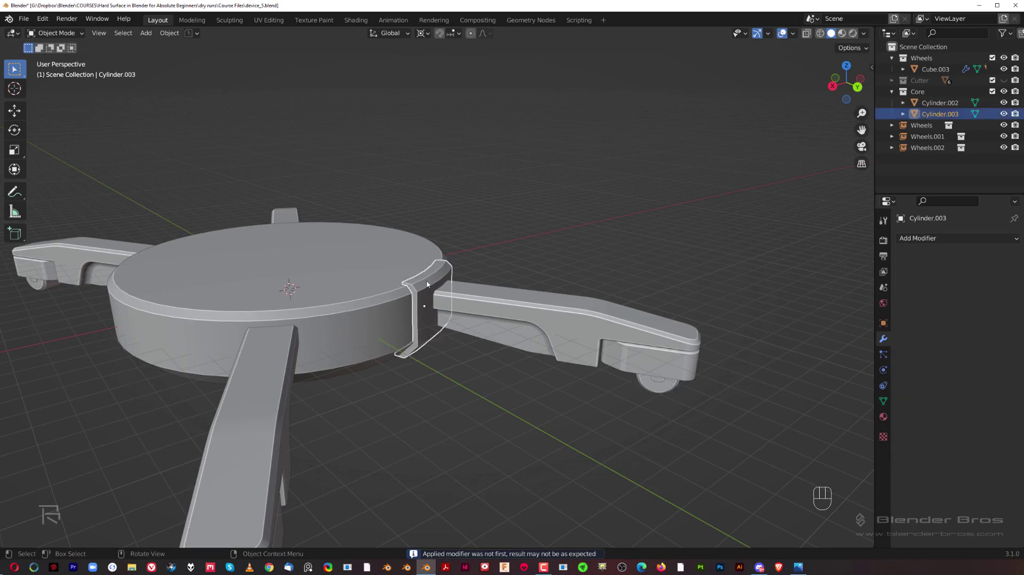
shift+click(671, 389)
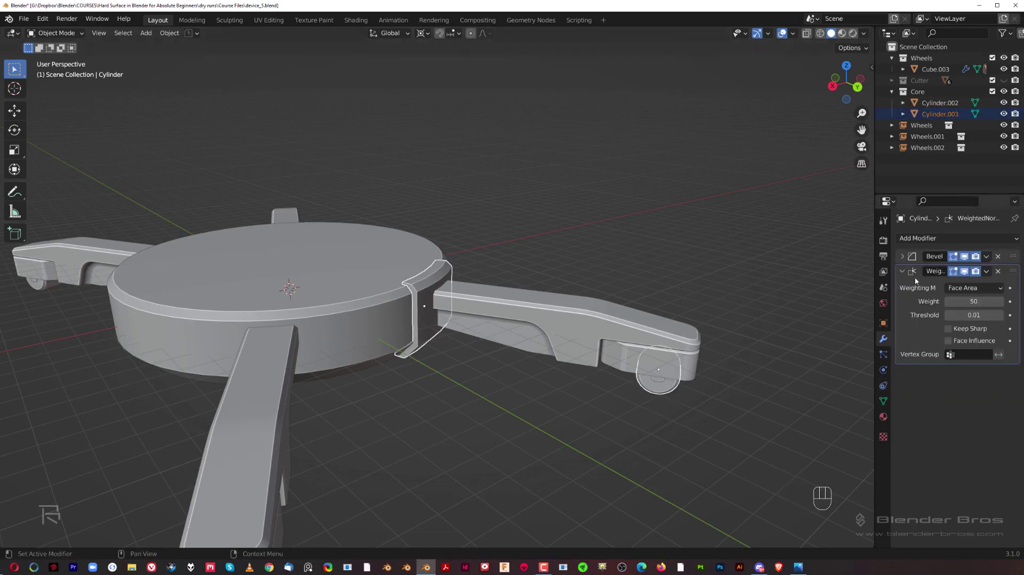
key(ctrl+c)
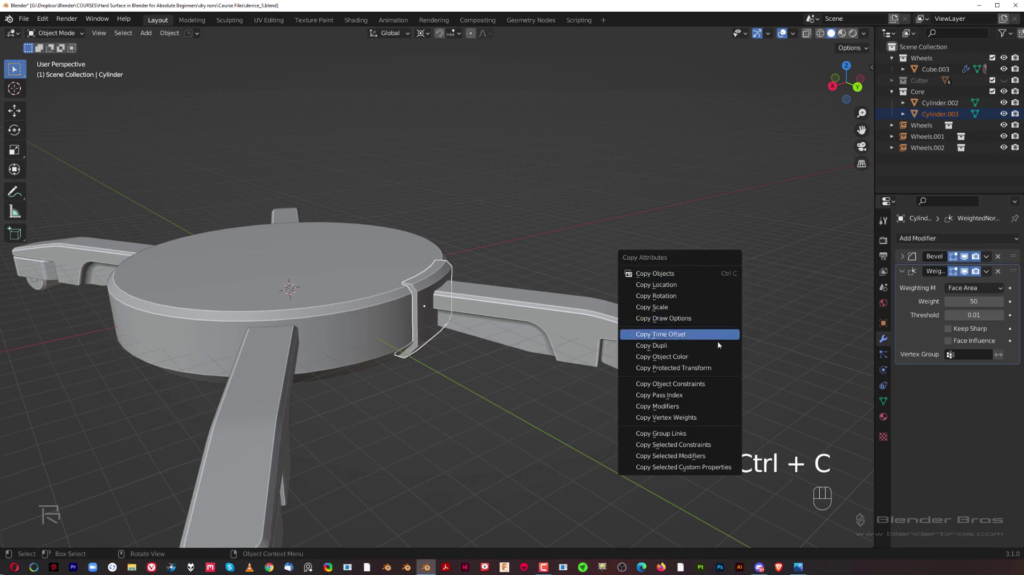
click(718, 406)
scroll(437, 293, up, 3)
scroll(467, 330, up, 3)
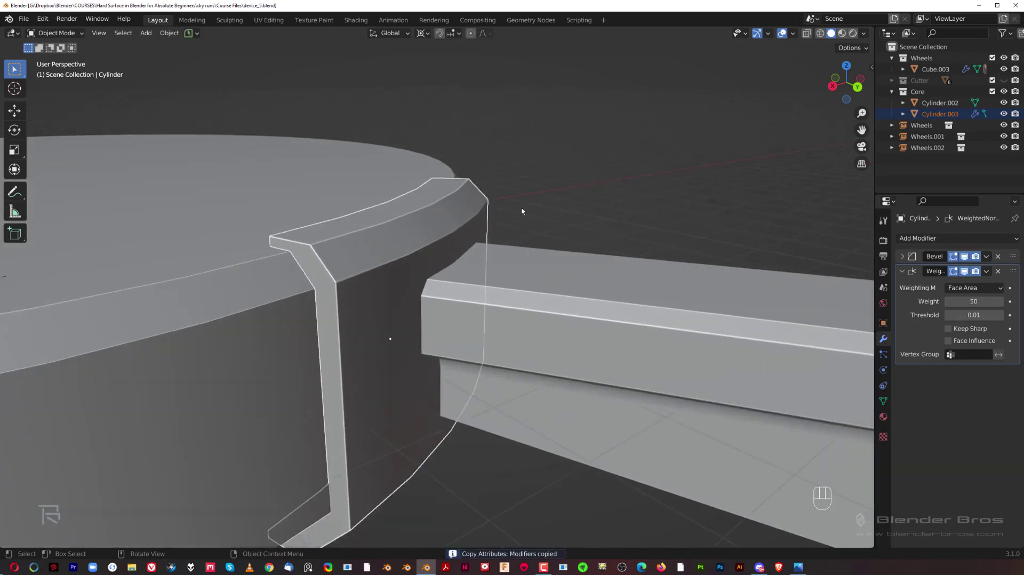
click(373, 246)
scroll(499, 282, down, 9)
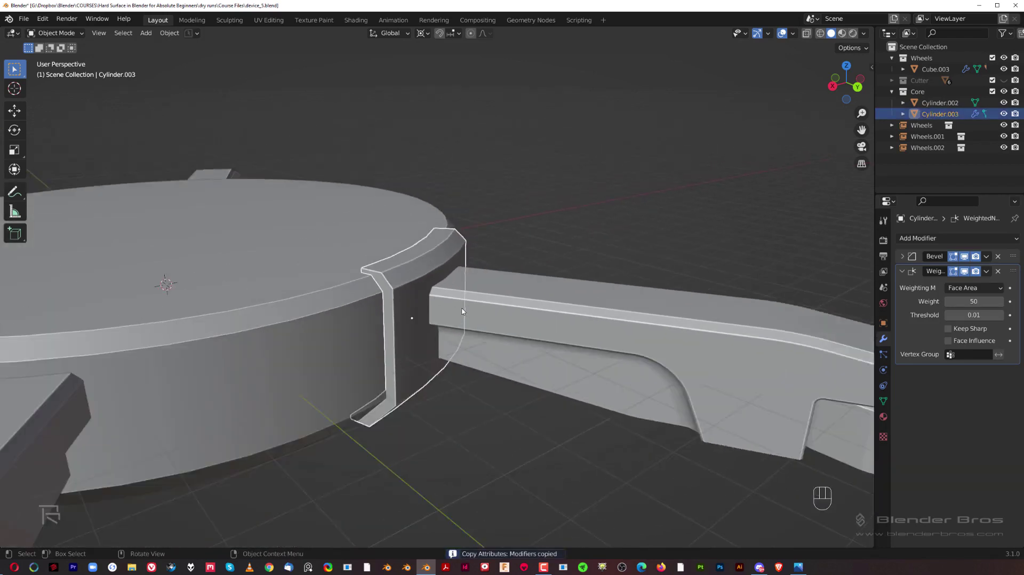
Switch the viewport to orthographic projection and examine the device from the top, front and an angle.
shift+middle_drag(464, 320, 528, 272)
middle_drag(528, 272, 386, 298)
key(grave)
key(KP_5)
scroll(453, 259, up, 2)
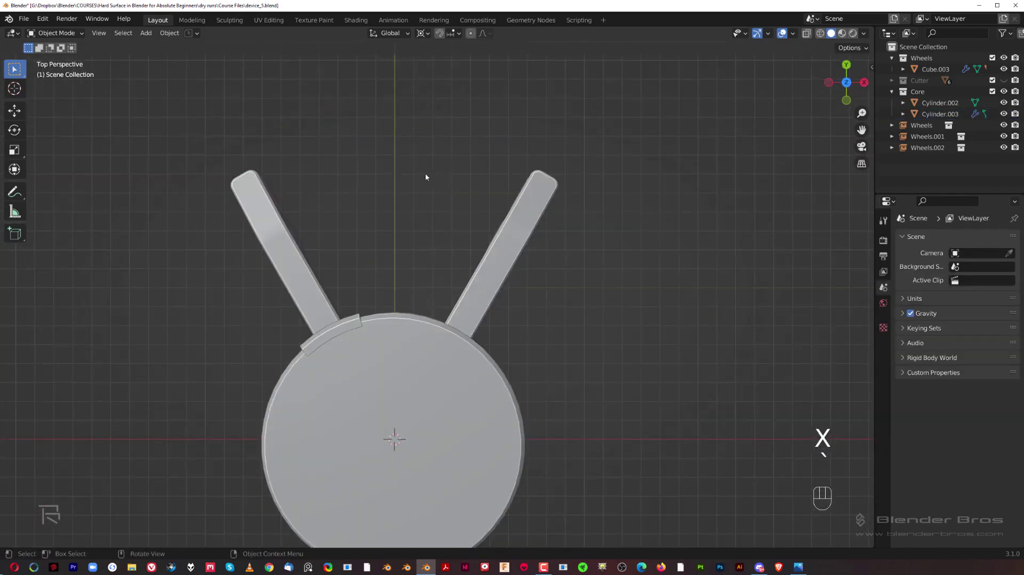
key(shift+KP_5)
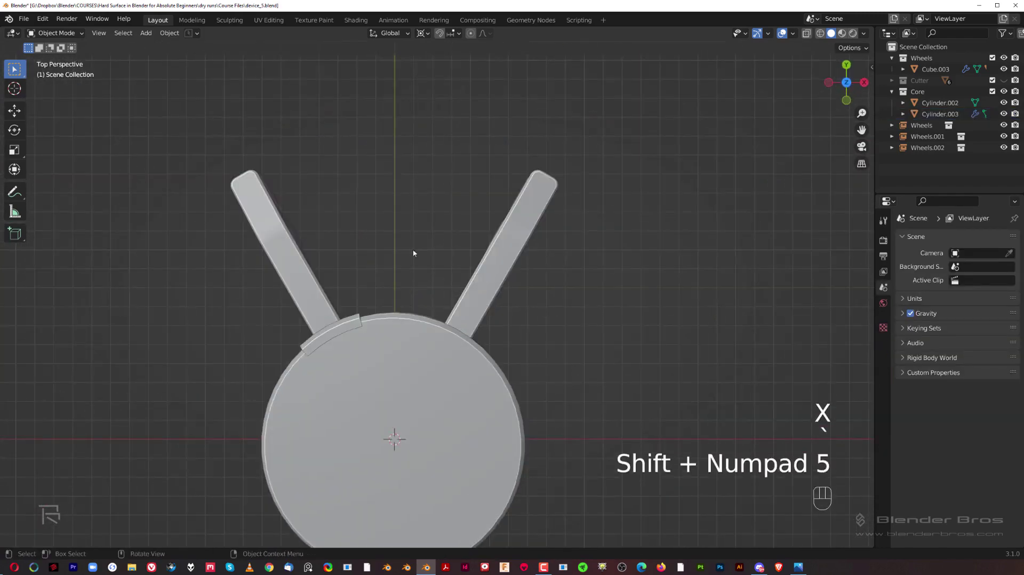
middle_drag(414, 251, 495, 206)
key(KP_5)
middle_drag(536, 263, 631, 300)
key(grave)
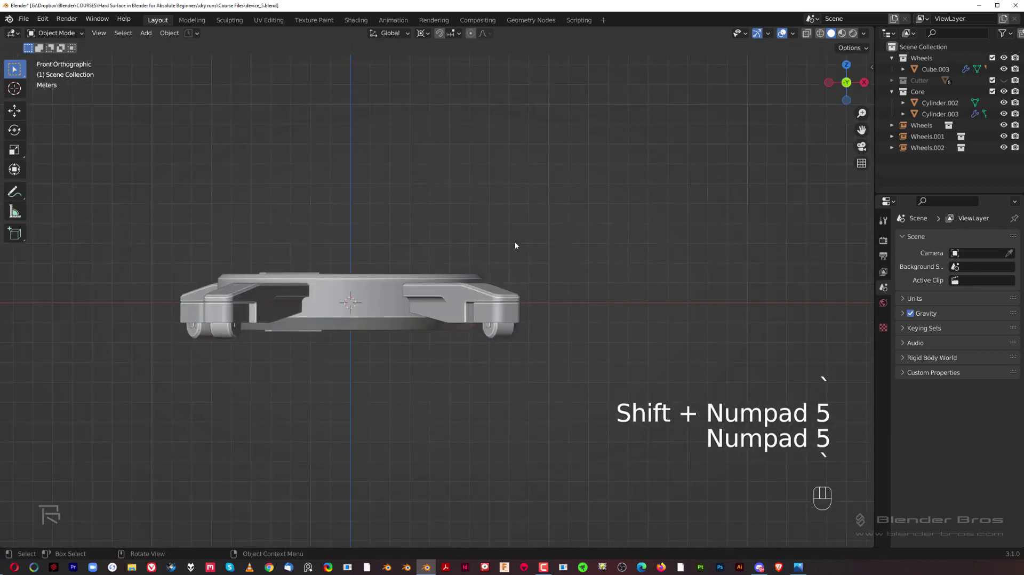
middle_drag(515, 241, 426, 179)
key(grave)
middle_drag(535, 186, 393, 334)
Add a Mirror modifier to the curved bracket and place it above Weighted Normal in the stack.
click(436, 314)
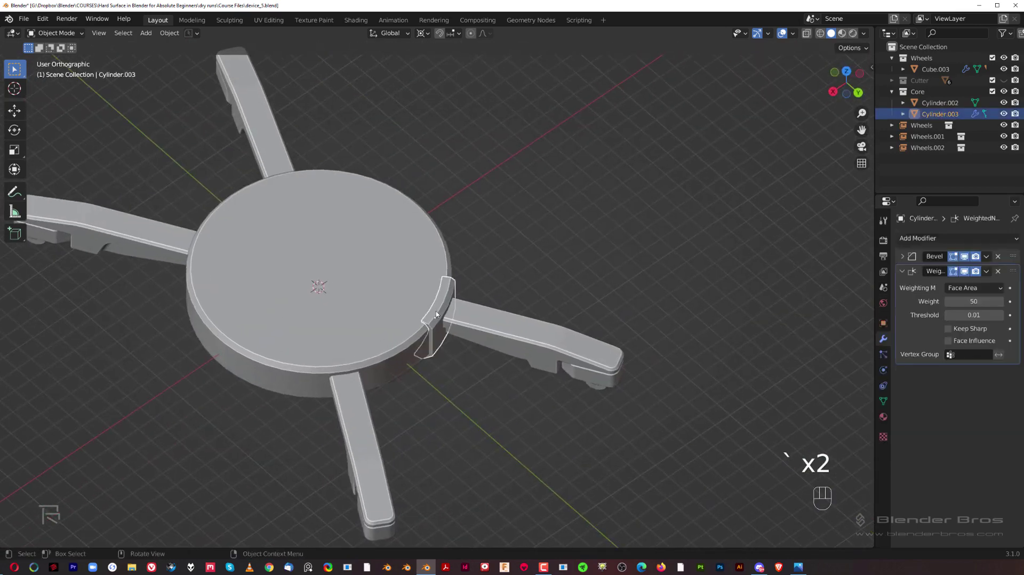
click(932, 243)
click(807, 364)
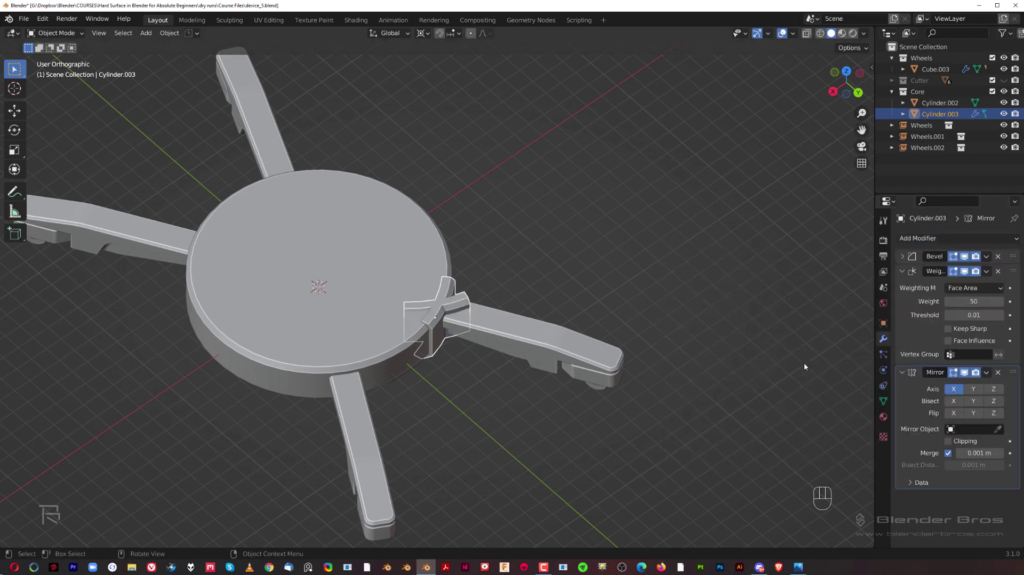
drag(1013, 372, 990, 279)
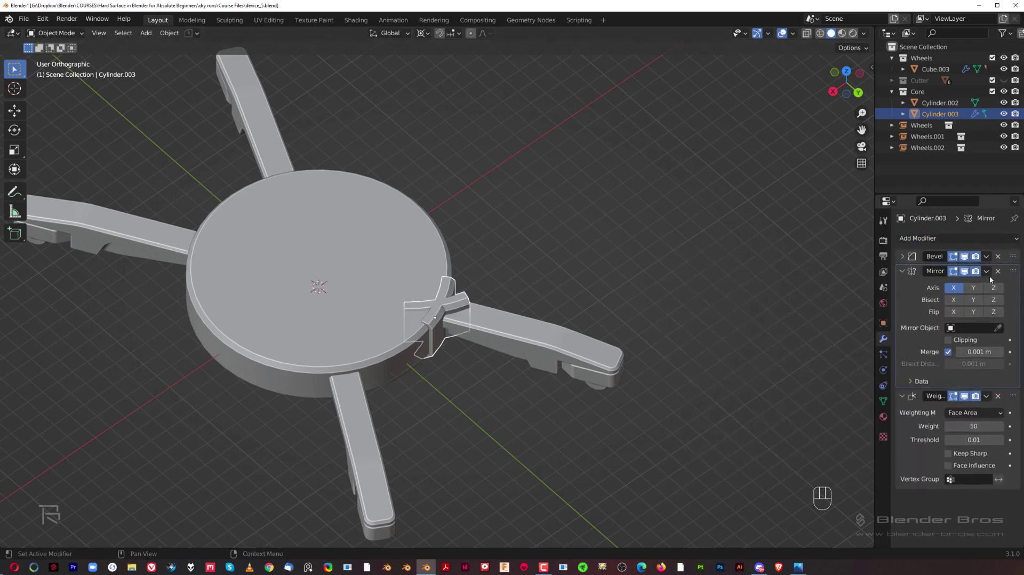
Set the central disc as the bracket's mirror object and mirror it on the Y axis as well as X.
click(997, 331)
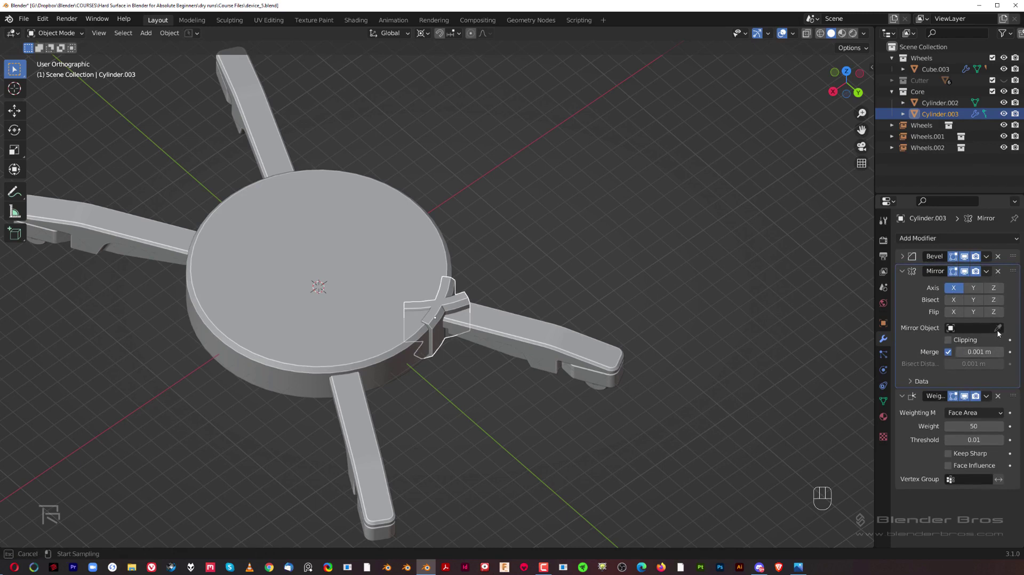
click(314, 291)
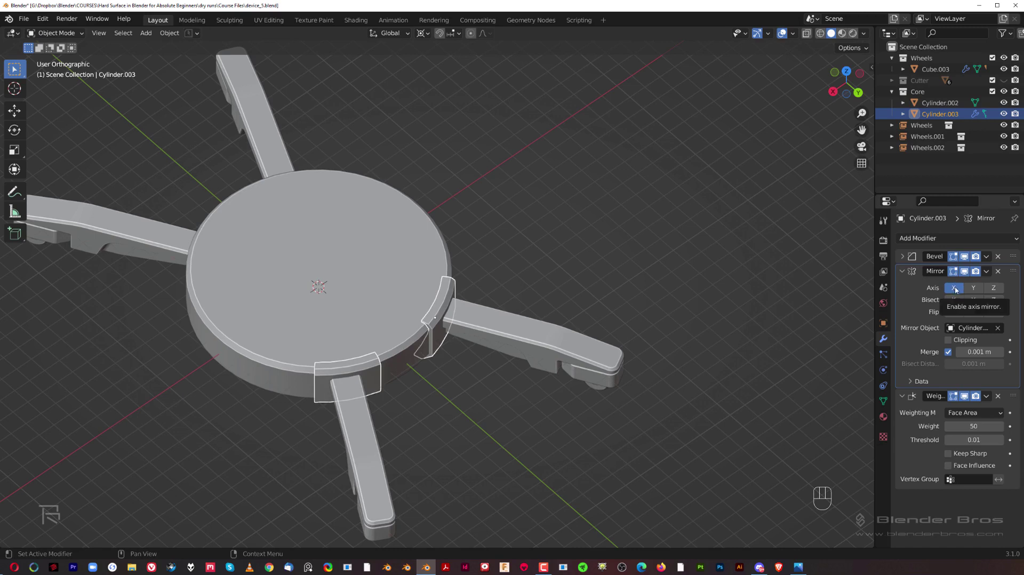
click(974, 289)
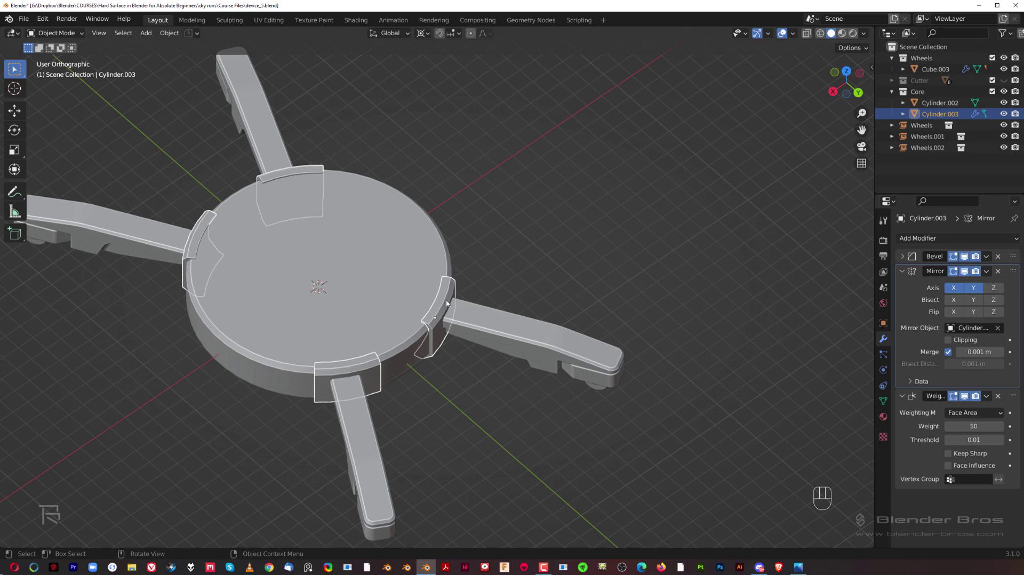
key(Tab)
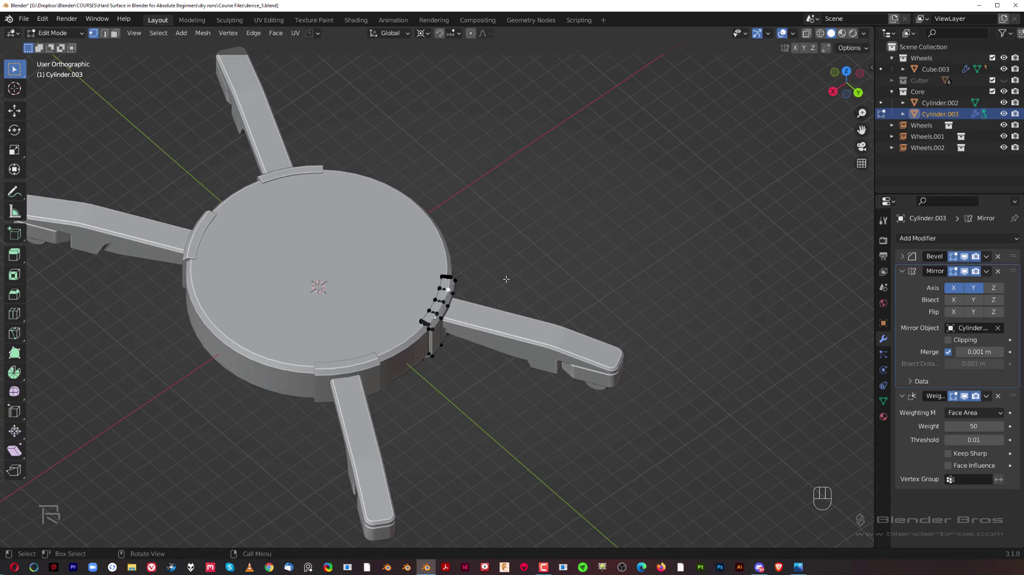
key(g)
right_click(788, 297)
key(Tab)
Examine the mirrored brackets around the central disc from several angles and from the side.
scroll(455, 240, down, 2)
middle_drag(461, 267, 639, 294)
key(grave)
scroll(539, 238, up, 2)
click(564, 259)
scroll(512, 243, up, 2)
shift+middle_drag(437, 232, 422, 145)
middle_drag(422, 175, 463, 204)
key(grave)
scroll(463, 204, up, 1)
Enter Edit Mode on the central disc and select its top face in face selection mode.
click(385, 216)
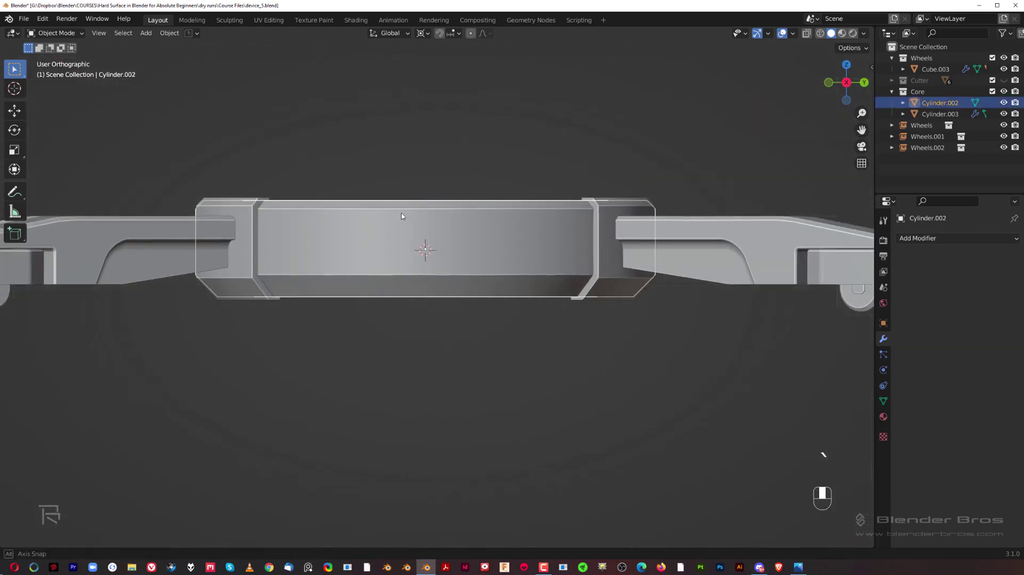
middle_drag(386, 217, 342, 264)
key(Tab)
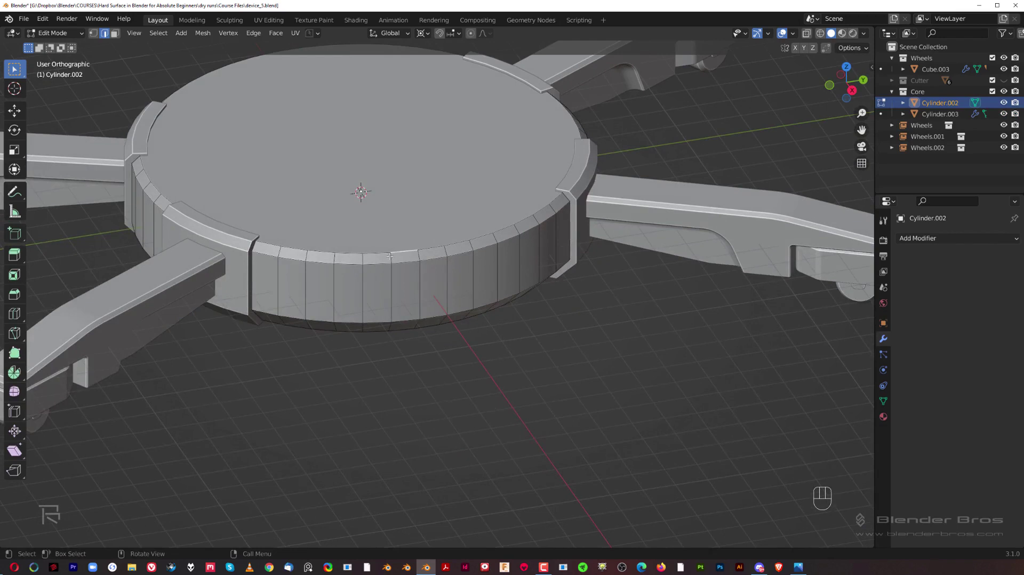
key(Tab)
key(Tab)
click(536, 179)
click(340, 203)
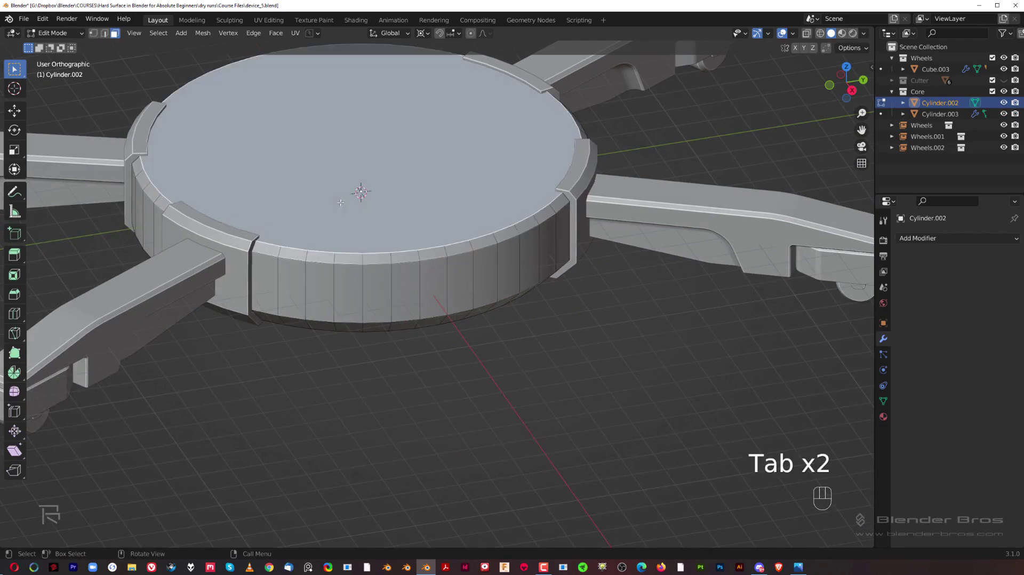
Add a continuous run of upper chamfer faces between two neighbouring brackets to the disc's face selection.
key(shift)
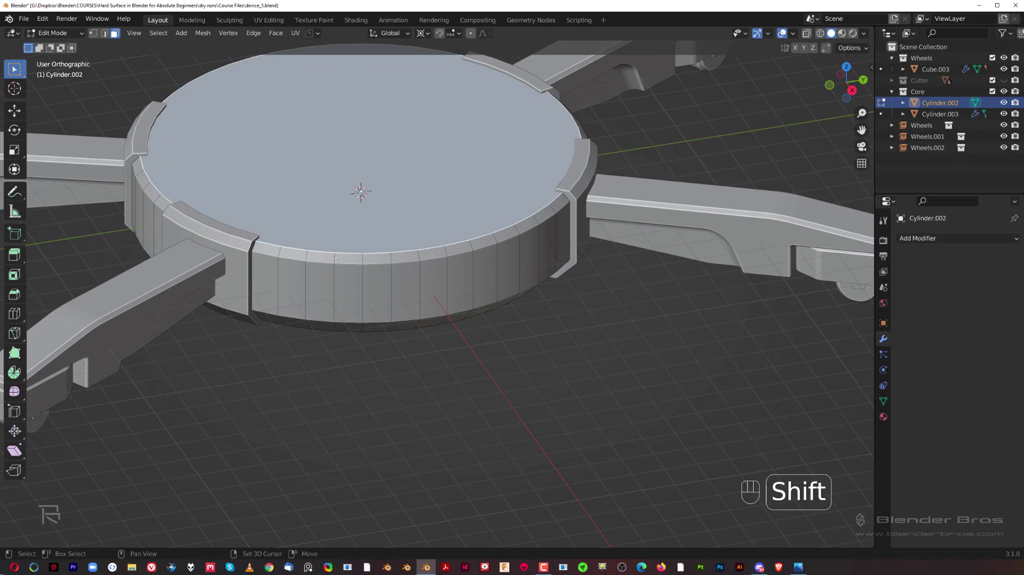
middle_drag(349, 256, 422, 255)
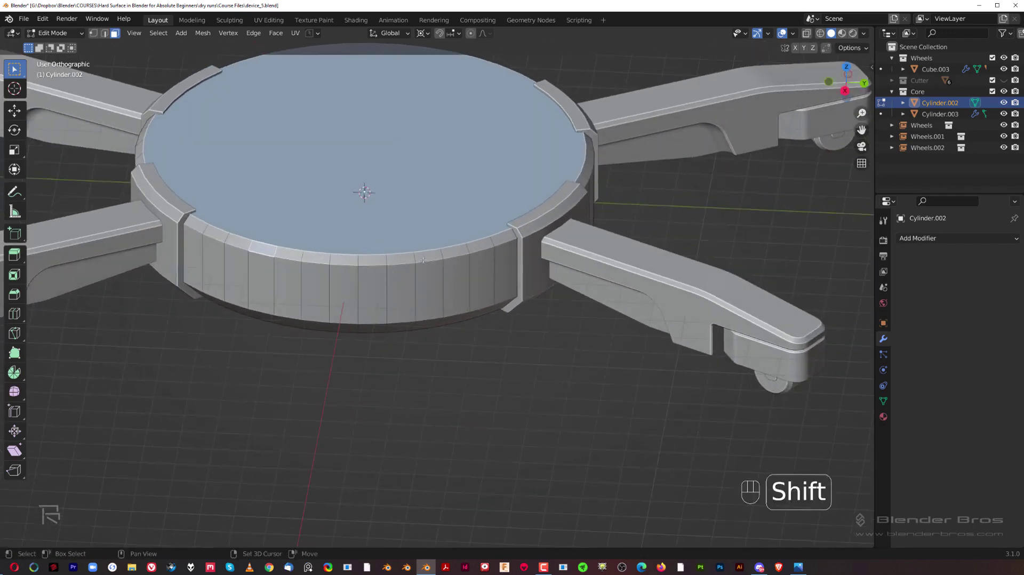
shift+click(426, 257)
middle_drag(419, 296, 420, 289)
ctrl+click(292, 249)
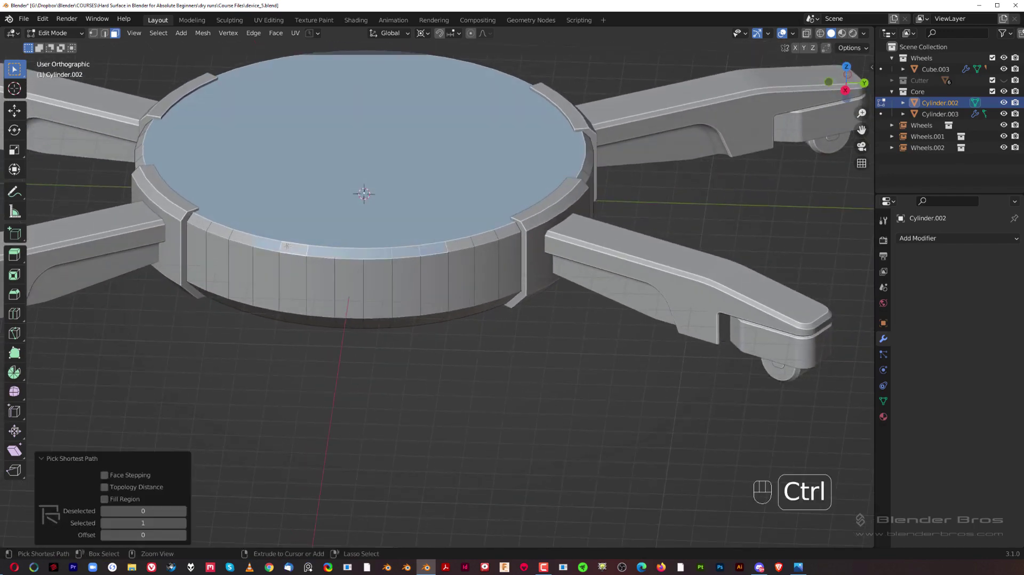
Extend the selection down one side-wall face and along the lower chamfer faces beneath the selected upper run.
middle_drag(305, 301, 316, 250)
key(ctrl)
ctrl+click(299, 244)
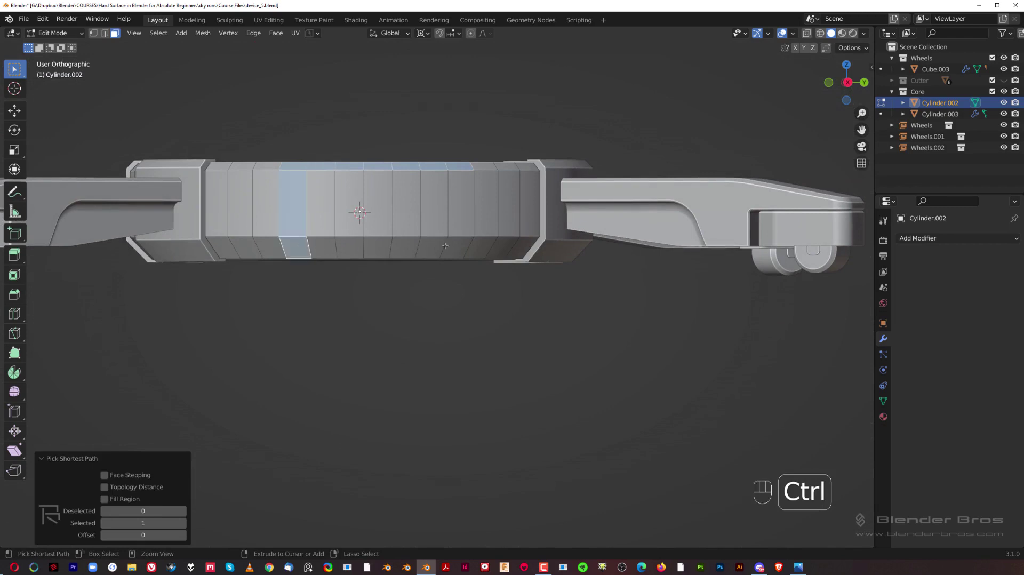
ctrl+click(456, 249)
Add the side-wall faces between the two chamfer runs with Circle Select and deselect the extra face beyond them.
key(w)
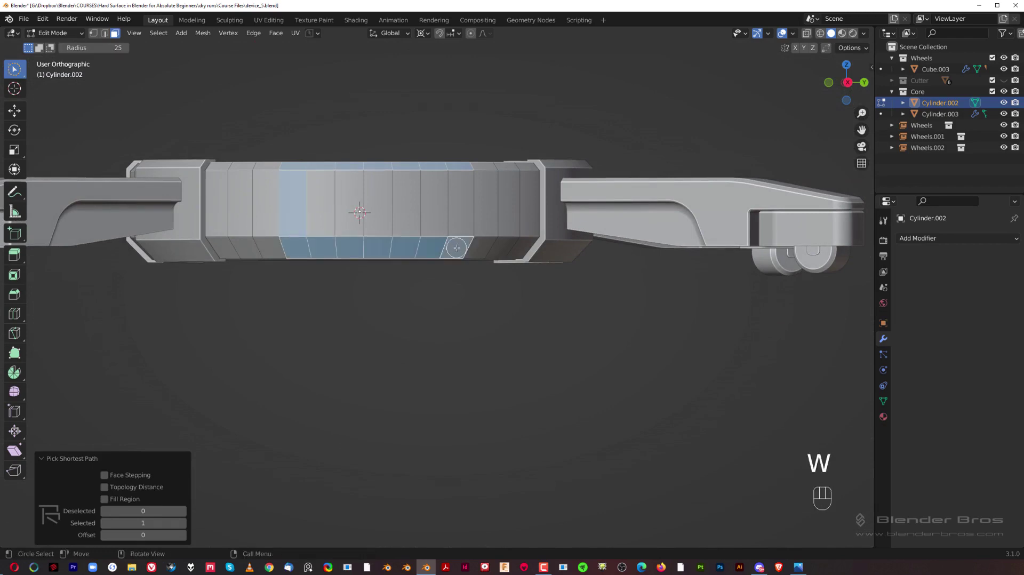
key(shift)
key(w)
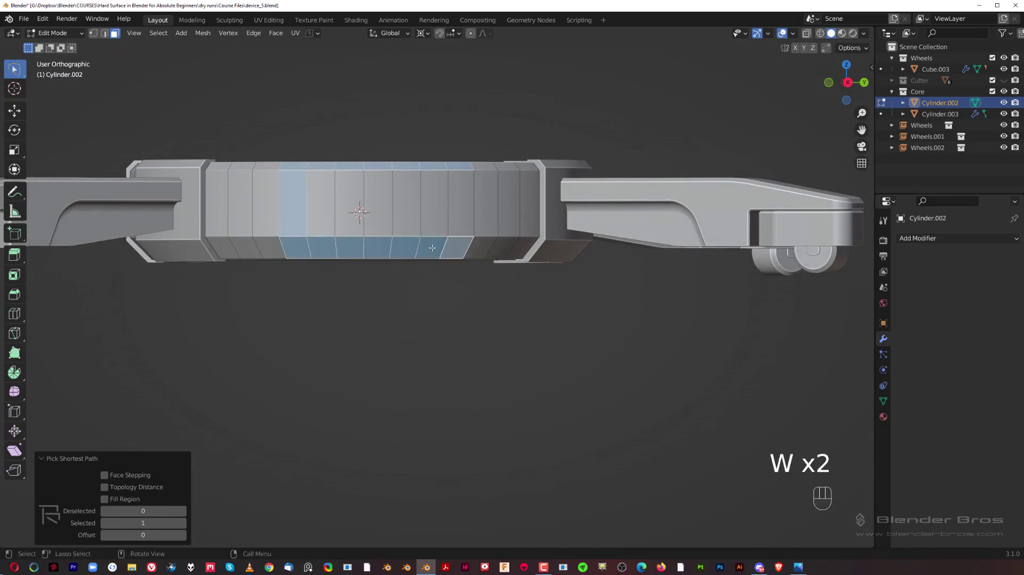
key(w)
key(w)
key(w)
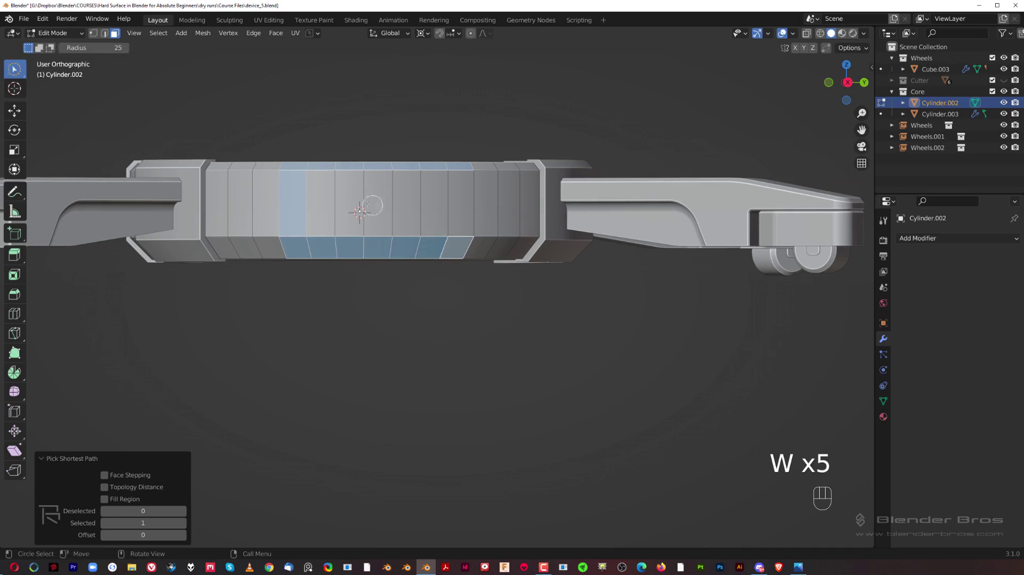
key(shift)
shift+drag(331, 191, 480, 210)
key(shift)
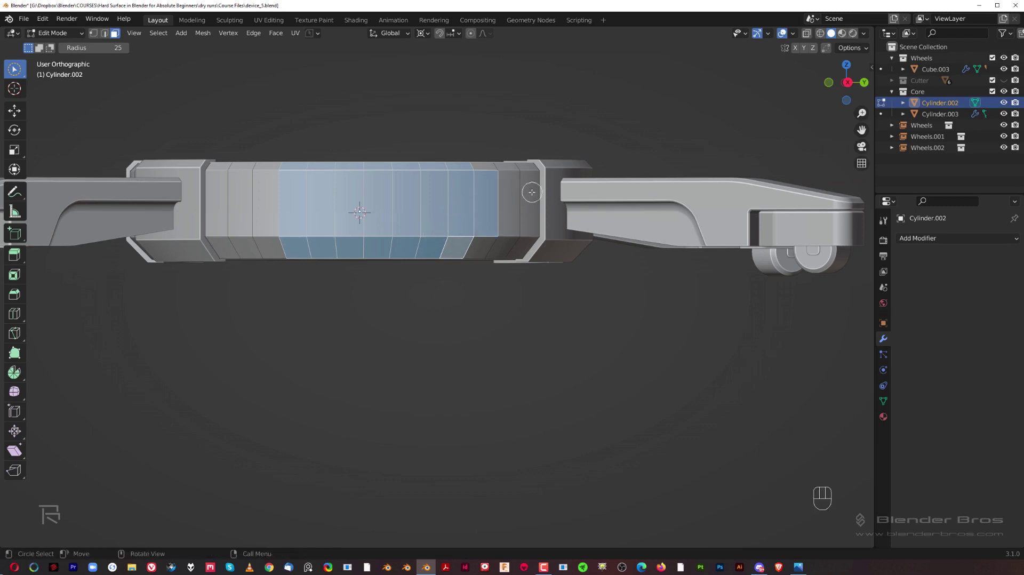
key(ctrl)
ctrl+click(497, 177)
Add the disc's bottom face to the selection and return to a non-circle selection tool.
middle_drag(478, 269, 389, 225)
key(shift)
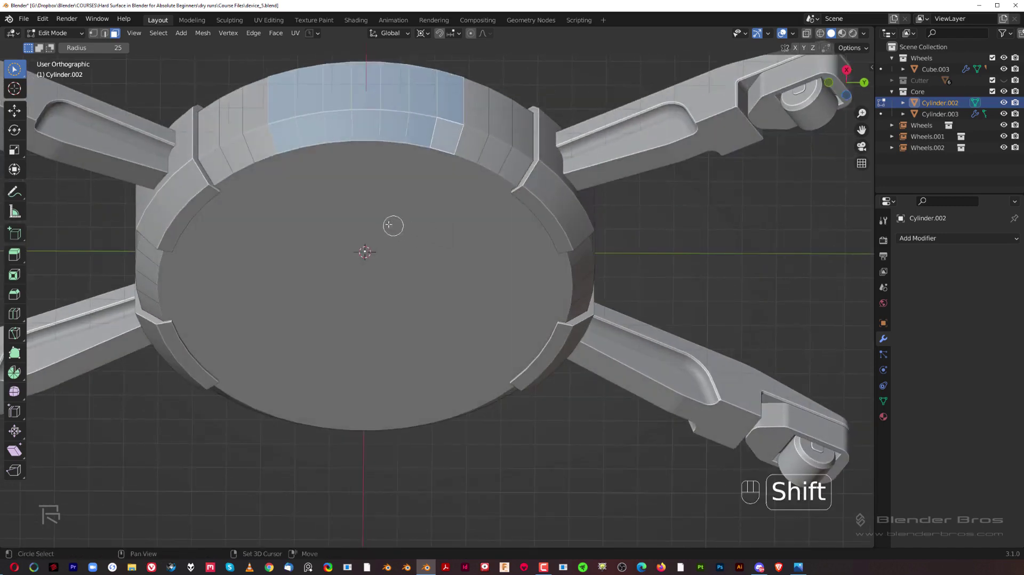
shift+click(382, 213)
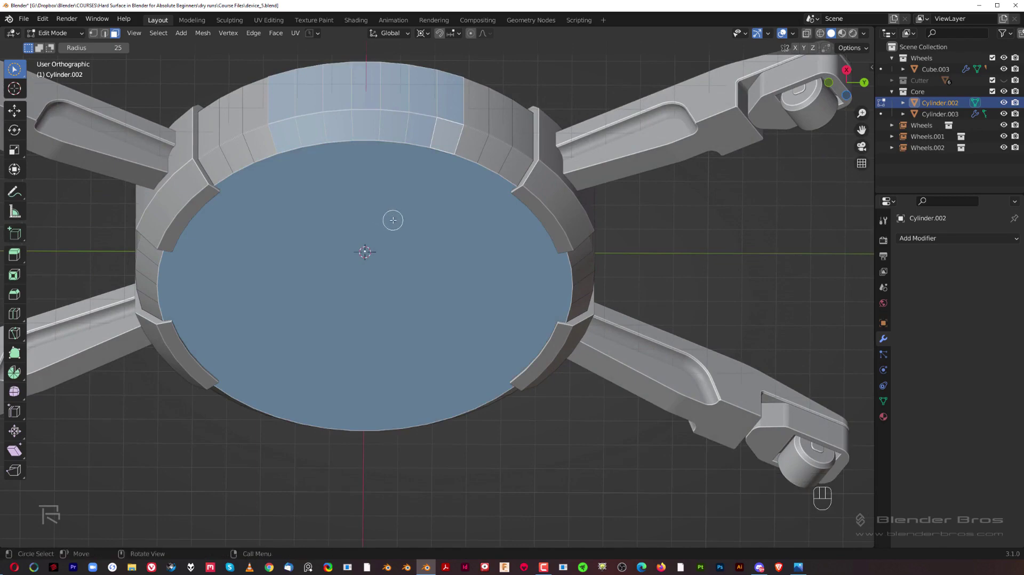
key(w)
Duplicate the selected disc faces in place, separate the copy into its own object and return to Object Mode.
middle_drag(393, 221, 596, 291)
middle_drag(339, 85, 472, 300)
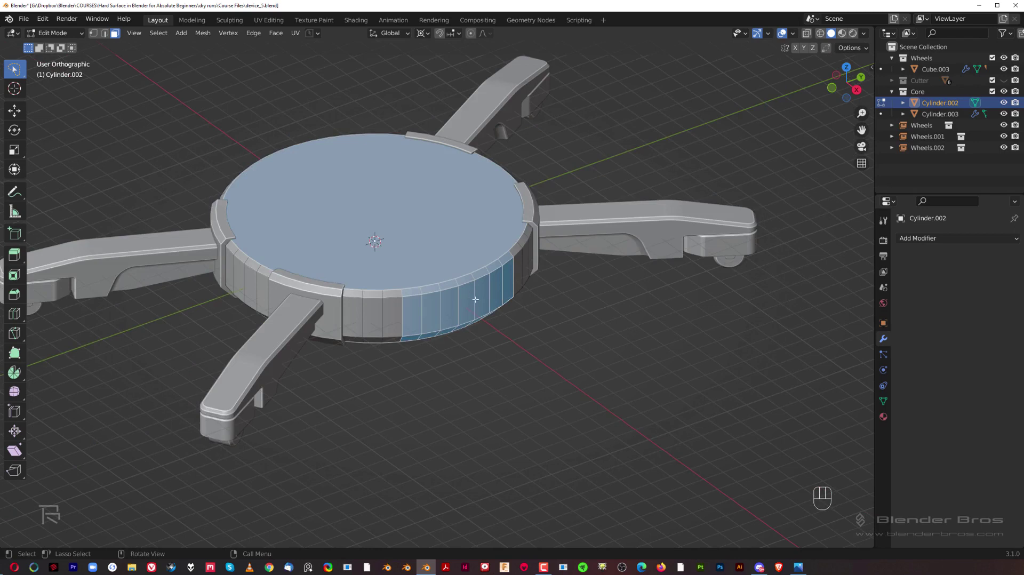
key(shift+d)
right_click(561, 207)
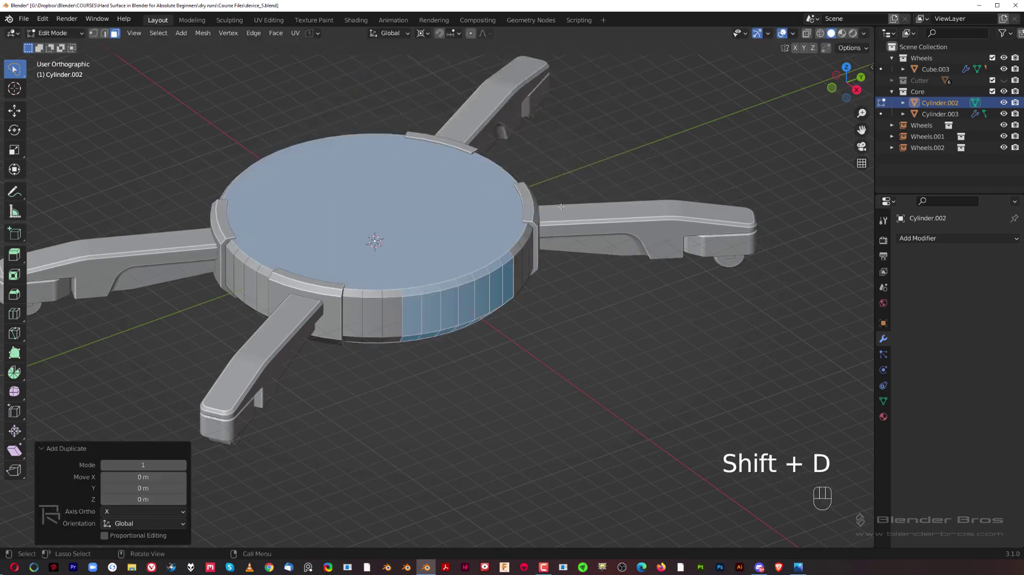
key(slash)
key(slash)
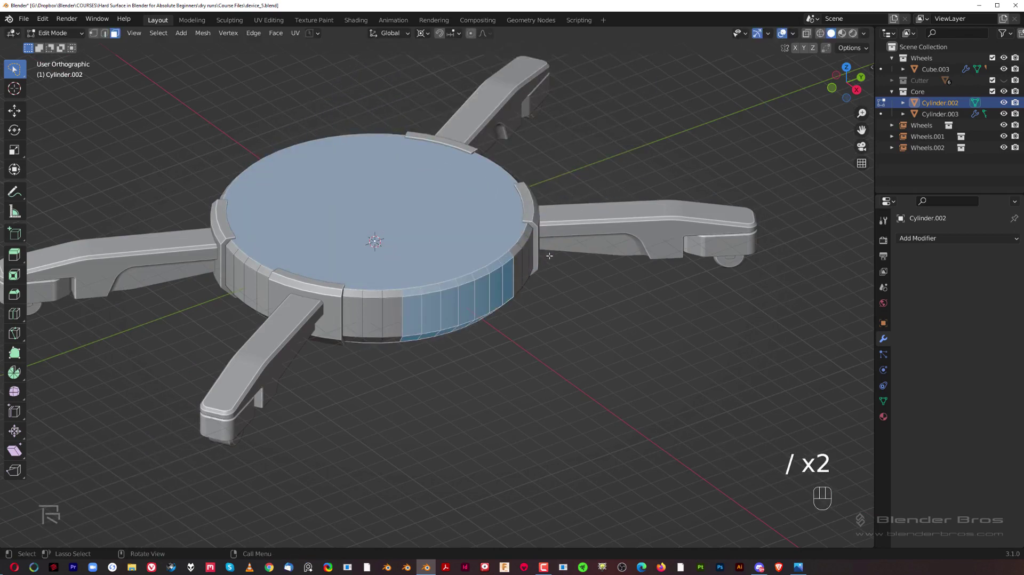
key(p)
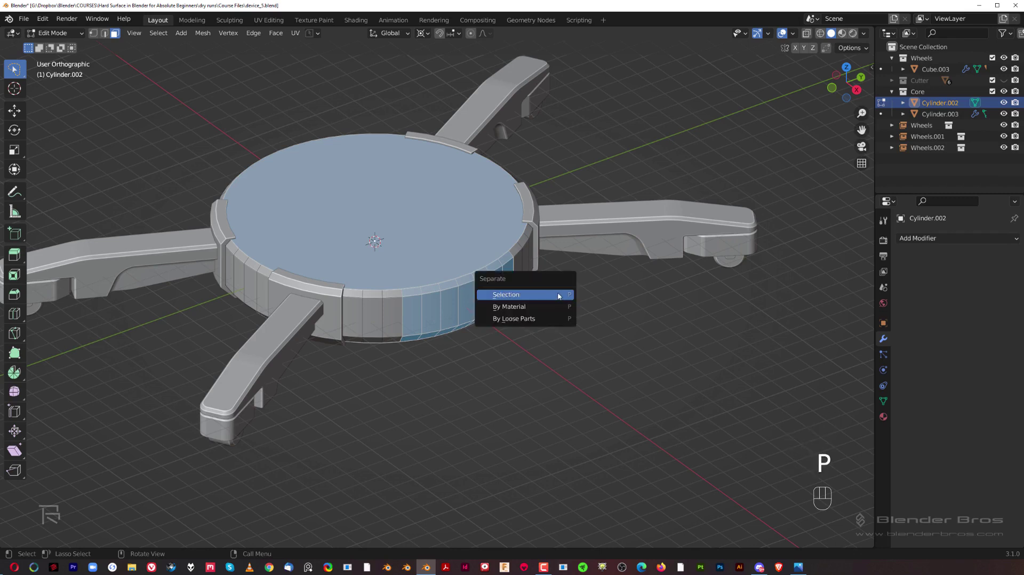
click(559, 296)
key(Tab)
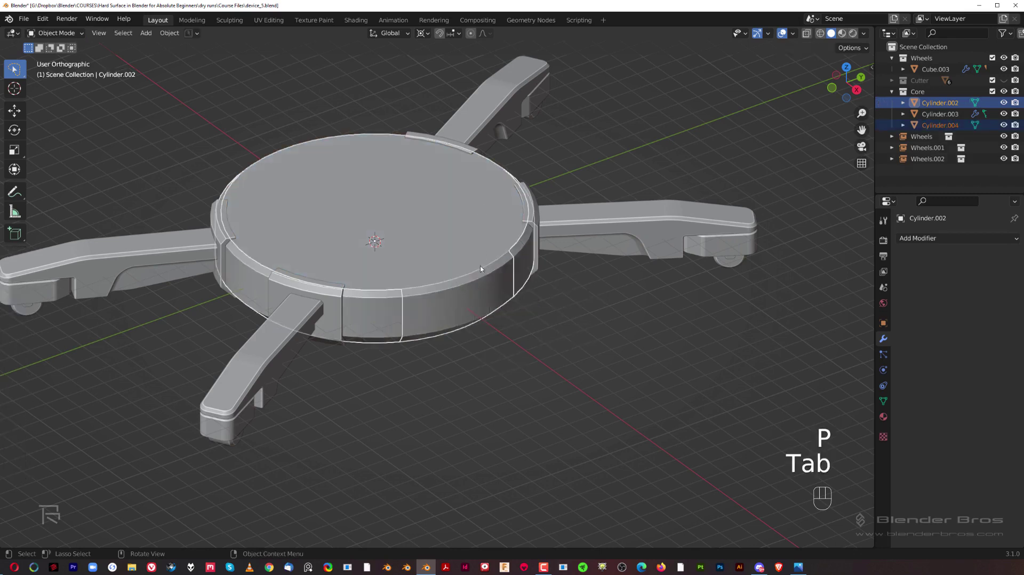
Isolate the separated disc copy in local view, enter Edit Mode and inset its top and bottom faces by 0.3774 m.
click(462, 268)
key(g)
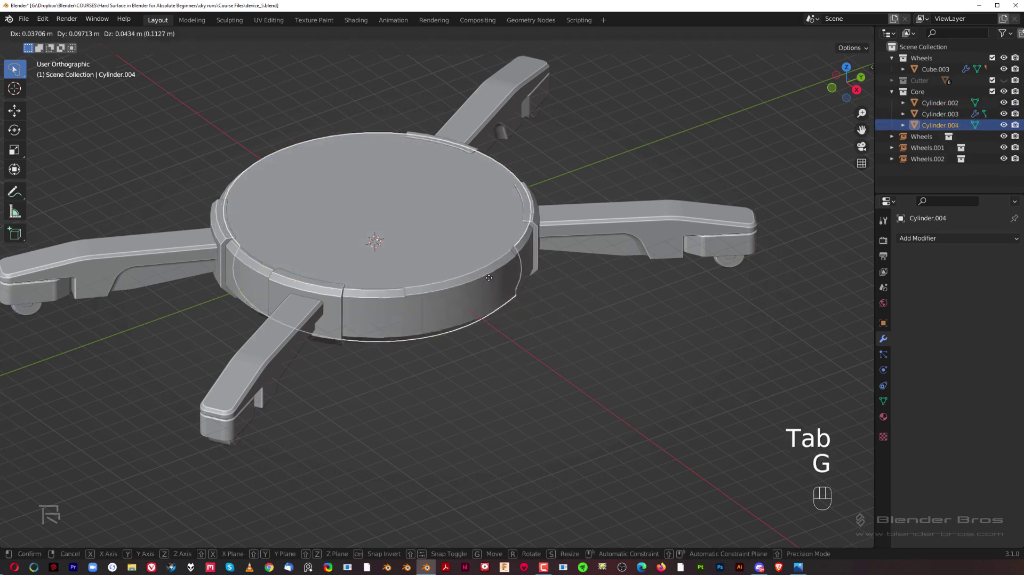
right_click(635, 269)
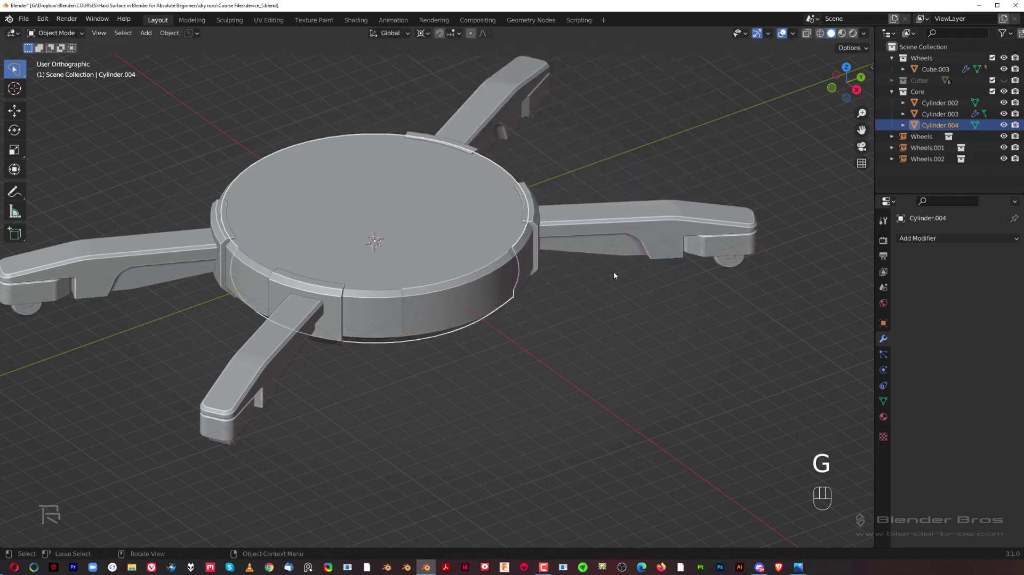
key(KP_Divide)
key(Tab)
middle_drag(517, 281, 480, 298)
scroll(480, 299, up, 3)
key(i)
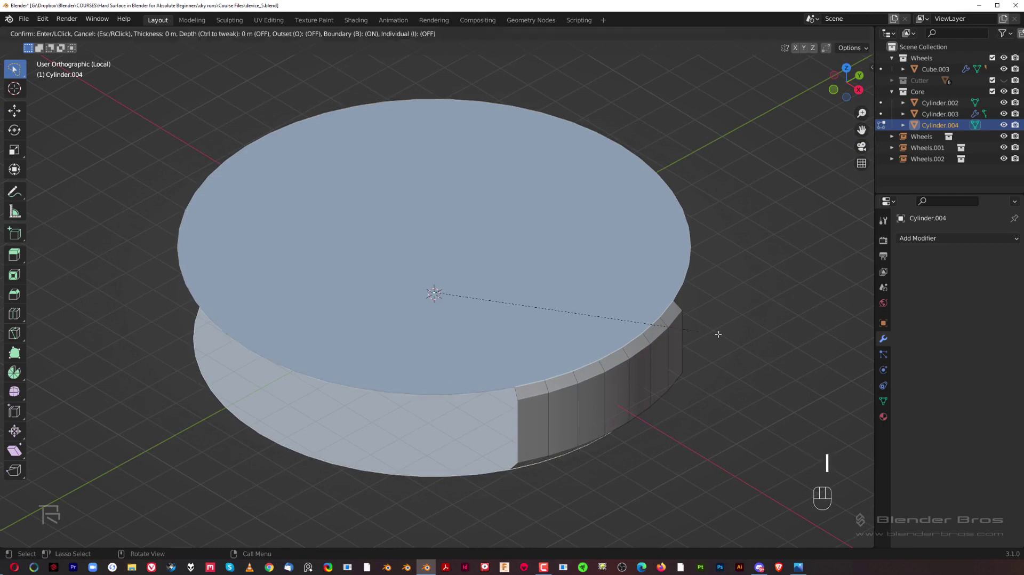
shift+click(587, 295)
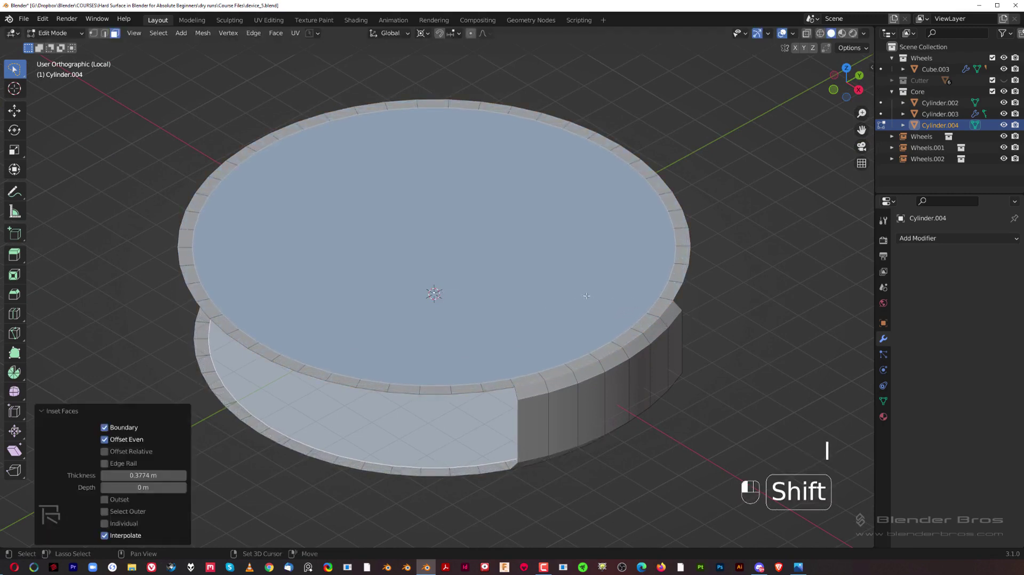
Extend the selection along the top inset ring with shortest paths, leaving out the ring faces above the curved wall segment.
key(ctrl+z)
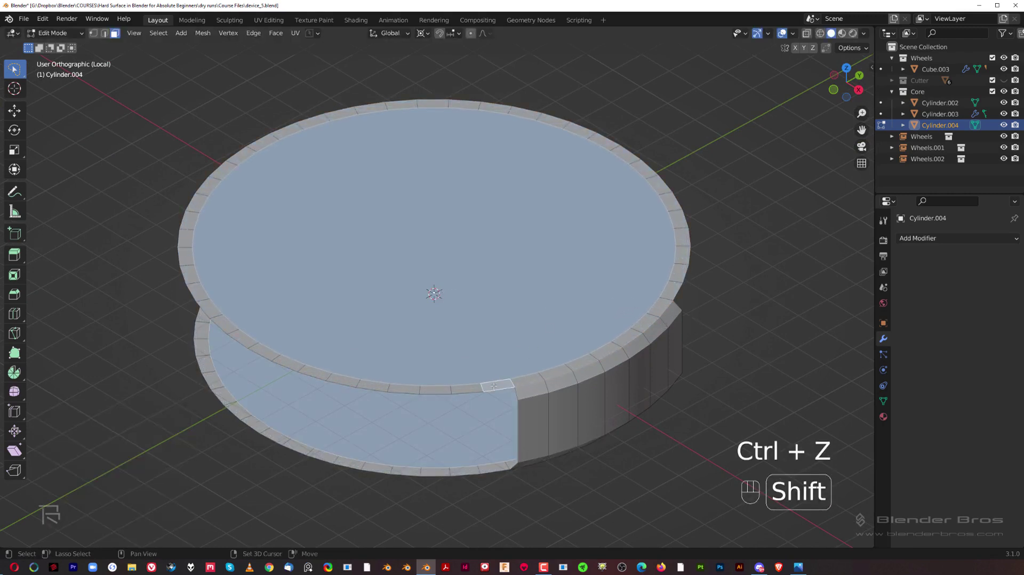
ctrl+click(185, 239)
ctrl+click(411, 103)
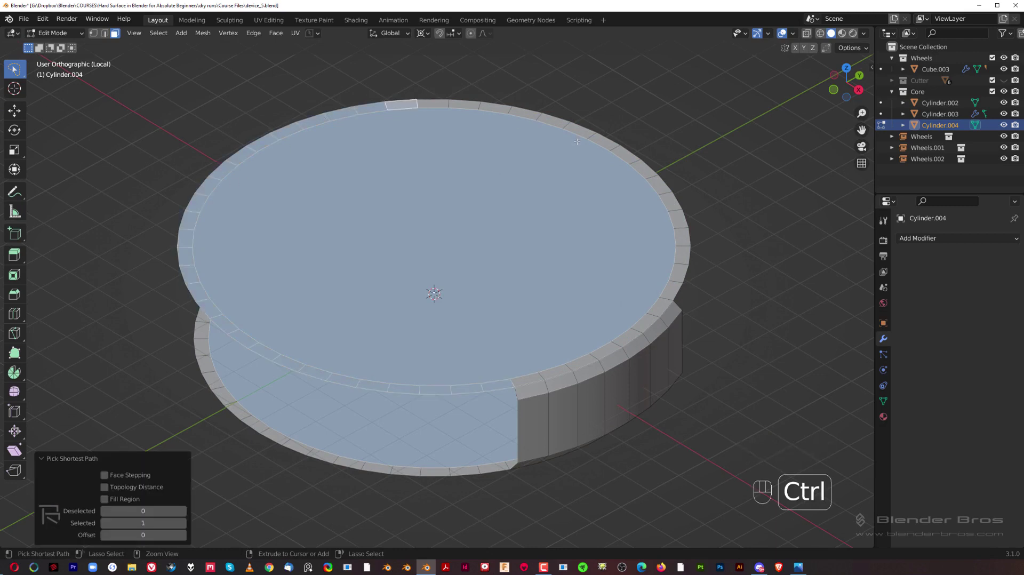
ctrl+click(670, 291)
Extend the selection along the bottom inset ring, leaving out the ring faces beneath the curved wall segment.
scroll(562, 375, down, 1)
shift+middle_drag(467, 442, 549, 325)
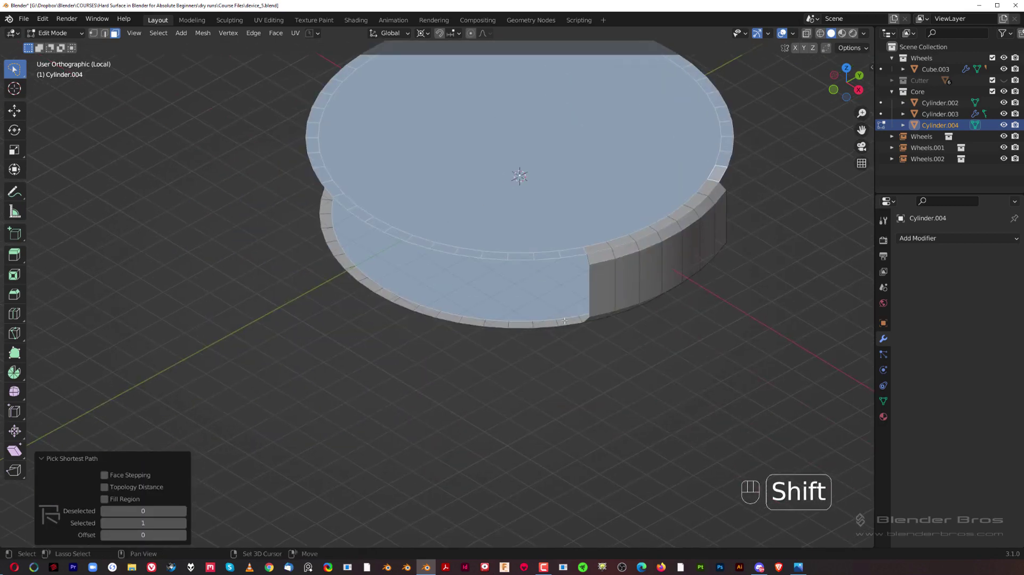
middle_drag(409, 340, 437, 294)
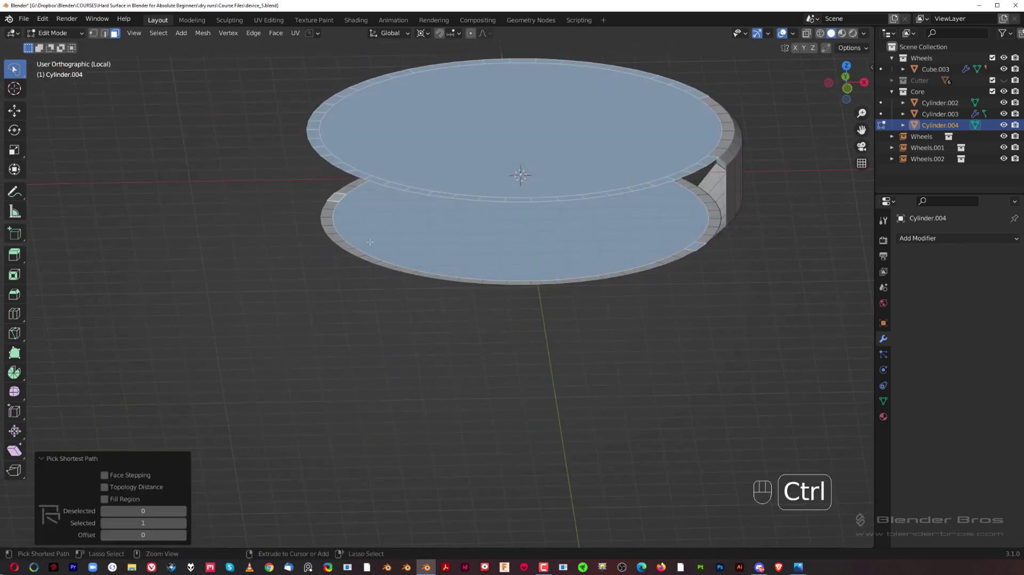
key(ctrl+z)
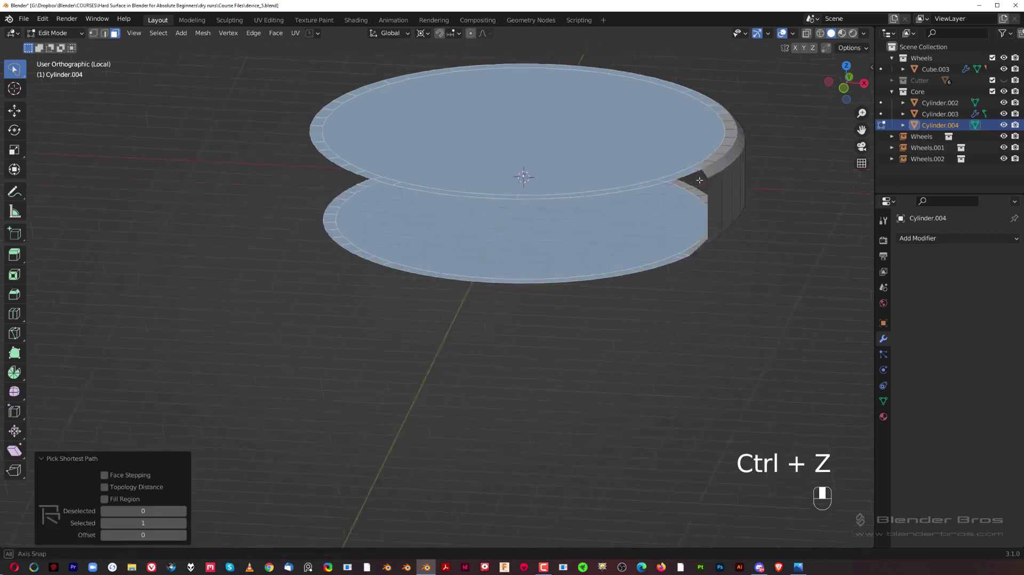
middle_drag(355, 186, 407, 309)
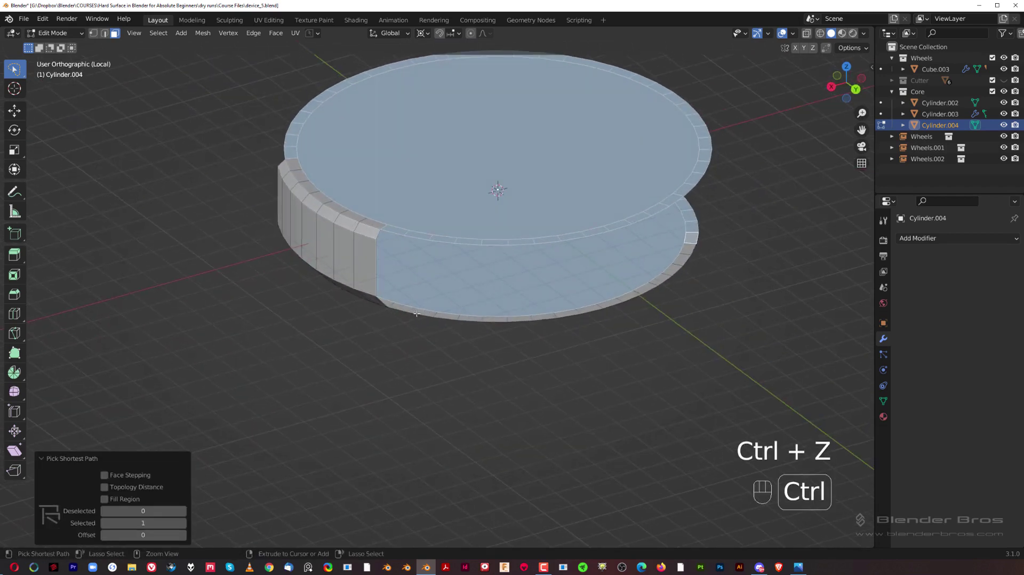
Delete the selected disc and ring faces to leave only the curved panel, return to Object Mode and exit local view.
key(x)
click(559, 248)
middle_drag(558, 251, 566, 270)
key(Tab)
key(KP_5)
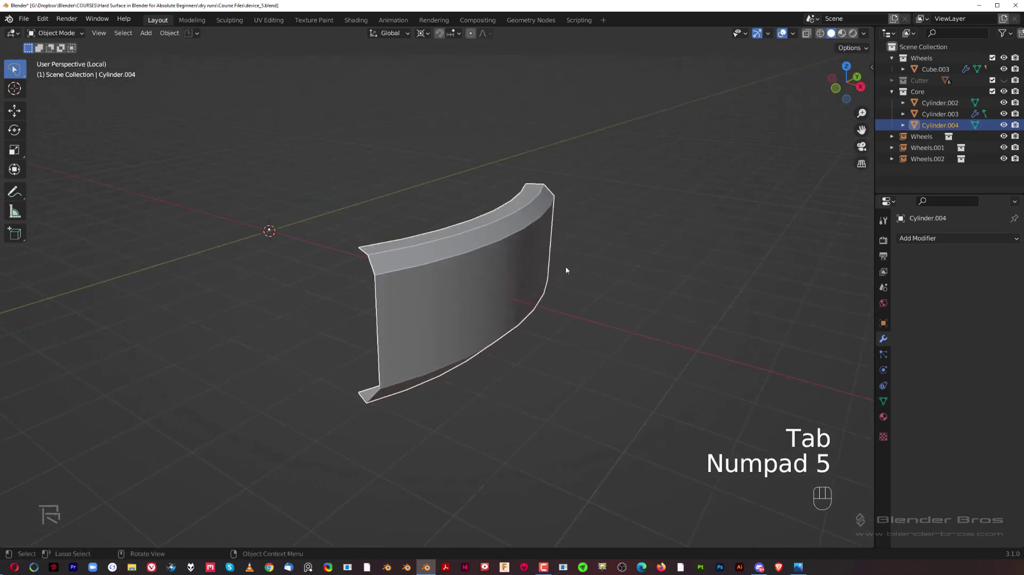
key(KP_Divide)
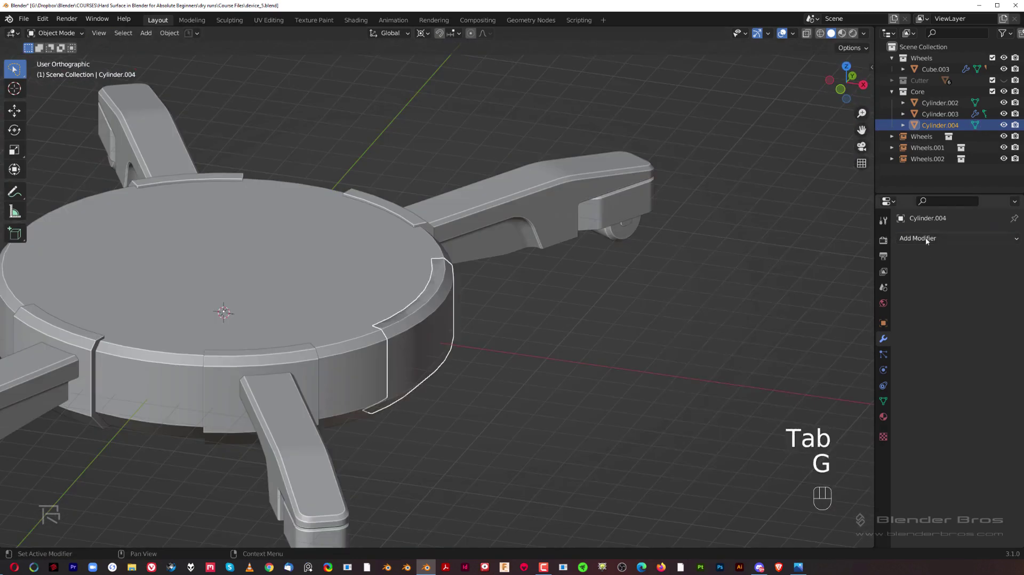
Add a Solidify modifier to the curved panel with a thickness of -0.242 m and Even Thickness enabled.
click(926, 238)
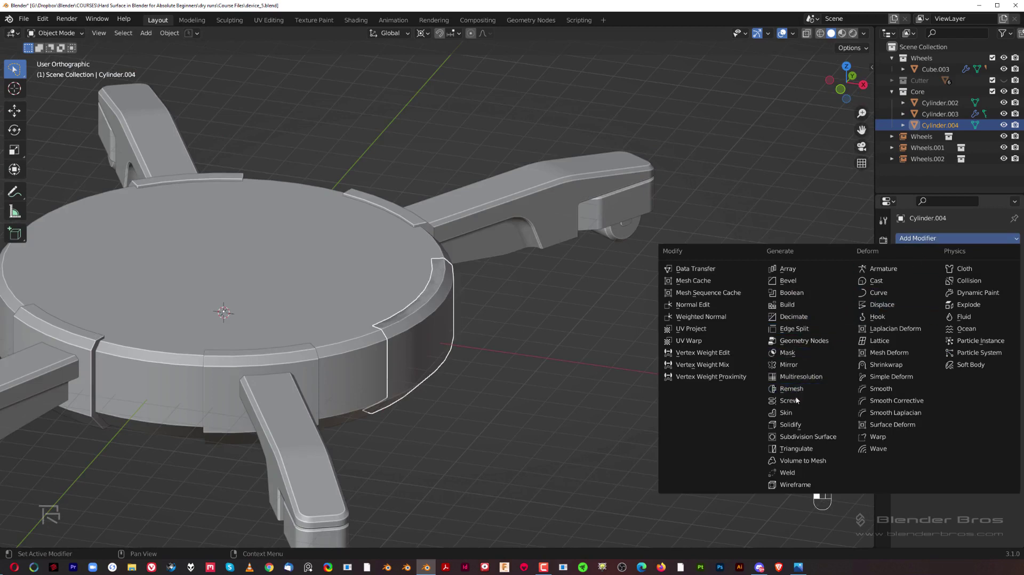
click(790, 425)
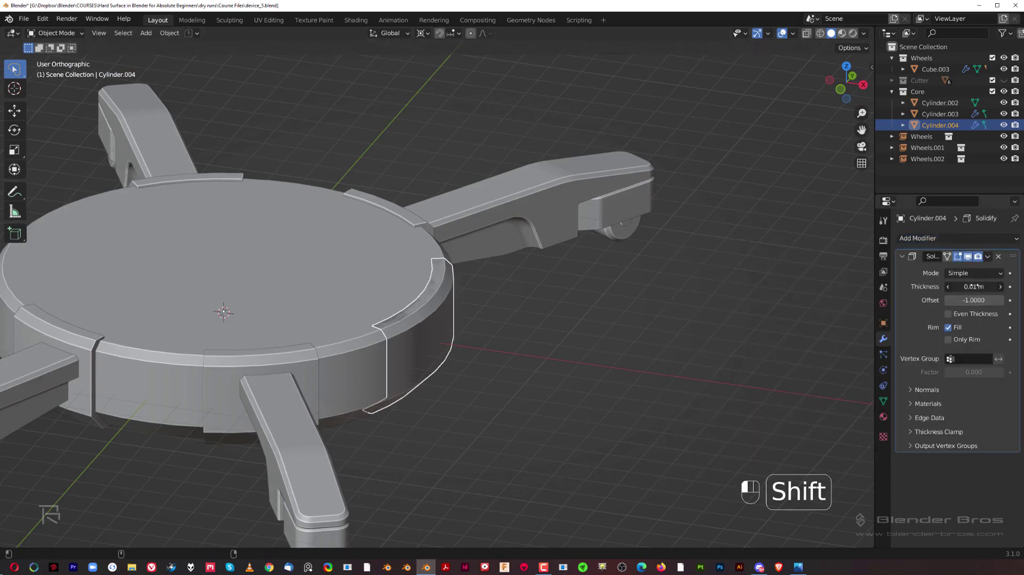
shift+drag(975, 287, 1007, 288)
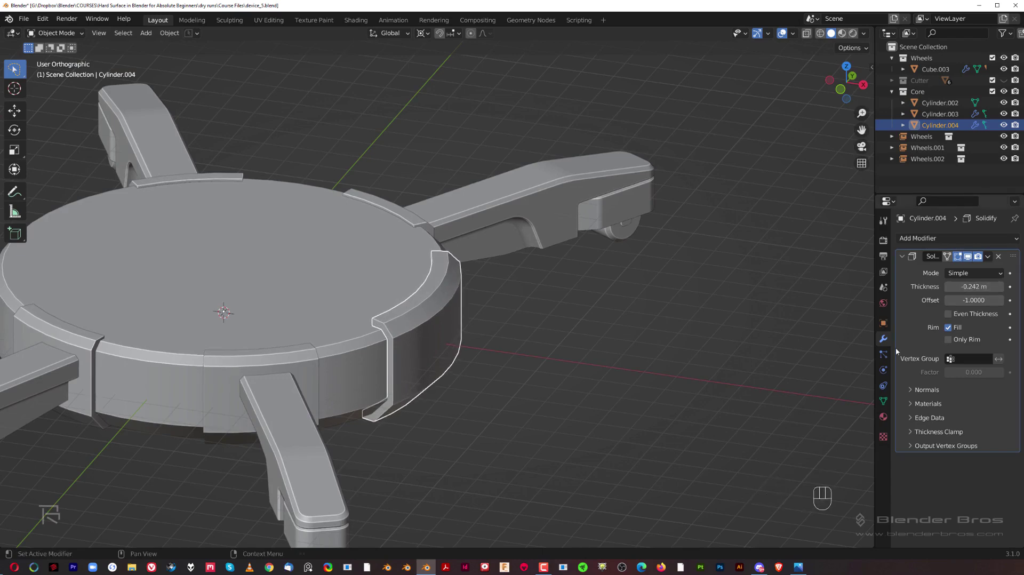
middle_drag(854, 344, 720, 314)
click(949, 314)
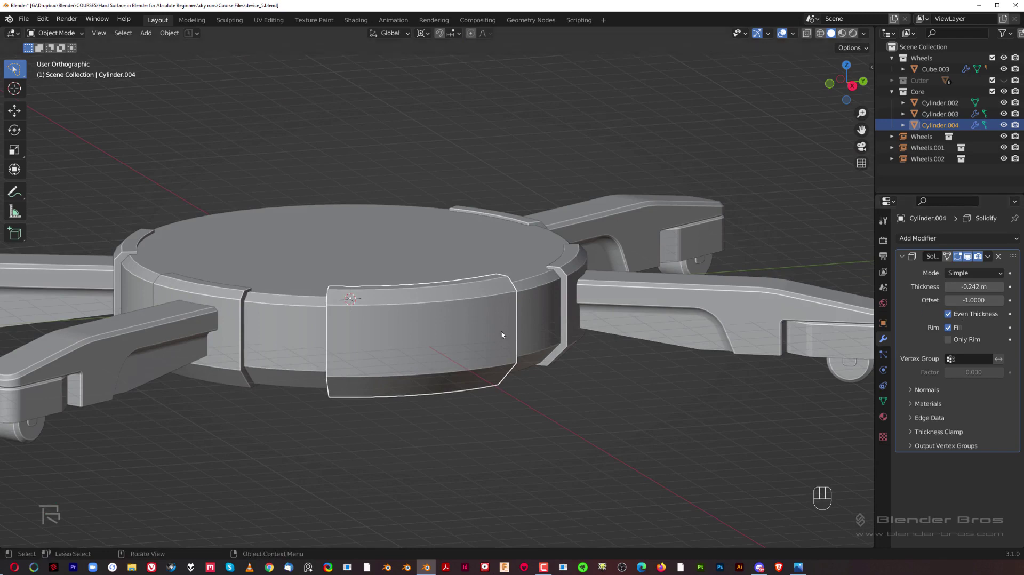
Show the Cutter collection and subtract the large box cutter Cube.007 from the curved panel with a Boolean Difference.
middle_drag(502, 335, 387, 291)
key(shift+2)
click(651, 226)
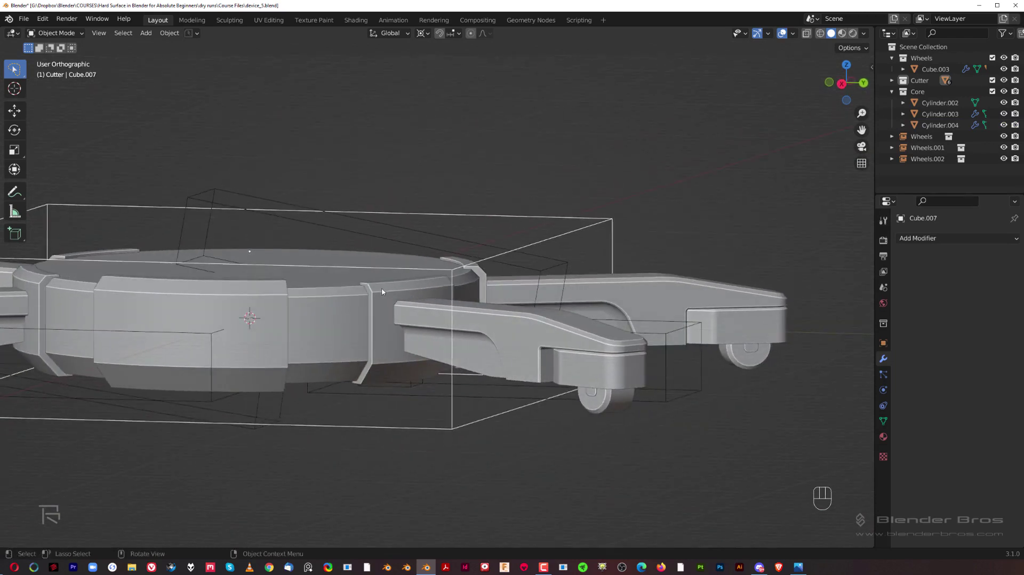
click(385, 290)
click(610, 219)
click(611, 214)
shift+middle_drag(364, 294, 386, 273)
scroll(524, 261, up, 2)
key(KP_5)
click(198, 239)
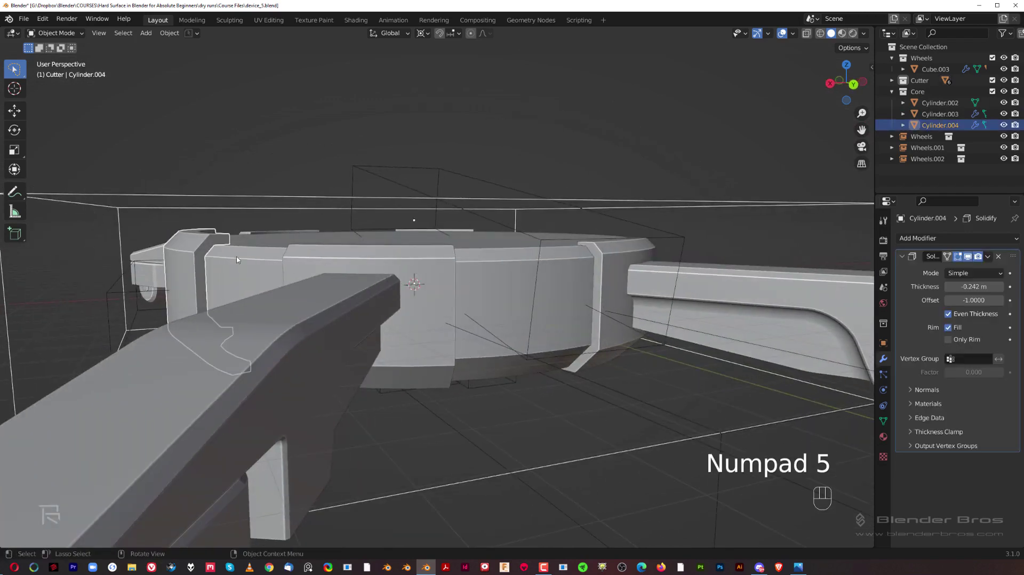
key(ctrl+KP_Subtract)
scroll(237, 260, down, 4)
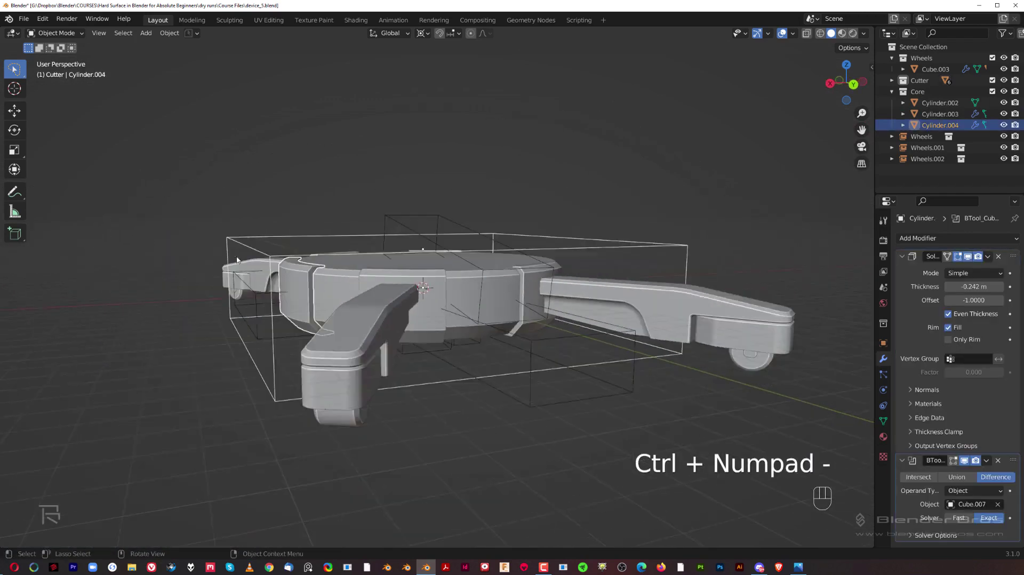
middle_drag(237, 260, 432, 214)
middle_drag(464, 228, 232, 274)
scroll(476, 267, up, 2)
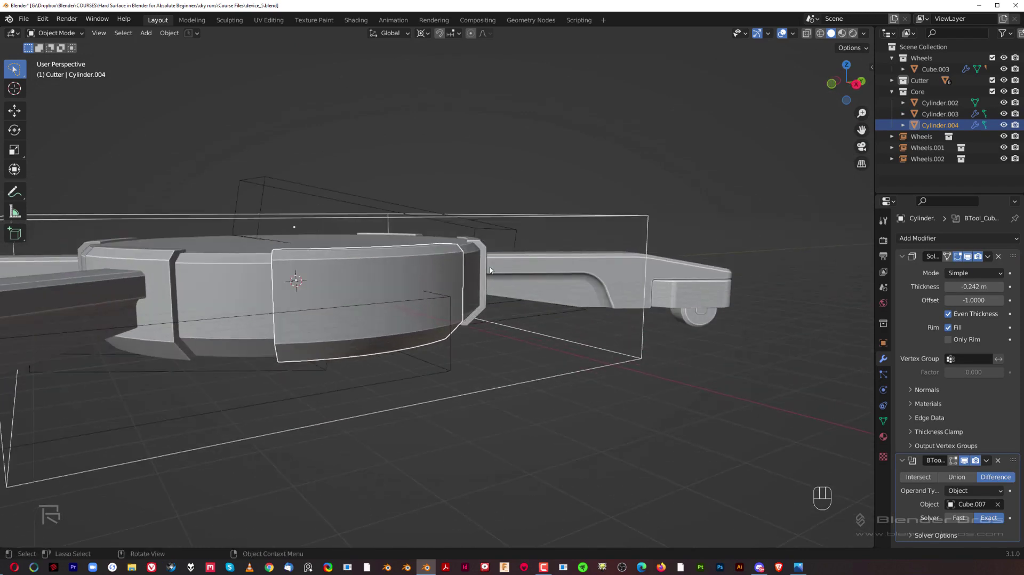
Hide the Cutter collection and apply the curved panel's Solidify and Boolean modifiers.
key(shift+2)
middle_drag(401, 211, 476, 283)
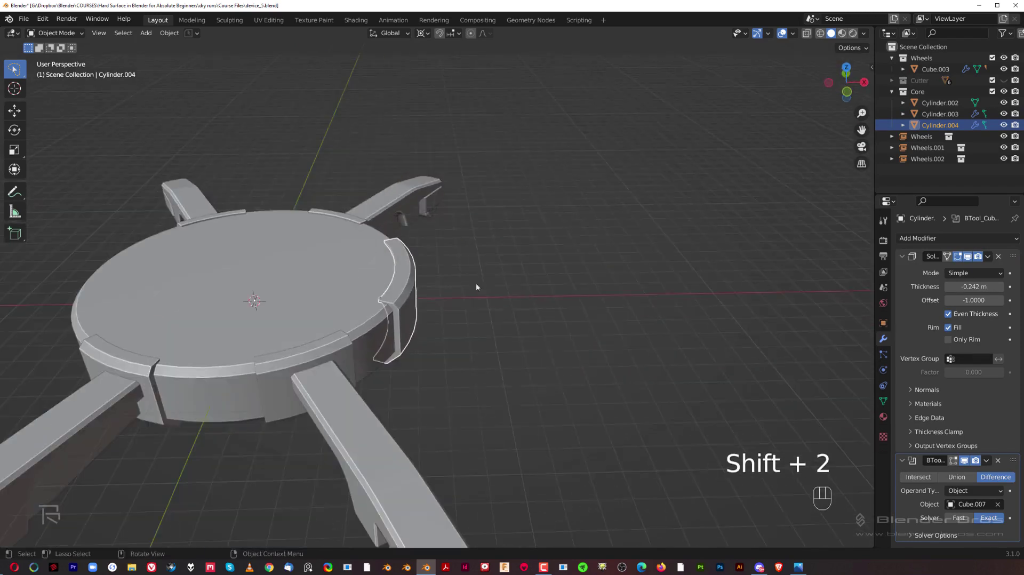
scroll(428, 318, up, 2)
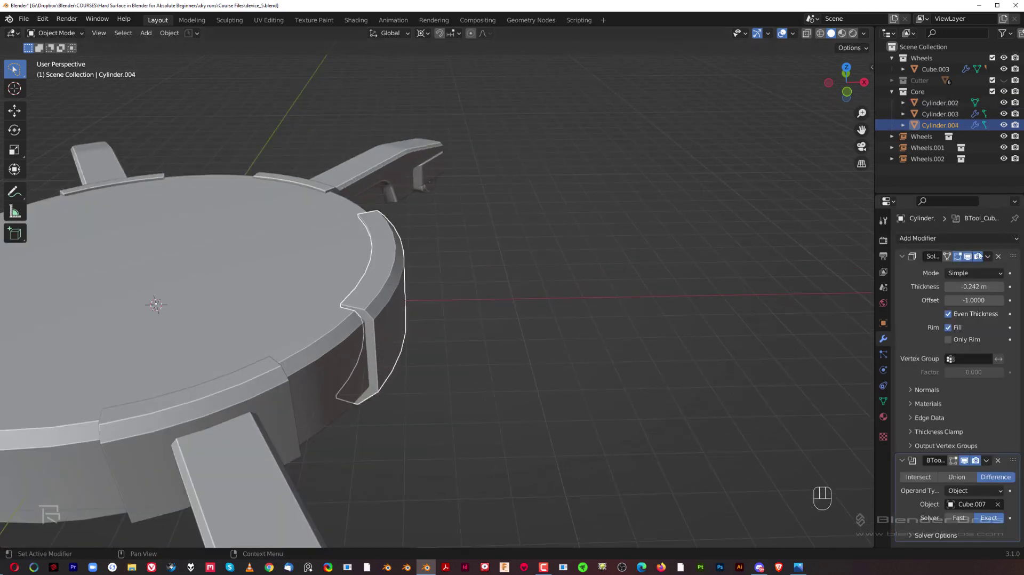
click(988, 256)
click(981, 269)
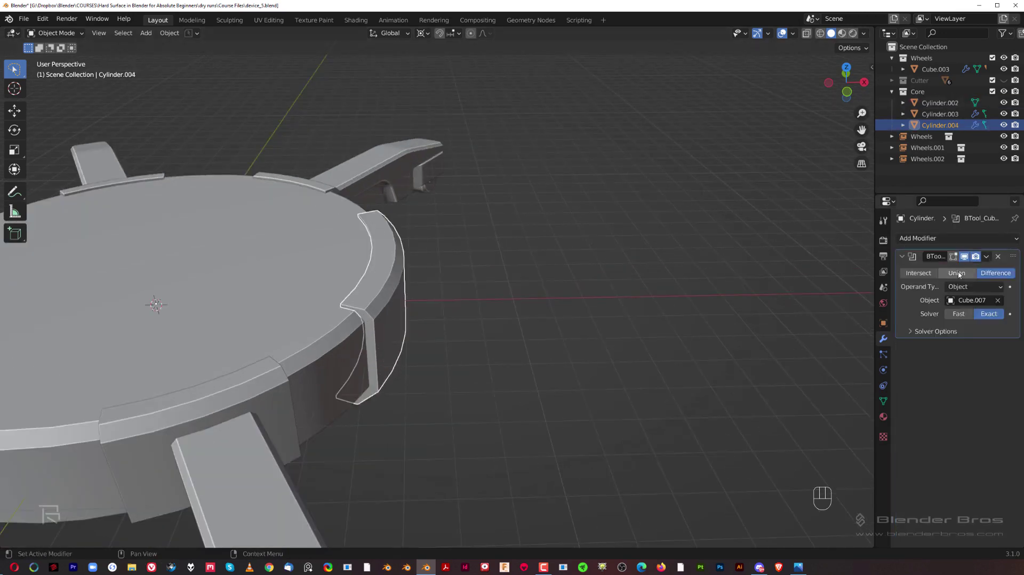
click(987, 256)
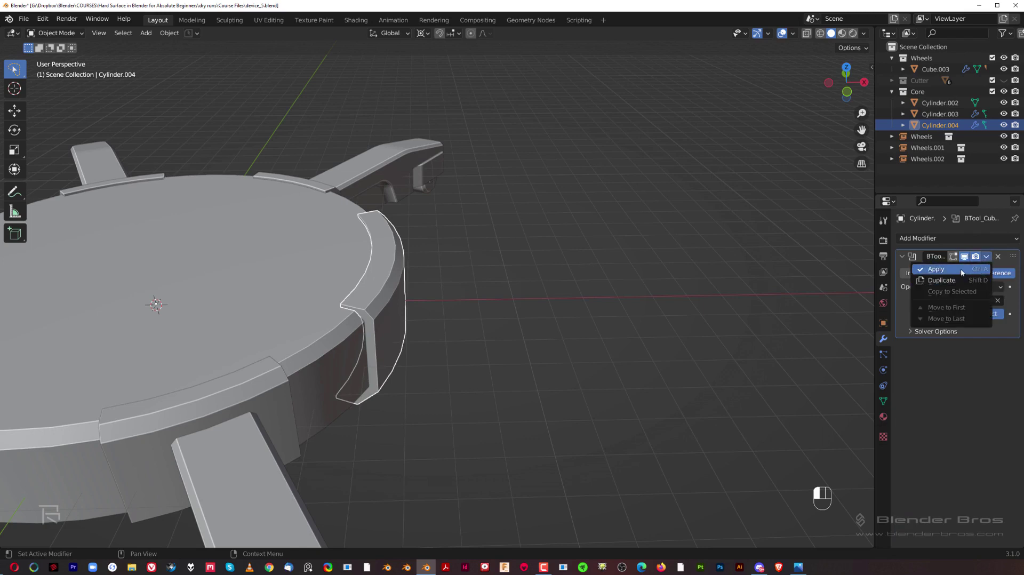
click(962, 272)
Copy the Bevel, Mirror and Weighted Normal modifiers from the brackets to the curved panel.
scroll(458, 309, down, 4)
shift+middle_drag(460, 313, 598, 252)
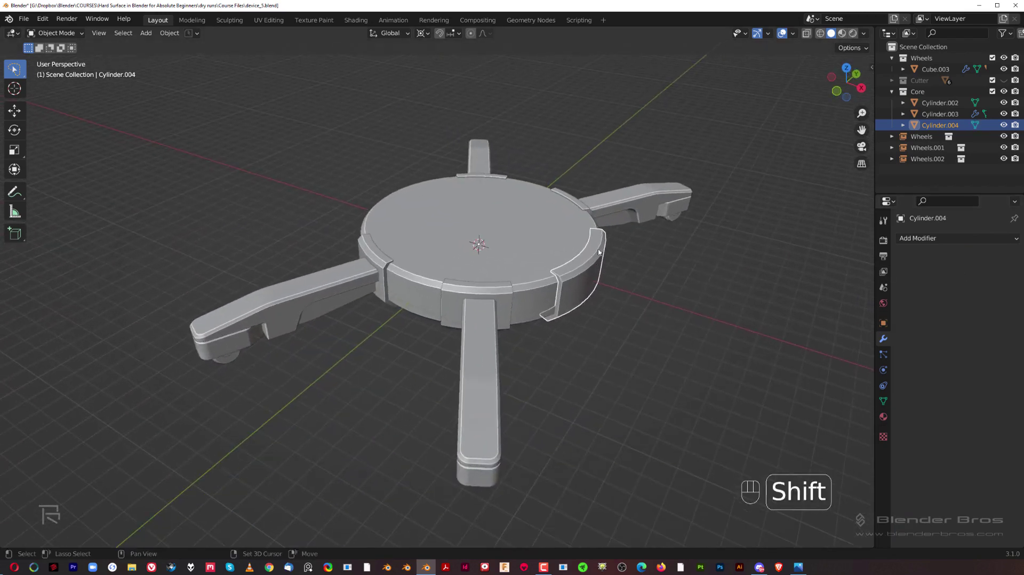
shift+click(496, 178)
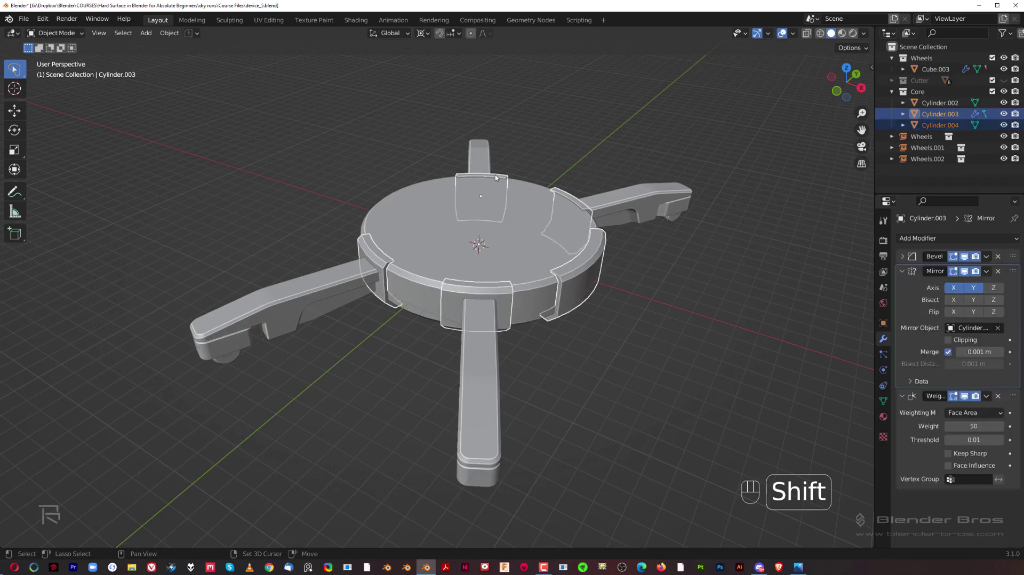
key(ctrl+c)
click(672, 222)
shift+middle_drag(671, 222, 747, 283)
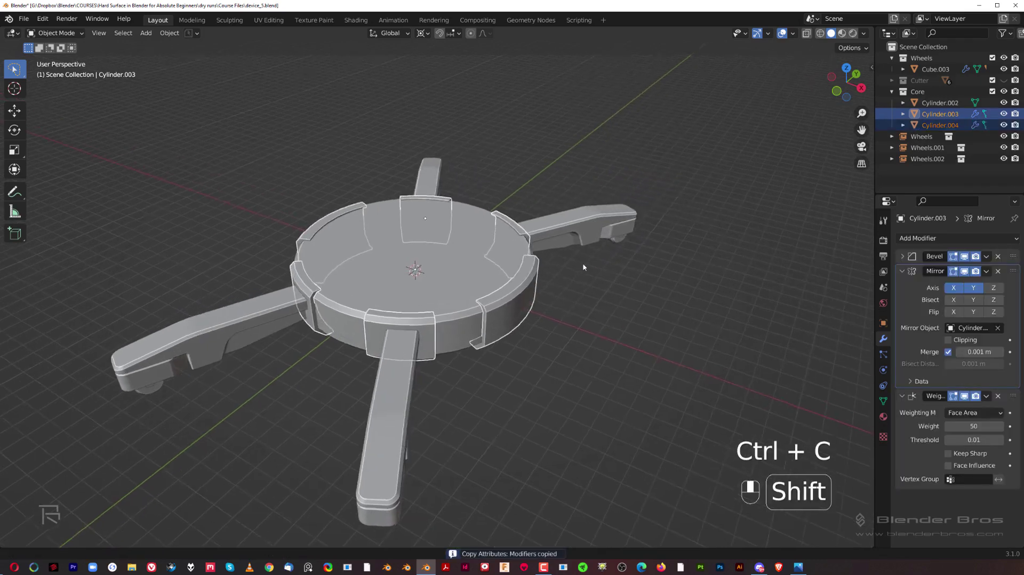
scroll(750, 287, up, 3)
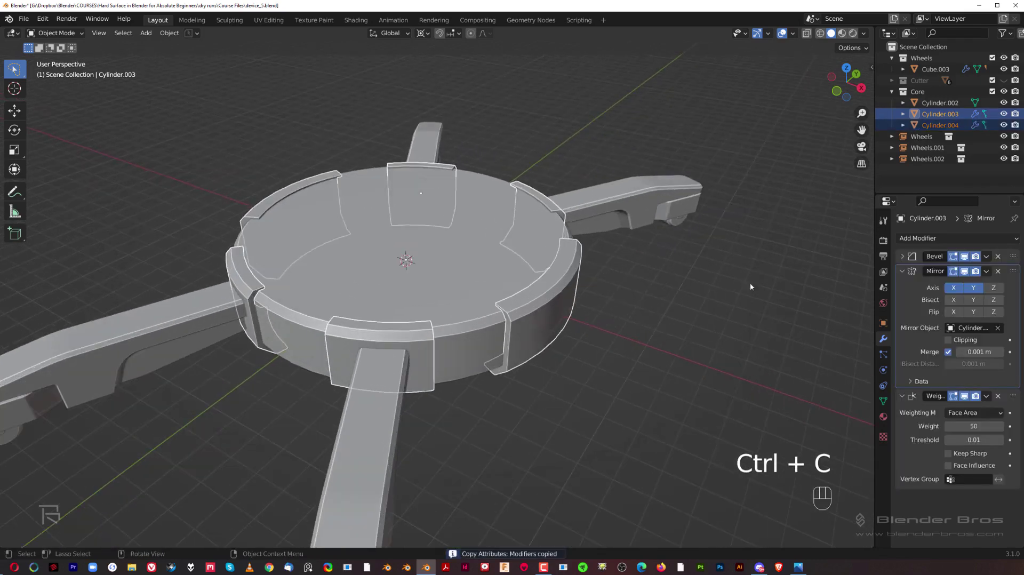
Limit the curved panel's Mirror modifier to the X axis, keeping the brackets mirrored on both X and Y.
click(973, 293)
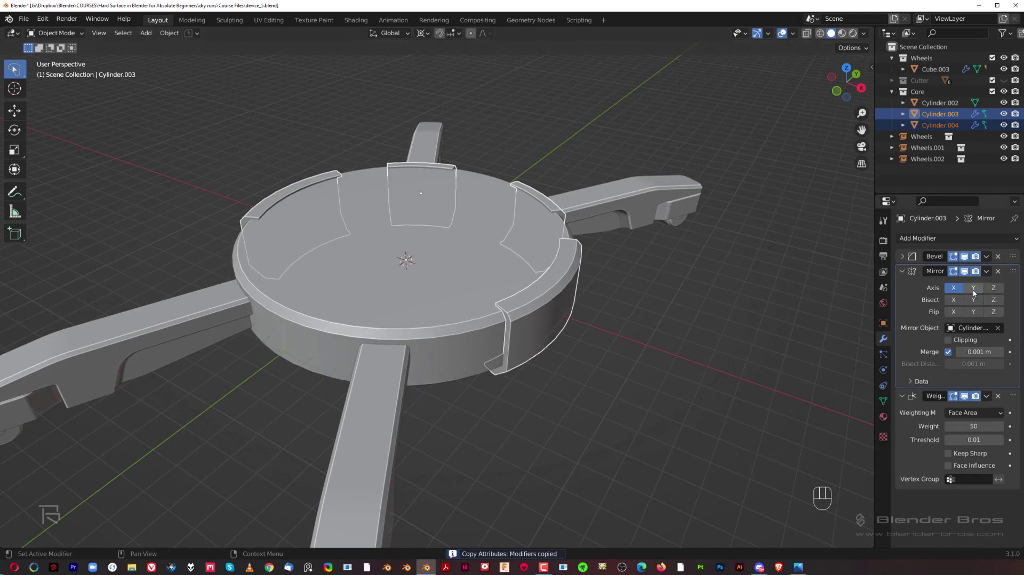
click(973, 293)
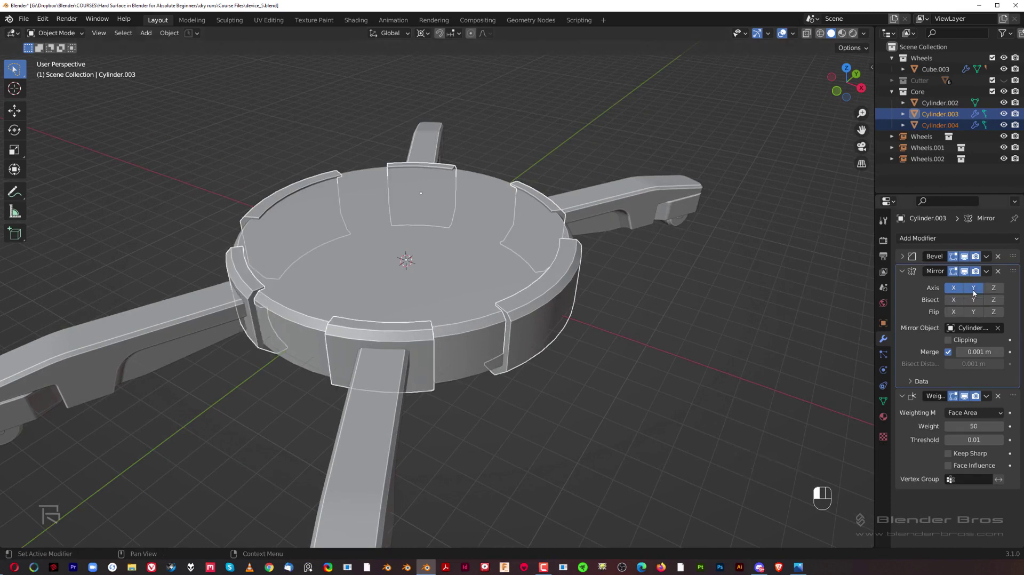
click(518, 318)
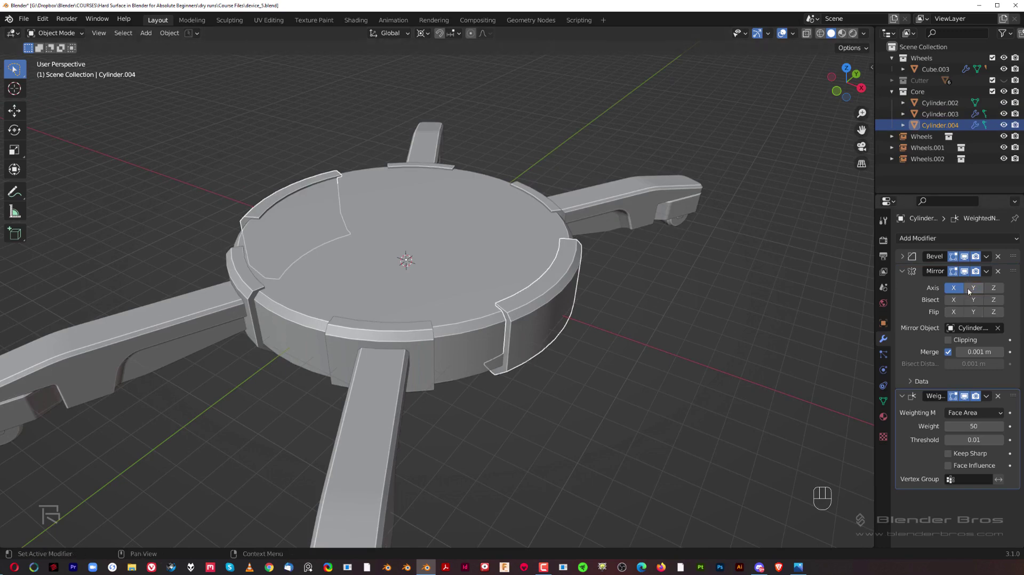
middle_drag(419, 242, 613, 278)
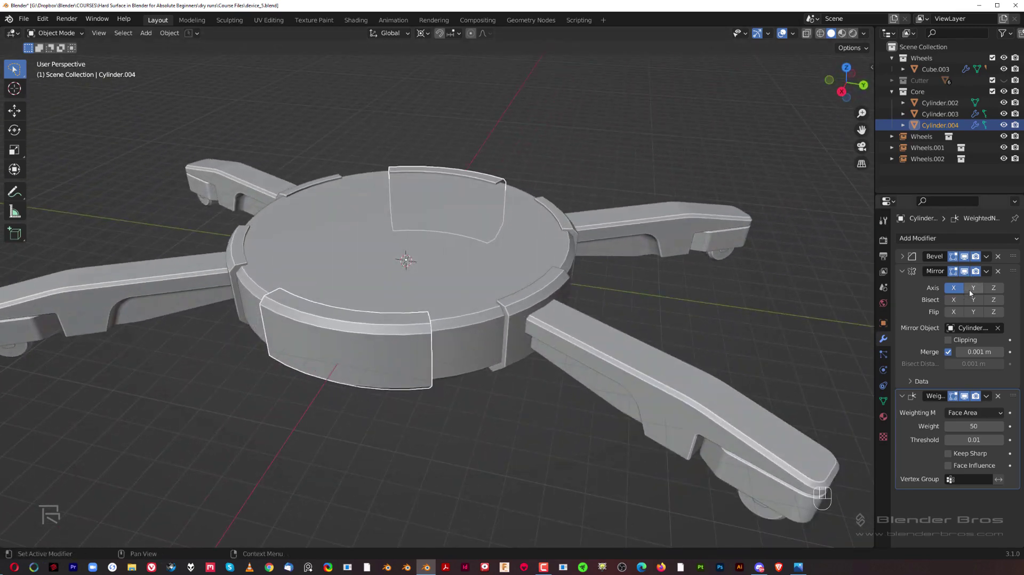
middle_drag(396, 337, 504, 312)
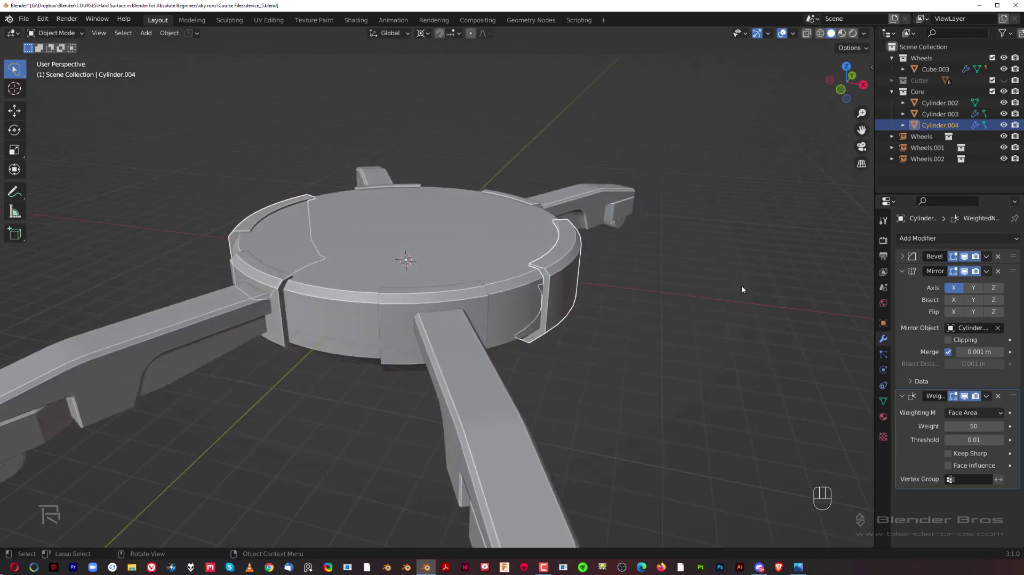
Select the central disc and inset its top face by about 0.29 m.
click(741, 286)
scroll(739, 285, up, 2)
middle_drag(666, 309, 488, 390)
click(483, 283)
key(Tab)
key(Tab)
scroll(455, 293, down, 3)
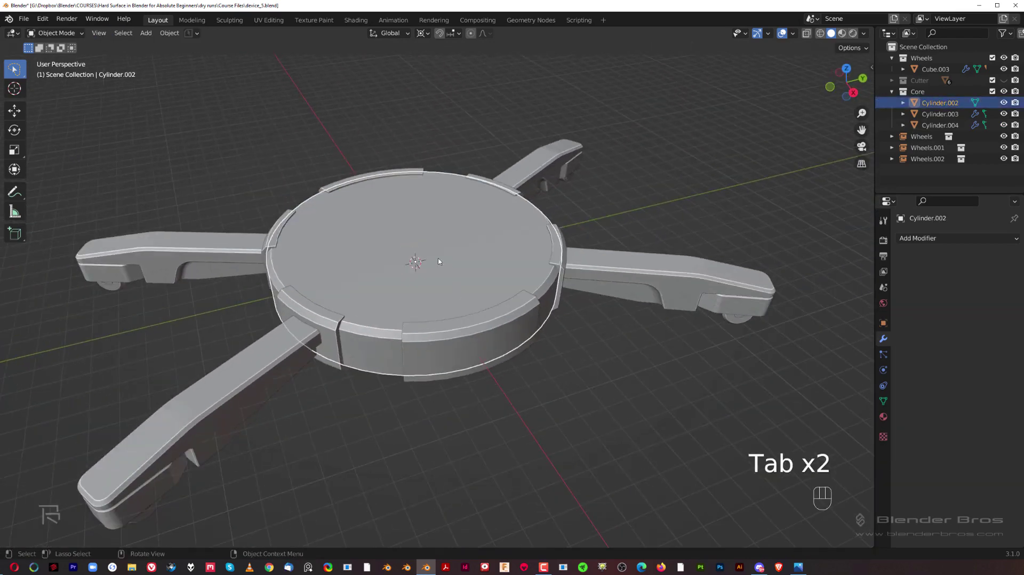
key(Tab)
right_click(416, 250)
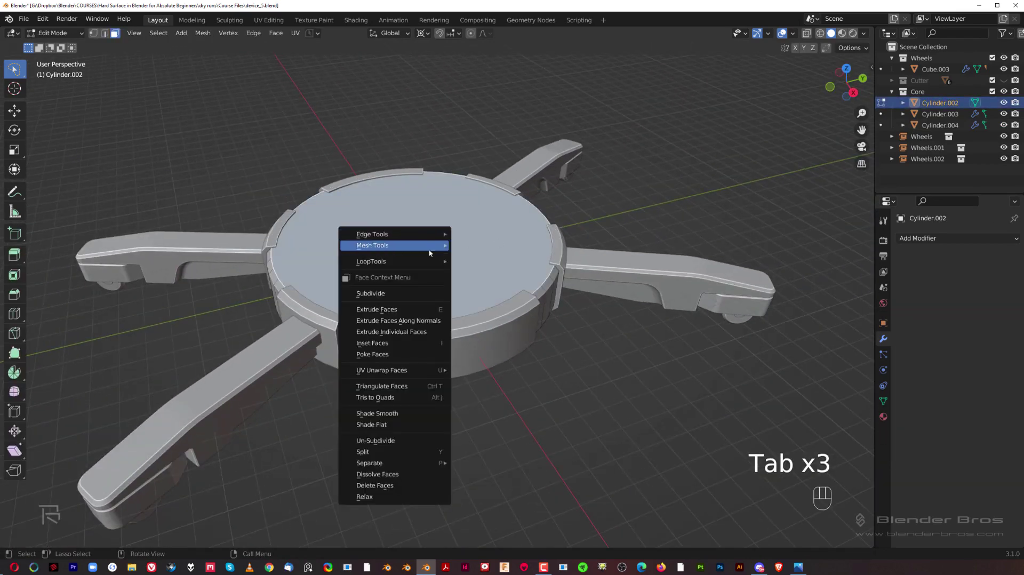
key(Escape)
scroll(550, 315, up, 3)
click(549, 316)
click(550, 316)
shift+middle_drag(699, 280, 703, 313)
key(i)
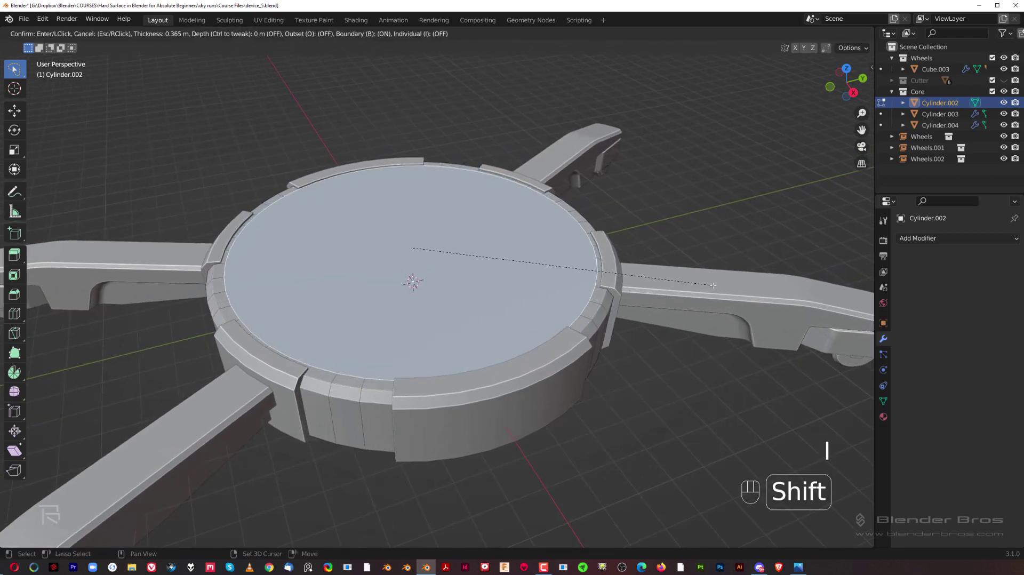
click(729, 285)
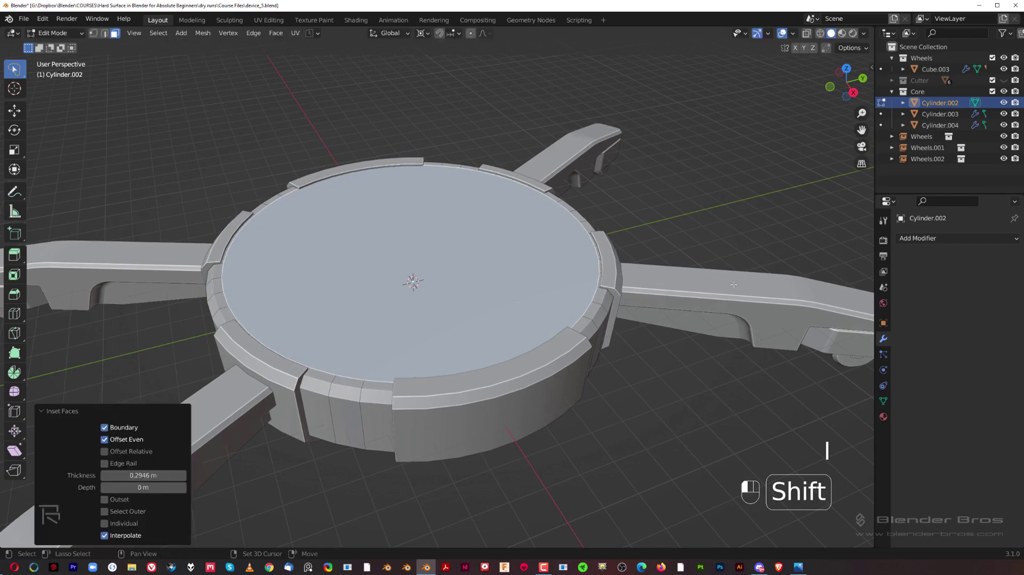
Extrude the disc's inset top face upward by about 0.17 m.
middle_drag(728, 285, 650, 270)
scroll(651, 270, up, 2)
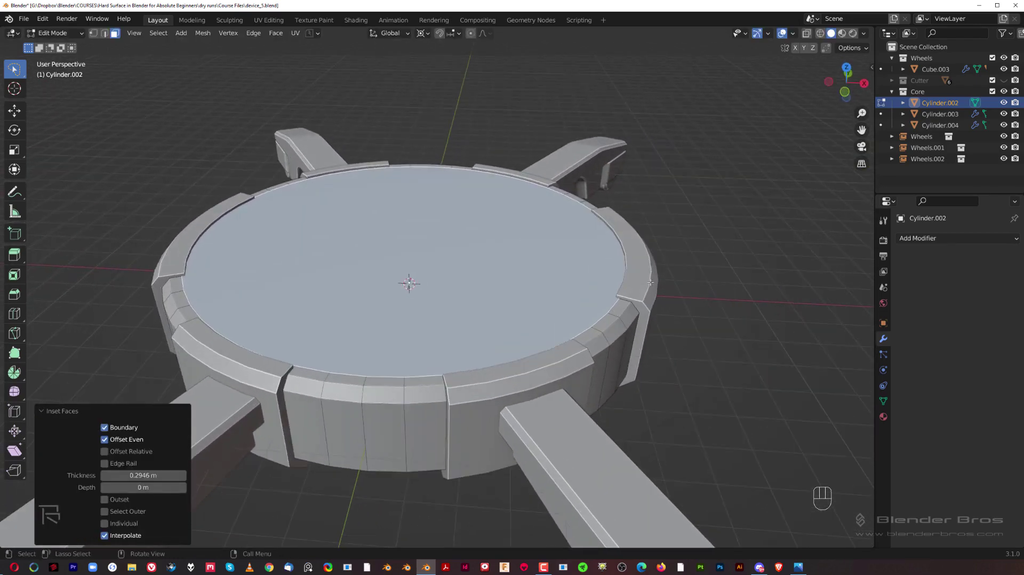
key(e)
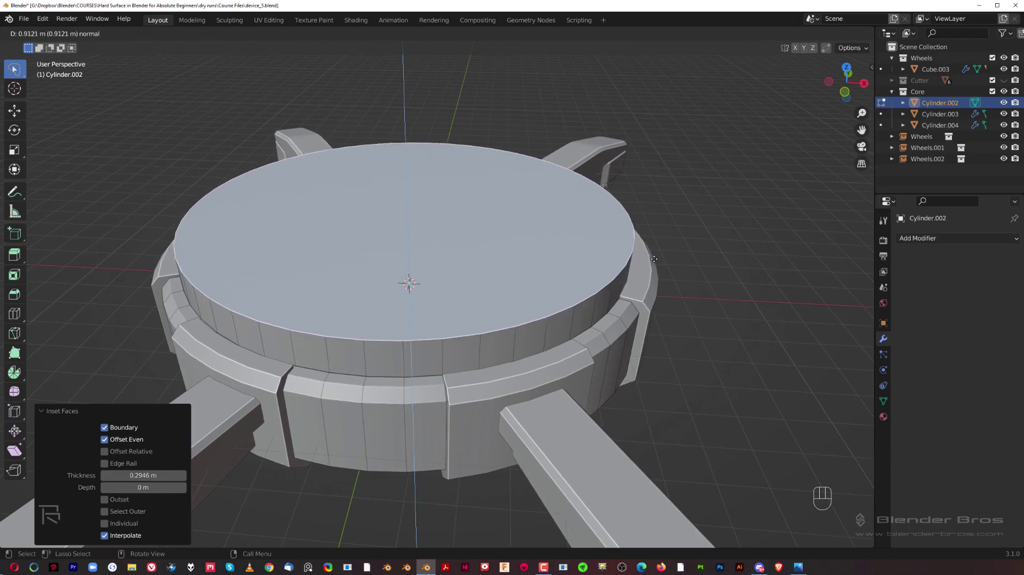
click(658, 277)
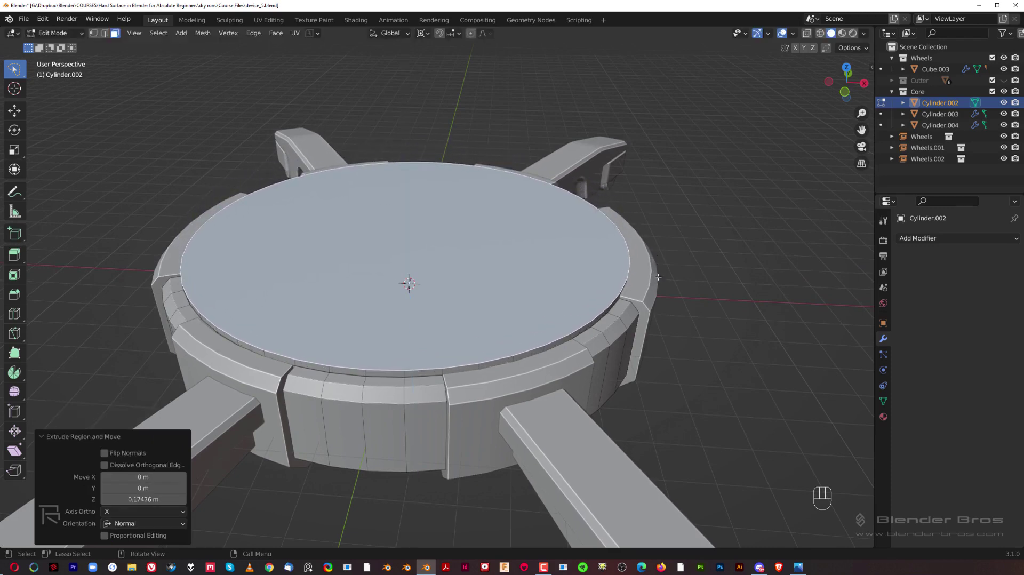
Extrude the disc's top face about 0.85 m along Z and scale it to about 0.9 to form a sloped rim.
key(e)
key(z)
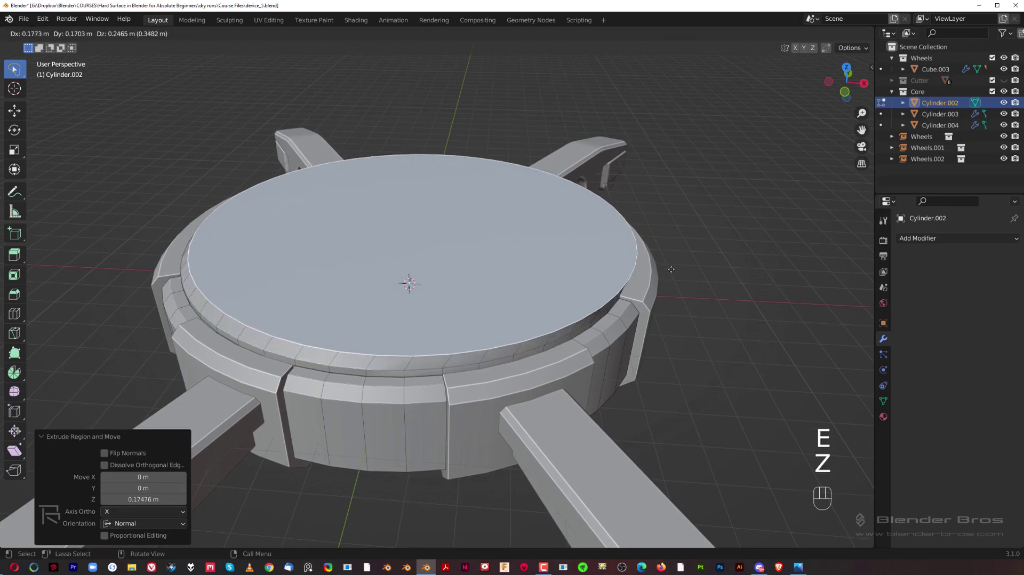
key(z)
click(670, 255)
key(s)
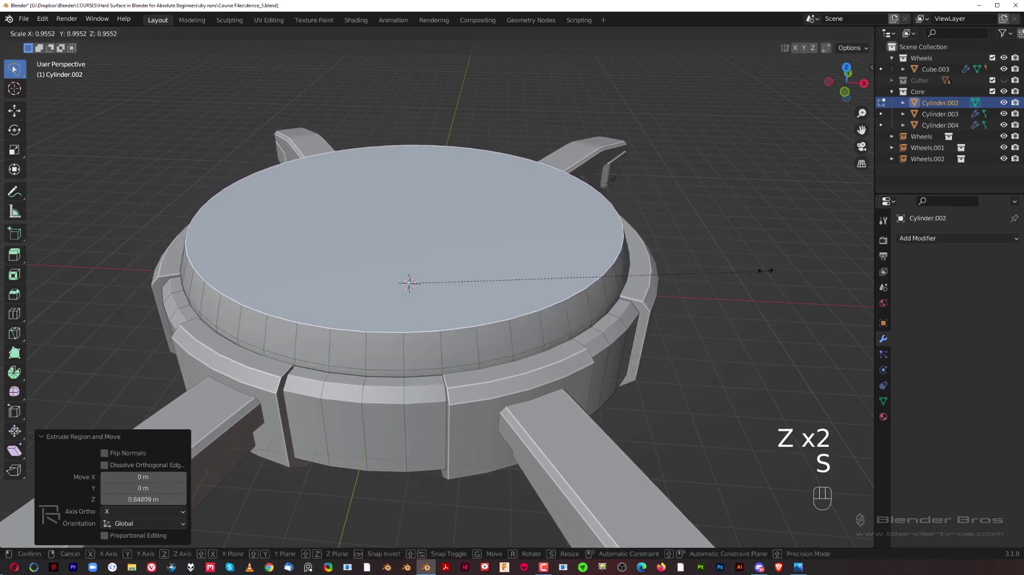
click(746, 264)
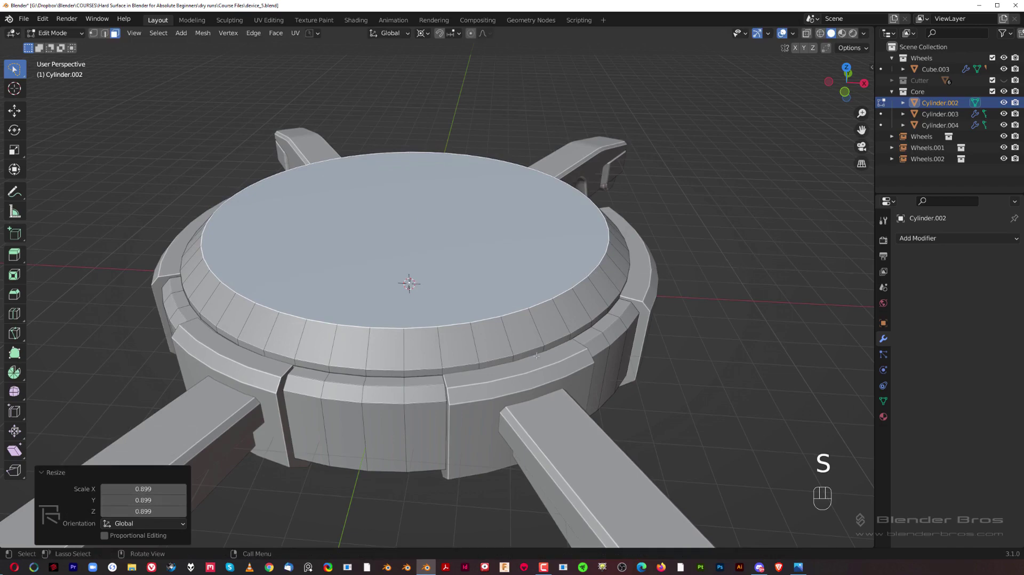
Inset the disc's raised top face by about 0.24 m and extrude it downward about 0.2 m.
middle_drag(637, 336, 543, 241)
key(Tab)
scroll(534, 291, down, 3)
scroll(463, 229, up, 3)
key(Tab)
middle_drag(465, 254, 469, 255)
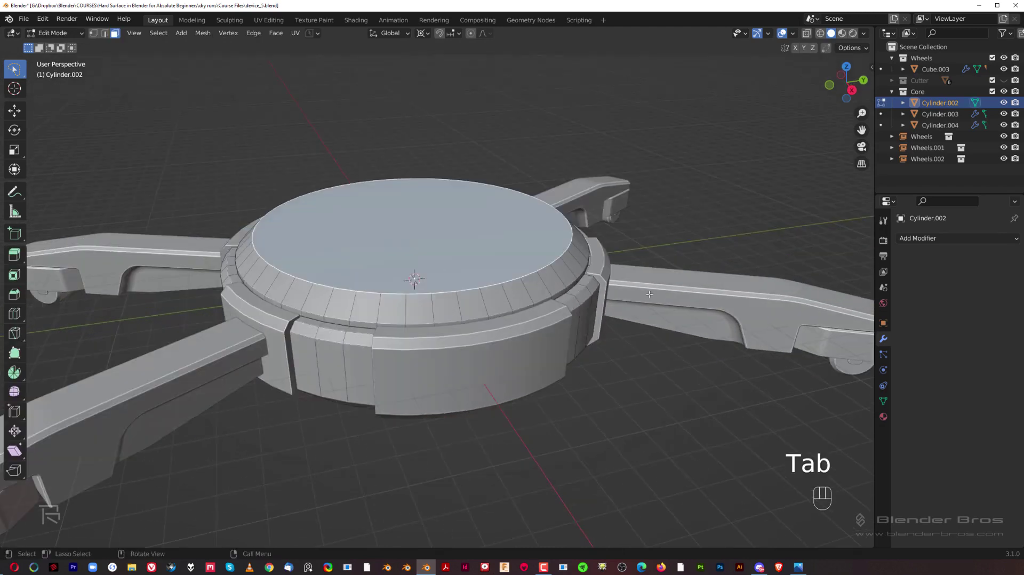
key(i)
shift+click(671, 279)
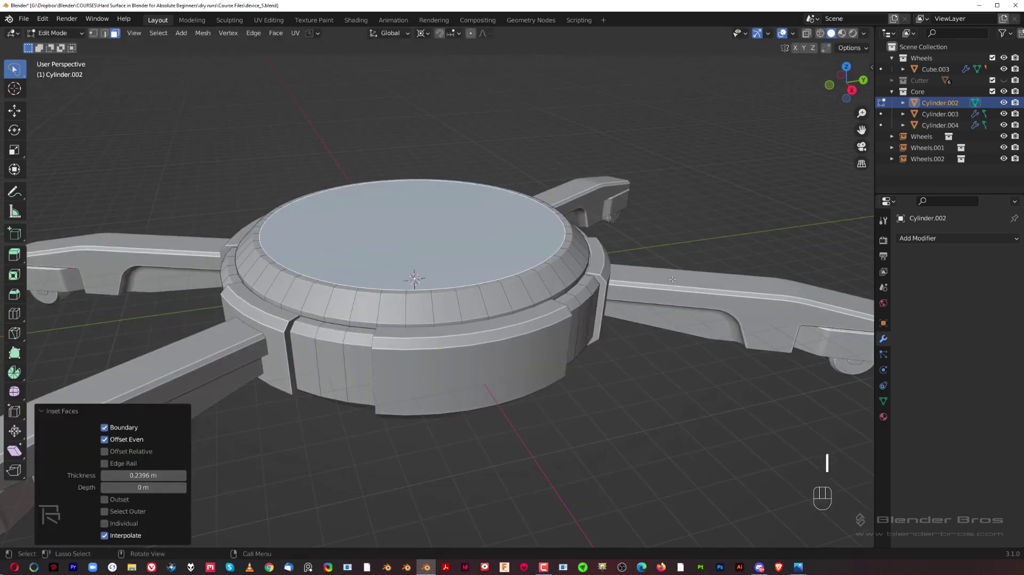
key(e)
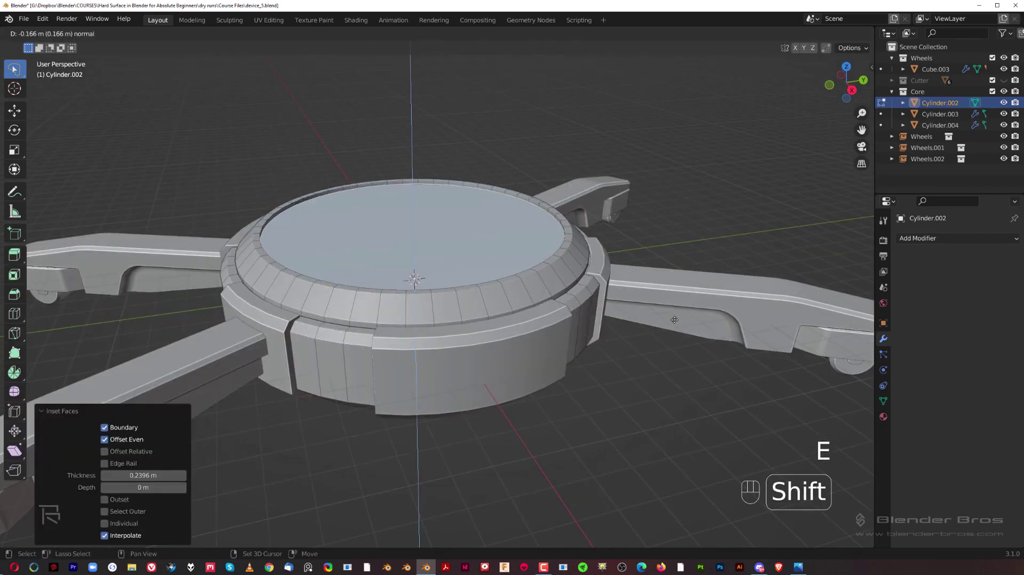
shift+click(673, 328)
Inset the recessed top face by about 0.04 m, extrude it upward about 0.7 m, and leave mesh editing.
key(i)
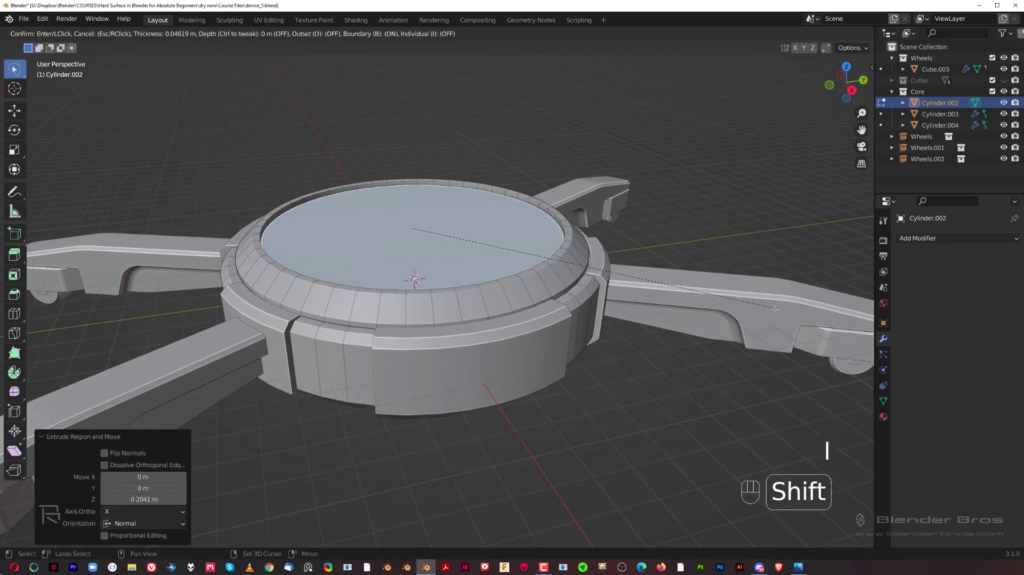
shift+click(754, 314)
key(e)
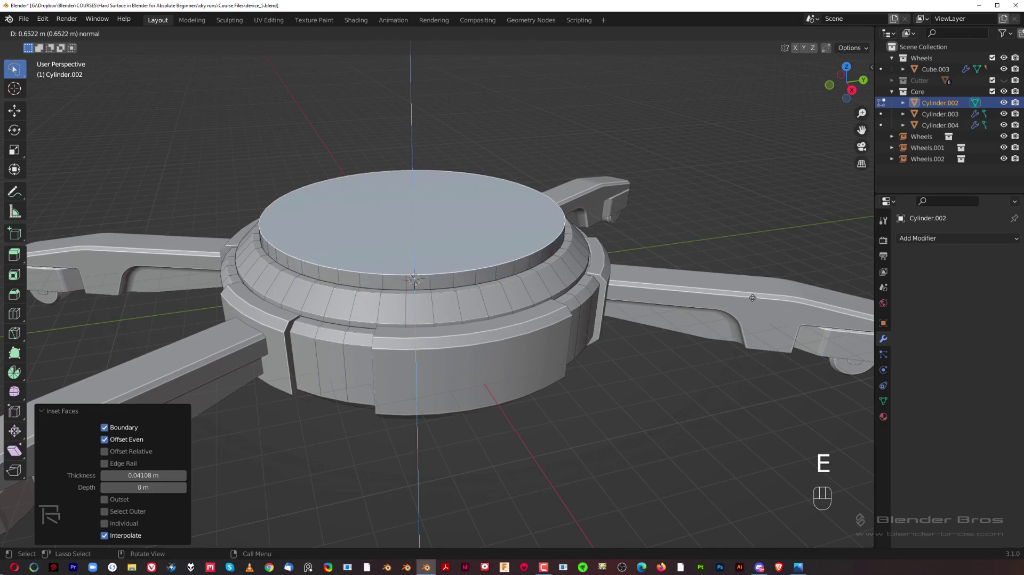
click(753, 295)
scroll(461, 350, up, 5)
key(Tab)
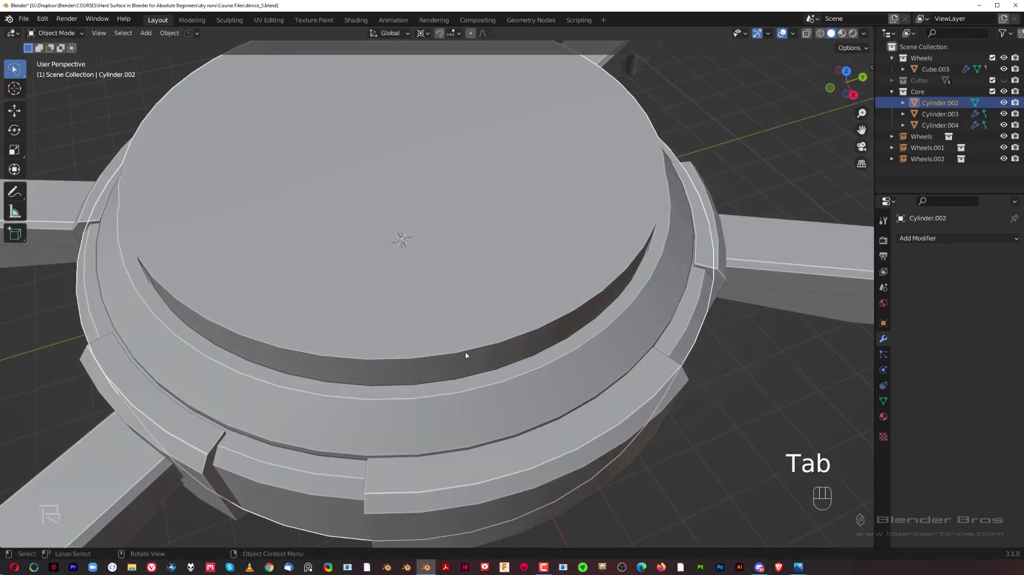
Examine the disc's stepped profile from several angles and distances.
middle_drag(385, 365, 383, 327)
shift+middle_drag(541, 260, 520, 291)
middle_drag(520, 292, 501, 268)
scroll(497, 288, down, 4)
scroll(504, 292, up, 2)
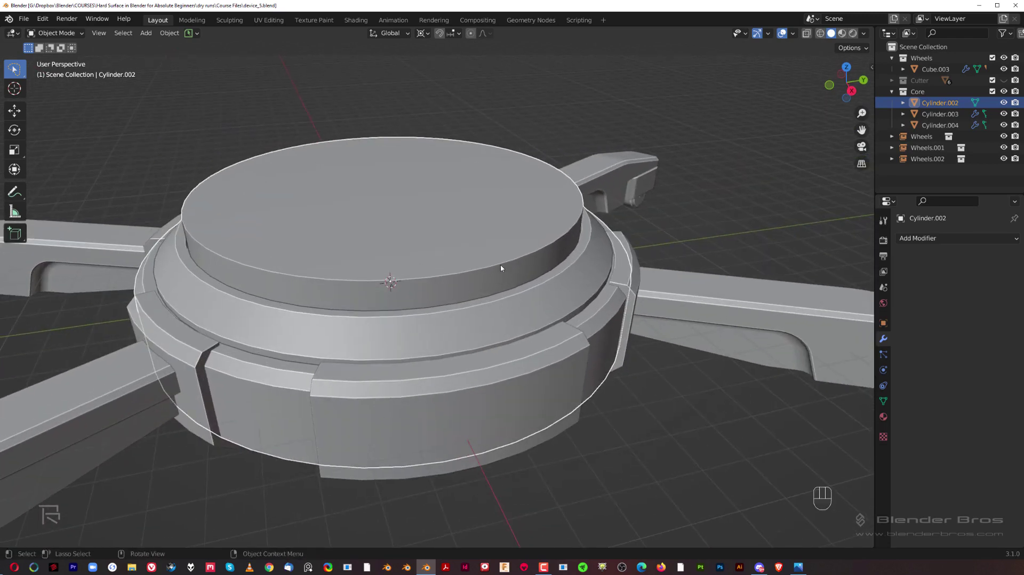
scroll(668, 283, down, 3)
scroll(478, 272, up, 2)
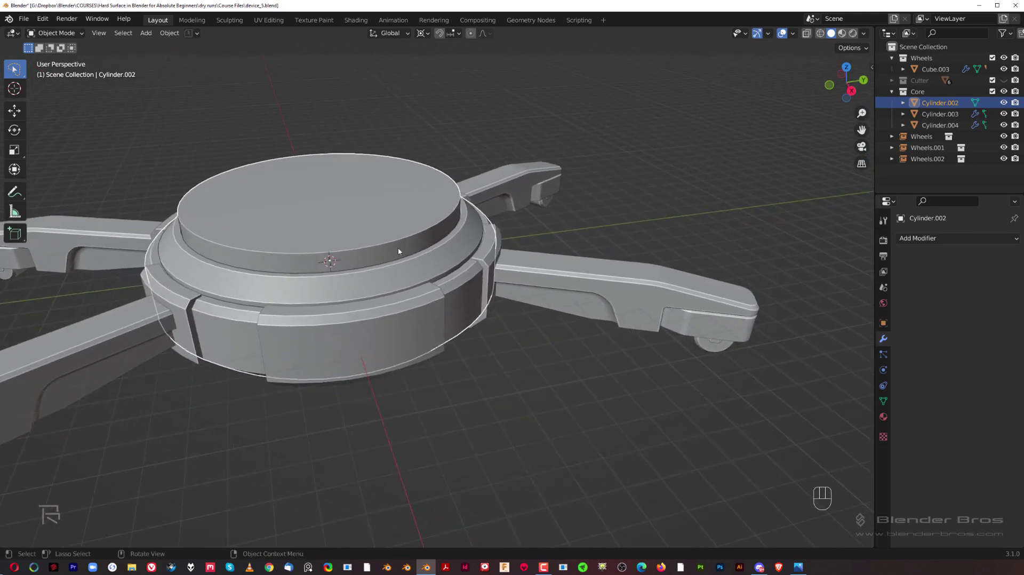
middle_drag(399, 251, 549, 291)
Copy the Bevel and Weighted Normal modifiers from a wheel to the central disc.
shift+click(641, 286)
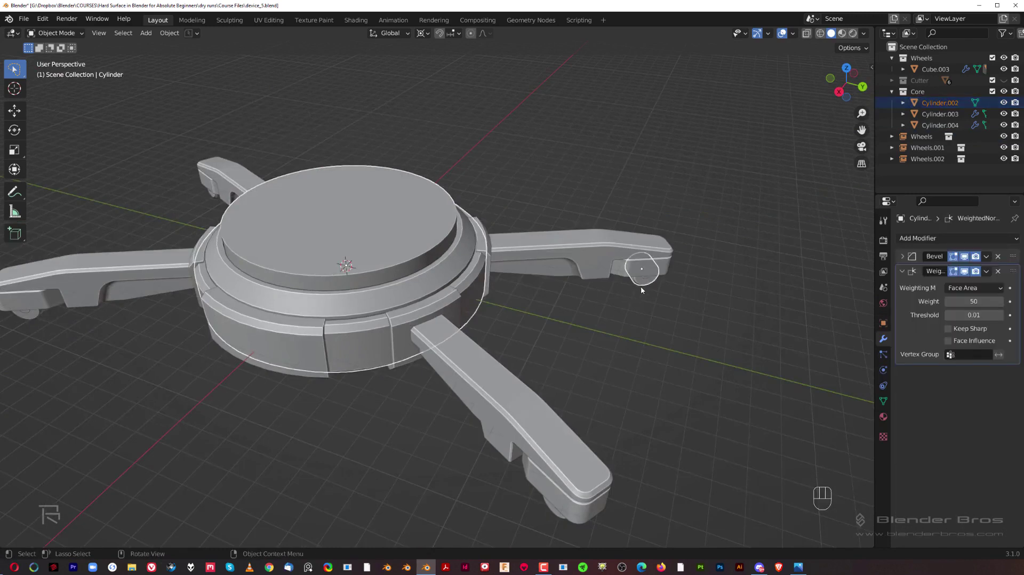
key(ctrl+c)
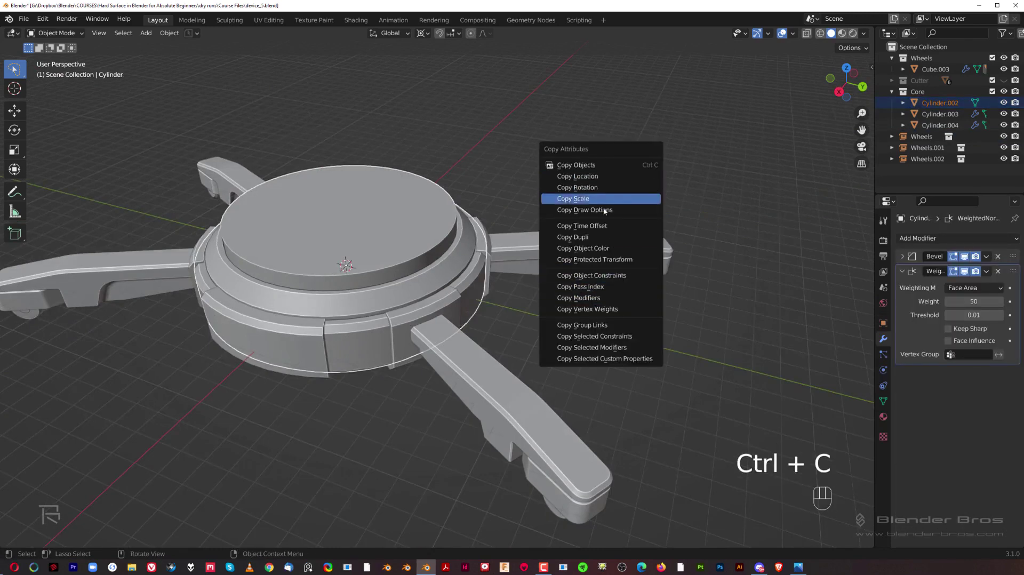
click(614, 297)
scroll(355, 212, up, 5)
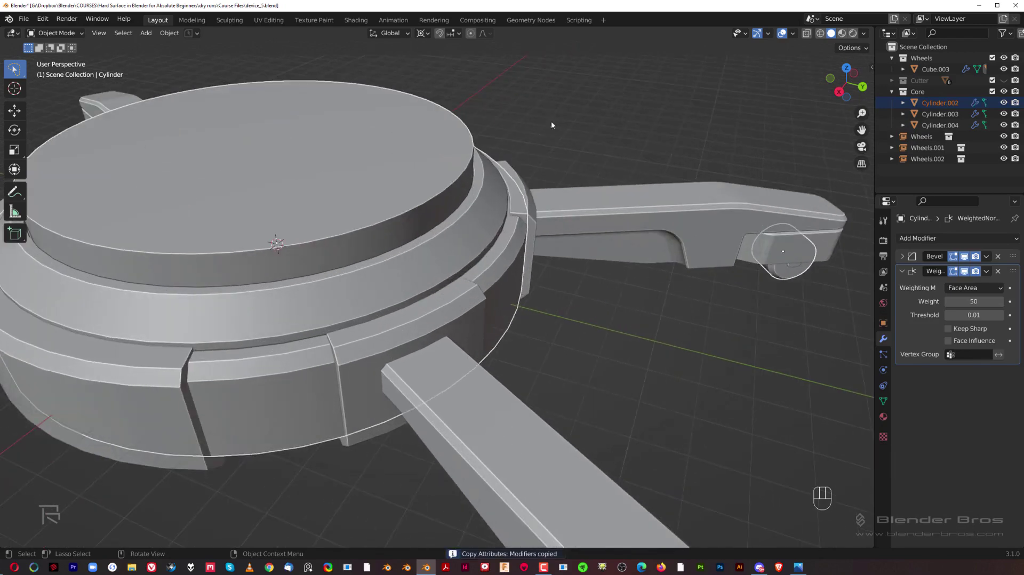
click(437, 243)
scroll(523, 293, down, 5)
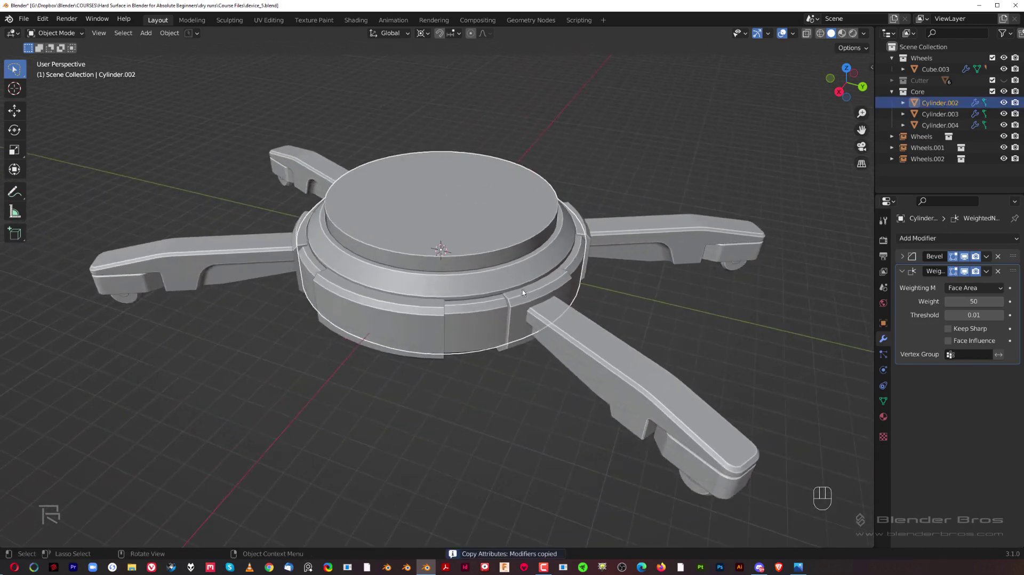
Inspect the core's side profile in the right orthographic view.
key(KP_3)
key(KP_5)
scroll(494, 338, up, 3)
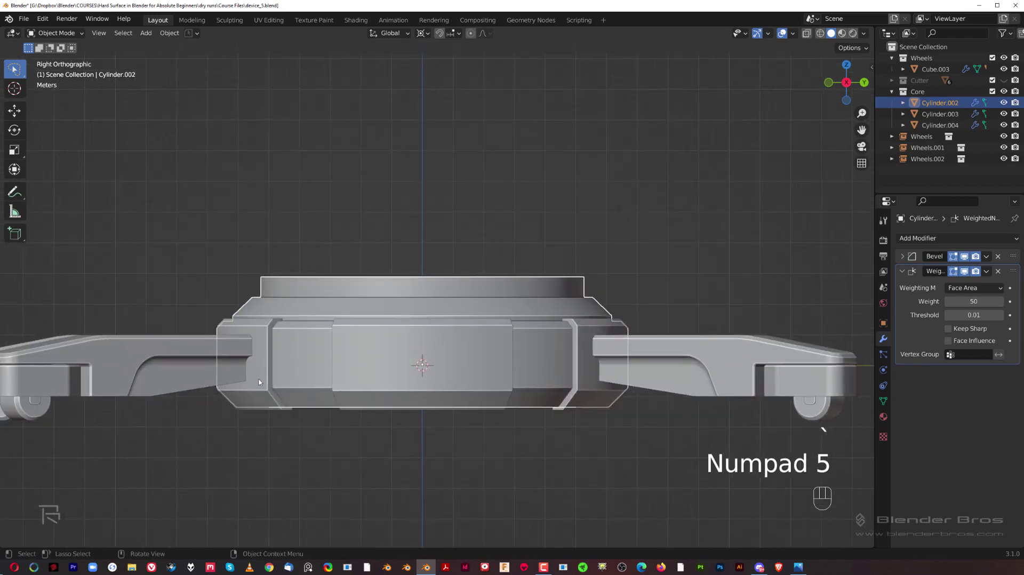
shift+middle_drag(476, 332, 467, 297)
scroll(451, 288, down, 2)
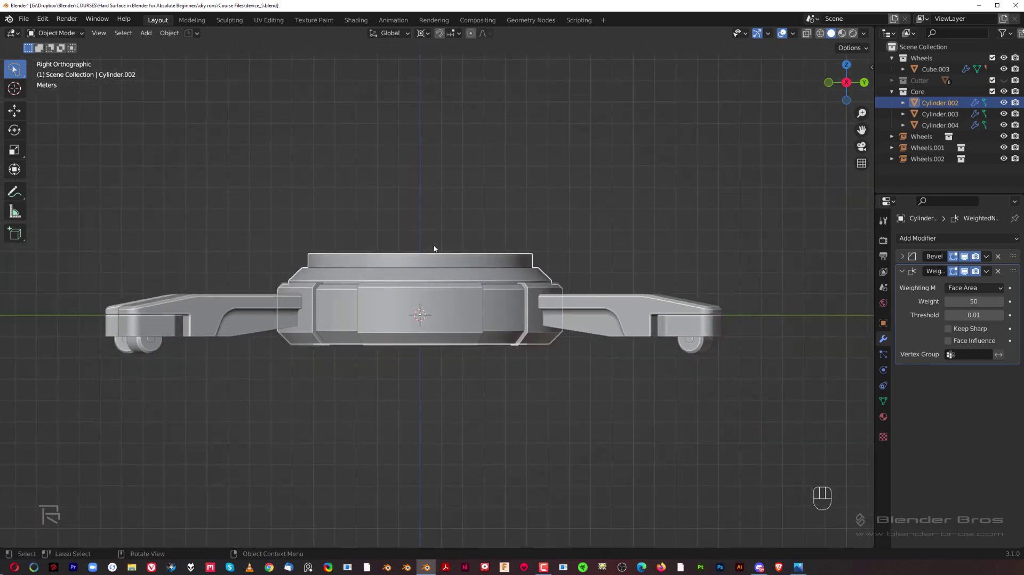
shift+middle_drag(435, 249, 458, 313)
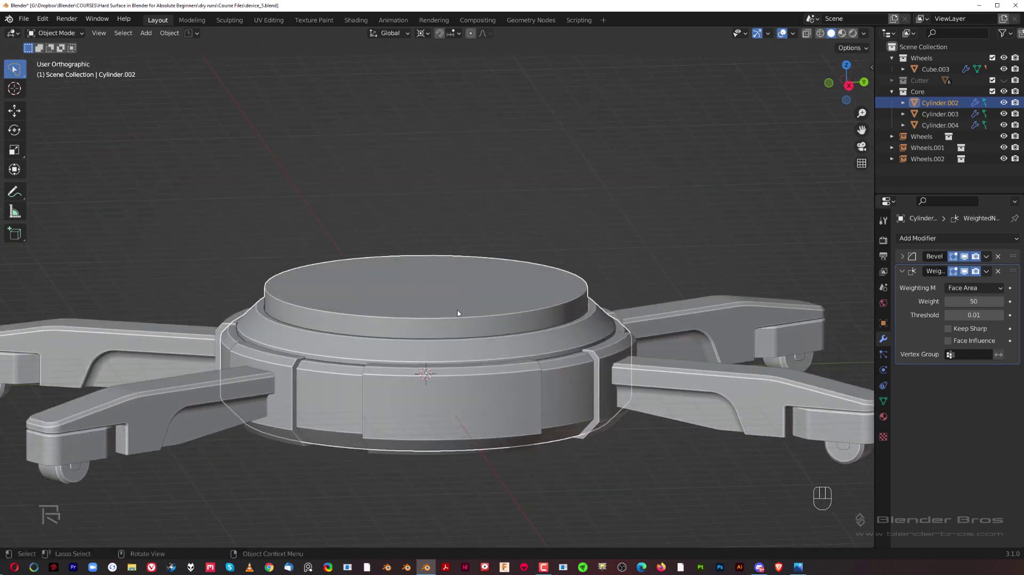
Duplicate the disc's top face in place and separate the copy into its own object.
click(457, 312)
click(461, 306)
key(Tab)
click(736, 281)
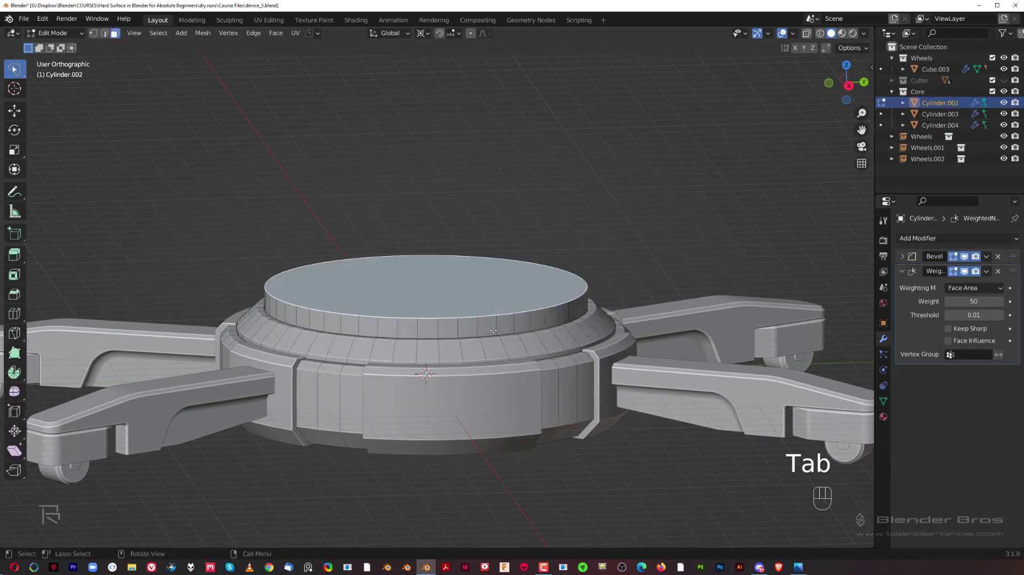
scroll(493, 330, down, 4)
key(shift+d)
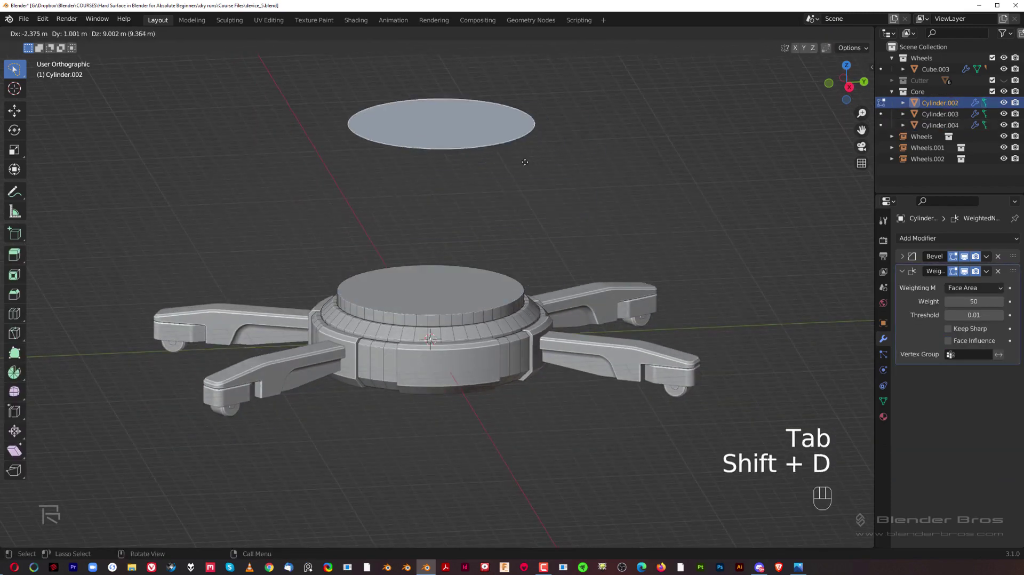
right_click(578, 182)
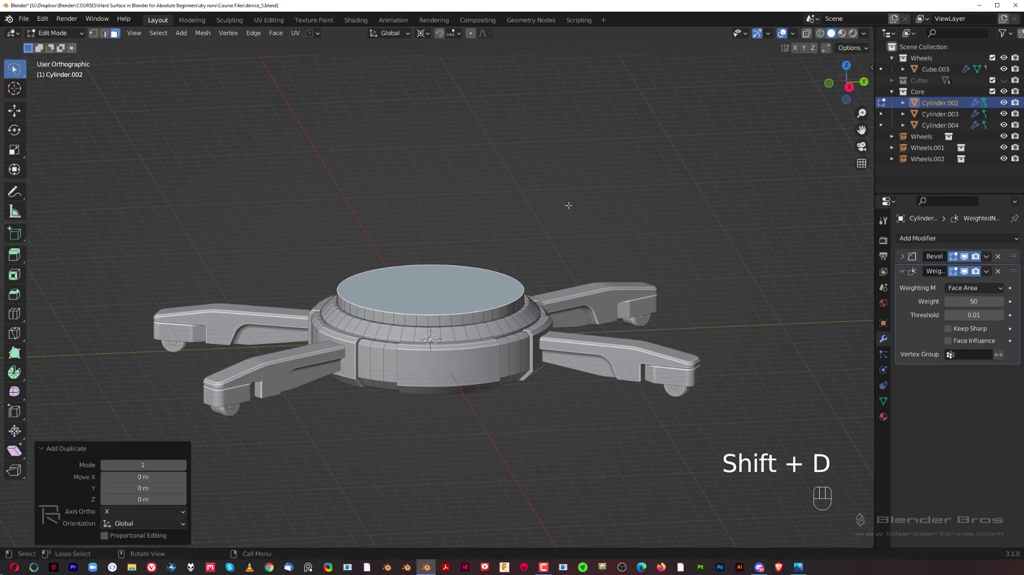
key(p)
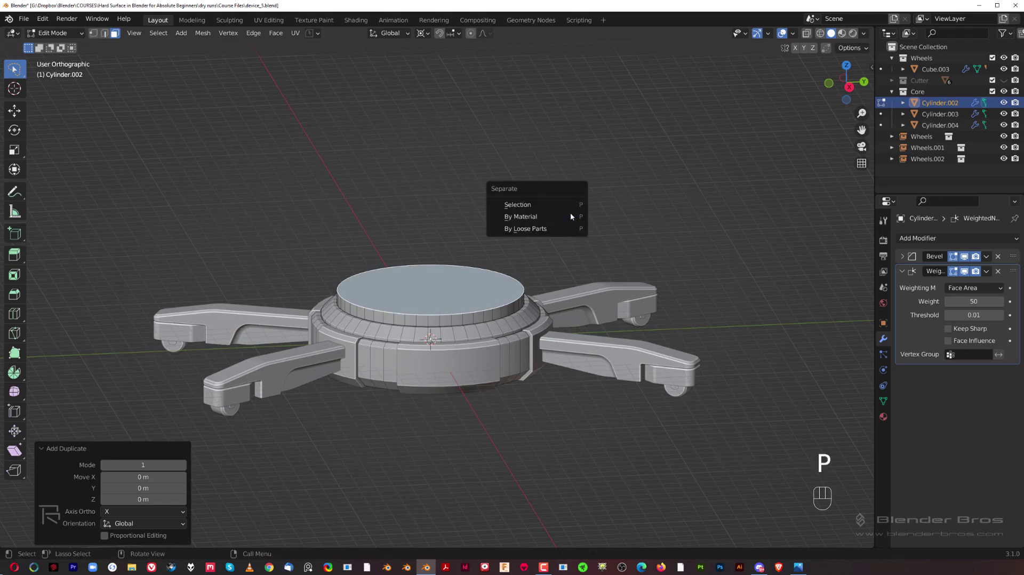
click(560, 203)
Extrude the separated top face of the disc upward about 5.7 m into a solid cylinder.
scroll(472, 296, up, 1)
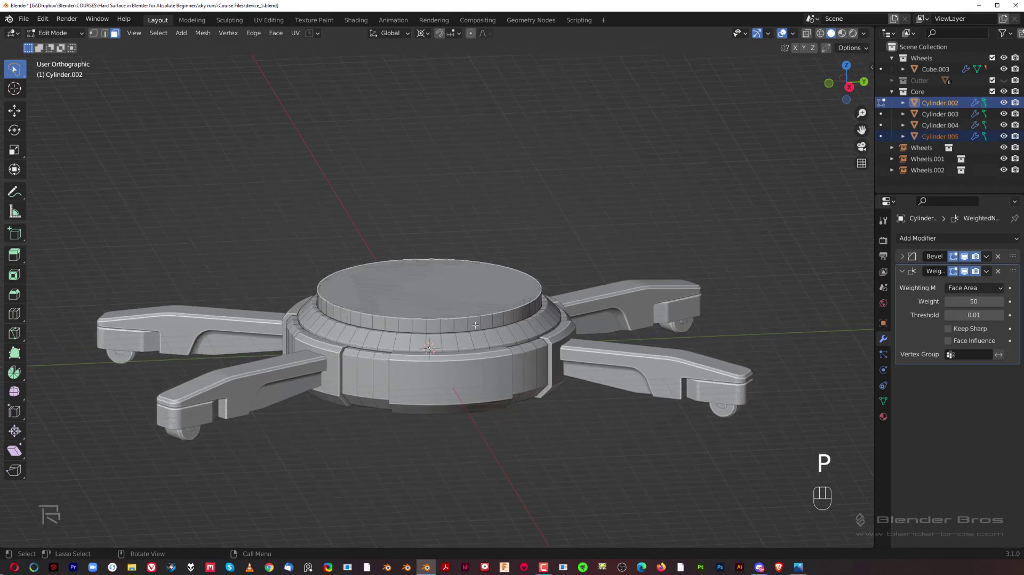
key(Tab)
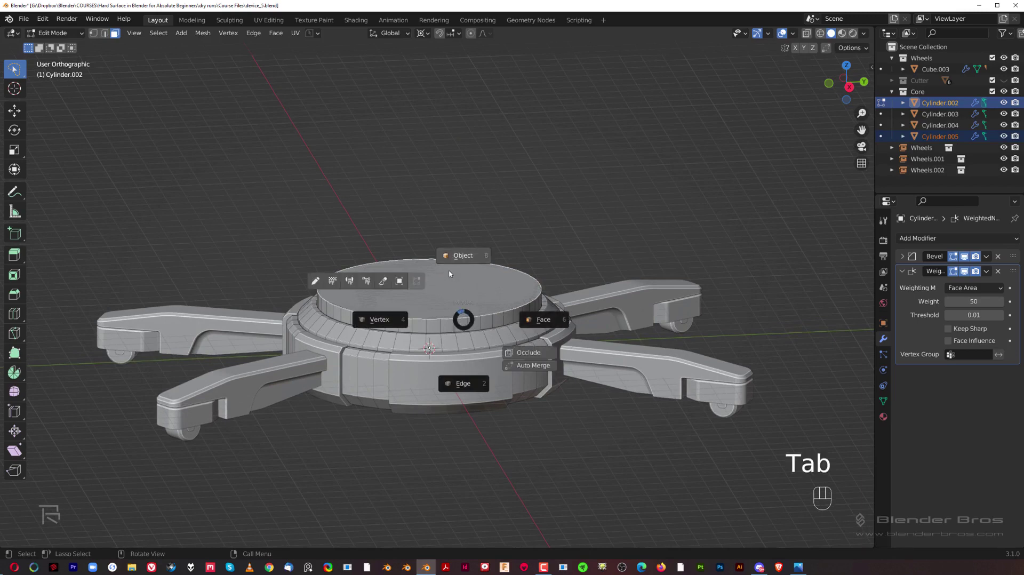
click(460, 255)
click(465, 295)
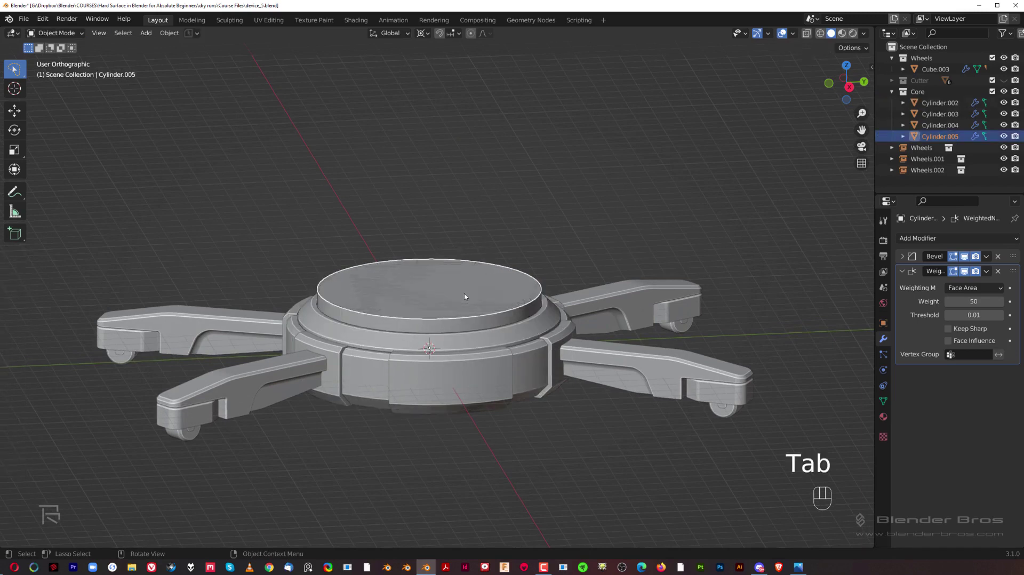
key(g)
right_click(520, 243)
key(Tab)
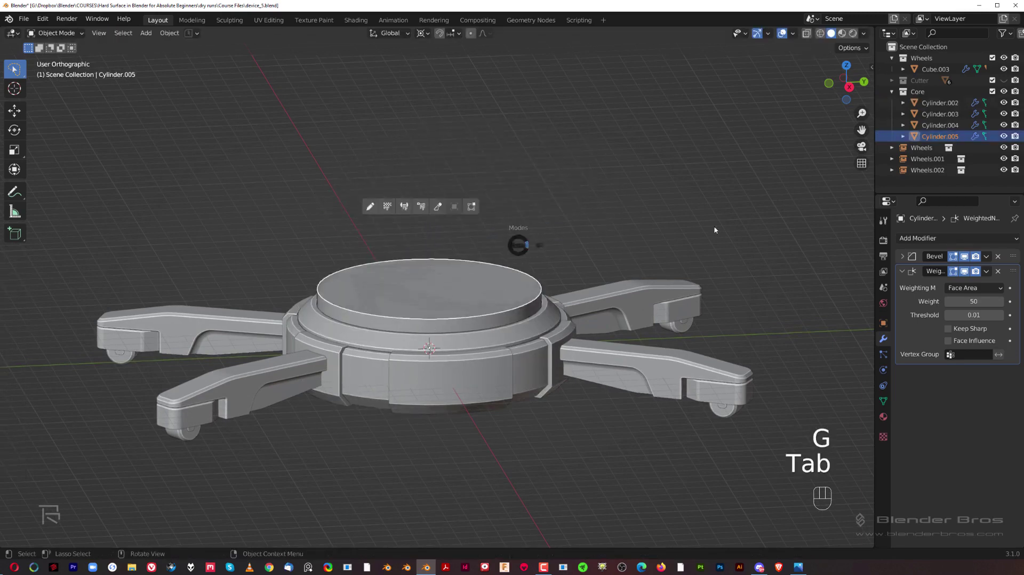
click(716, 230)
click(472, 299)
scroll(474, 320, down, 1)
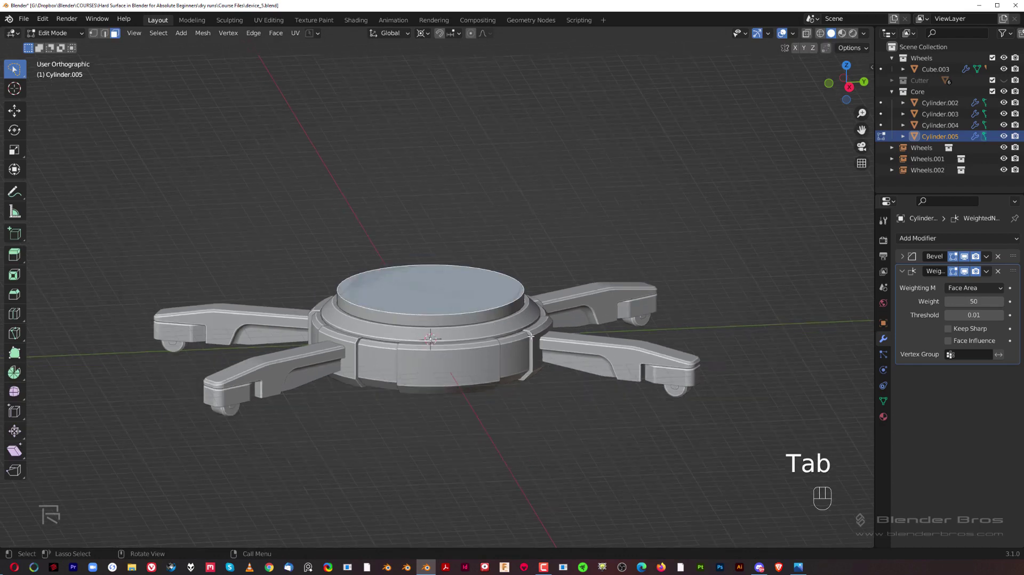
key(e)
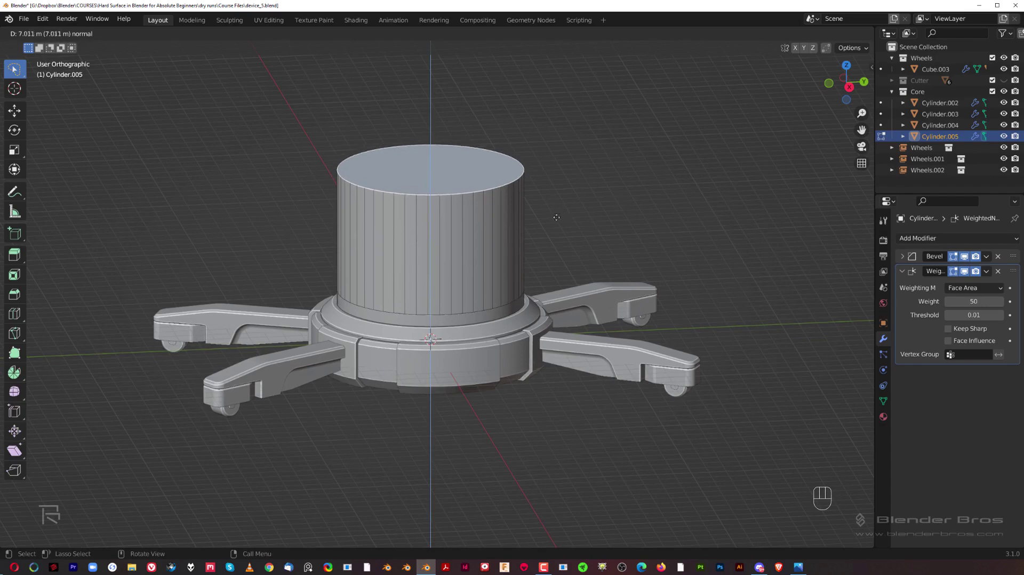
click(555, 239)
Switch the cylinder to vertex selection with Pass Through enabled in the top orthographic view and clear the selection.
middle_drag(555, 240, 517, 270)
key(grave)
click(487, 131)
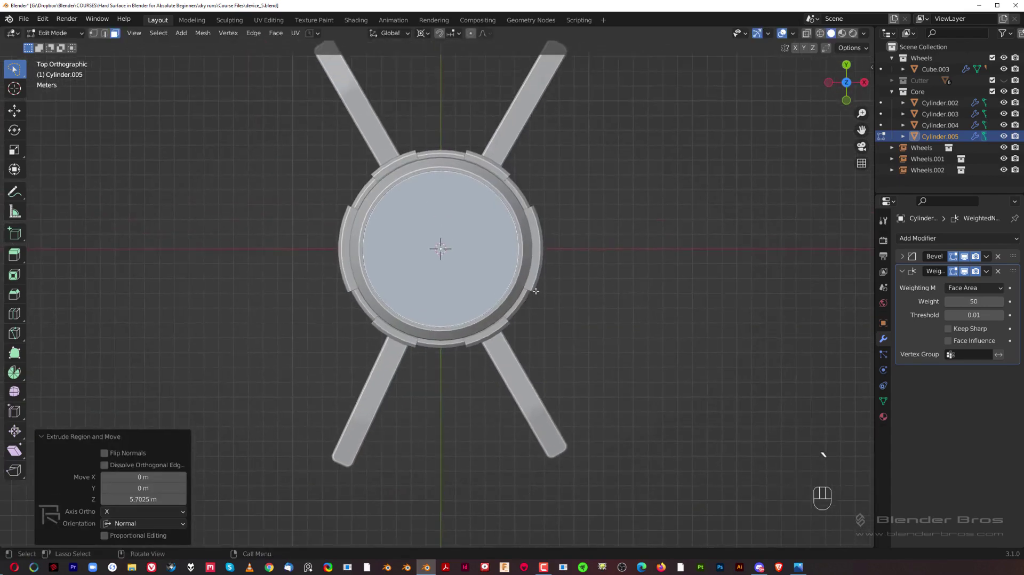
scroll(618, 247, up, 2)
key(Tab)
click(546, 247)
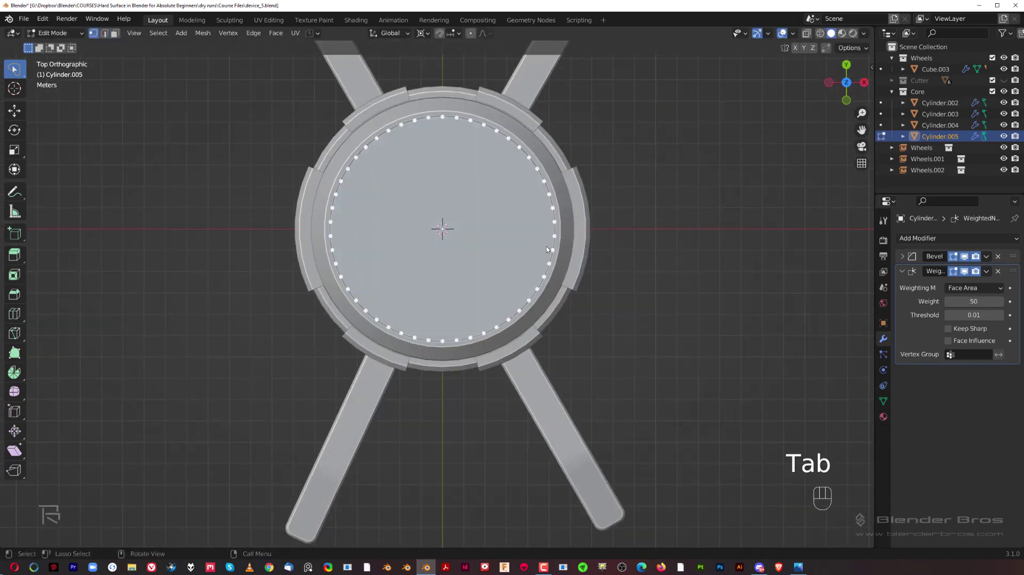
key(Tab)
click(621, 278)
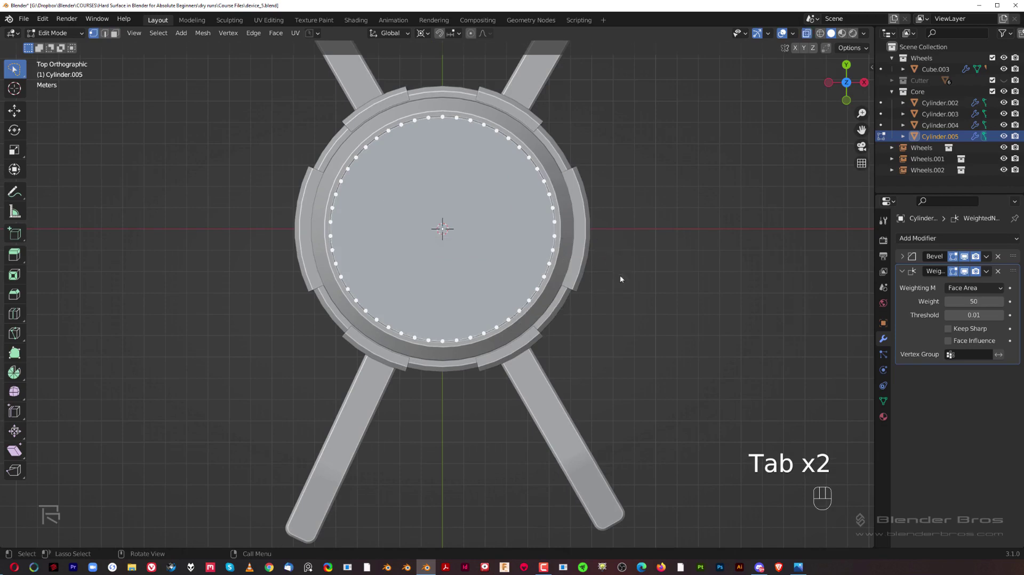
click(801, 203)
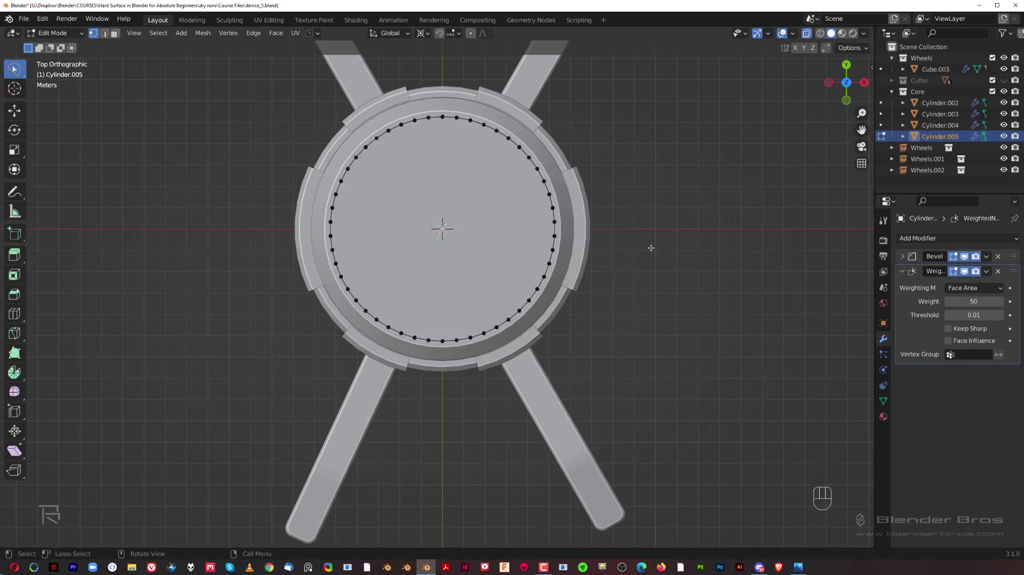
Box-select the cylinder's vertices on the negative Y half and move them about -4.26 m along Y.
key(b)
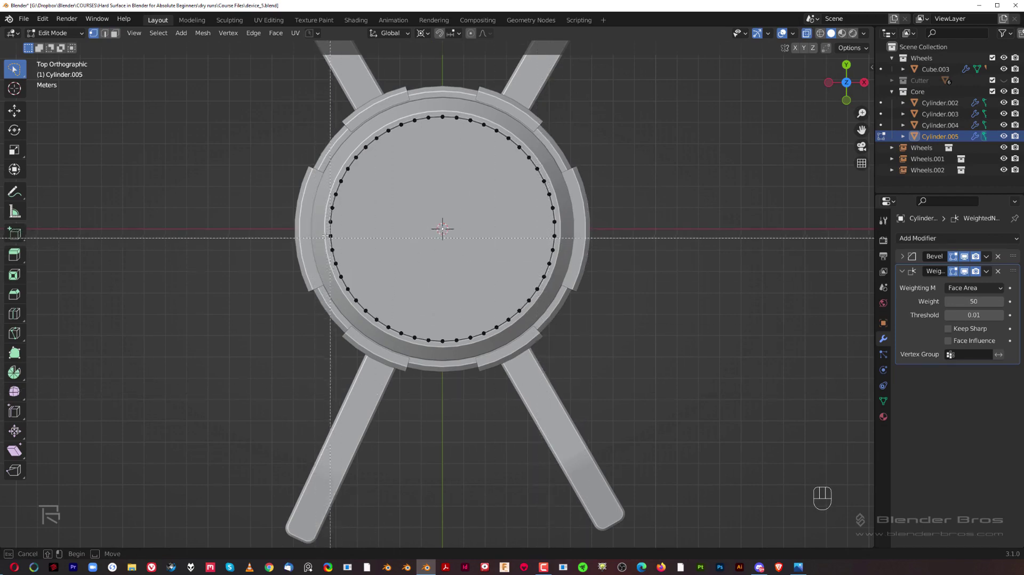
drag(314, 231, 644, 384)
shift+middle_drag(686, 387, 675, 278)
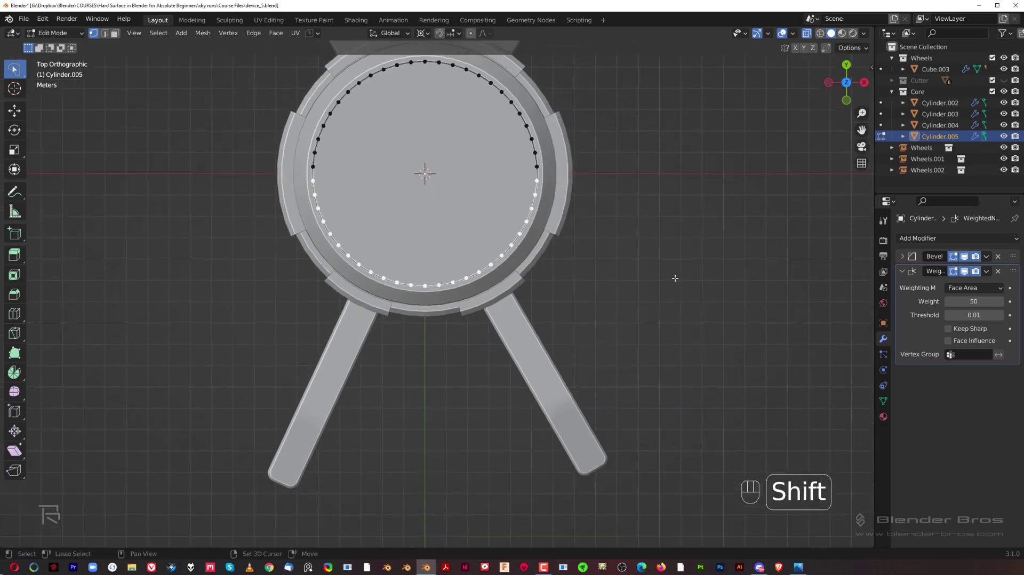
key(g)
key(y)
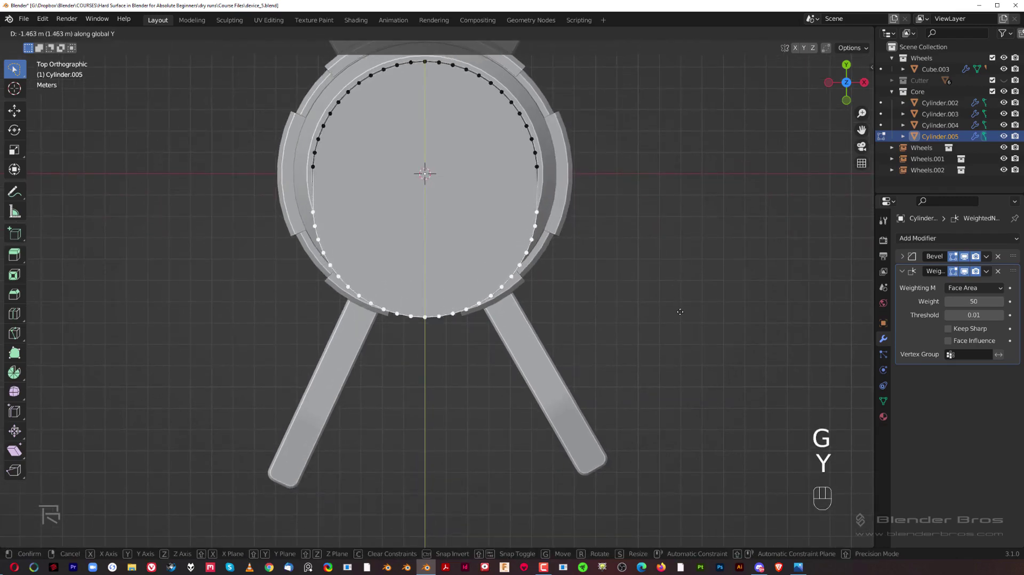
click(689, 365)
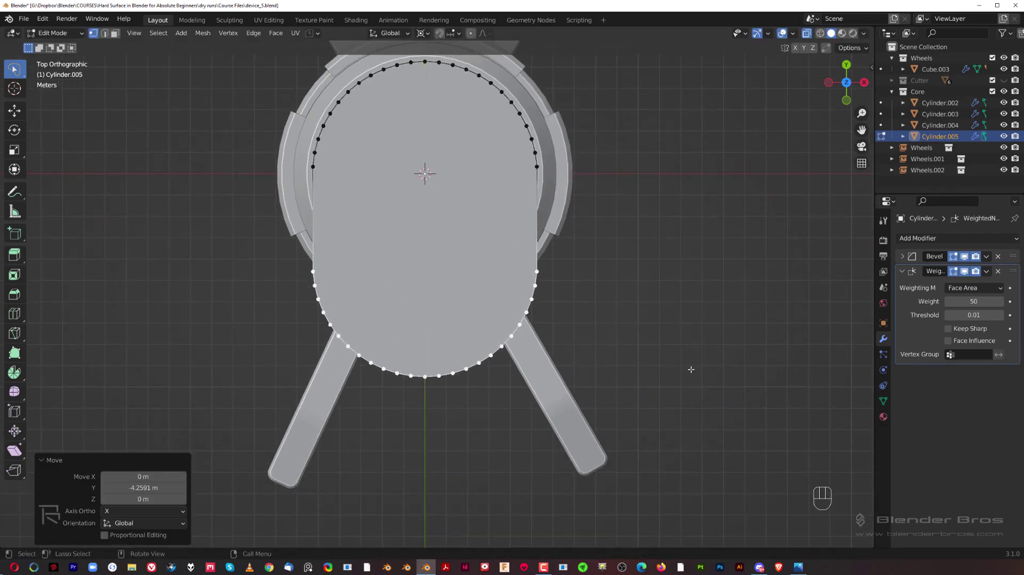
Fine-tune the moved vertices along Y in the right orthographic view to slightly shorten the body's overhang.
middle_drag(688, 368, 562, 258)
scroll(561, 242, down, 1)
key(grave)
click(603, 260)
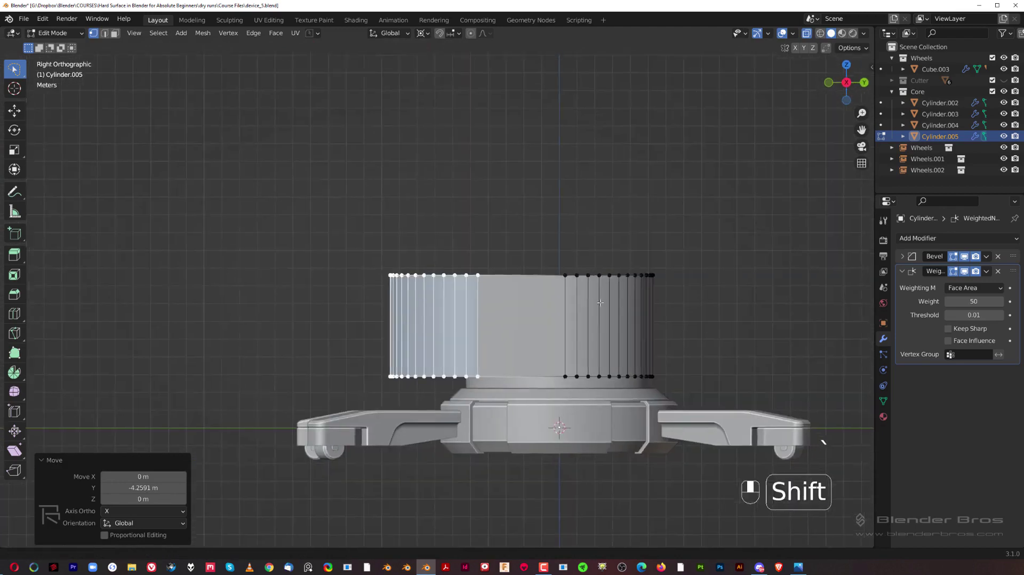
shift+middle_drag(559, 366, 487, 296)
scroll(487, 296, up, 1)
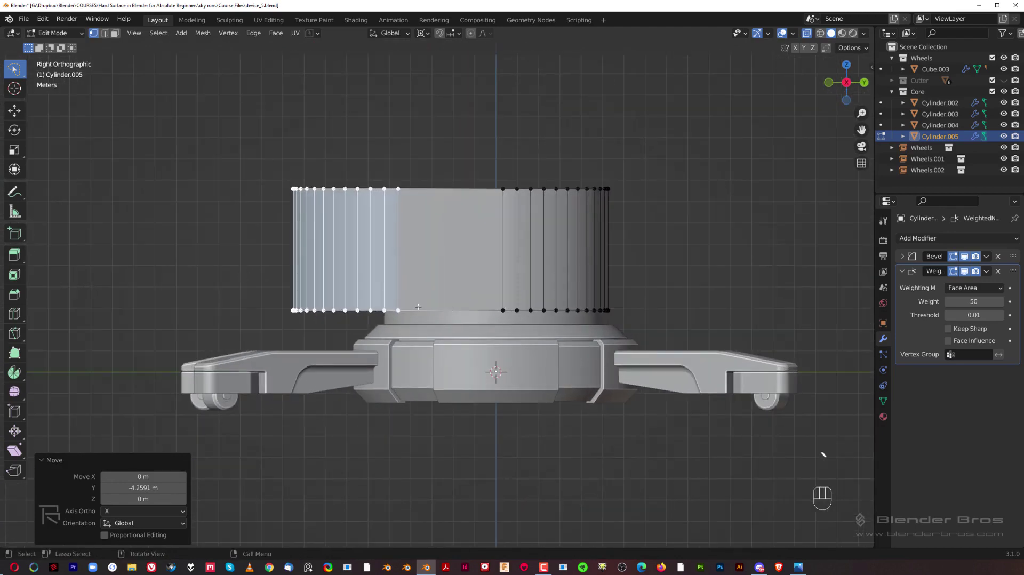
shift+middle_drag(418, 307, 419, 308)
key(g)
key(y)
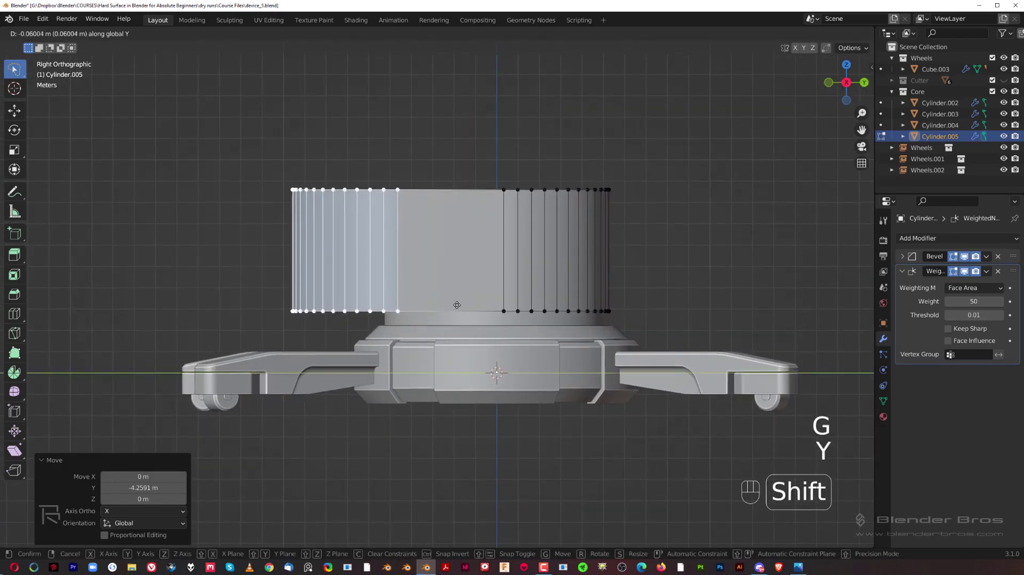
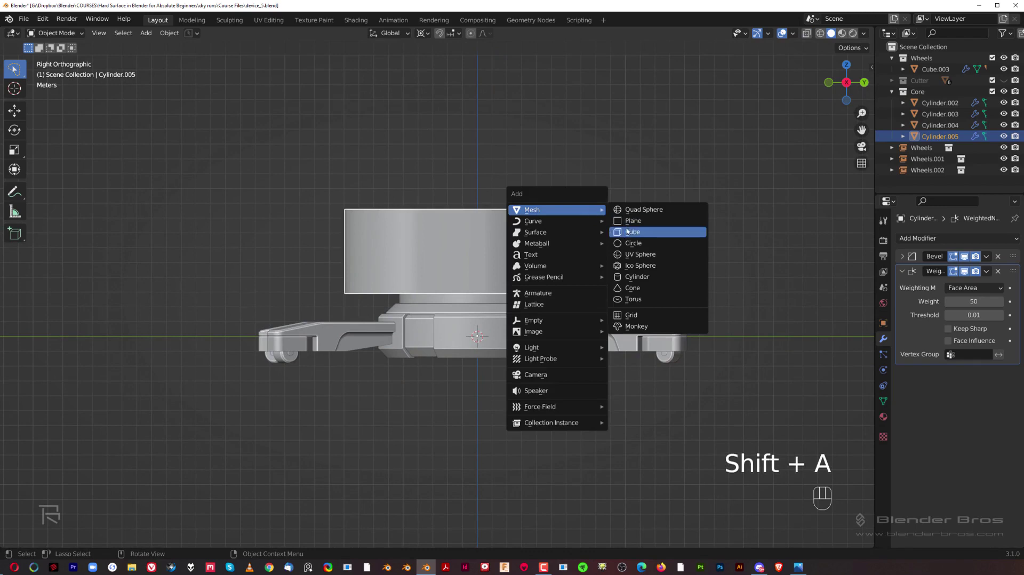
Add a 2 m cube and move it about -6.38 m along Y and 4.56 m along Z, onto the overhang.
click(627, 231)
scroll(597, 332, up, 3)
key(g)
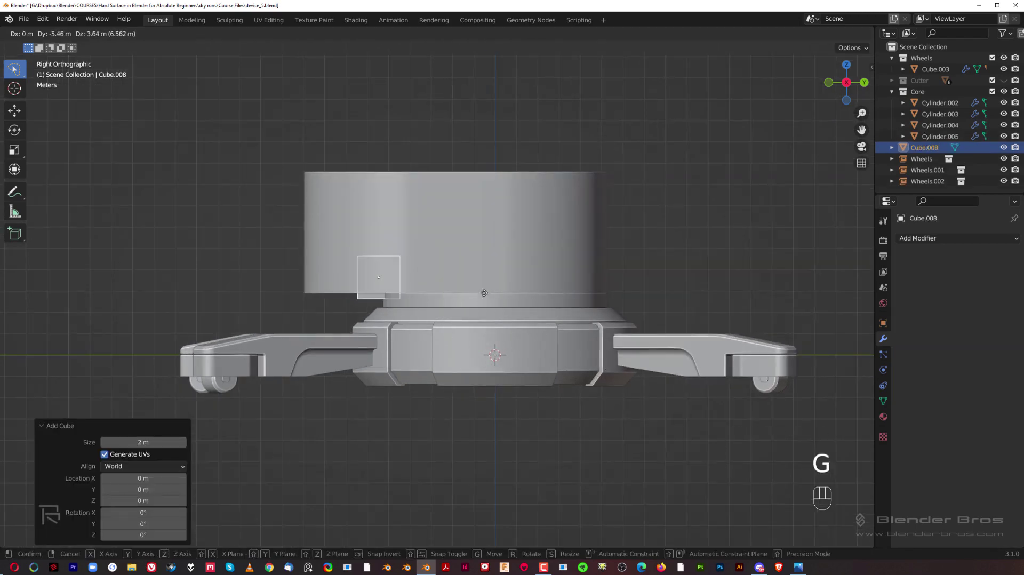
click(473, 277)
scroll(472, 277, down, 2)
key(s)
key(y)
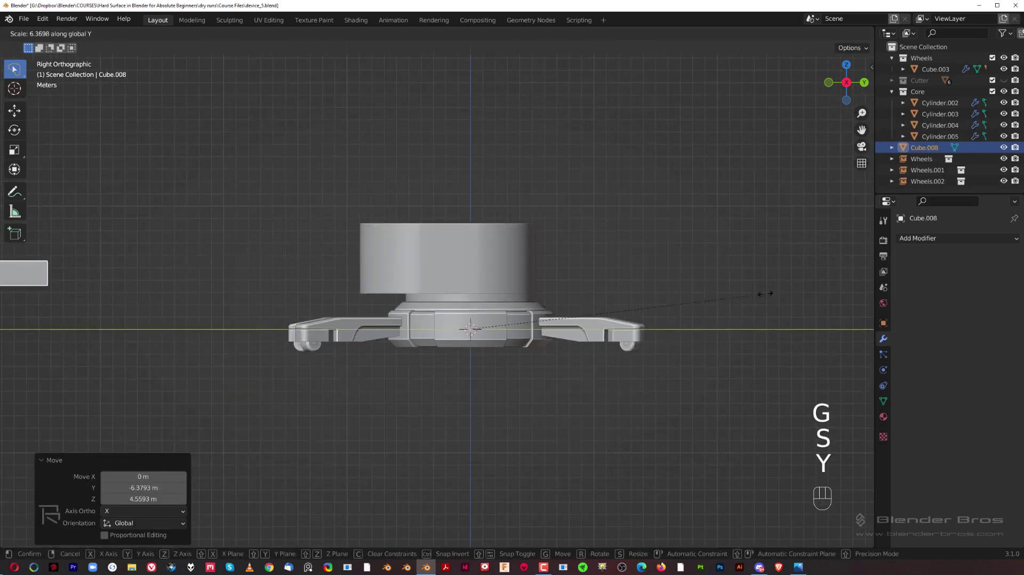
right_click(562, 296)
scroll(533, 303, down, 3)
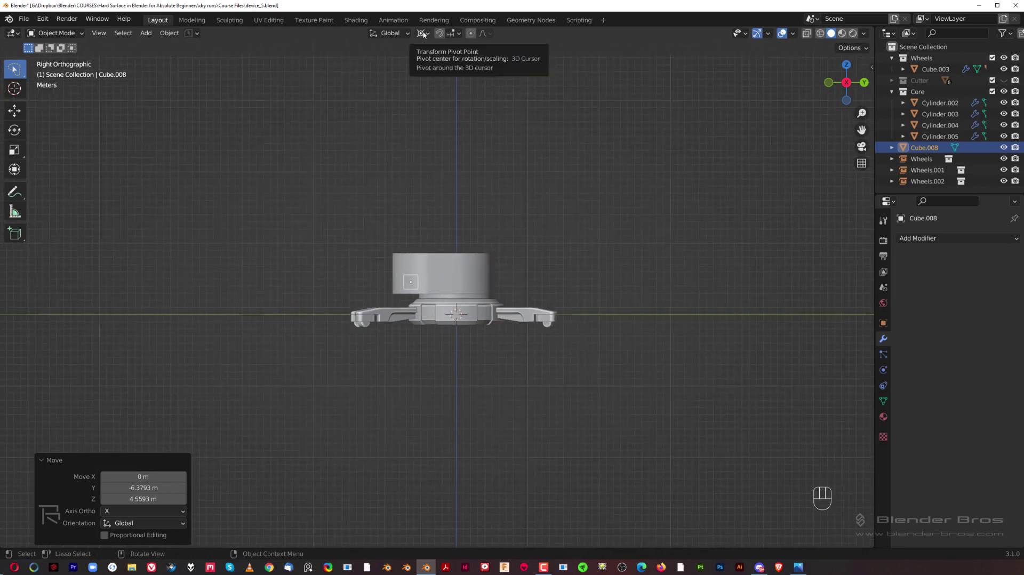
scroll(437, 193, up, 2)
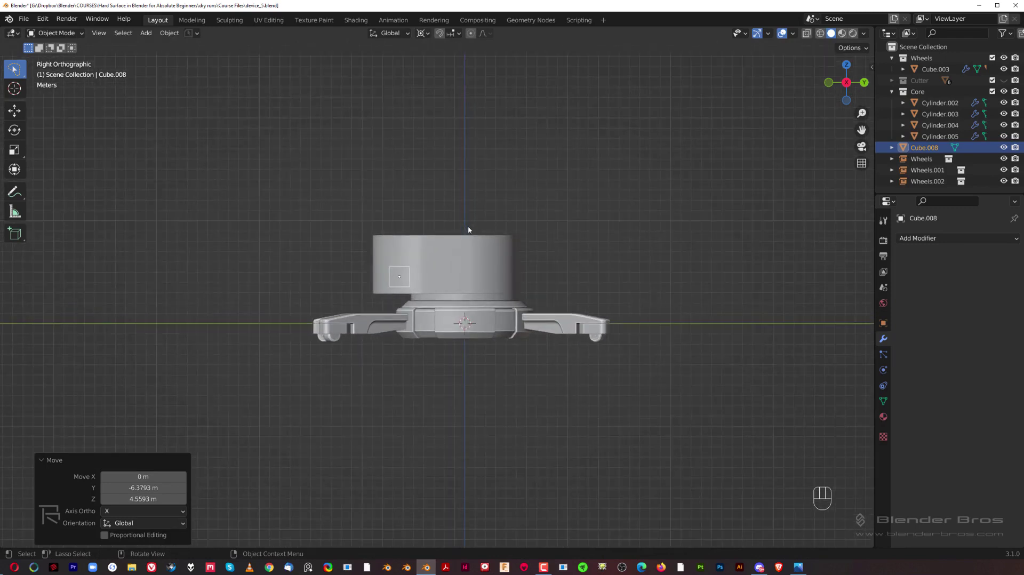
key(s)
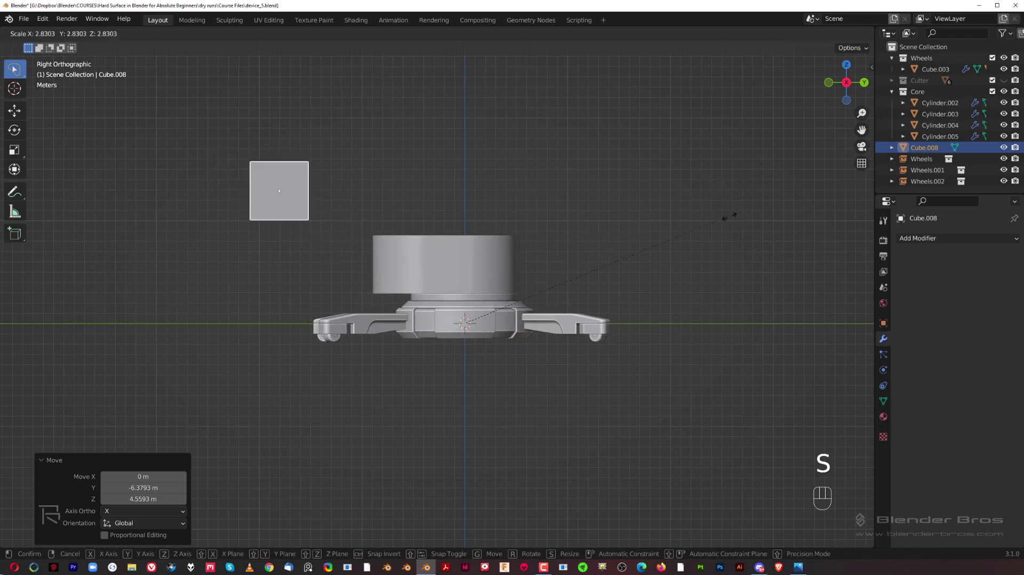
right_click(712, 205)
Set the transform pivot point to Individual Origins and scale the cube along Y by about 9.29.
click(425, 36)
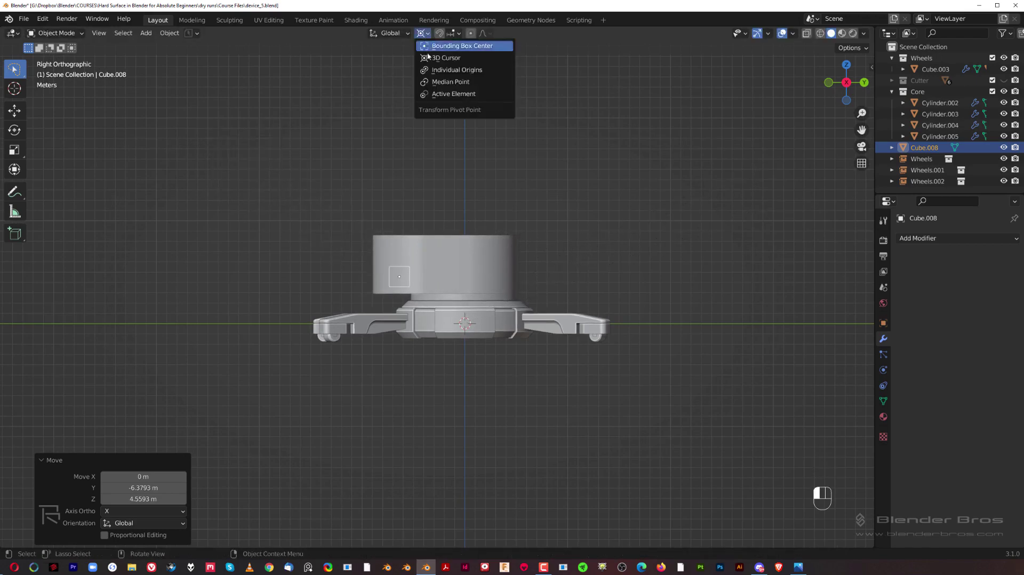
click(448, 68)
key(s)
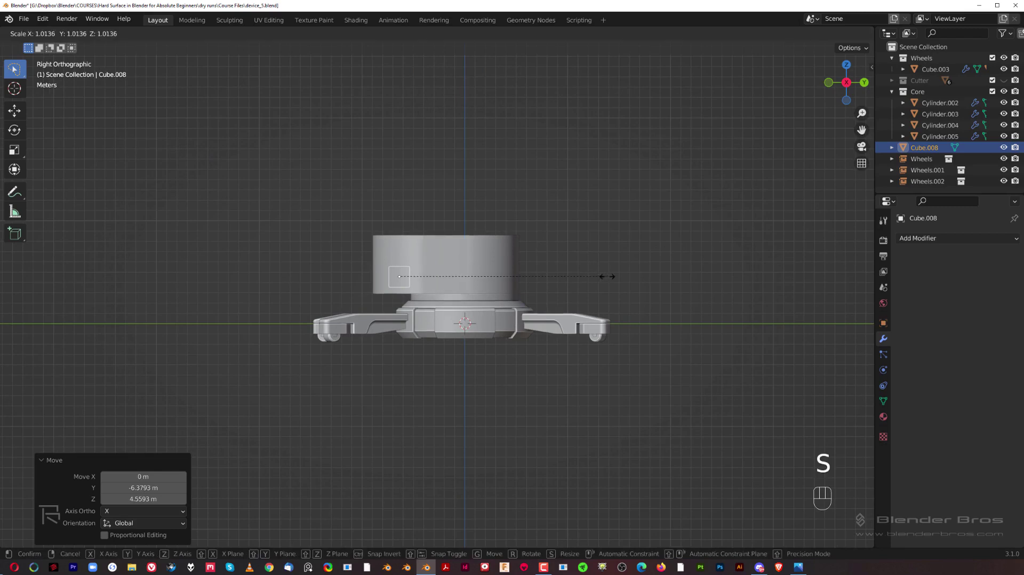
key(y)
click(438, 255)
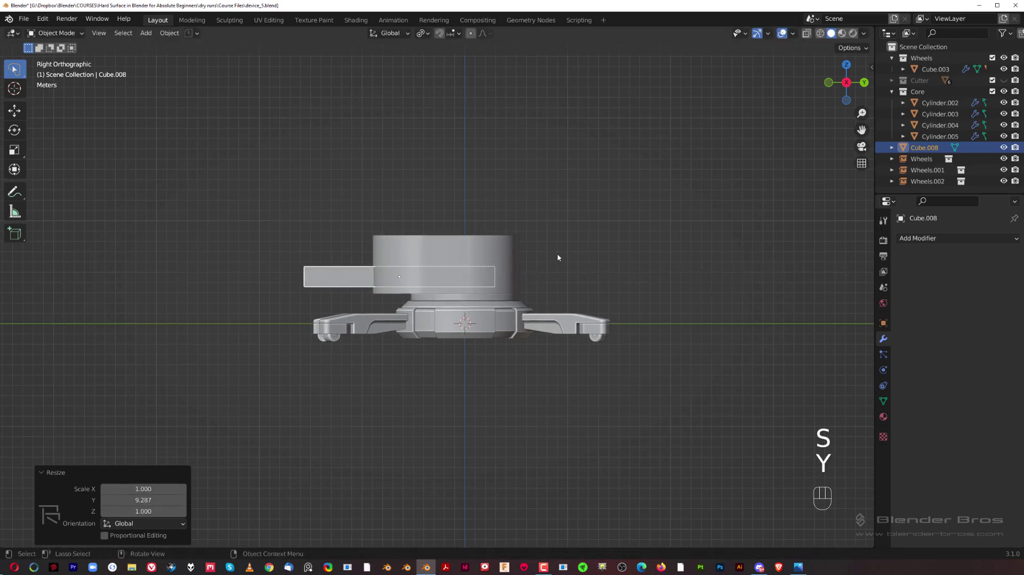
Scale the cube along X by about 14.8 and reduce it by roughly half to a slab wider than the body.
middle_drag(395, 243, 480, 256)
key(s)
key(x)
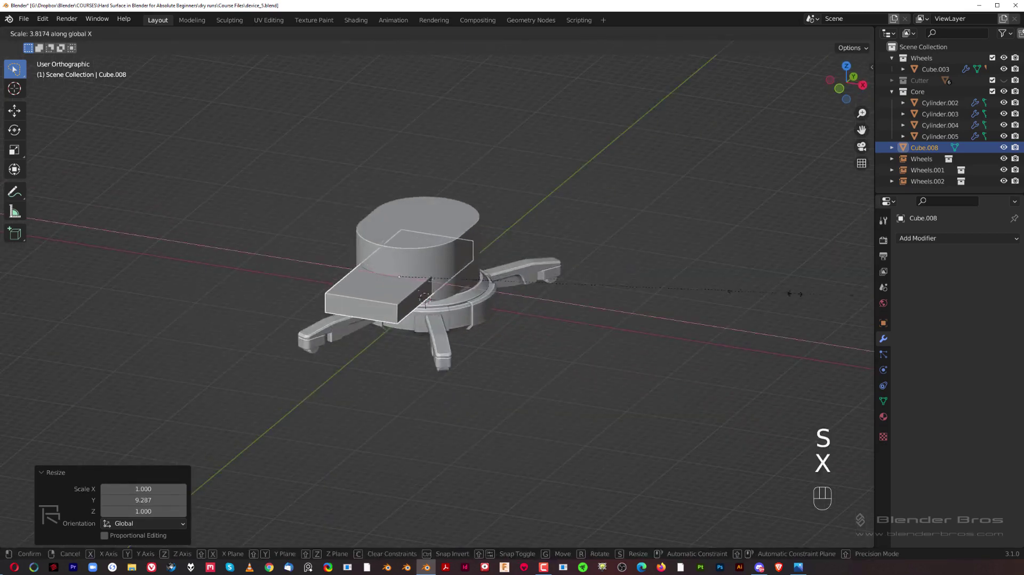
click(173, 315)
key(s)
key(x)
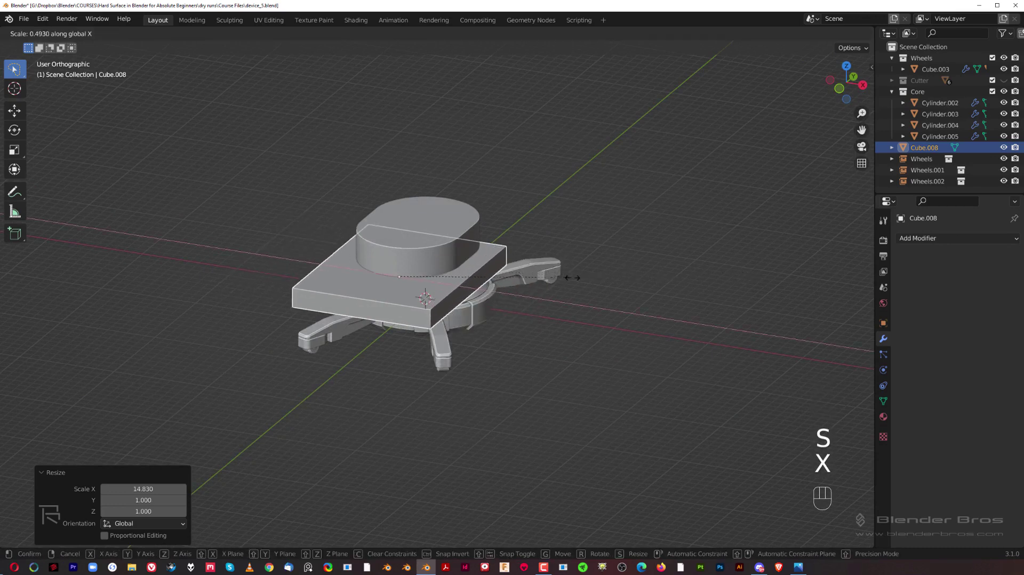
click(572, 272)
Turn off Pass Through and move the slab's bottom face about -3.19 m along Z to thicken it.
middle_drag(572, 272, 480, 180)
key(Tab)
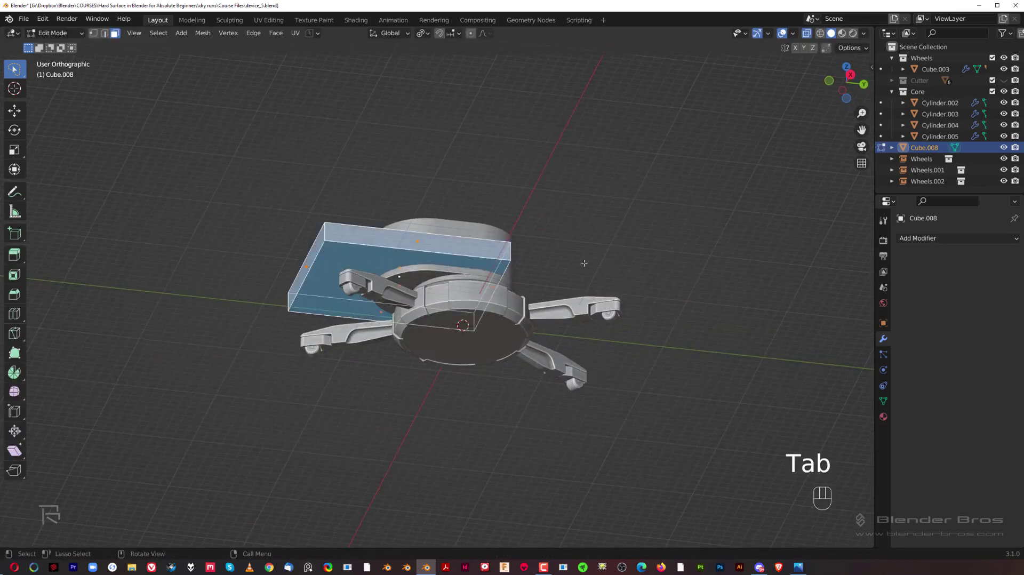
key(Tab)
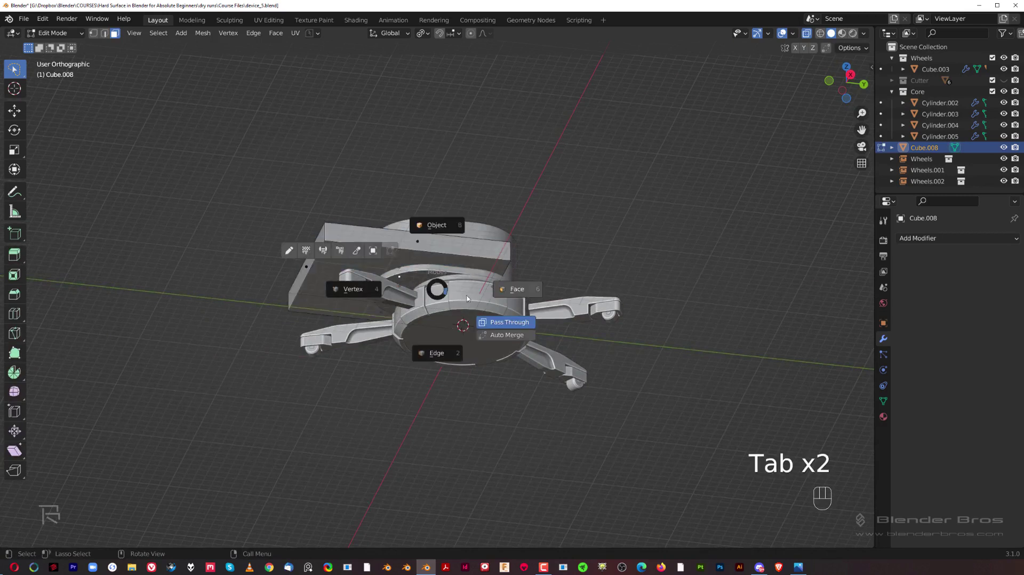
click(514, 327)
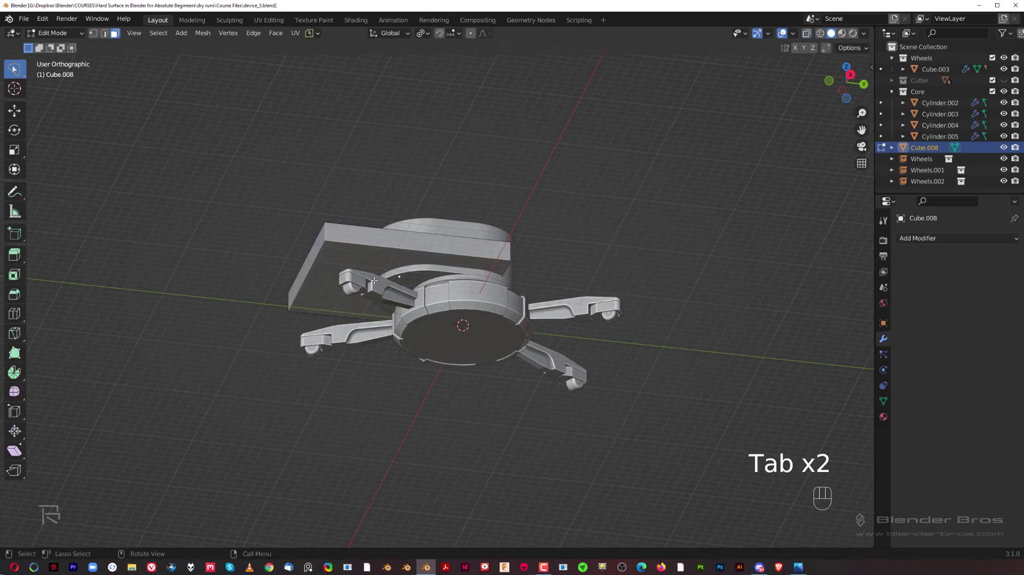
click(403, 281)
key(g)
key(z)
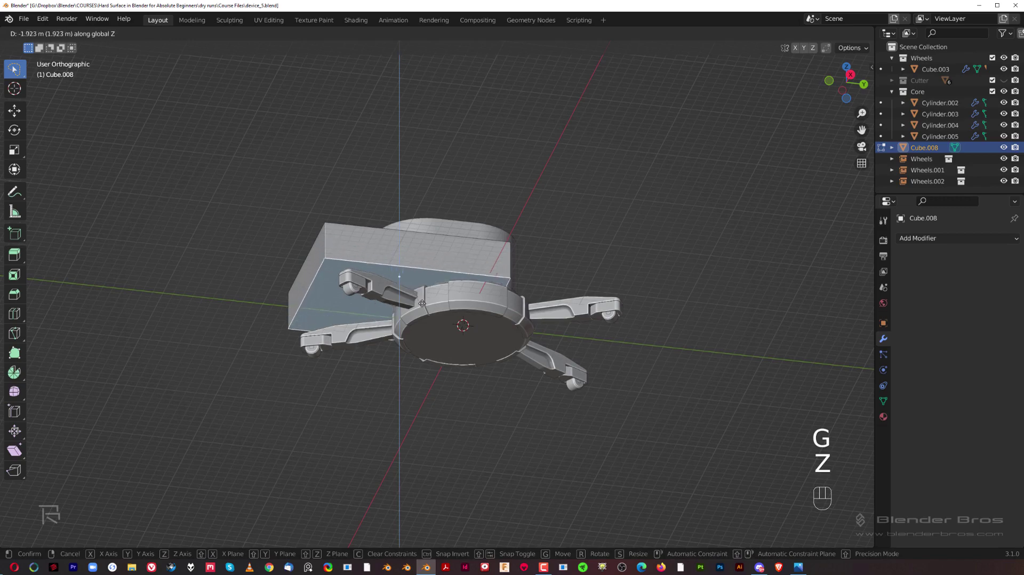
click(428, 319)
Move the block along negative Y until its inner face sits just short of the core's center, and open its mesh in edge selection.
key(grave)
click(651, 291)
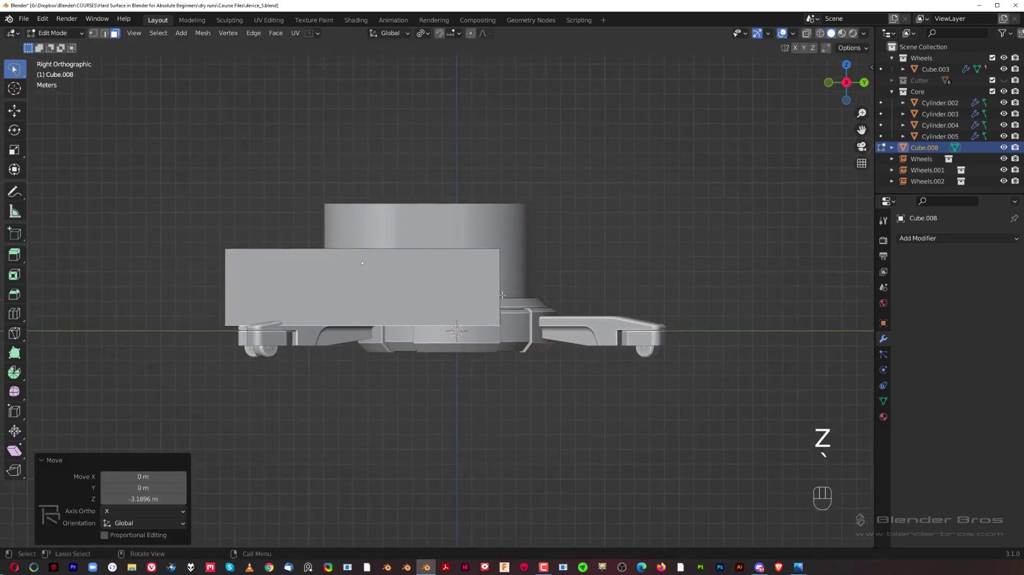
key(Tab)
key(g)
key(y)
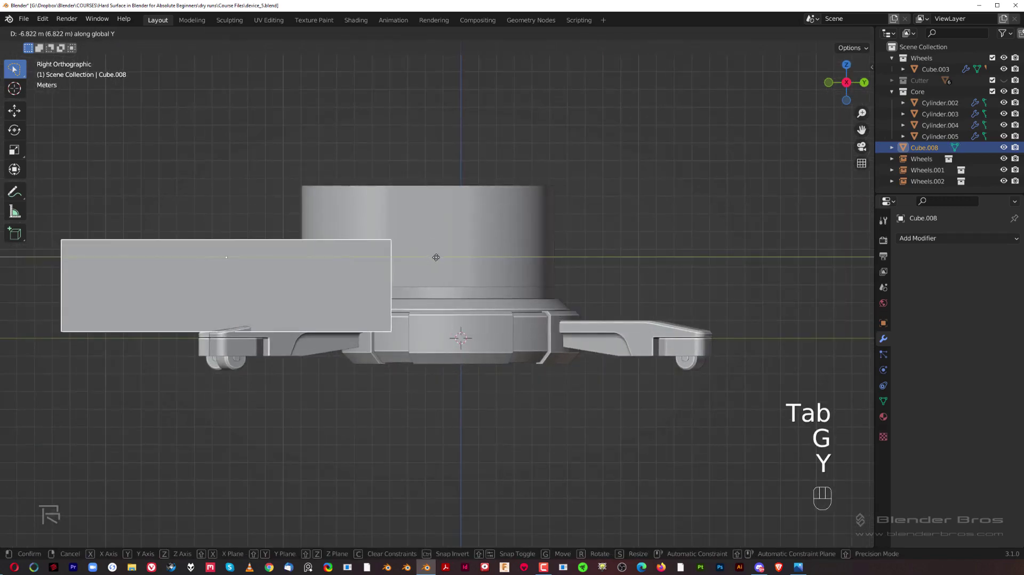
click(494, 273)
middle_drag(494, 273, 435, 214)
key(Tab)
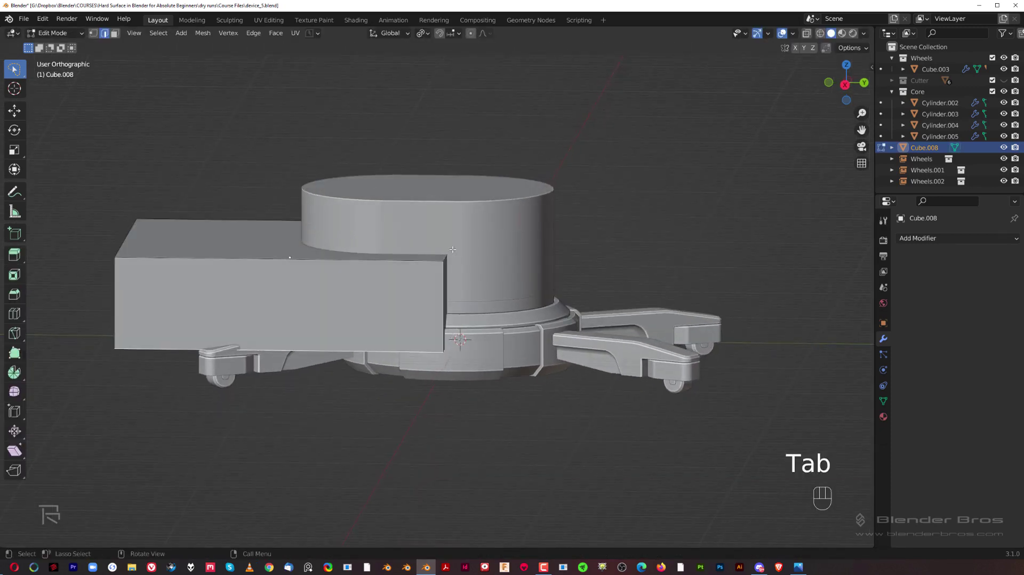
Slant the block's inner face by moving its upper inner edge along negative Y, away from the core's center.
key(grave)
key(g)
key(y)
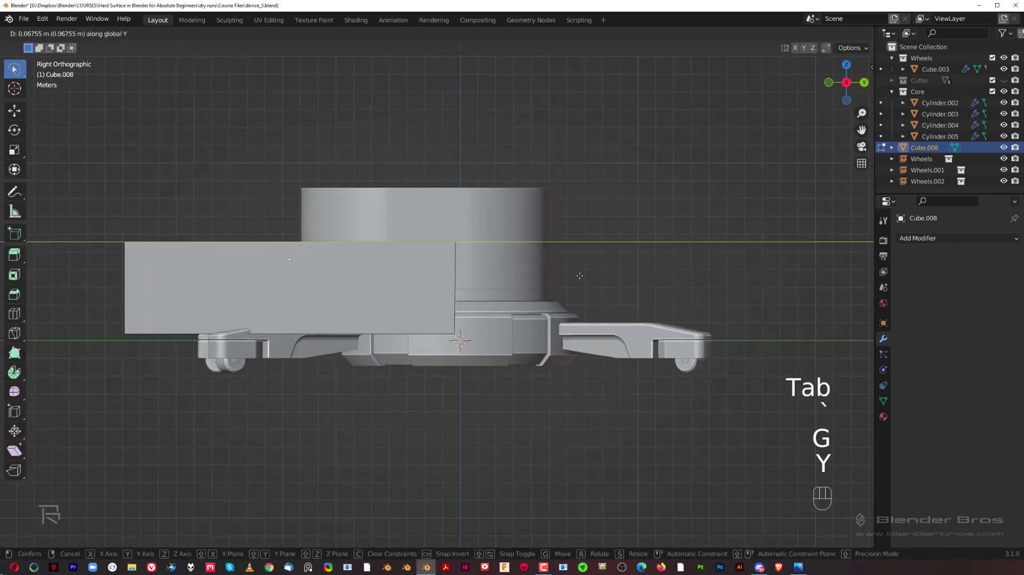
click(533, 273)
Move the whole block about 0.94 m along Y towards the core and apply its scale.
key(Tab)
key(g)
key(y)
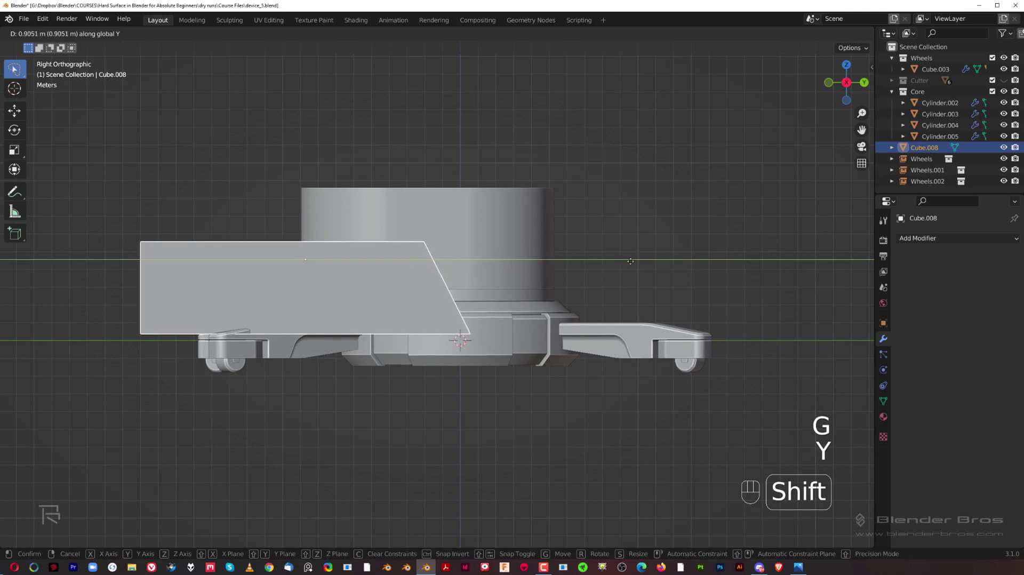
click(489, 264)
key(ctrl+a)
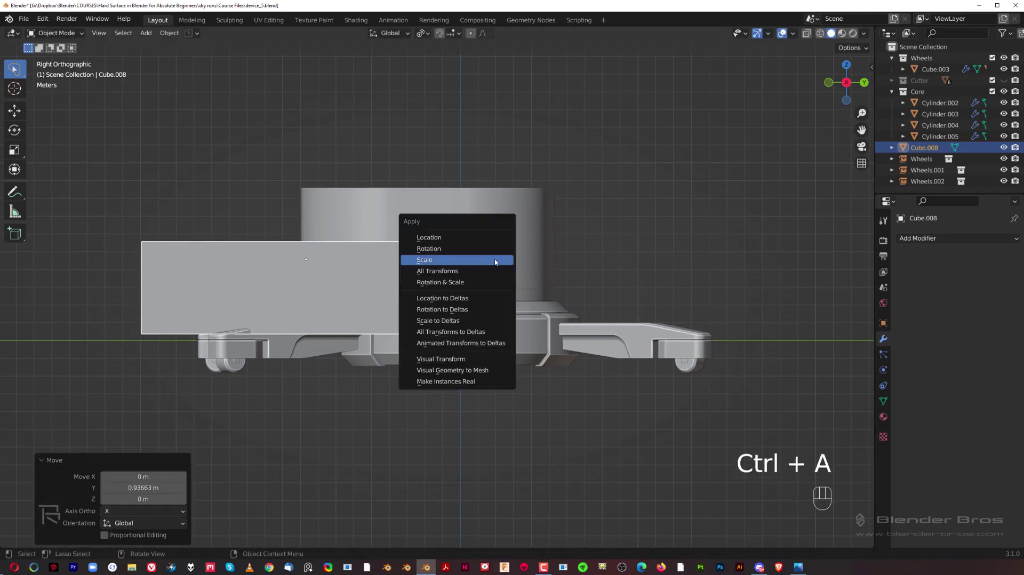
click(495, 260)
Round the block's upper inner edge with a bevel 1.7 m wide and 10 segments.
middle_drag(448, 226, 446, 223)
key(Tab)
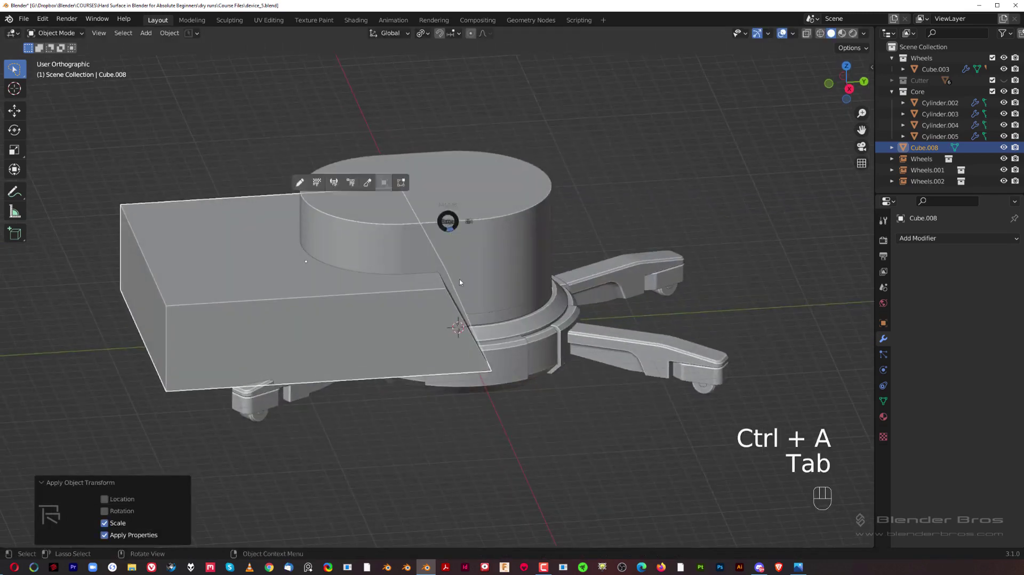
middle_drag(451, 286, 492, 278)
scroll(491, 278, up, 1)
key(ctrl+b)
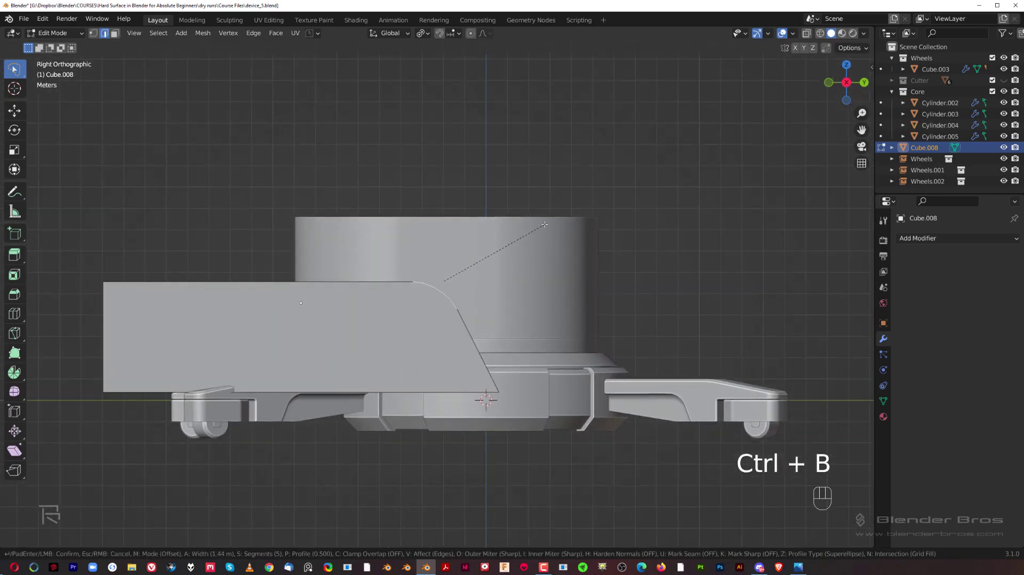
scroll(547, 224, up, 2)
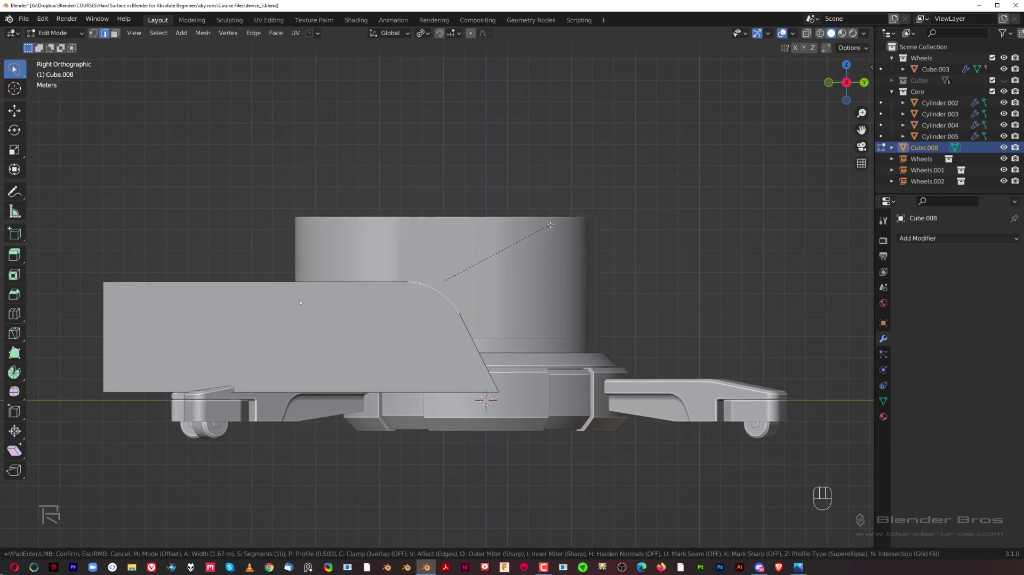
key(shift)
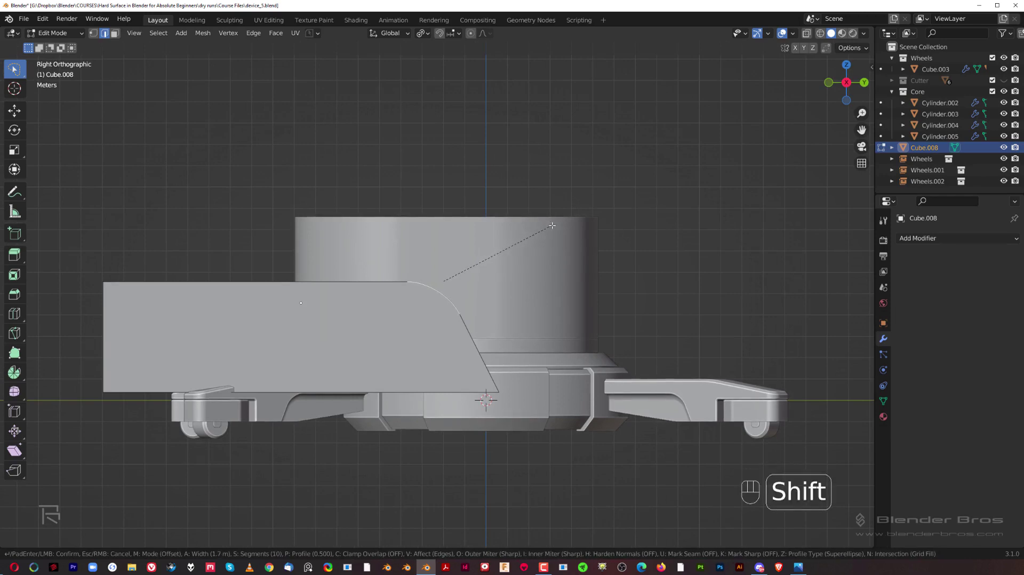
click(552, 225)
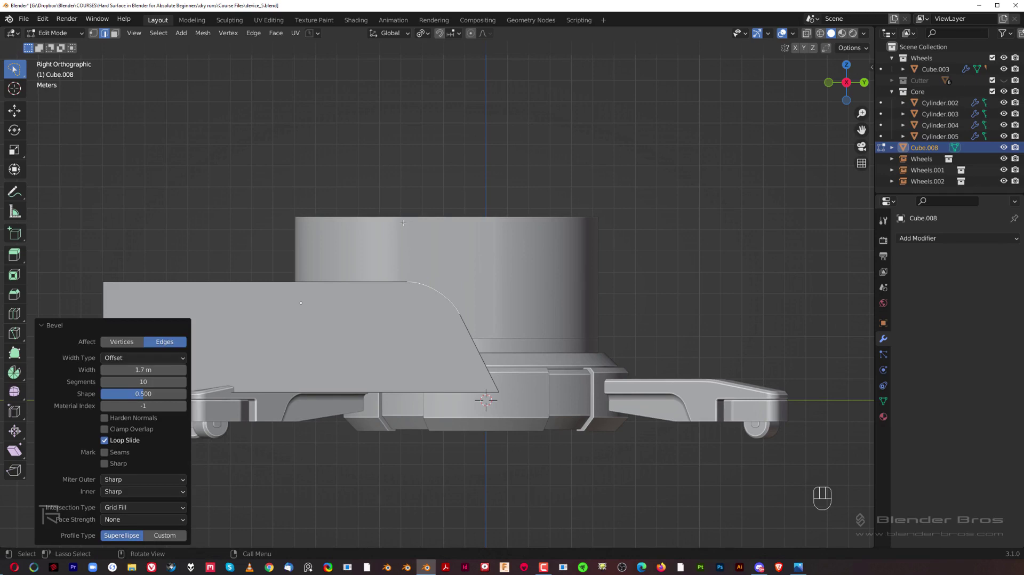
key(Tab)
Cut the block out of the elongated rounded body with a Bool Tool Difference boolean and check the profile from the right.
middle_drag(418, 201, 496, 281)
shift+middle_drag(485, 327, 495, 312)
scroll(495, 307, up, 1)
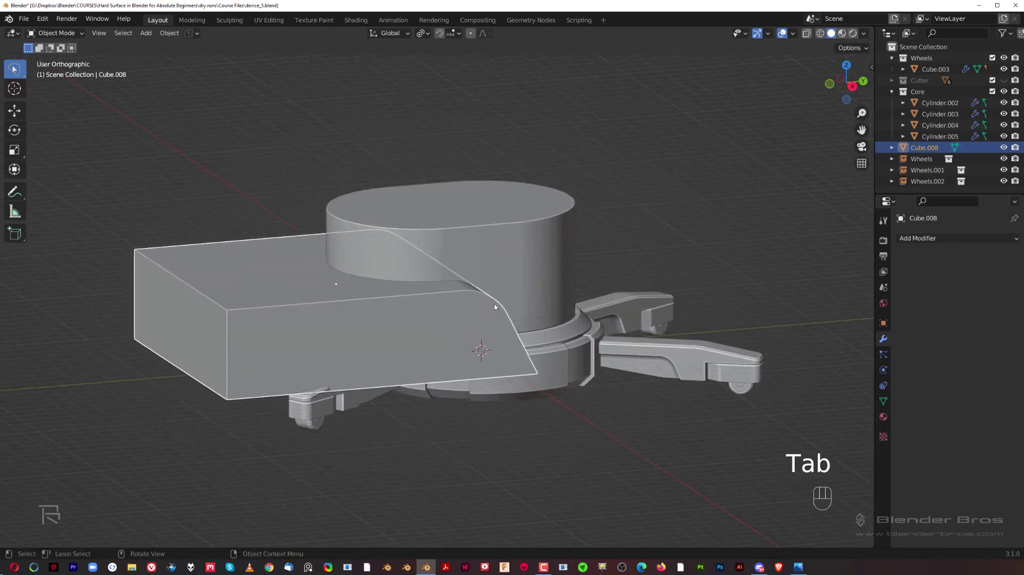
shift+click(495, 266)
key(ctrl+KP_Subtract)
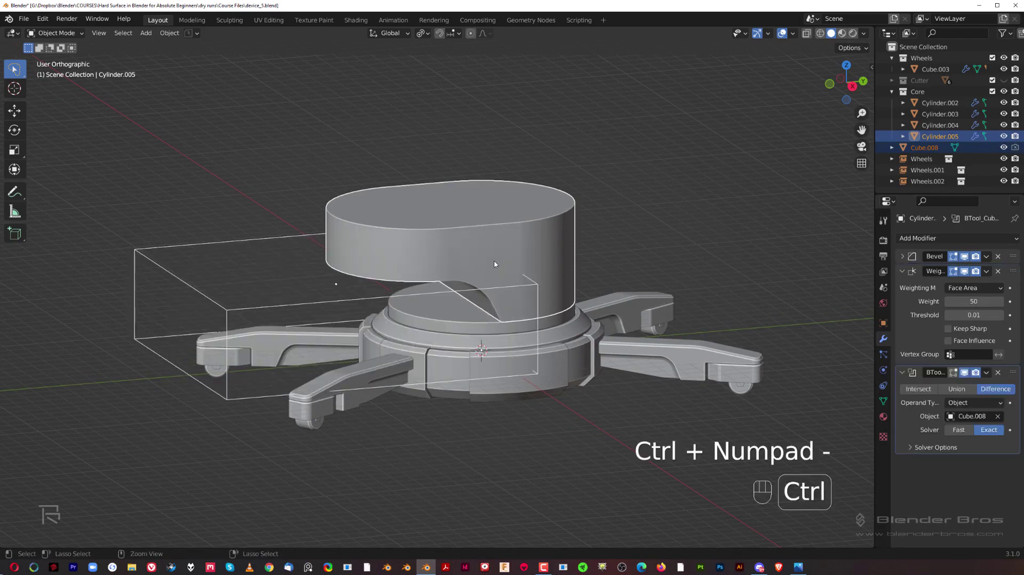
key(grave)
click(556, 296)
scroll(468, 277, up, 1)
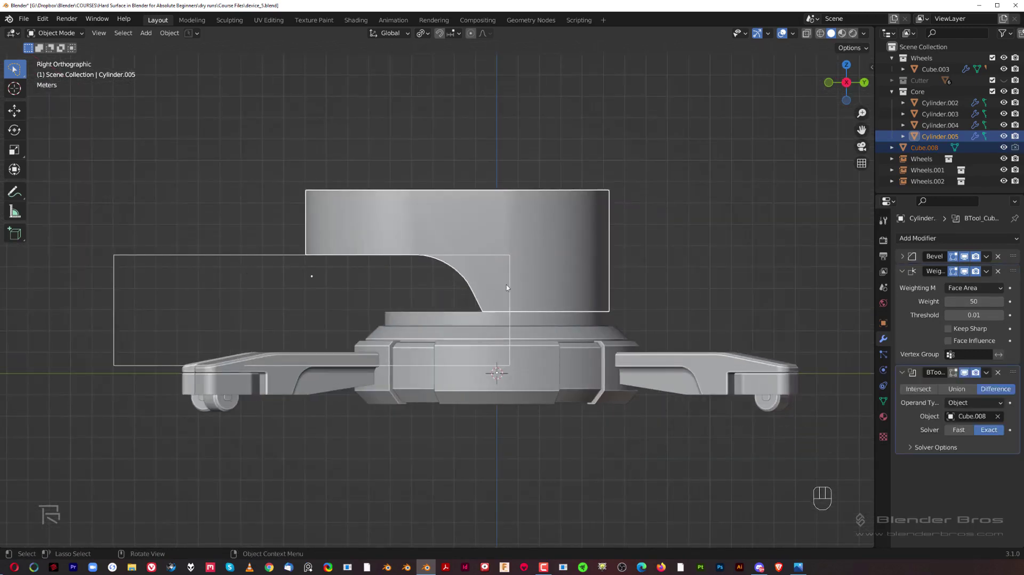
click(567, 128)
Move the cutting block into the hidden Cutter collection.
scroll(514, 175, down, 2)
key(shift+2)
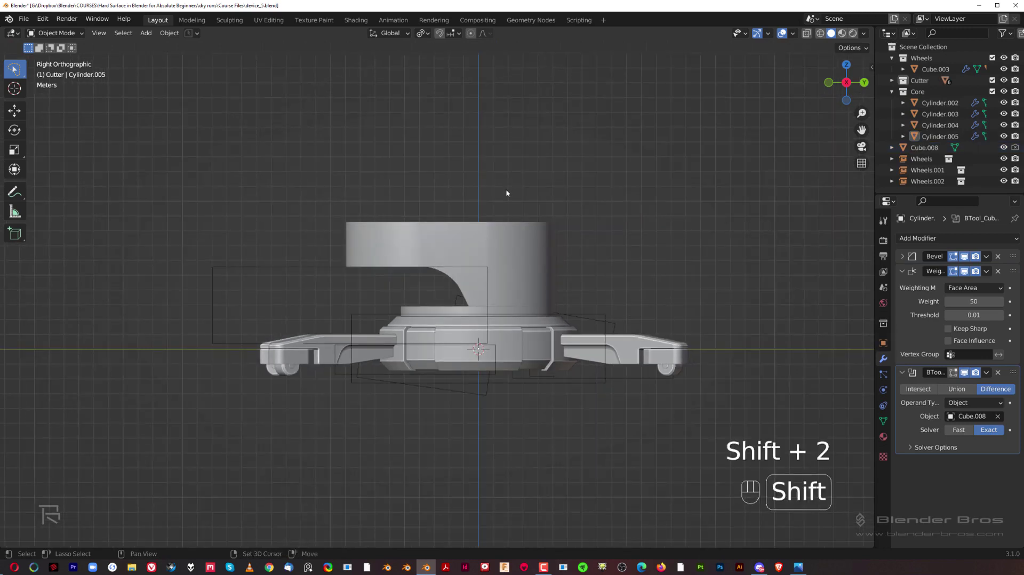
key(shift+2)
scroll(507, 248, up, 2)
click(258, 262)
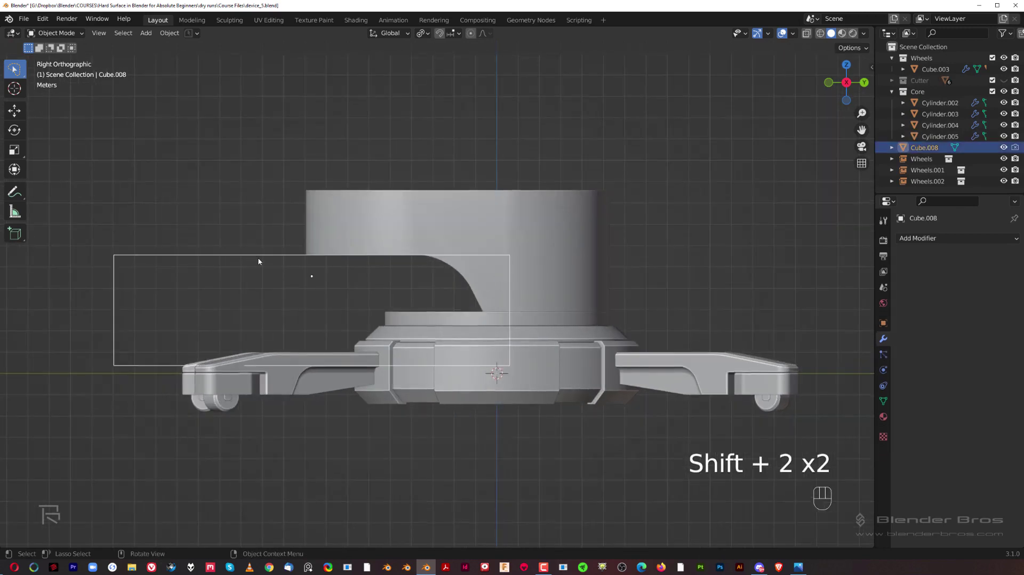
key(m)
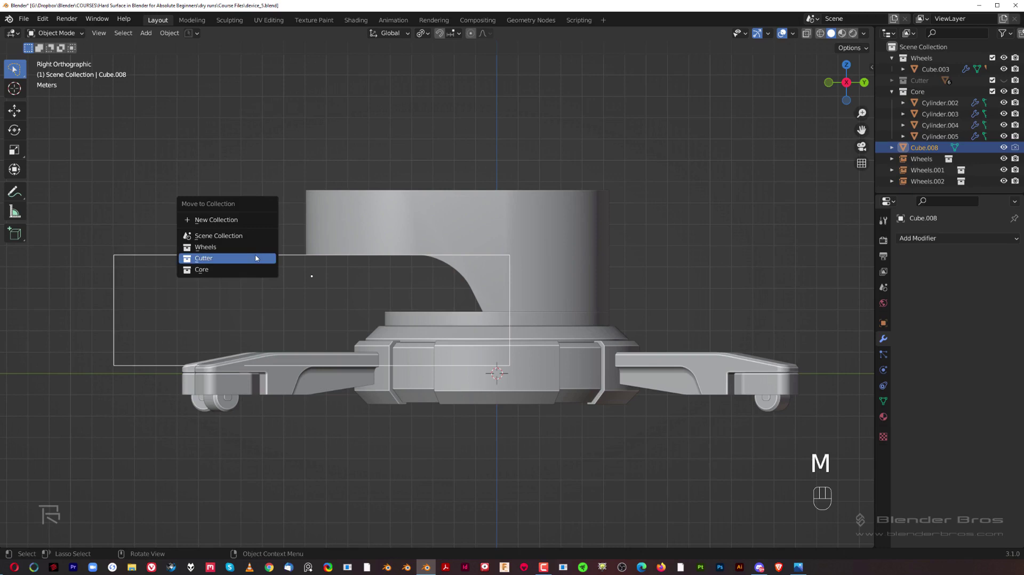
click(256, 258)
Duplicate the top face of the base disc in place and separate it into its own object.
scroll(255, 256, down, 2)
shift+middle_drag(411, 267, 378, 273)
middle_drag(379, 273, 411, 298)
scroll(411, 299, up, 2)
click(411, 299)
key(Tab)
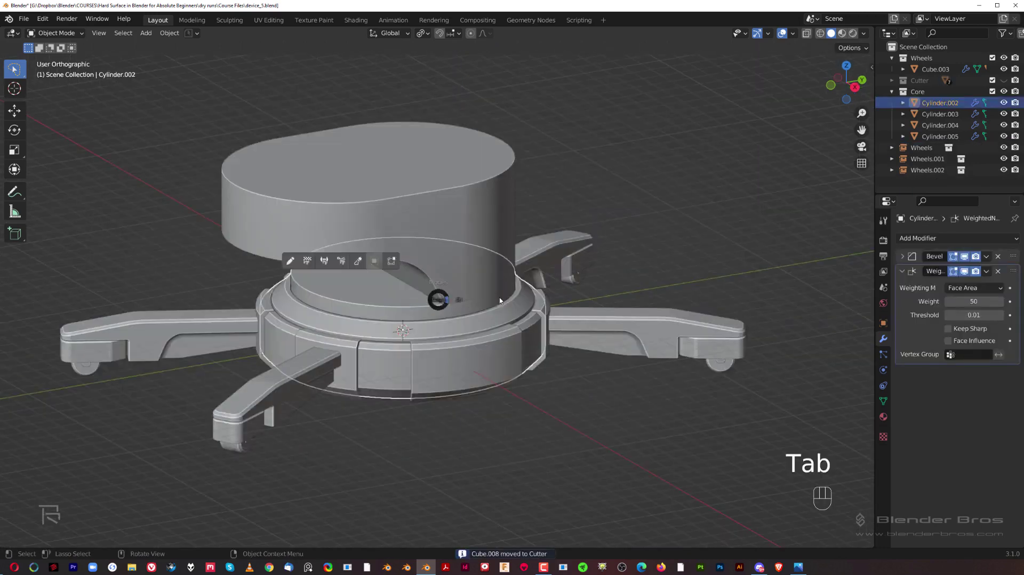
click(401, 296)
key(shift+d)
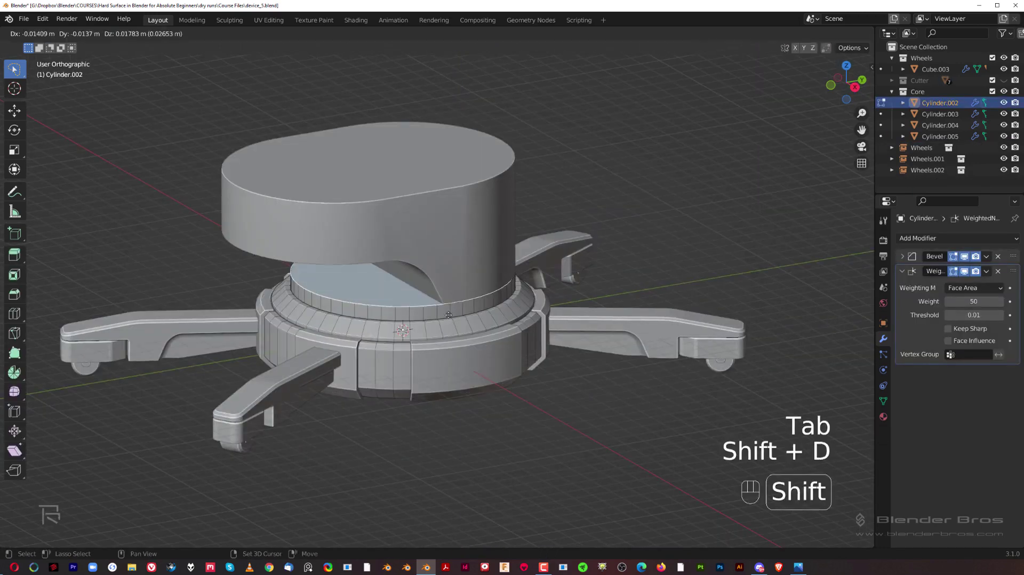
right_click(610, 137)
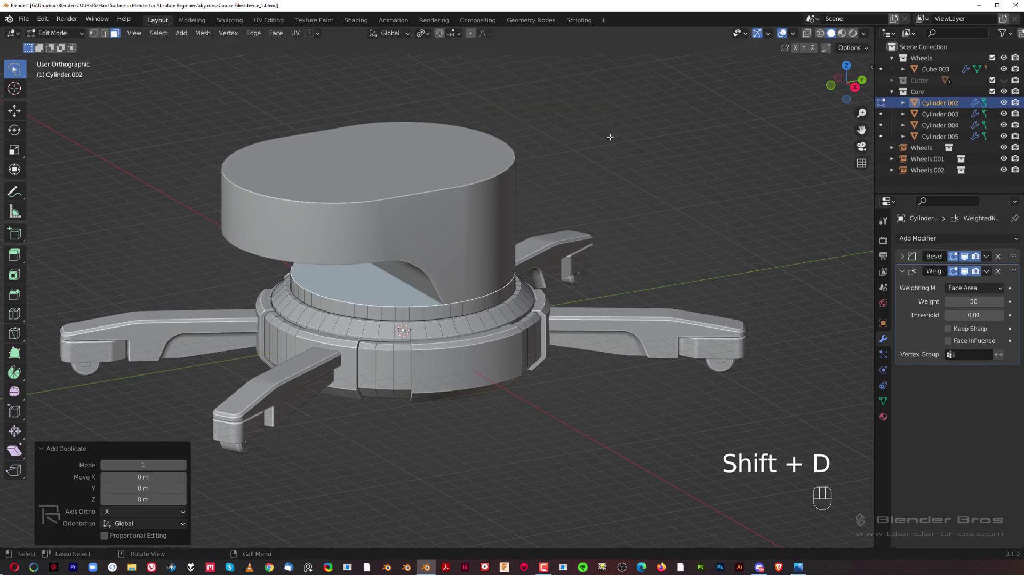
key(p)
click(597, 191)
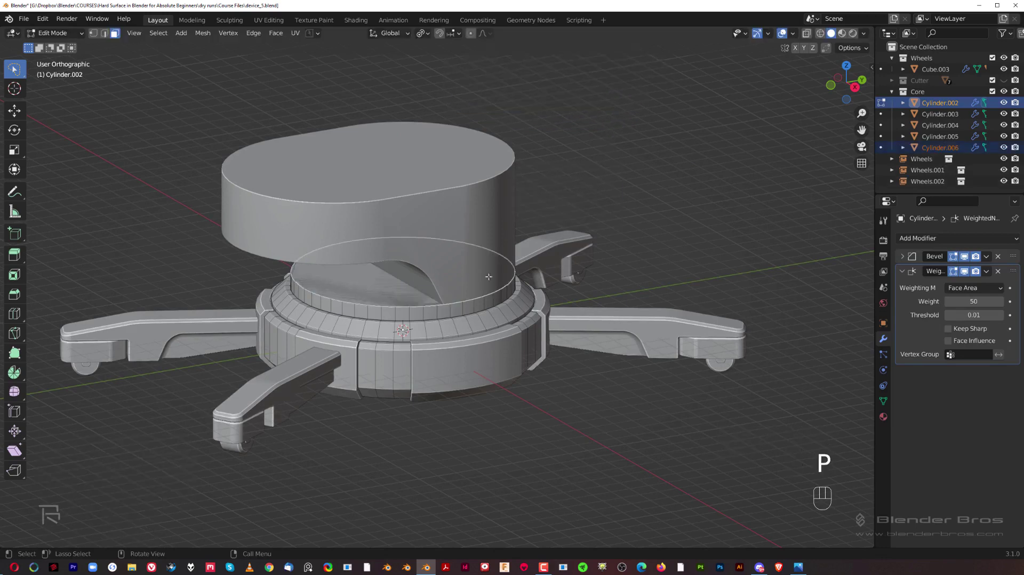
key(Tab)
Extrude the separated circular face upward into a cylinder that rises above the top of the rounded body.
click(411, 303)
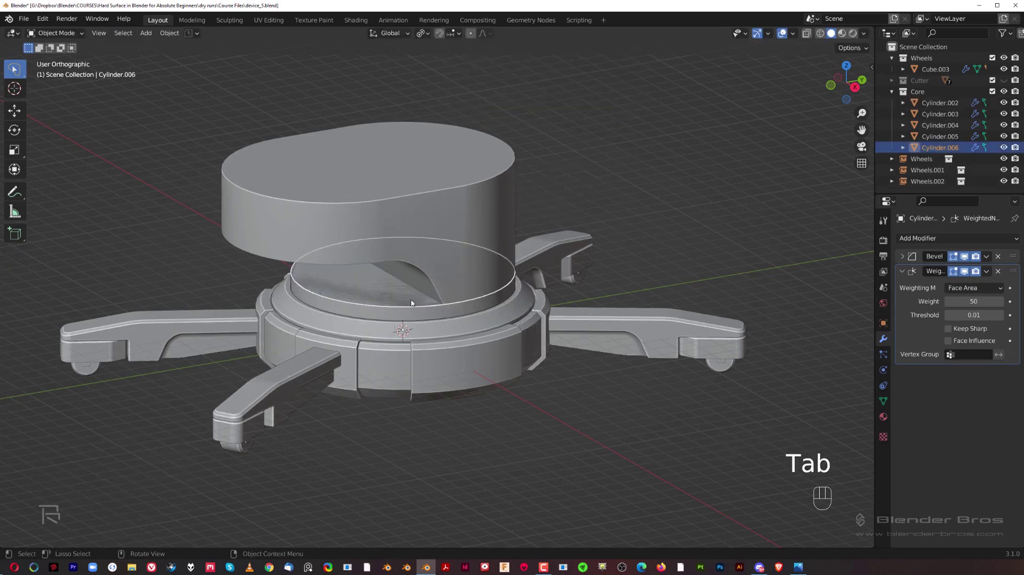
key(g)
right_click(427, 233)
key(Tab)
click(376, 286)
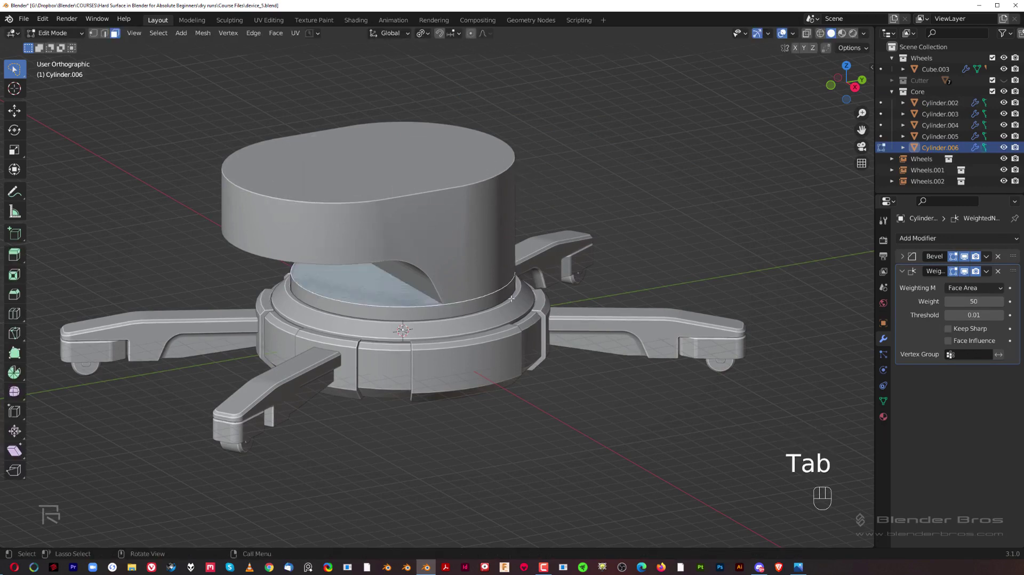
key(e)
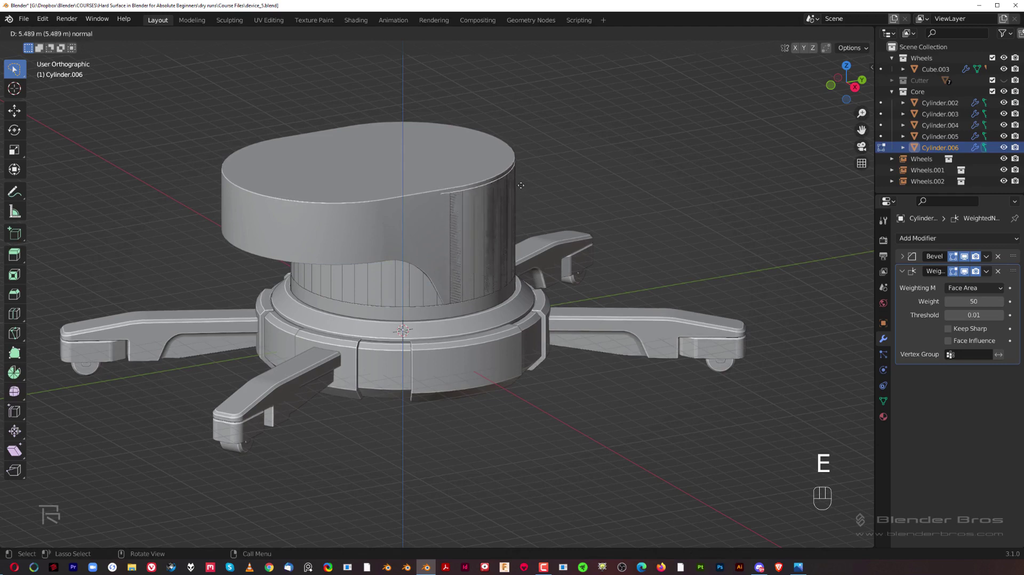
click(538, 176)
key(Tab)
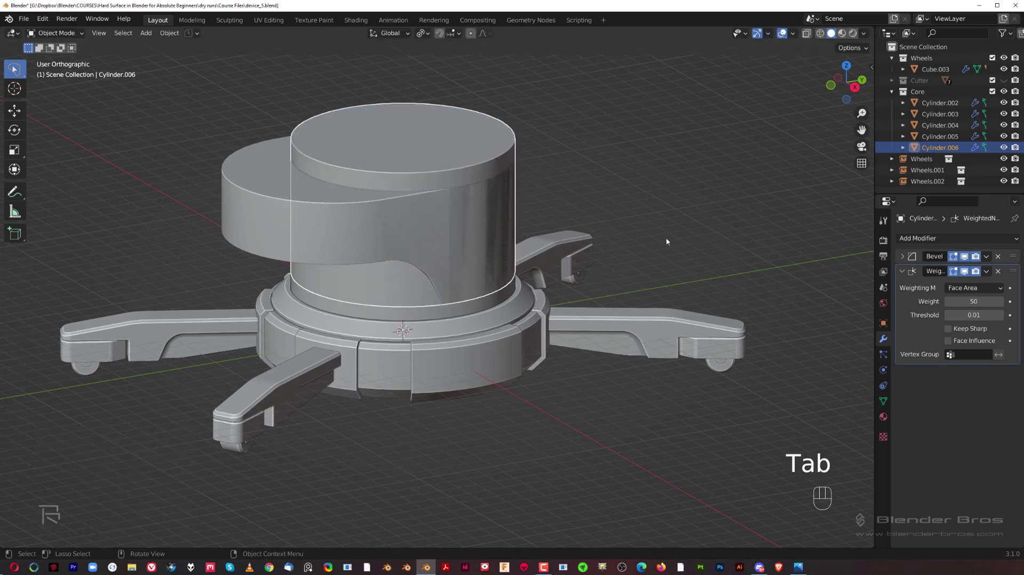
key(s)
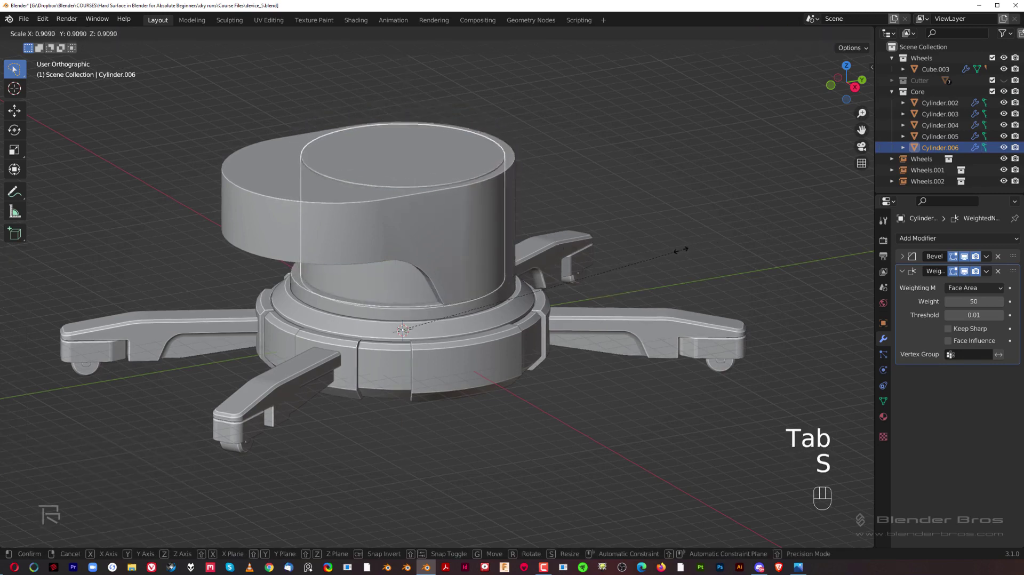
click(652, 269)
middle_drag(651, 271, 427, 301)
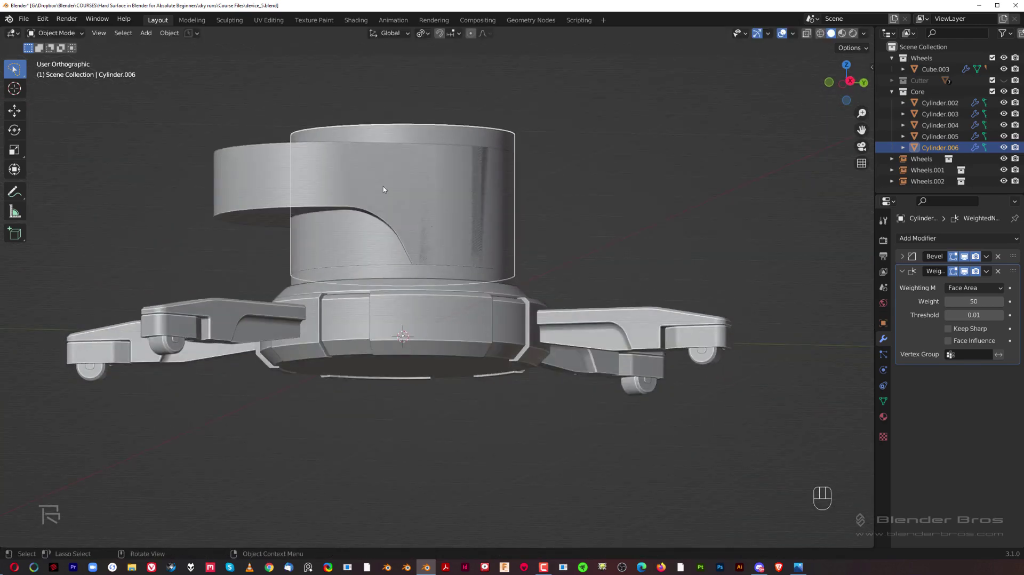
Set the new cylinder's origin to its geometry and scale it uniformly to 0.916.
middle_drag(540, 237, 551, 242)
key(shift+s)
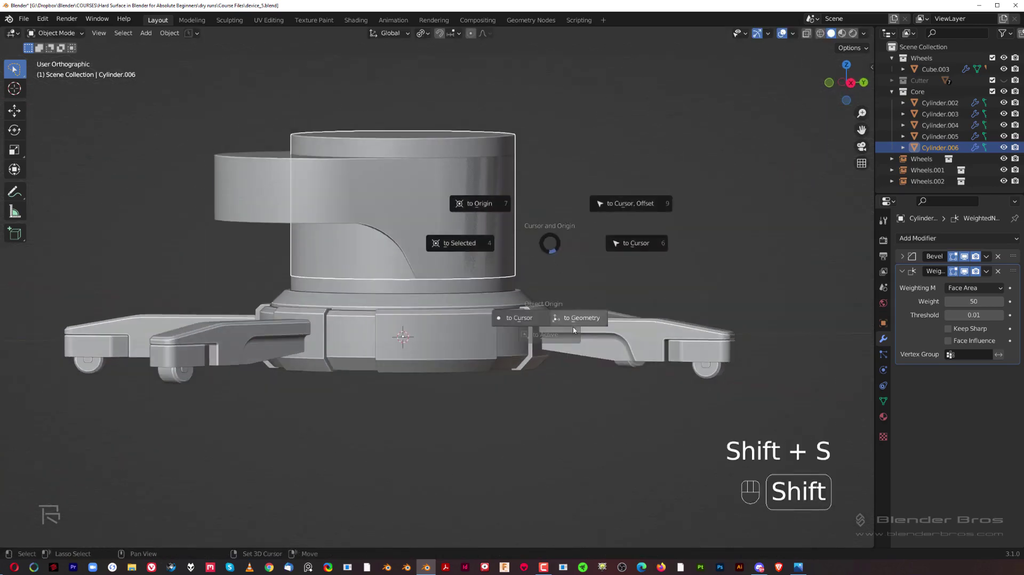
click(581, 322)
key(s)
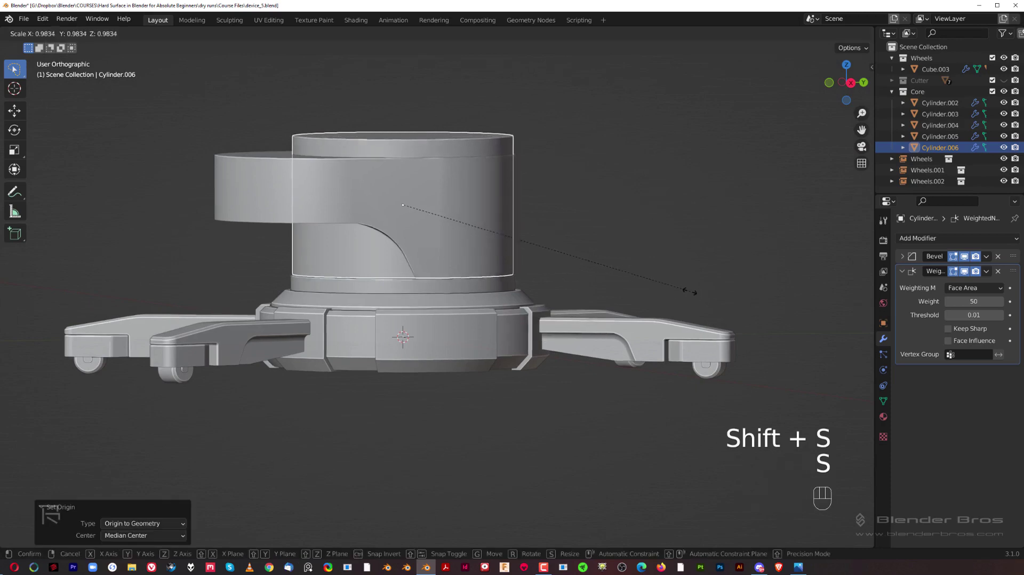
click(667, 285)
Lower the cylinder about 0.24 m along Z until its base sits on the disc's top.
key(grave)
scroll(542, 259, up, 2)
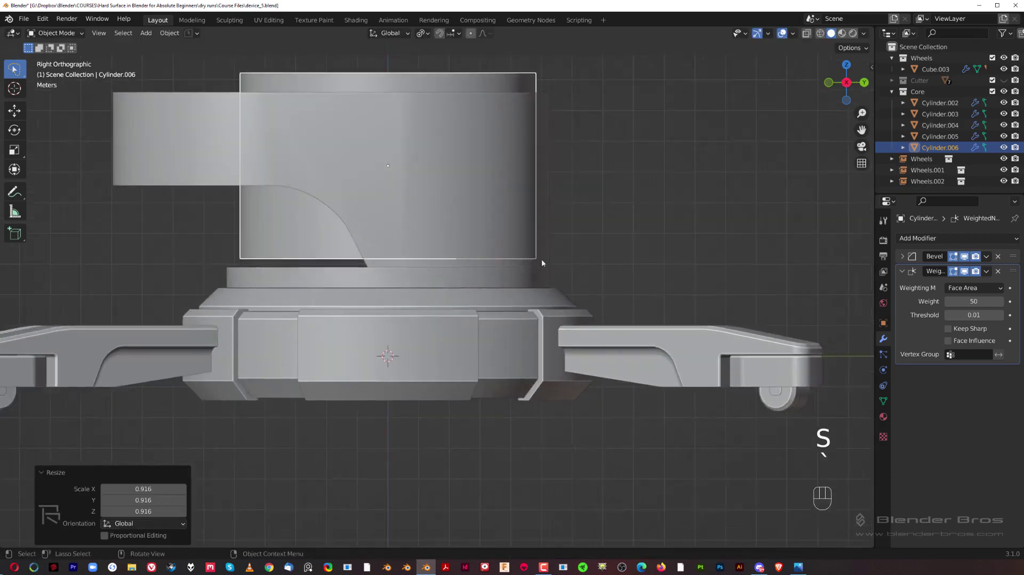
shift+middle_drag(541, 259, 556, 283)
scroll(479, 293, up, 1)
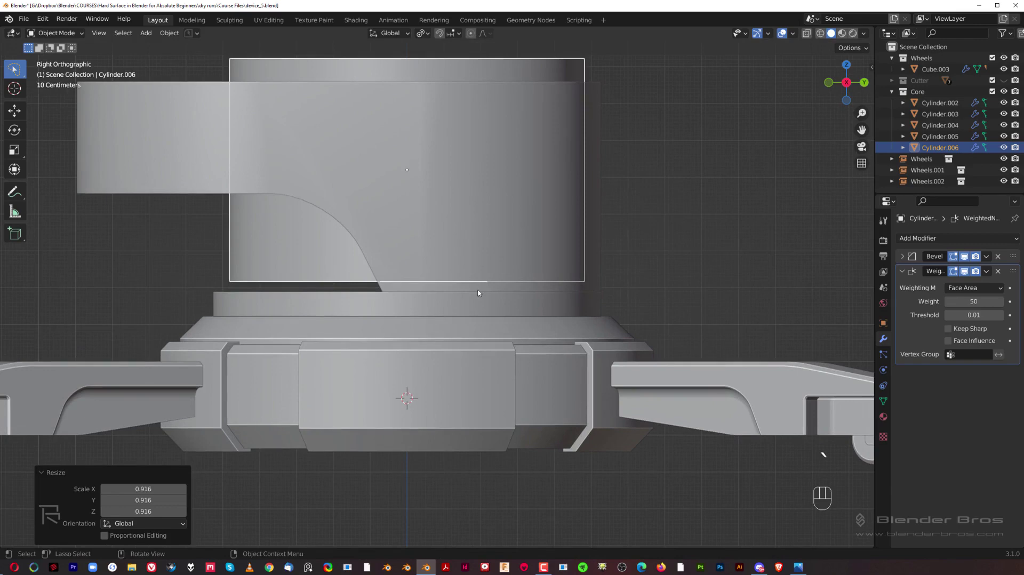
key(g)
key(z)
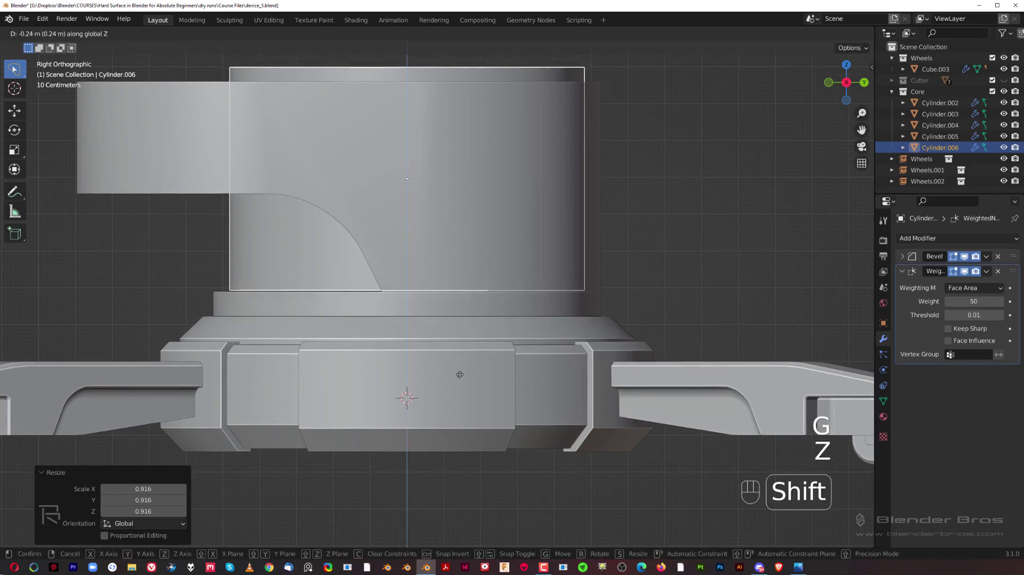
click(460, 375)
scroll(457, 363, down, 3)
click(602, 201)
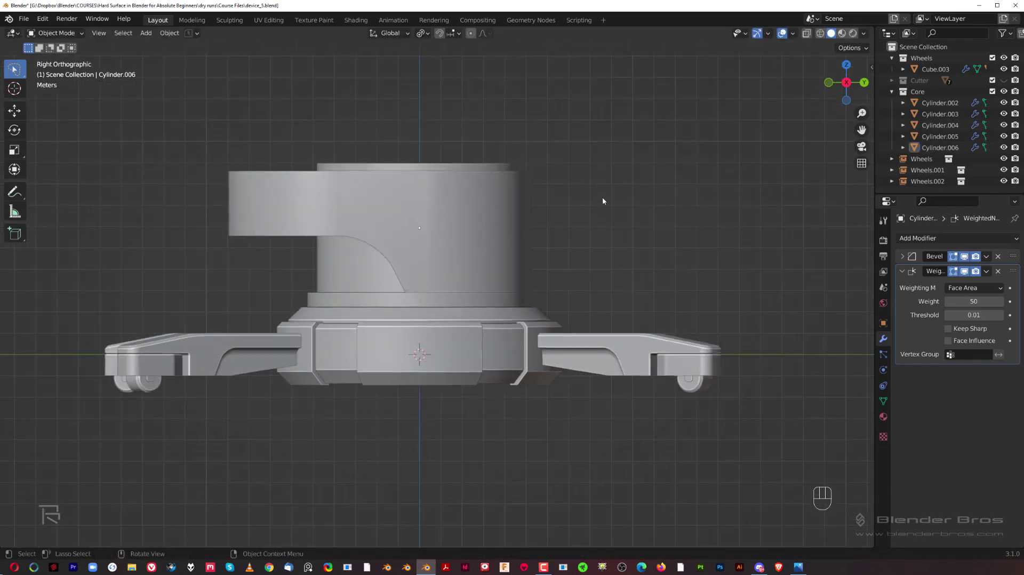
Reorder the rounded body's modifiers so the Boolean comes first, followed by Bevel and Weighted Normal.
middle_drag(430, 225, 455, 277)
click(455, 278)
scroll(455, 277, up, 5)
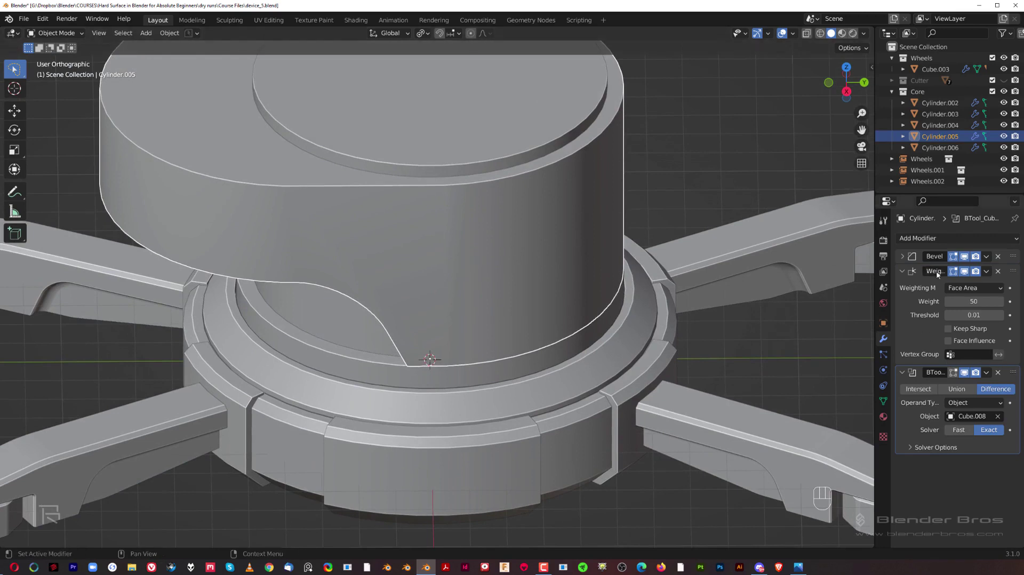
scroll(707, 270, down, 1)
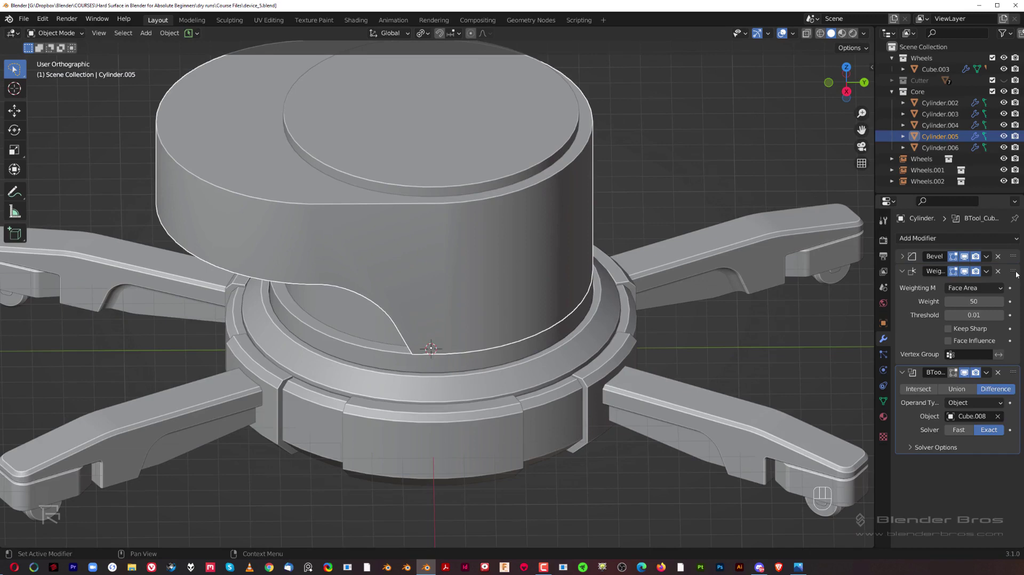
drag(1013, 271, 1014, 361)
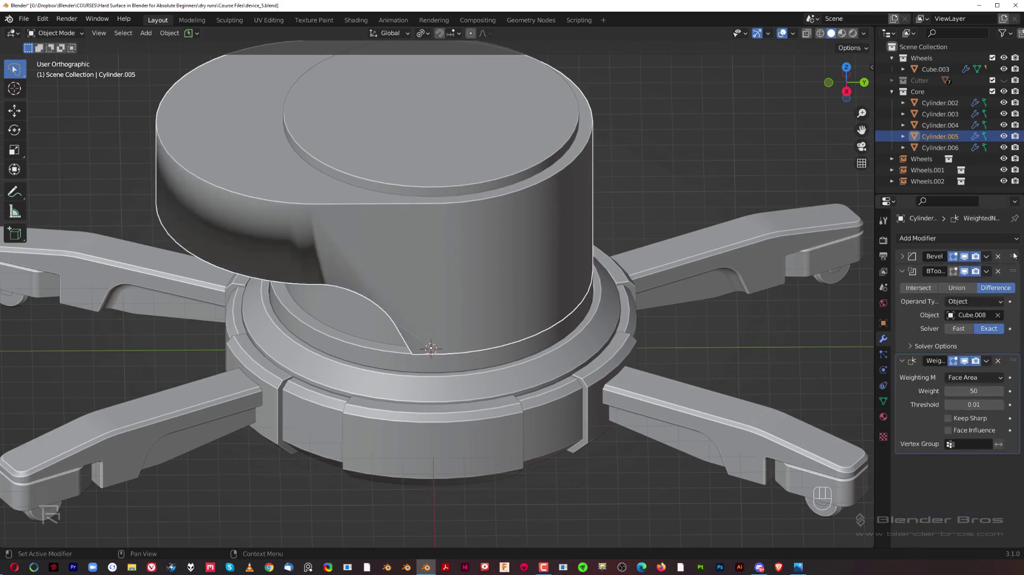
drag(1014, 256, 1013, 345)
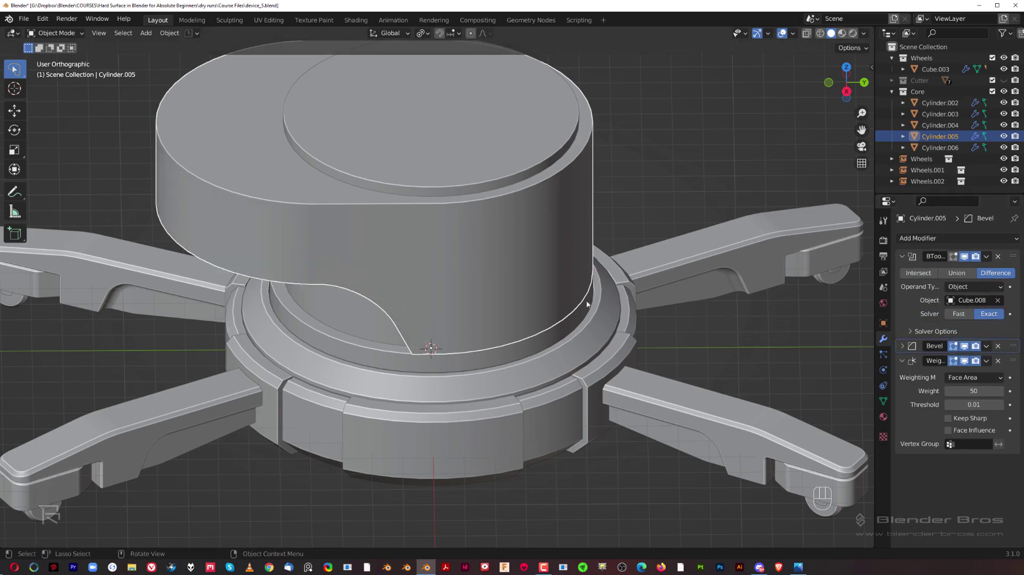
scroll(587, 305, down, 1)
mouse_move(587, 304)
middle_down()
mouse_move(553, 279)
mouse_move(549, 291)
mouse_move(605, 306)
middle_up()
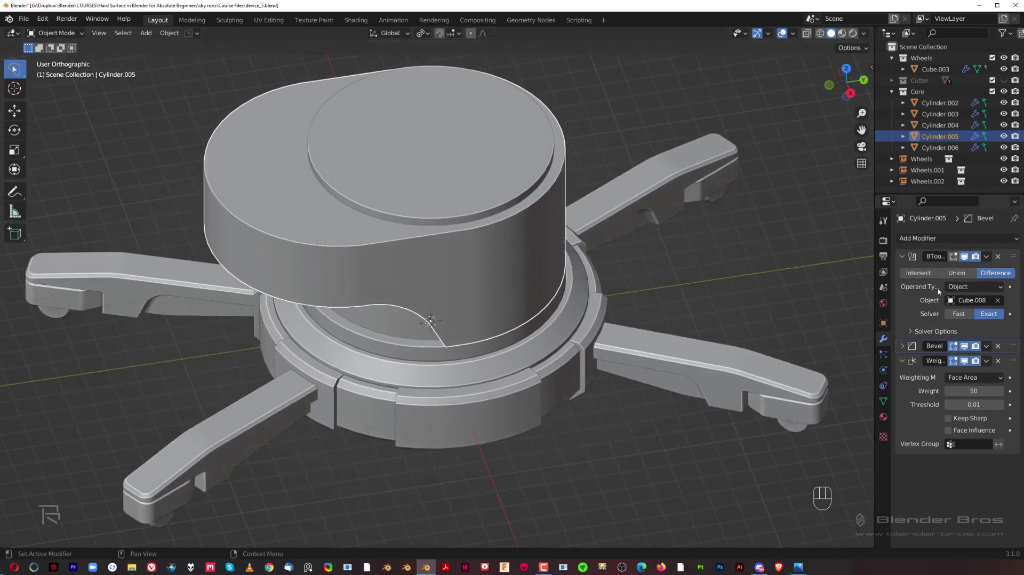
Apply the rounded body's Boolean modifier.
click(987, 256)
click(975, 269)
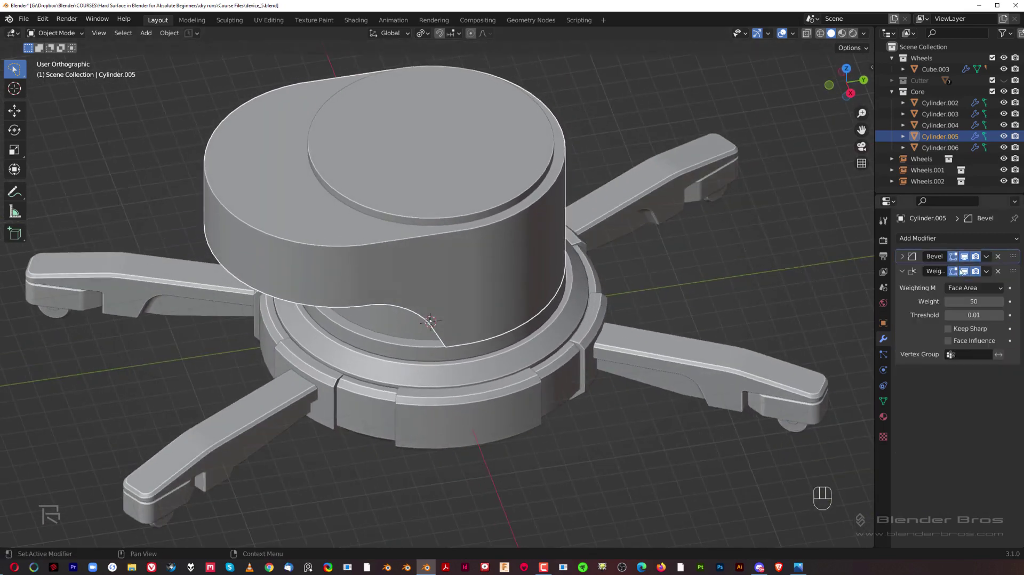
Bevel the rounded body's lower outer edges along the overhang and its curved cutout by about 0.26 m with one segment.
middle_drag(587, 272, 524, 185)
scroll(549, 246, up, 4)
key(KP_5)
key(Tab)
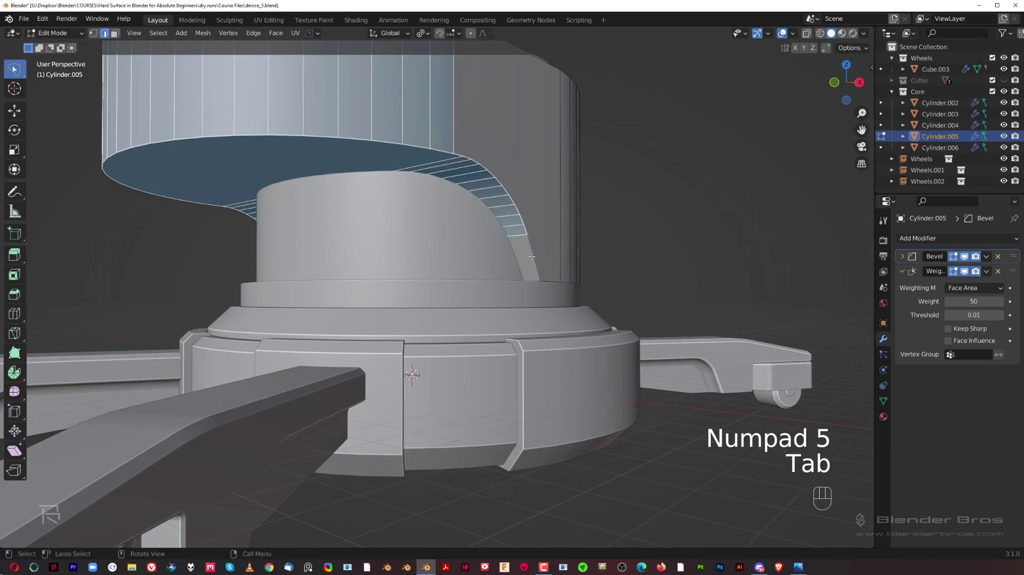
click(532, 256)
ctrl+click(262, 136)
scroll(213, 200, down, 2)
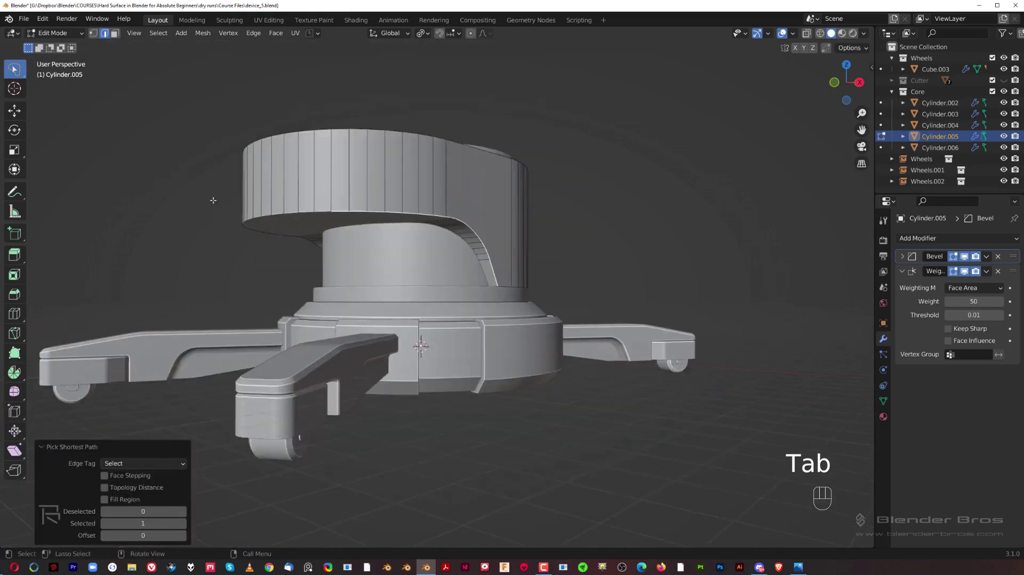
middle_drag(213, 201, 374, 210)
middle_drag(405, 256, 243, 247)
key(ctrl+b)
scroll(582, 254, down, 9)
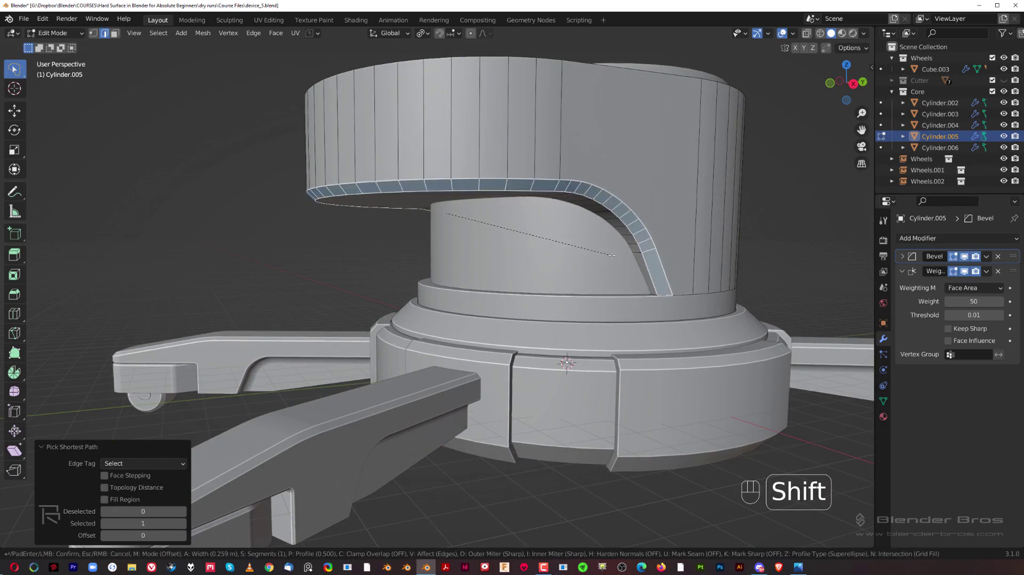
click(612, 255)
key(Tab)
Examine the chamfer along the rounded body's overhang and cutout from the side and at an angle.
middle_drag(611, 256, 582, 264)
key(grave)
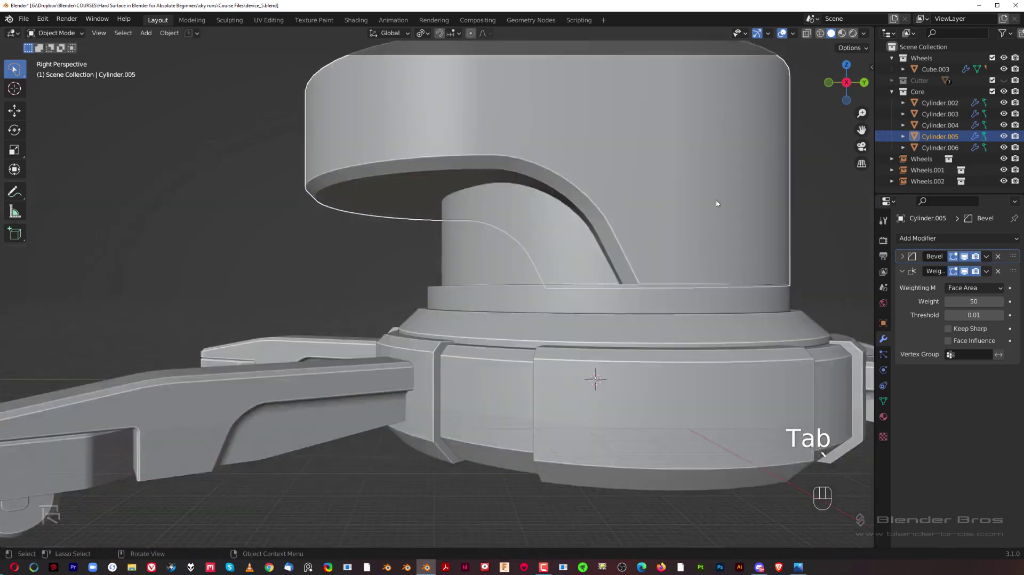
key(KP_5)
scroll(576, 252, down, 4)
scroll(530, 294, up, 5)
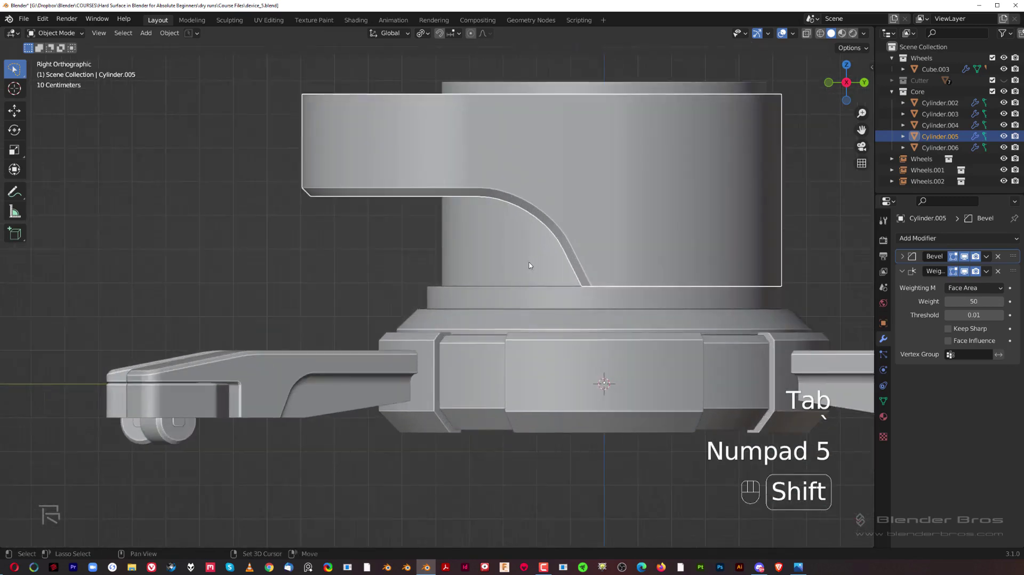
shift+middle_drag(346, 266, 558, 315)
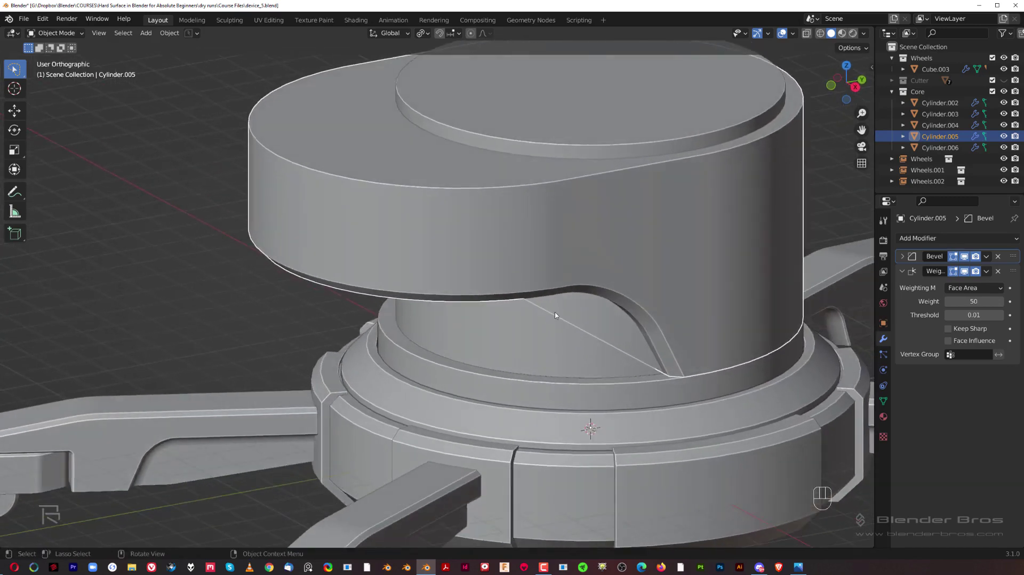
scroll(560, 315, down, 2)
key(grave)
middle_drag(508, 263, 564, 276)
key(grave)
middle_drag(514, 246, 453, 288)
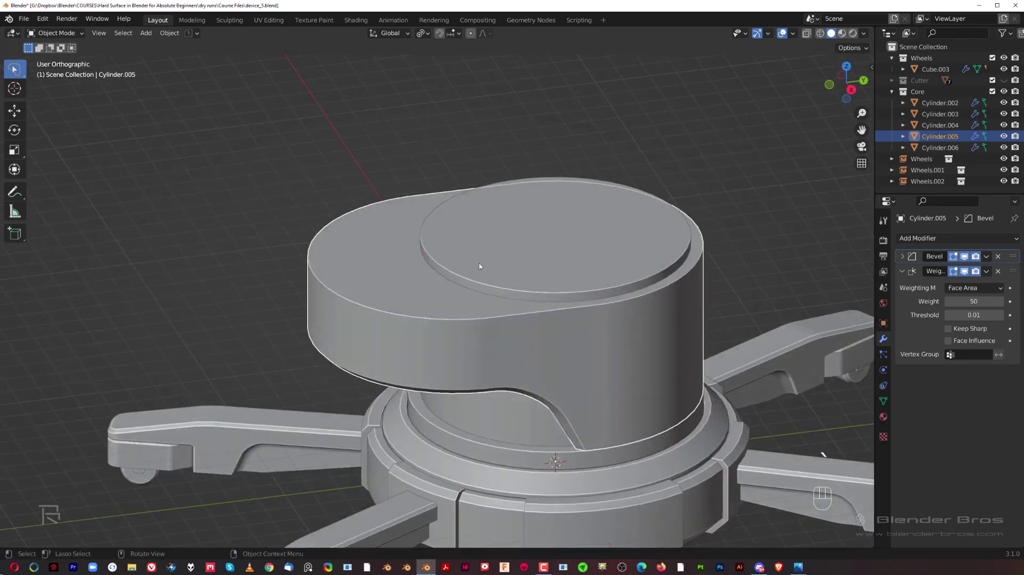
Bevel the perimeter of the rounded body's top face by 0.132 m with one segment.
key(Tab)
key(ctrl+b)
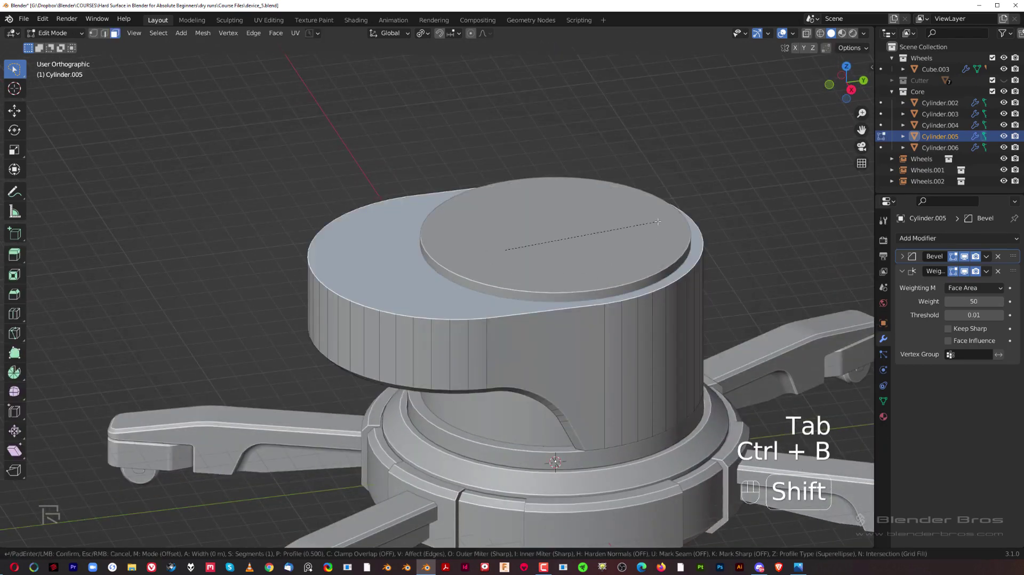
click(698, 223)
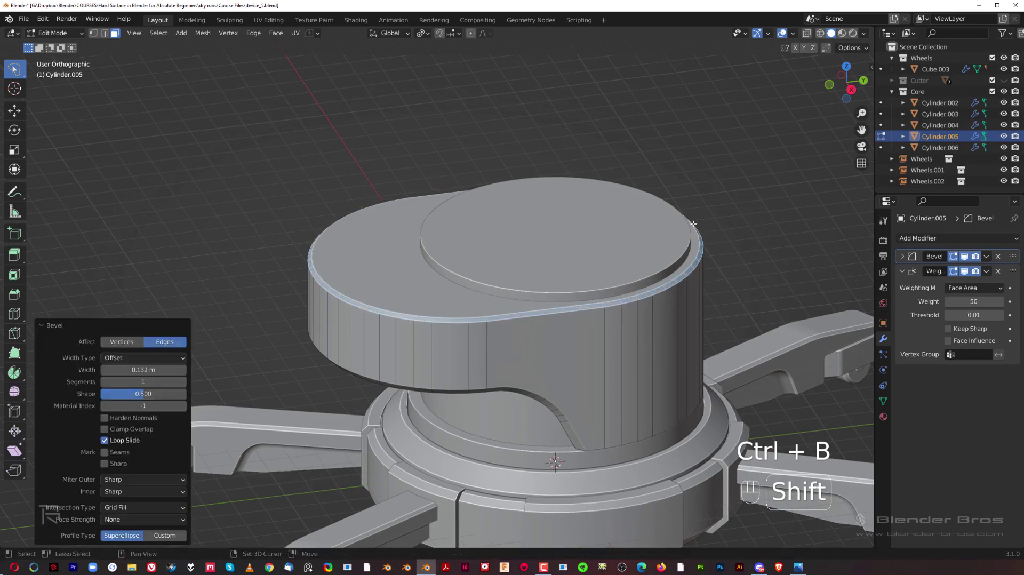
key(KP_3)
key(Tab)
Undo the recent edits on the disc beneath the rounded body.
shift+middle_drag(461, 155, 500, 187)
scroll(500, 187, up, 1)
key(ctrl+z)
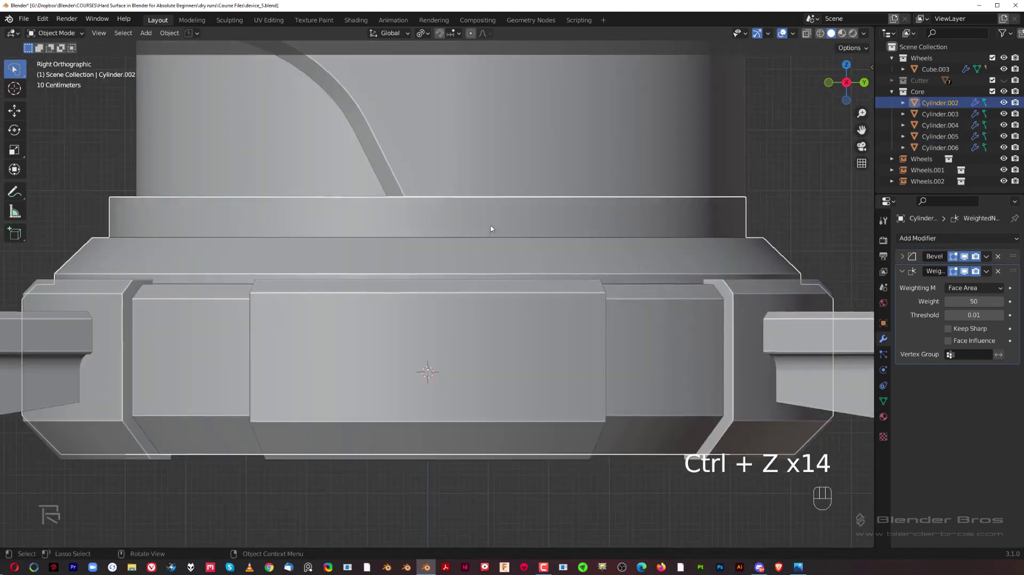
Select the top face of the disc beneath the body with its surrounding side faces and scale them to 0.996 in X and Y.
middle_drag(495, 216, 502, 230)
scroll(501, 233, down, 2)
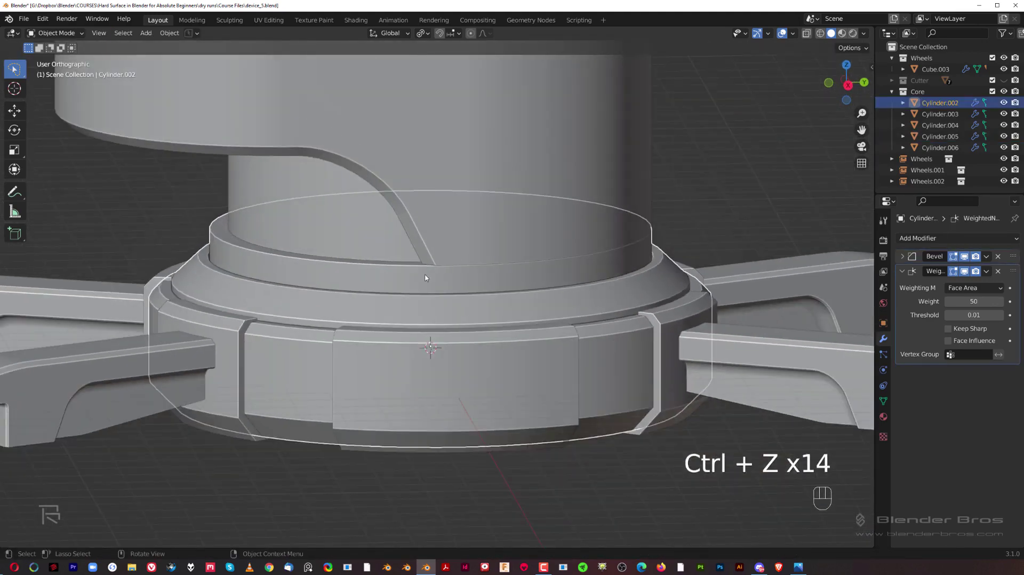
click(425, 276)
scroll(424, 276, up, 1)
click(432, 270)
middle_drag(434, 269, 512, 298)
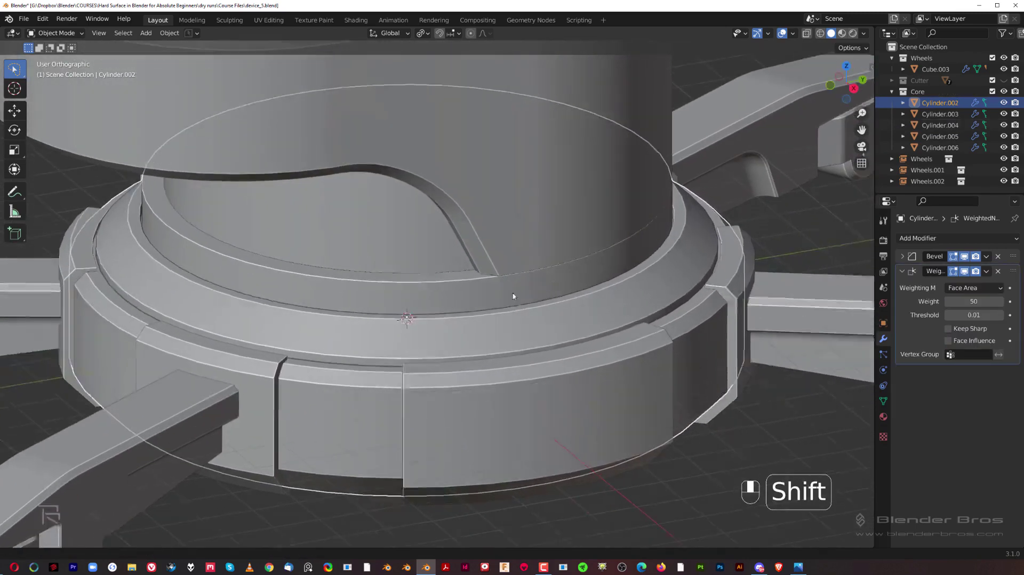
scroll(476, 292, up, 2)
key(Tab)
click(652, 254)
scroll(425, 271, down, 3)
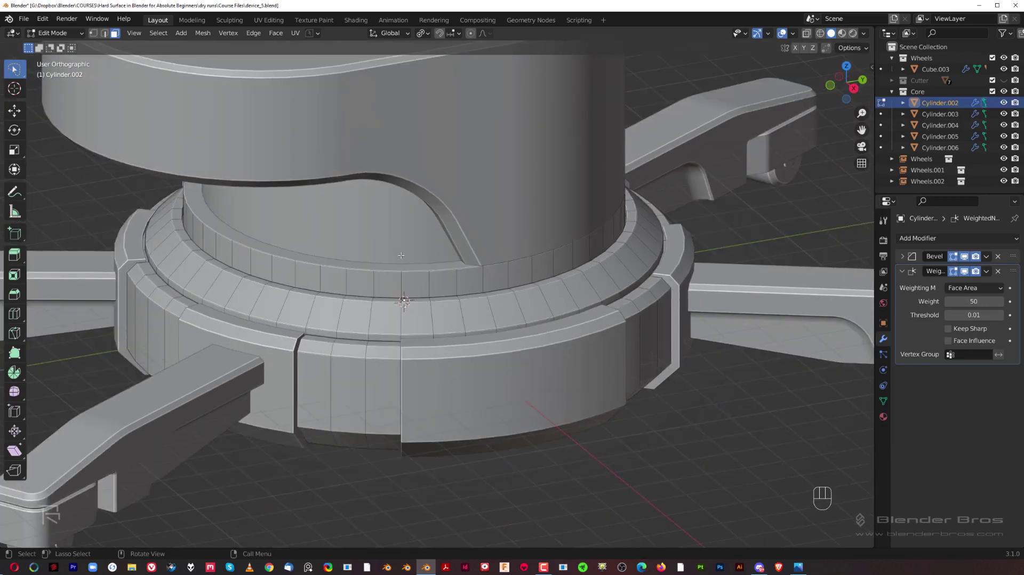
key(g)
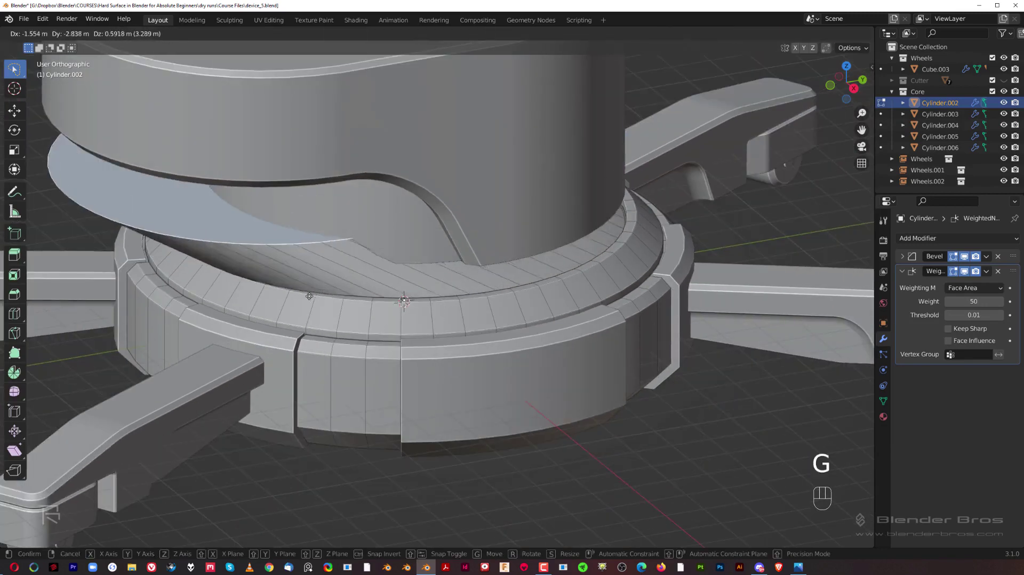
right_click(464, 302)
key(ctrl+KP_Add)
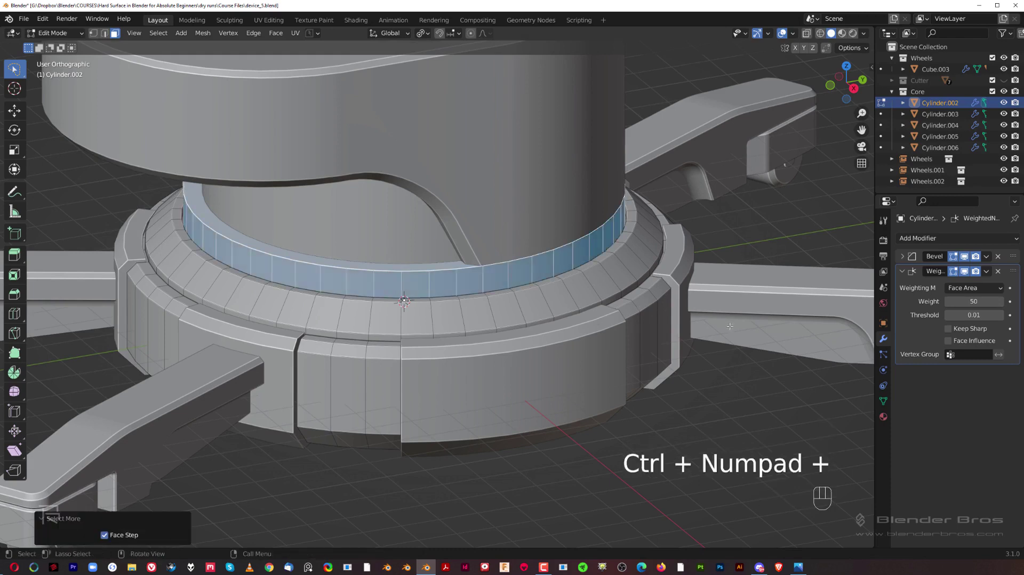
key(s)
key(shift+z)
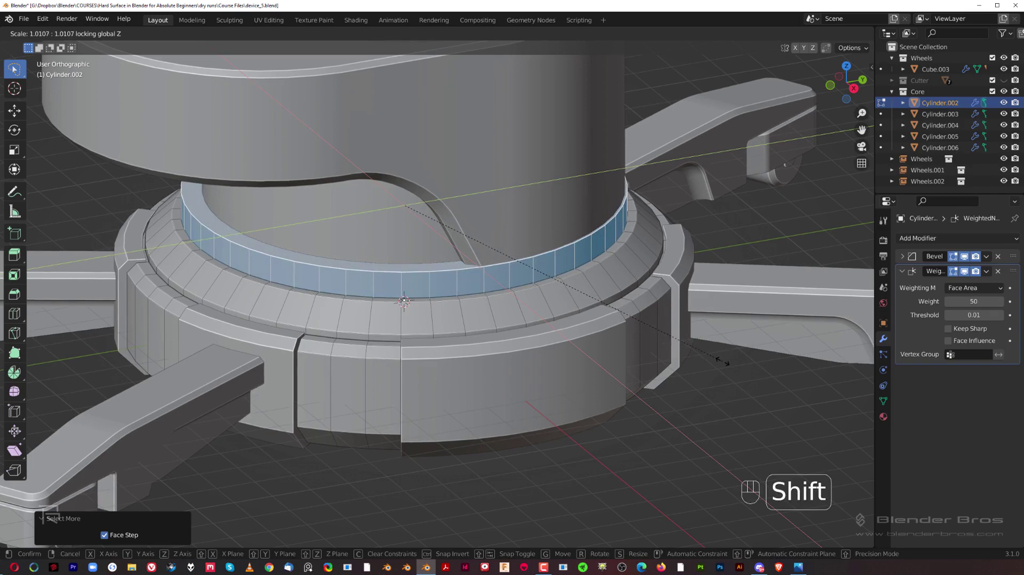
click(675, 350)
Shrink the disc's upper rim further in X and Y, to about 0.99, so it sits inside the body's outline.
middle_drag(674, 350, 461, 476)
scroll(460, 472, up, 6)
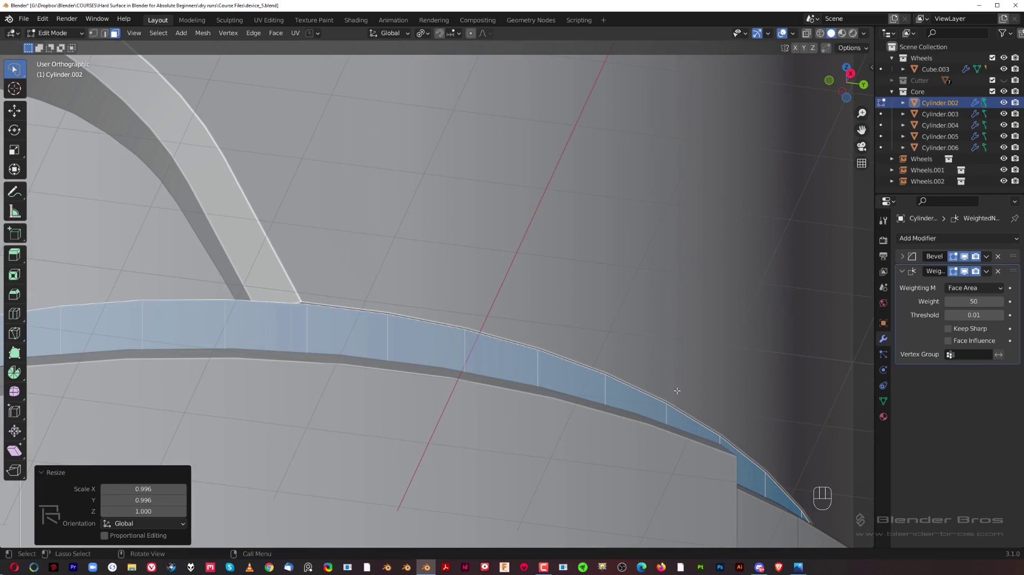
key(s)
key(shift+z)
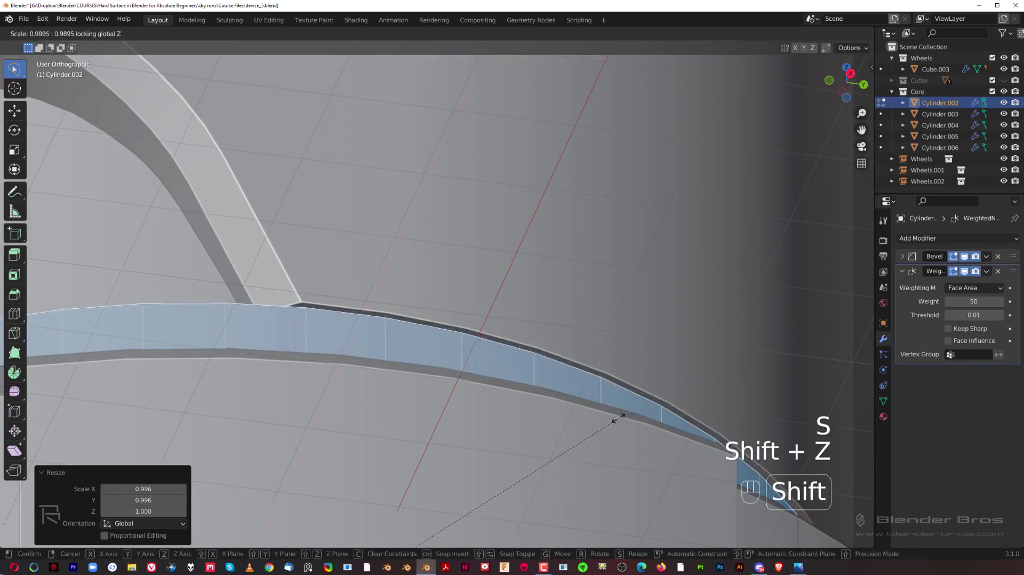
click(610, 433)
key(Tab)
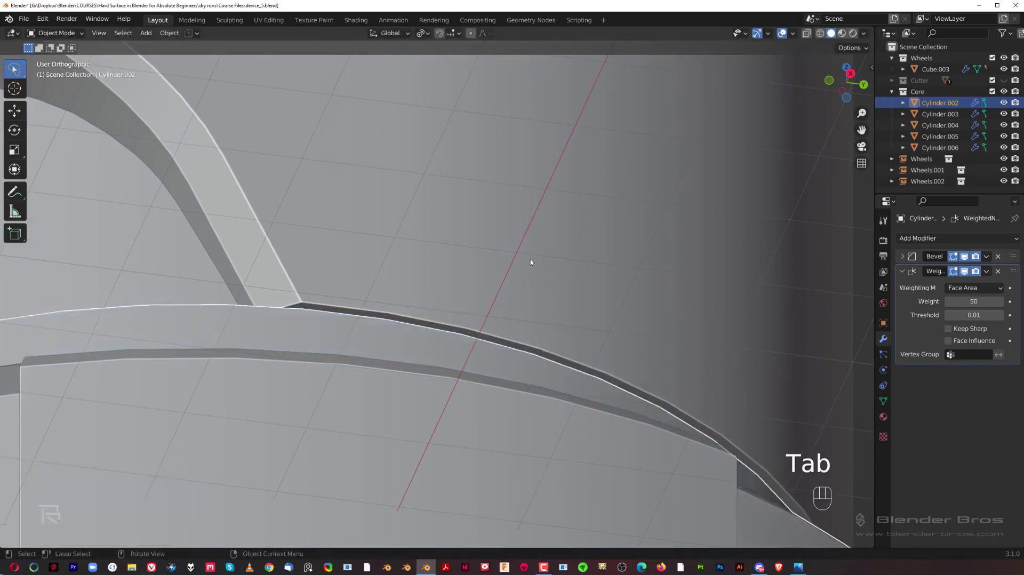
Examine how the narrowed disc rim lines up with the rounded body in the side view.
key(KP_3)
click(686, 322)
scroll(562, 385, up, 2)
scroll(524, 292, up, 2)
shift+middle_drag(560, 387, 501, 302)
key(grave)
scroll(520, 358, down, 4)
shift+middle_drag(386, 327, 497, 345)
scroll(458, 347, up, 3)
Bevel the perimeter of the disc's top face by about 0.06 m with one segment.
middle_drag(435, 346, 462, 377)
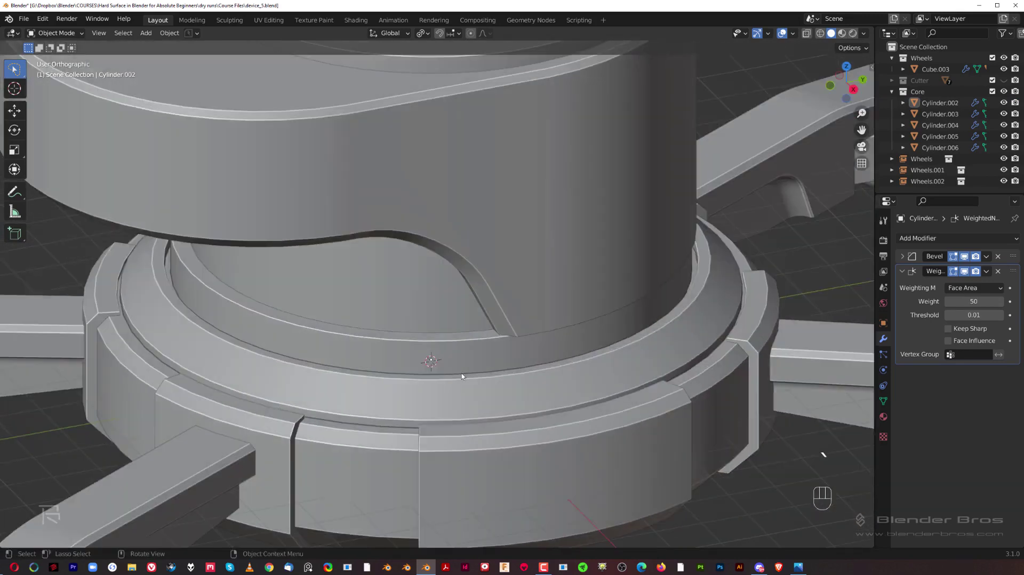
key(Tab)
click(467, 333)
key(ctrl+b)
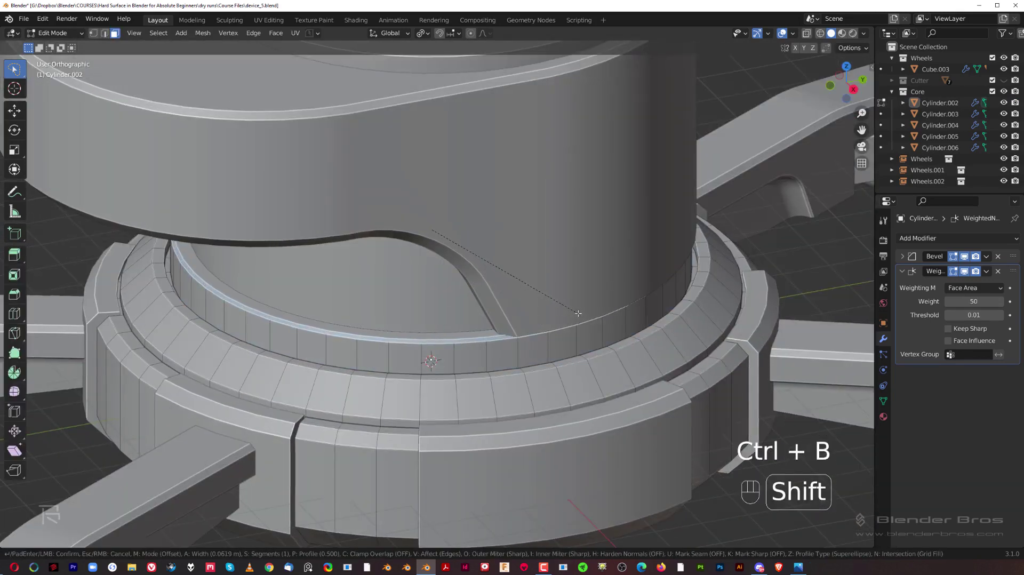
click(577, 315)
key(Tab)
key(grave)
scroll(709, 297, down, 3)
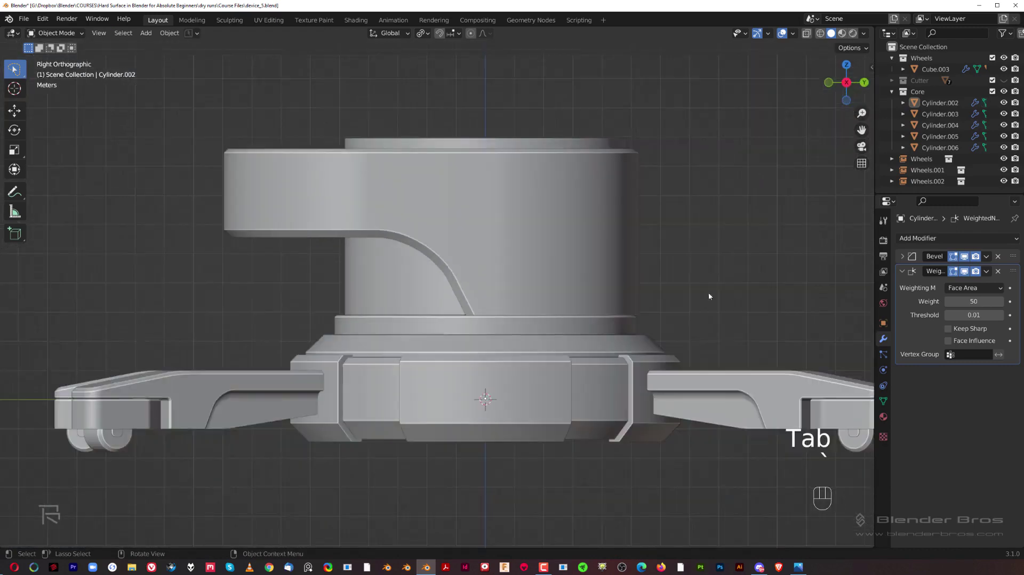
scroll(640, 302, down, 1)
shift+middle_drag(598, 305, 528, 279)
scroll(453, 280, up, 2)
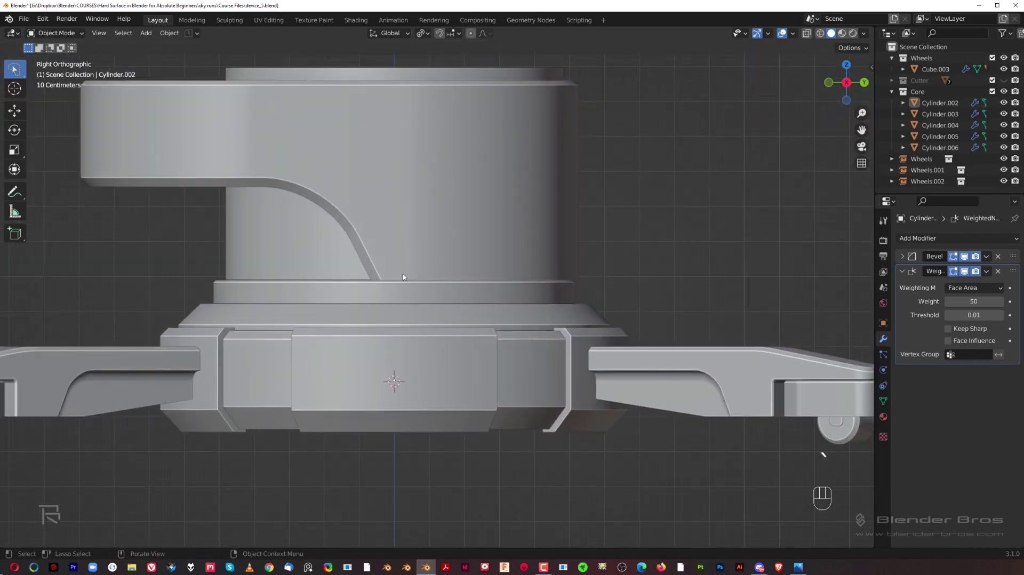
Bevel the rounded body's bottom edge where it meets the disc, from one end of the cutout around to the other.
middle_drag(590, 288, 466, 280)
scroll(443, 273, up, 3)
click(421, 240)
key(Tab)
scroll(343, 243, down, 3)
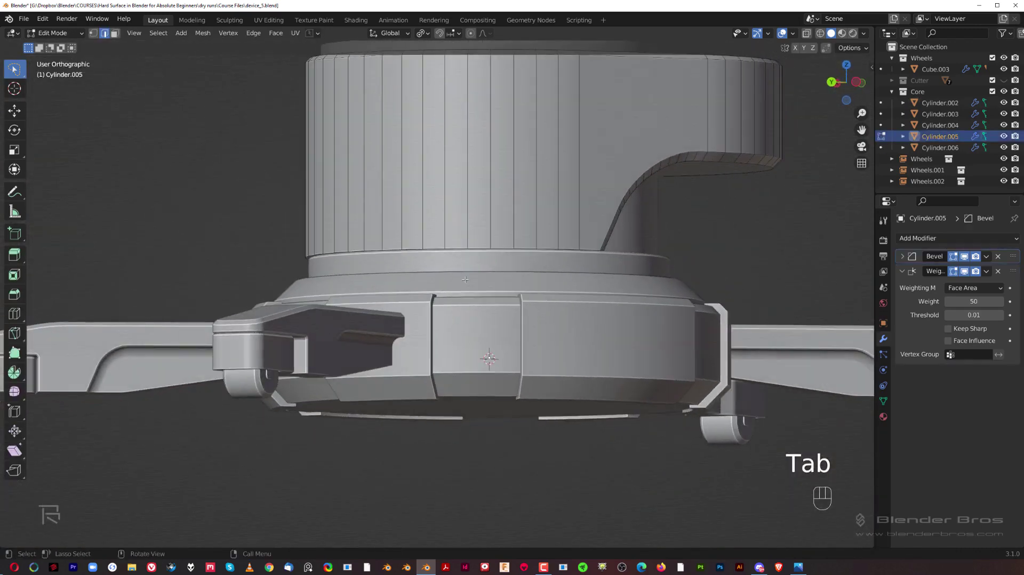
ctrl+click(590, 246)
key(ctrl+z)
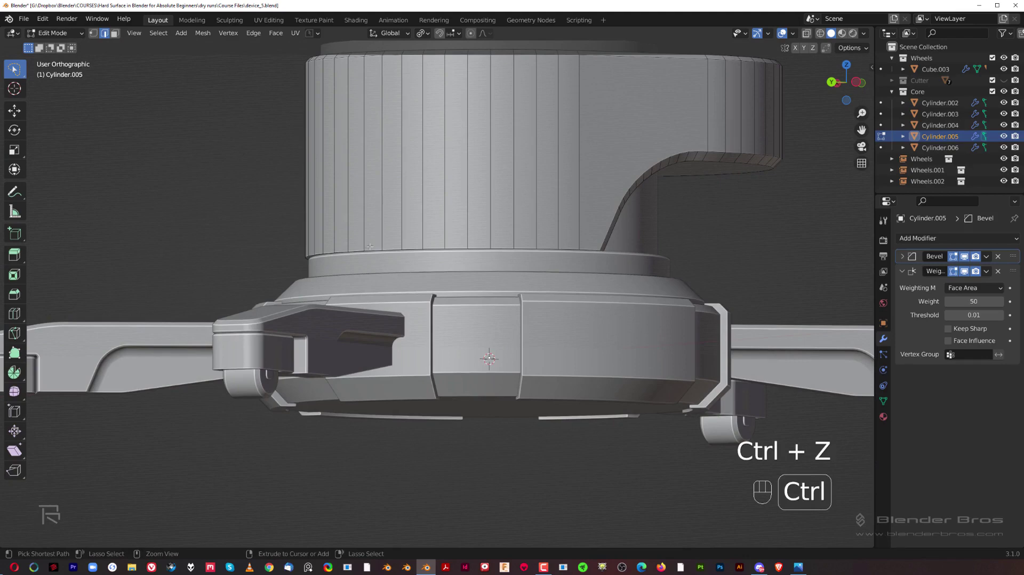
ctrl+click(370, 247)
middle_drag(589, 244, 726, 249)
scroll(725, 249, up, 2)
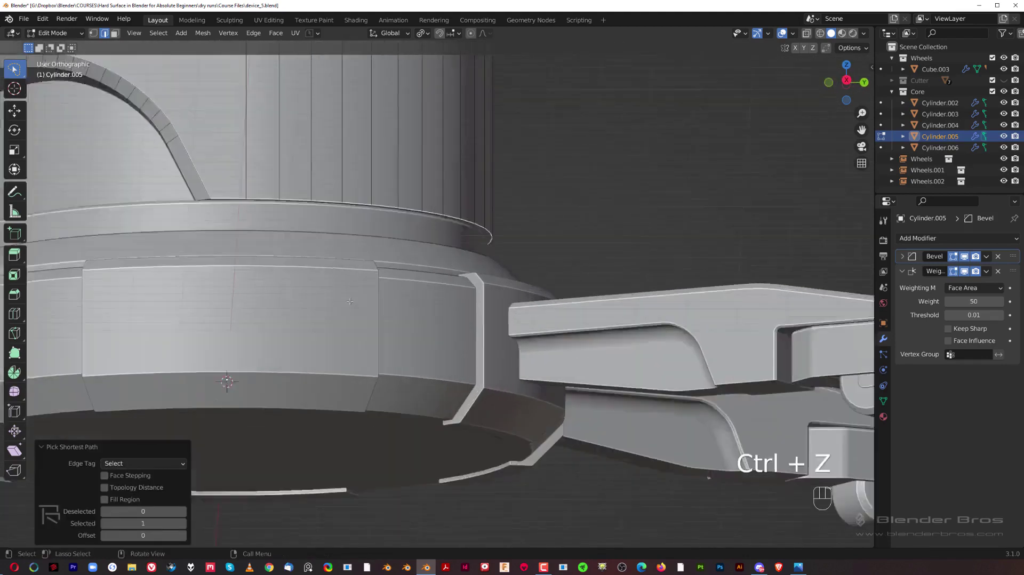
middle_drag(533, 249, 592, 256)
scroll(533, 255, up, 3)
key(ctrl+b)
key(shift)
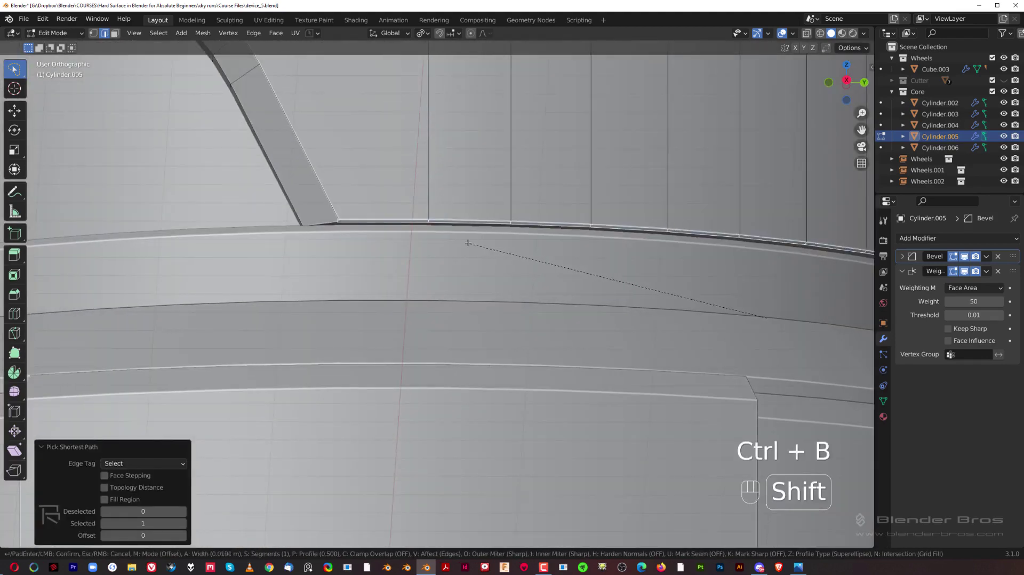
click(465, 233)
key(Tab)
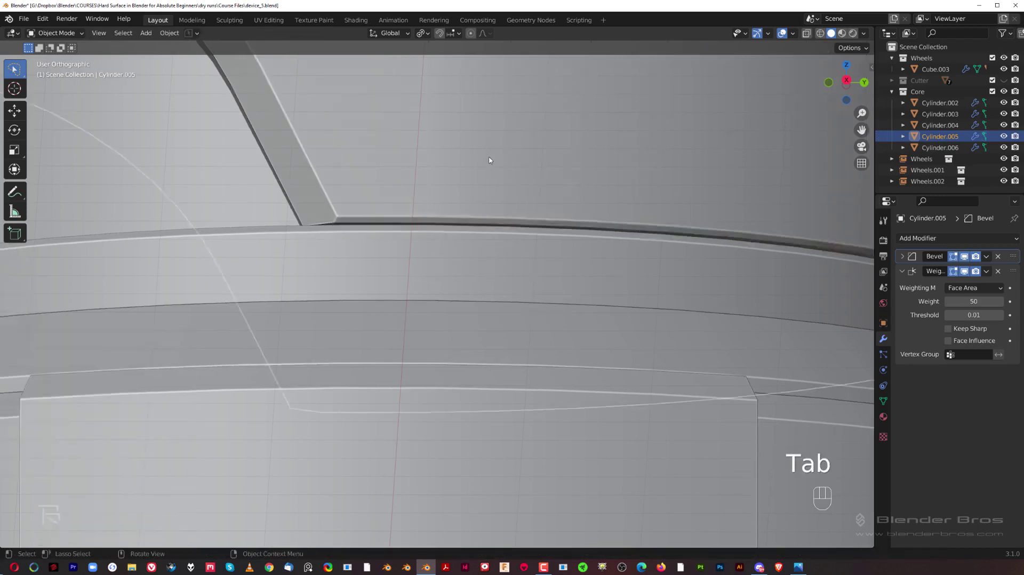
Examine the beveled joint between the rounded body and the disc, and the whole silhouette, from the side.
scroll(496, 166, down, 4)
key(grave)
scroll(682, 248, down, 3)
click(741, 273)
shift+middle_drag(596, 287, 583, 232)
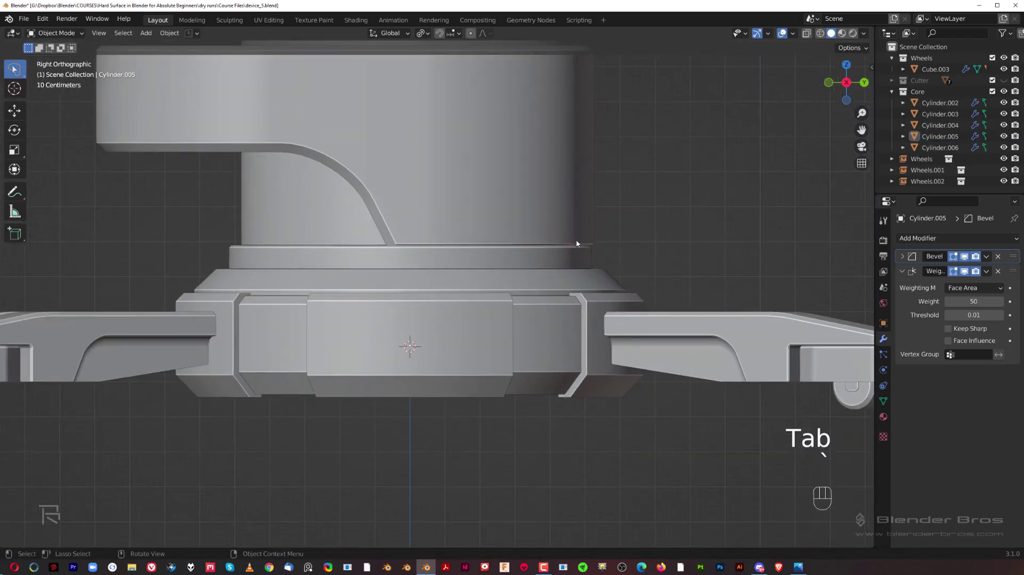
scroll(457, 283, down, 3)
shift+middle_drag(455, 284, 486, 321)
scroll(534, 299, up, 2)
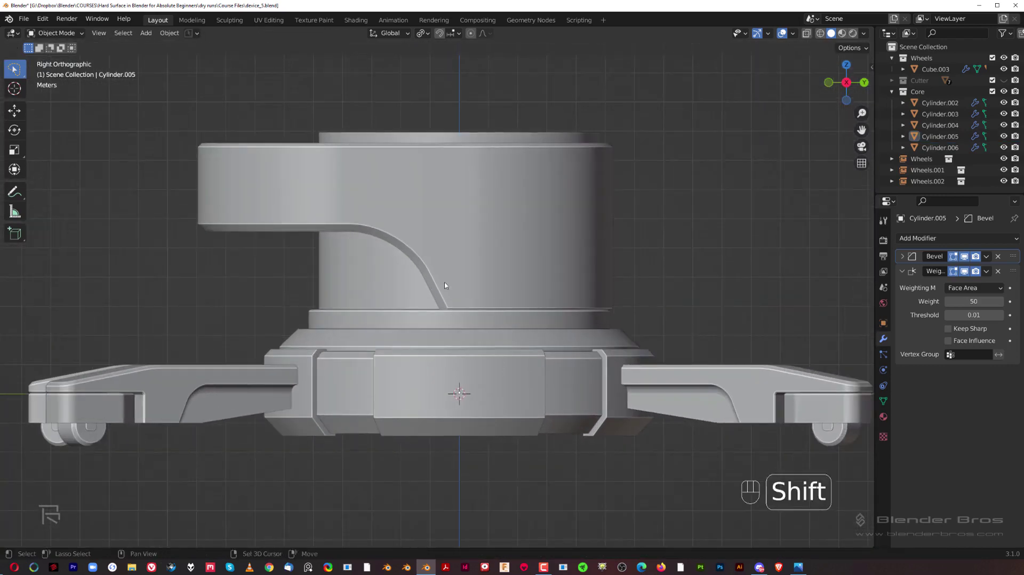
shift+middle_drag(445, 286, 447, 255)
scroll(416, 335, up, 3)
shift+middle_drag(392, 235, 421, 326)
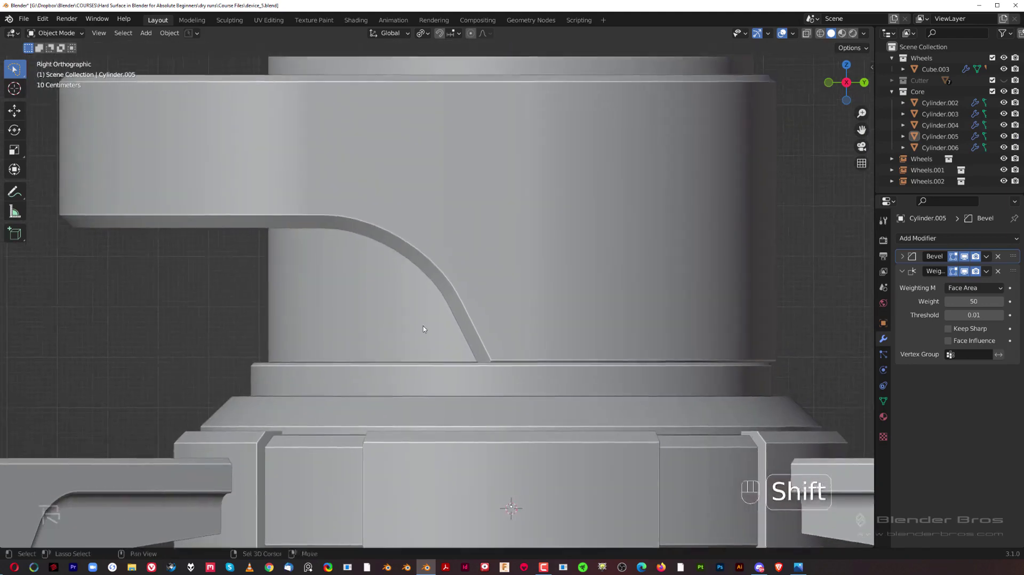
scroll(422, 326, down, 4)
shift+middle_drag(445, 258, 444, 281)
Raise the inner cylinder's top face by about 0.3 m and bevel its perimeter with one segment.
click(469, 166)
key(Tab)
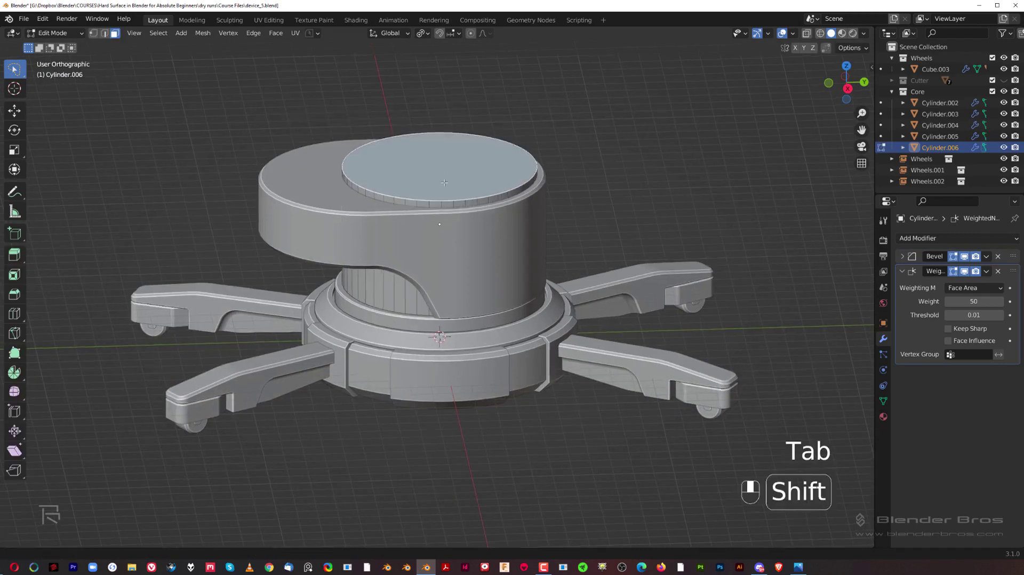
shift+middle_drag(445, 182, 451, 274)
scroll(471, 274, up, 2)
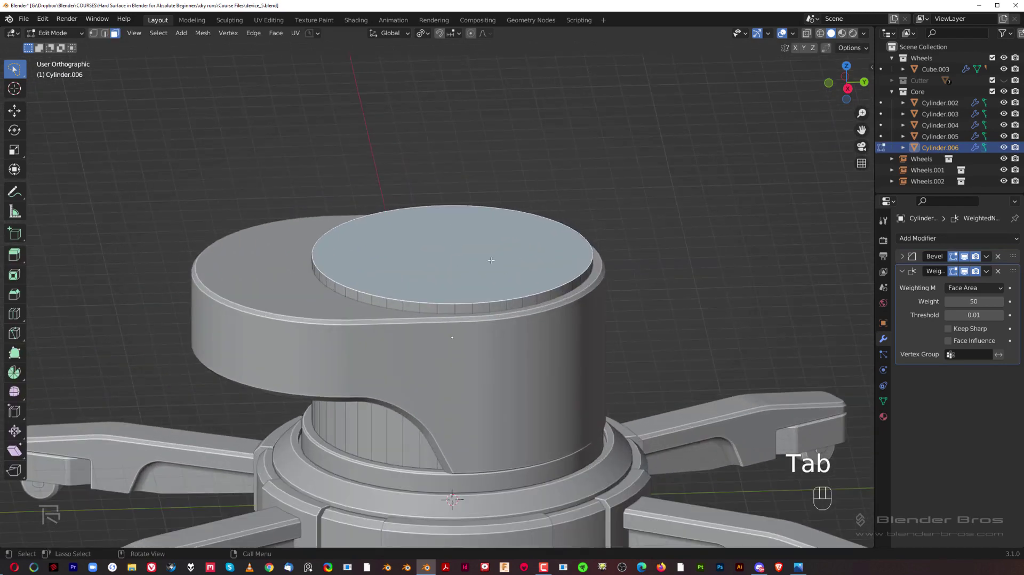
key(g)
key(z)
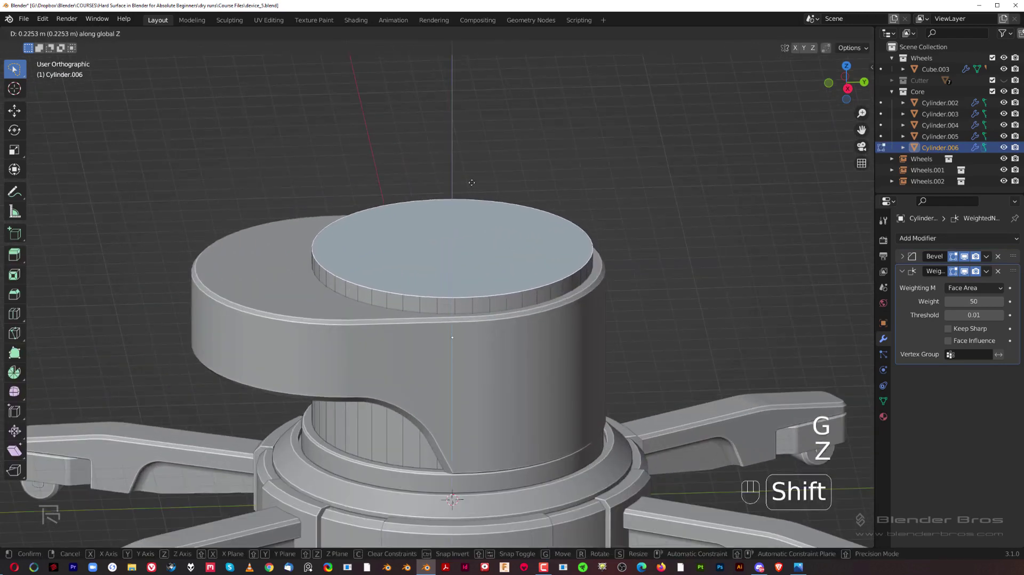
click(477, 174)
key(ctrl+b)
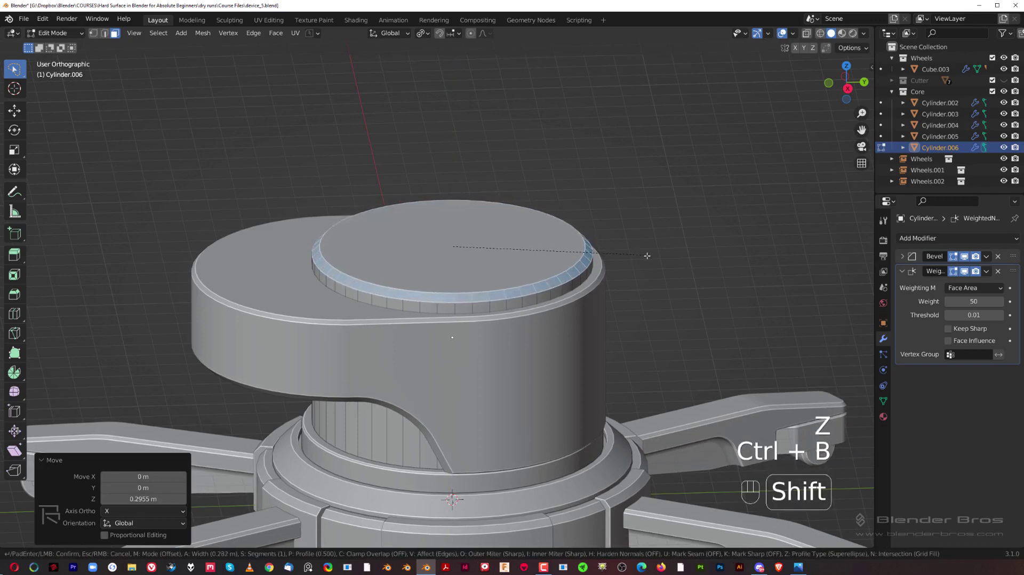
click(685, 257)
Extrude the inner cylinder's top face, inside the bevel, upward to form a short raised cap.
click(527, 267)
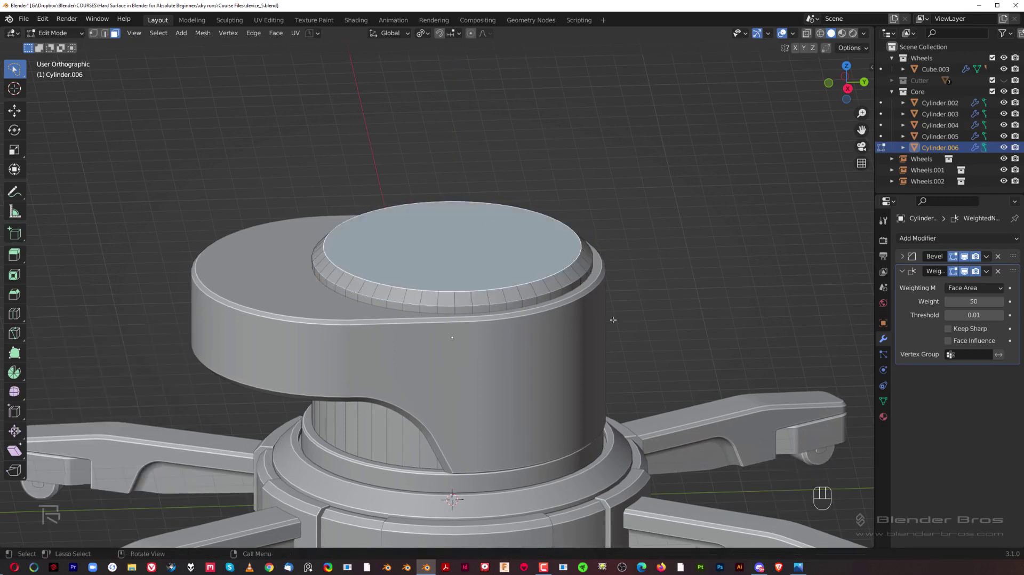
key(e)
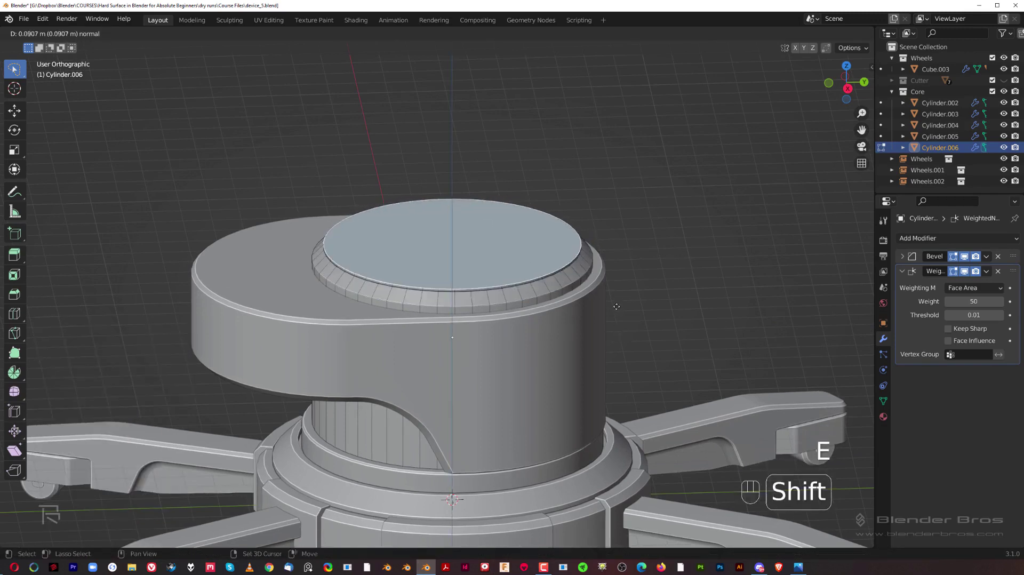
shift+click(623, 238)
key(grave)
key(Tab)
scroll(644, 273, down, 3)
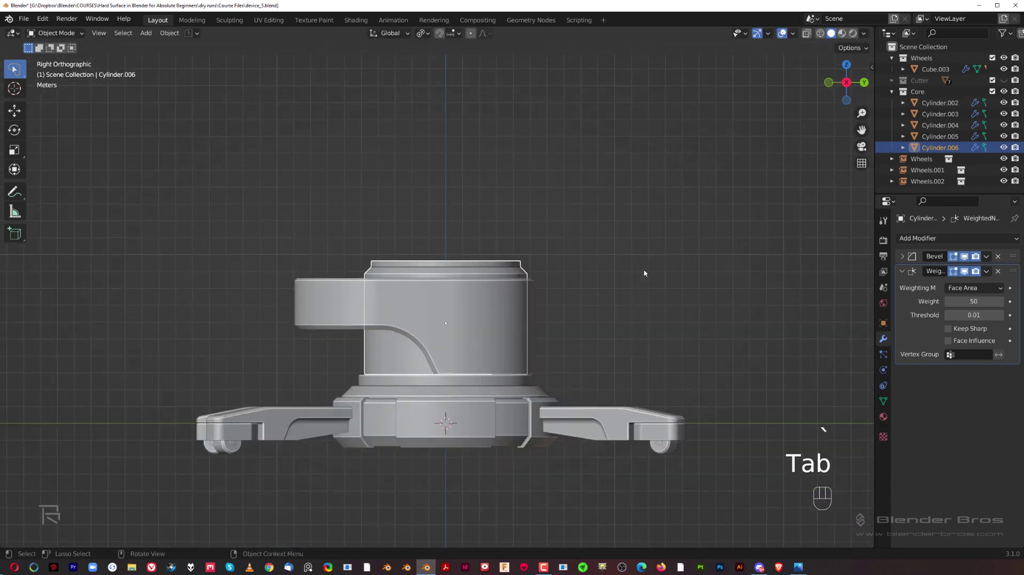
Lower the inner cylinder's cap together with the beveled ring beneath it by about 0.12 m along Z.
scroll(457, 253, up, 3)
middle_drag(457, 253, 494, 309)
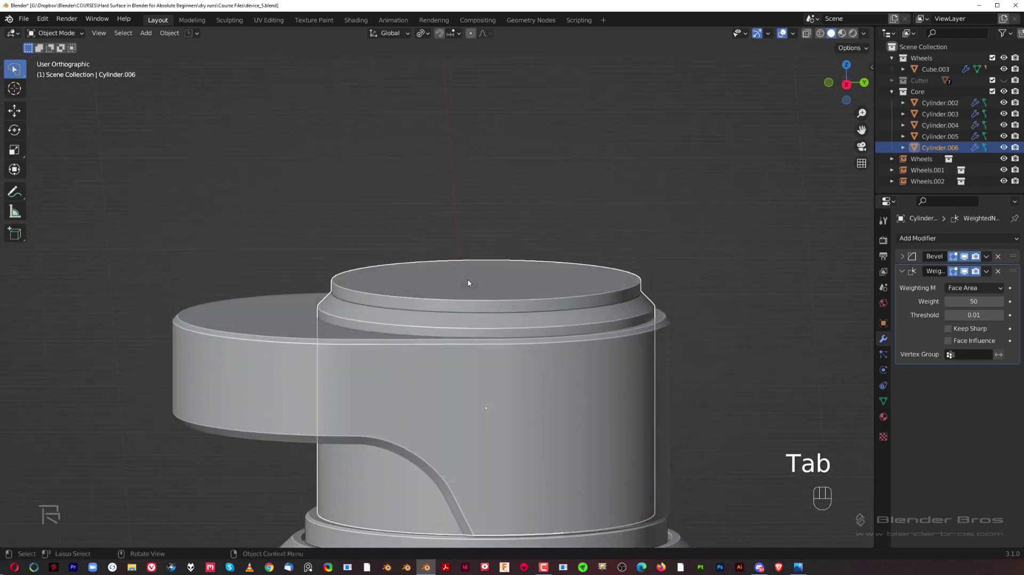
key(Tab)
key(ctrl+KP_Add)
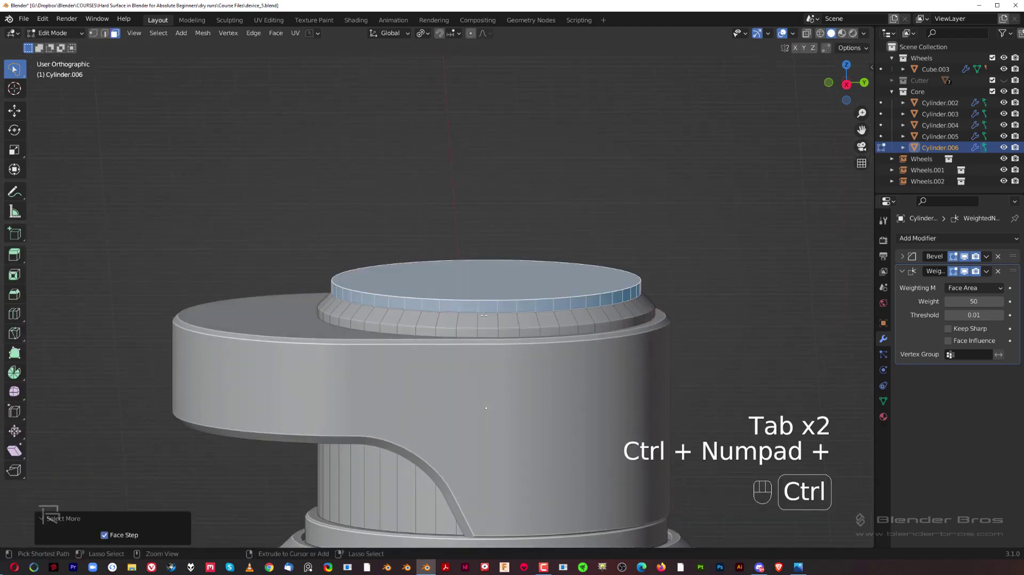
key(ctrl+KP_Add)
key(g)
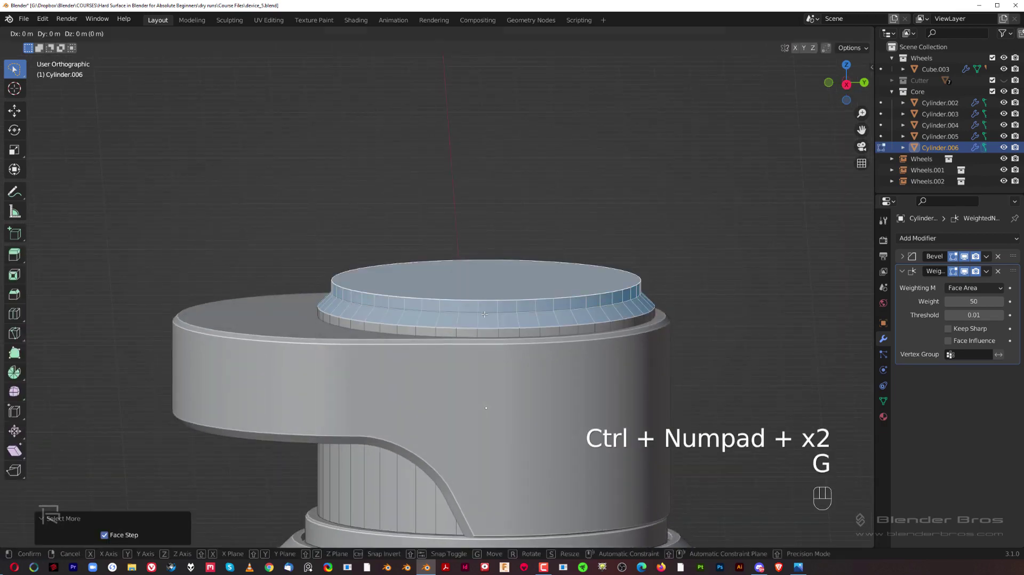
key(z)
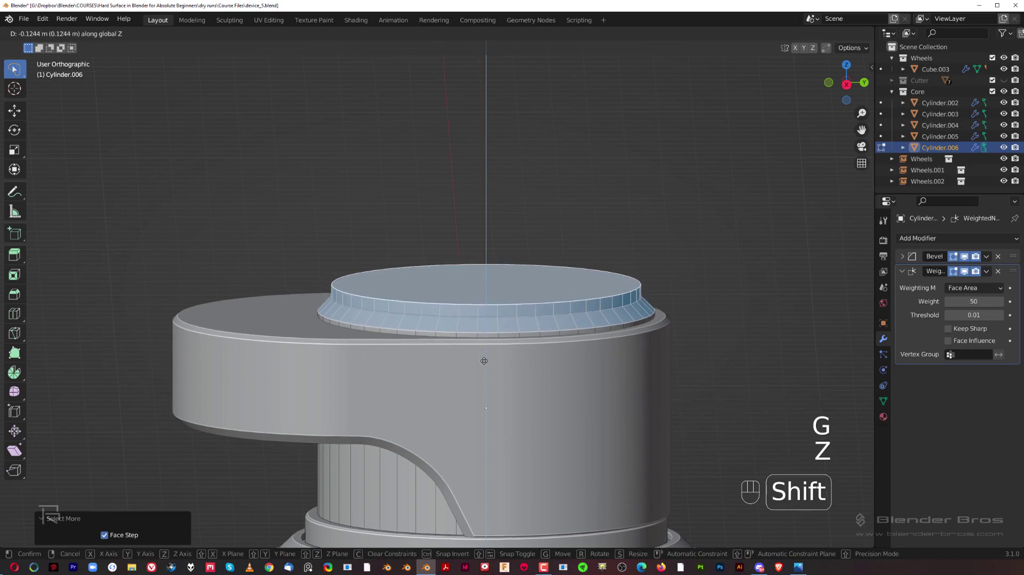
shift+click(486, 363)
key(Tab)
Examine the whole device's silhouette from the side, checking the stepped cap's proportions against the body, base and legs.
key(grave)
scroll(673, 271, down, 1)
click(651, 283)
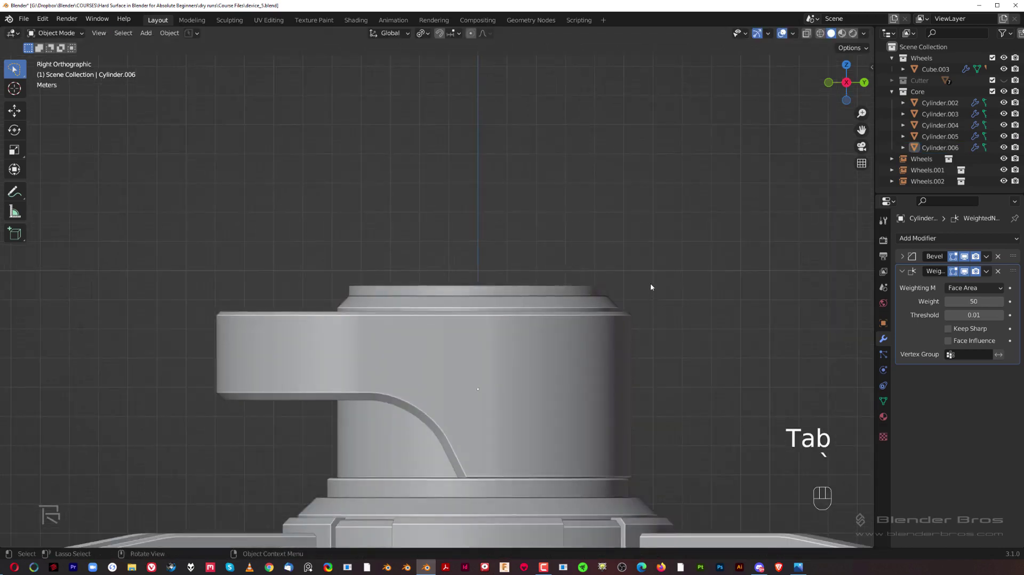
scroll(613, 310, down, 3)
shift+middle_drag(516, 375, 485, 318)
scroll(485, 318, up, 2)
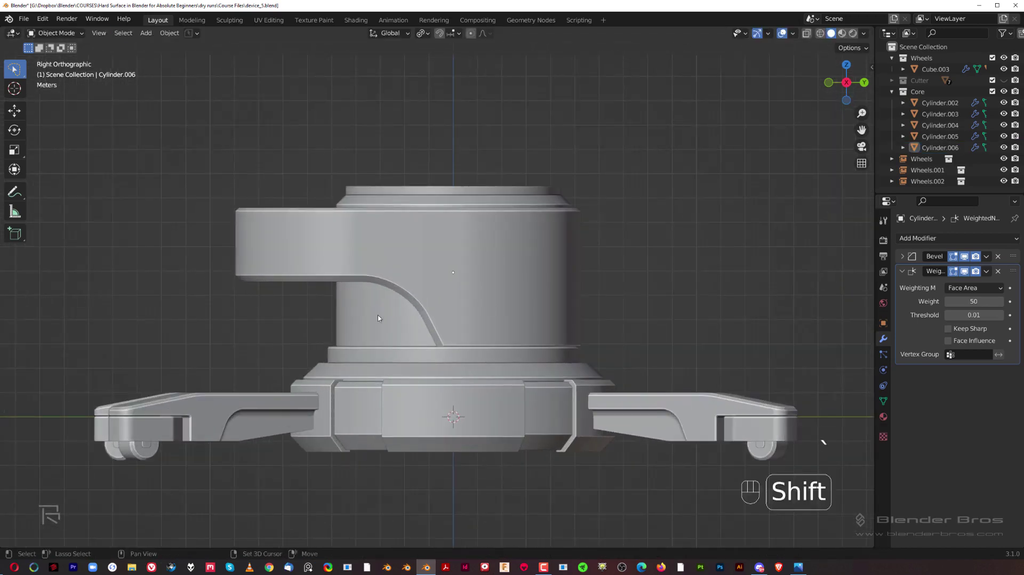
shift+middle_drag(378, 318, 477, 296)
scroll(400, 320, down, 1)
scroll(469, 282, up, 1)
scroll(268, 167, down, 2)
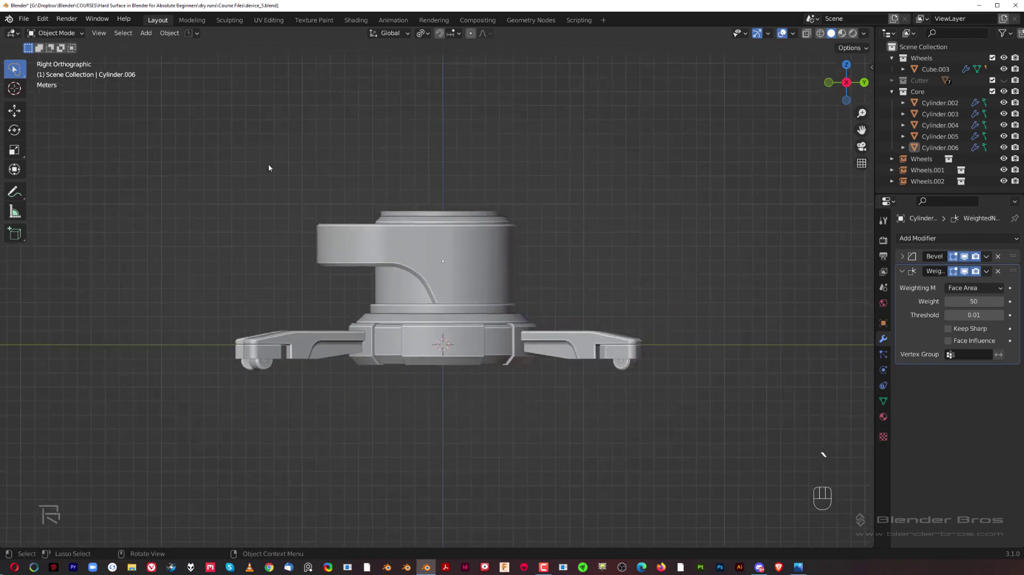
shift+middle_drag(269, 168, 228, 155)
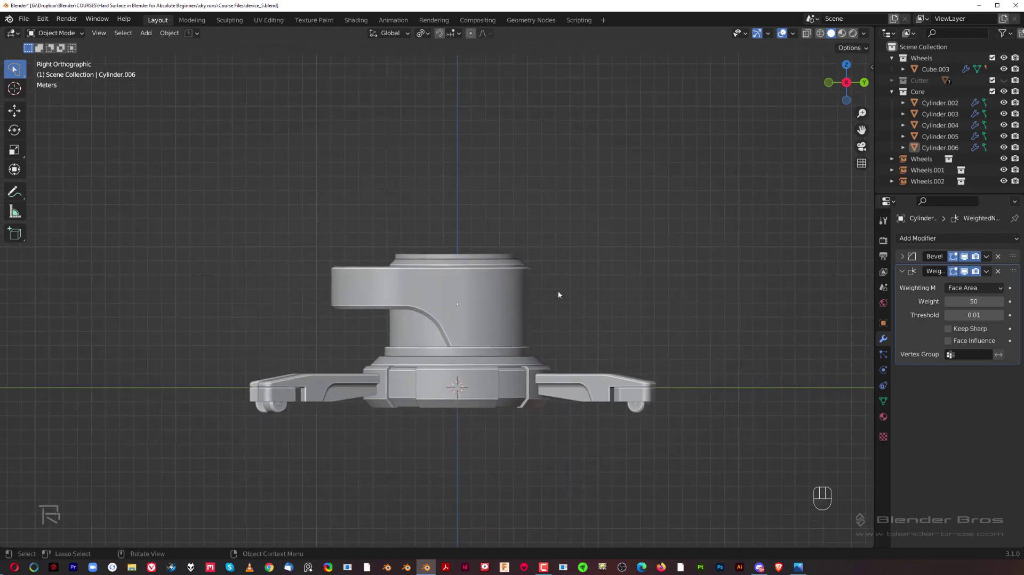
shift+middle_drag(524, 278, 492, 255)
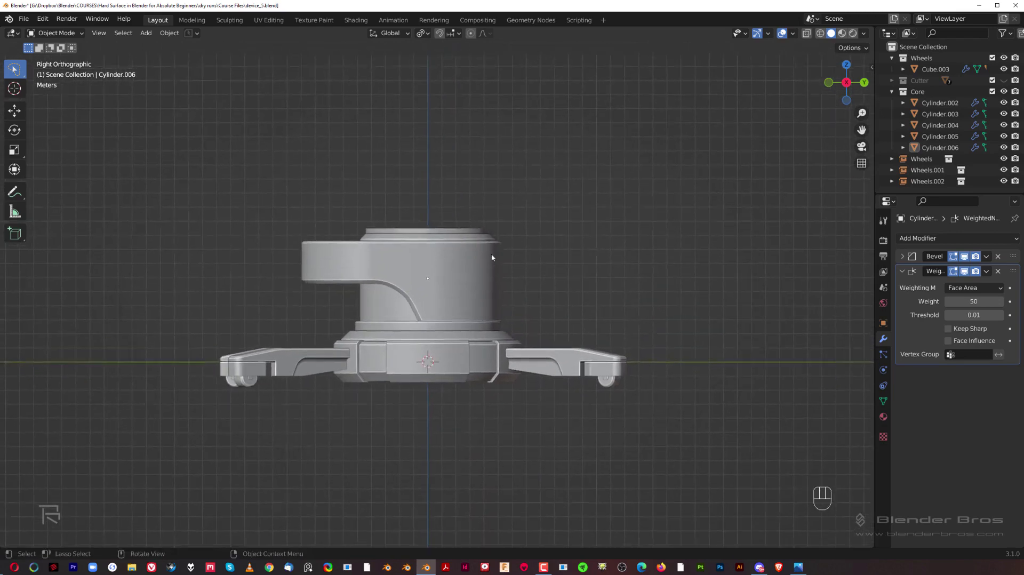
scroll(493, 254, up, 2)
shift+middle_drag(514, 218, 535, 260)
key(grave)
click(627, 248)
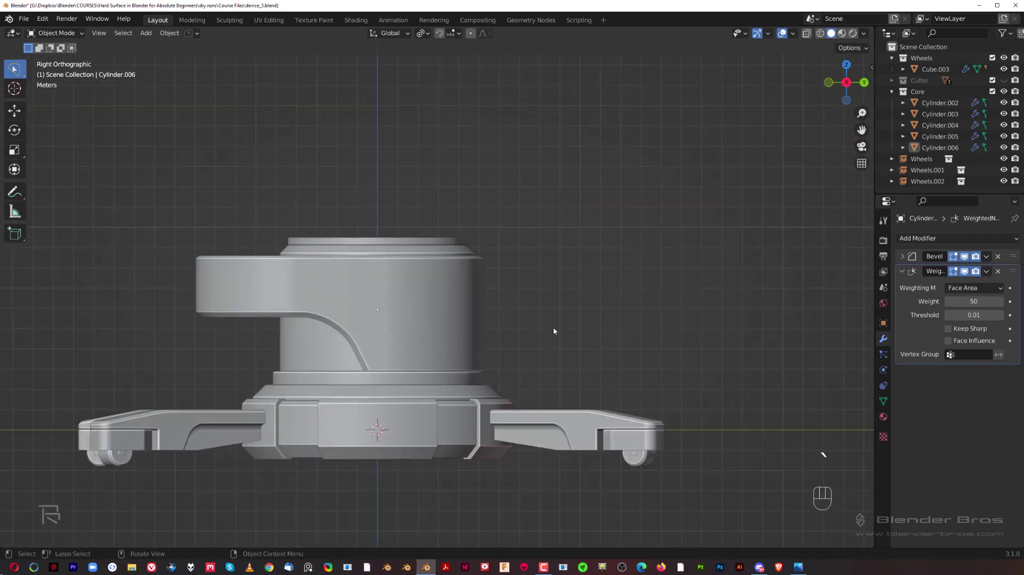
shift+middle_drag(553, 327, 547, 288)
scroll(528, 297, up, 2)
scroll(535, 297, down, 2)
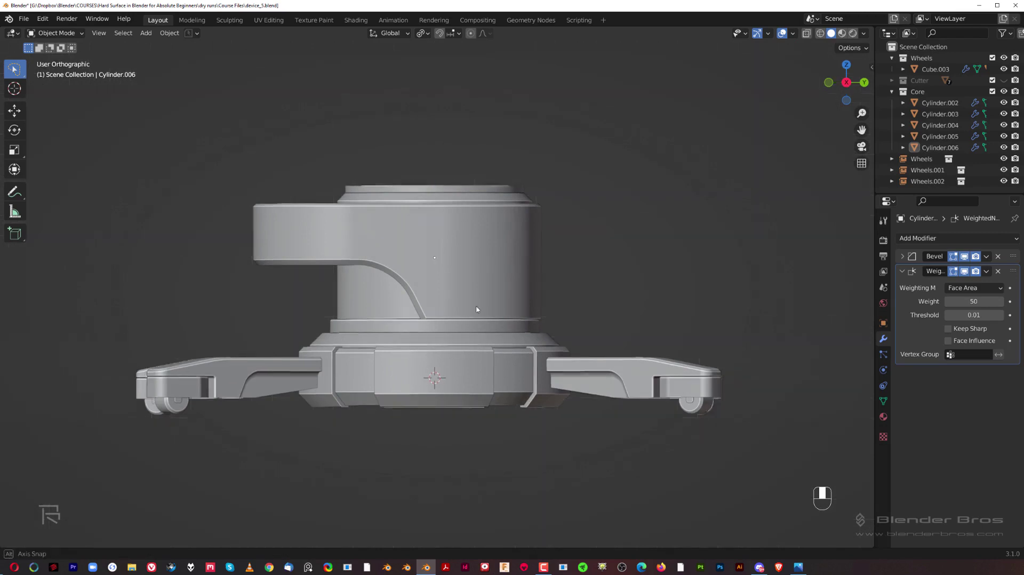
middle_drag(469, 334, 526, 320)
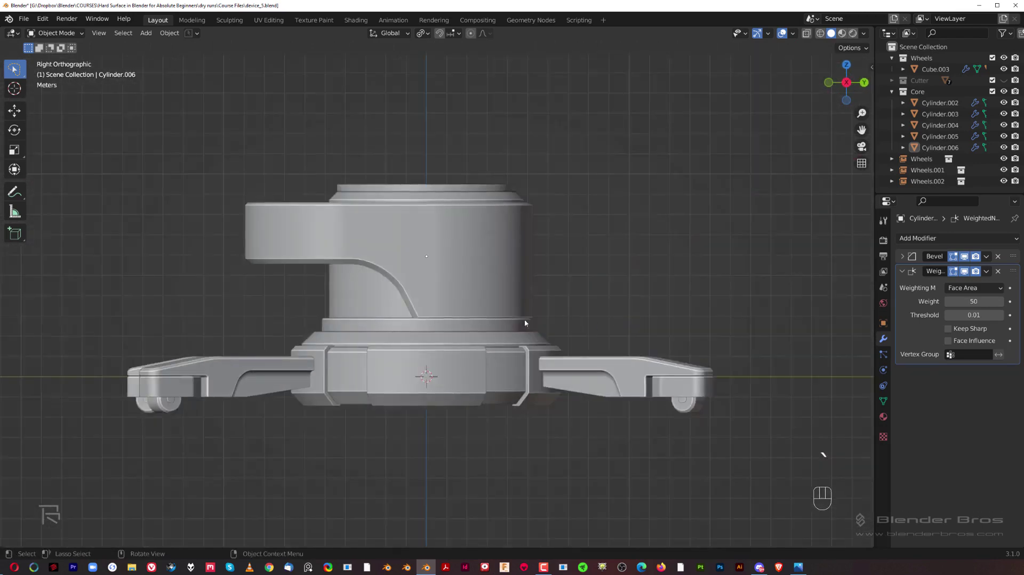
scroll(517, 274, up, 3)
scroll(539, 276, down, 3)
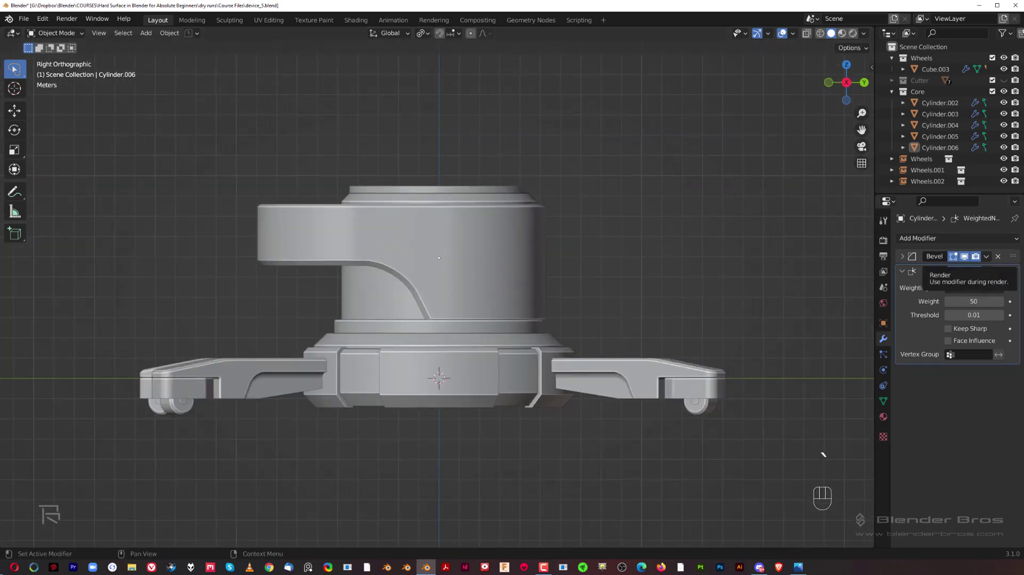